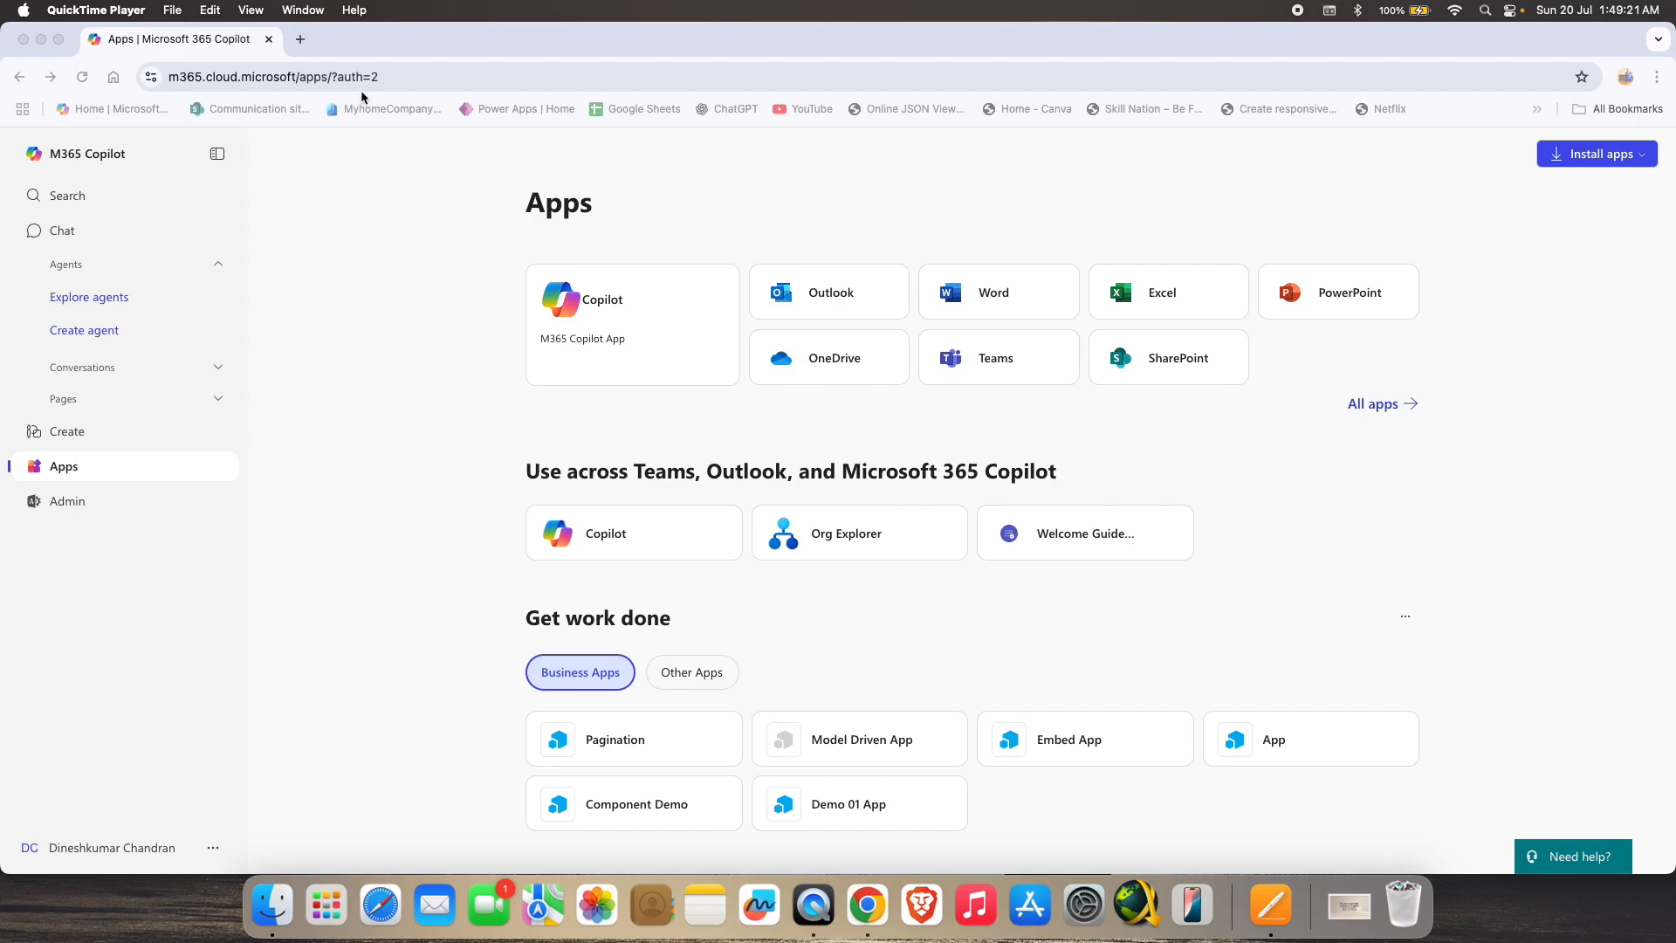
Open Power Apps from the full list of Microsoft 365 apps.
left_click(471, 224)
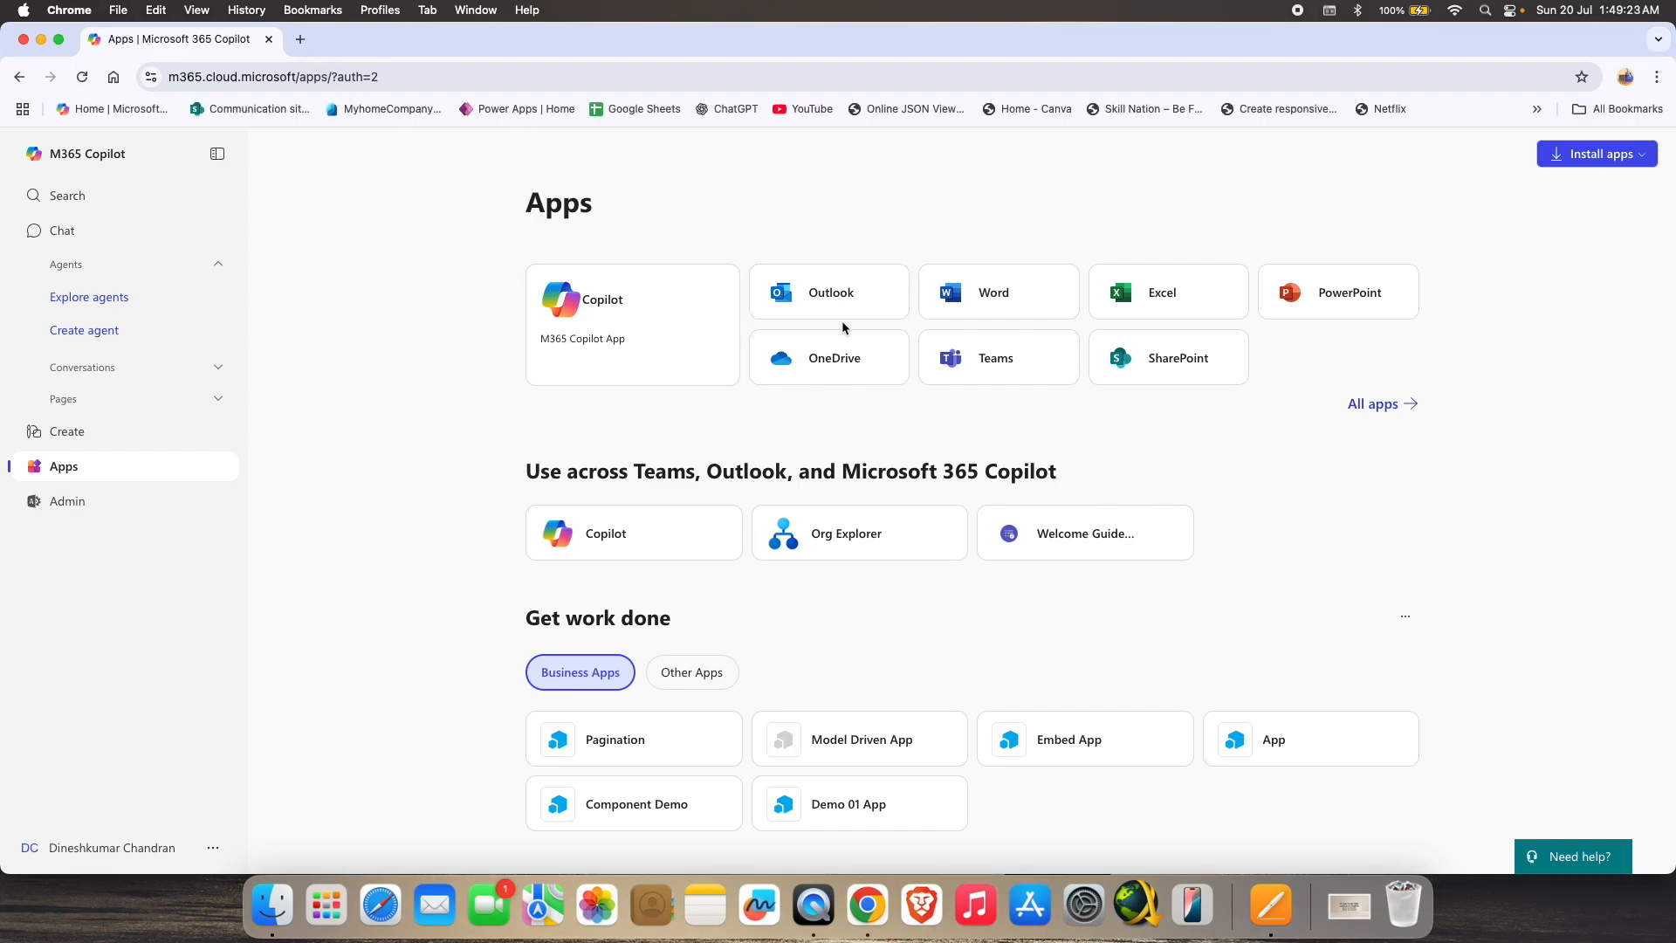
left_click(1375, 403)
scroll(1090, 484, "down", 10)
scroll(1089, 484, "up", 8)
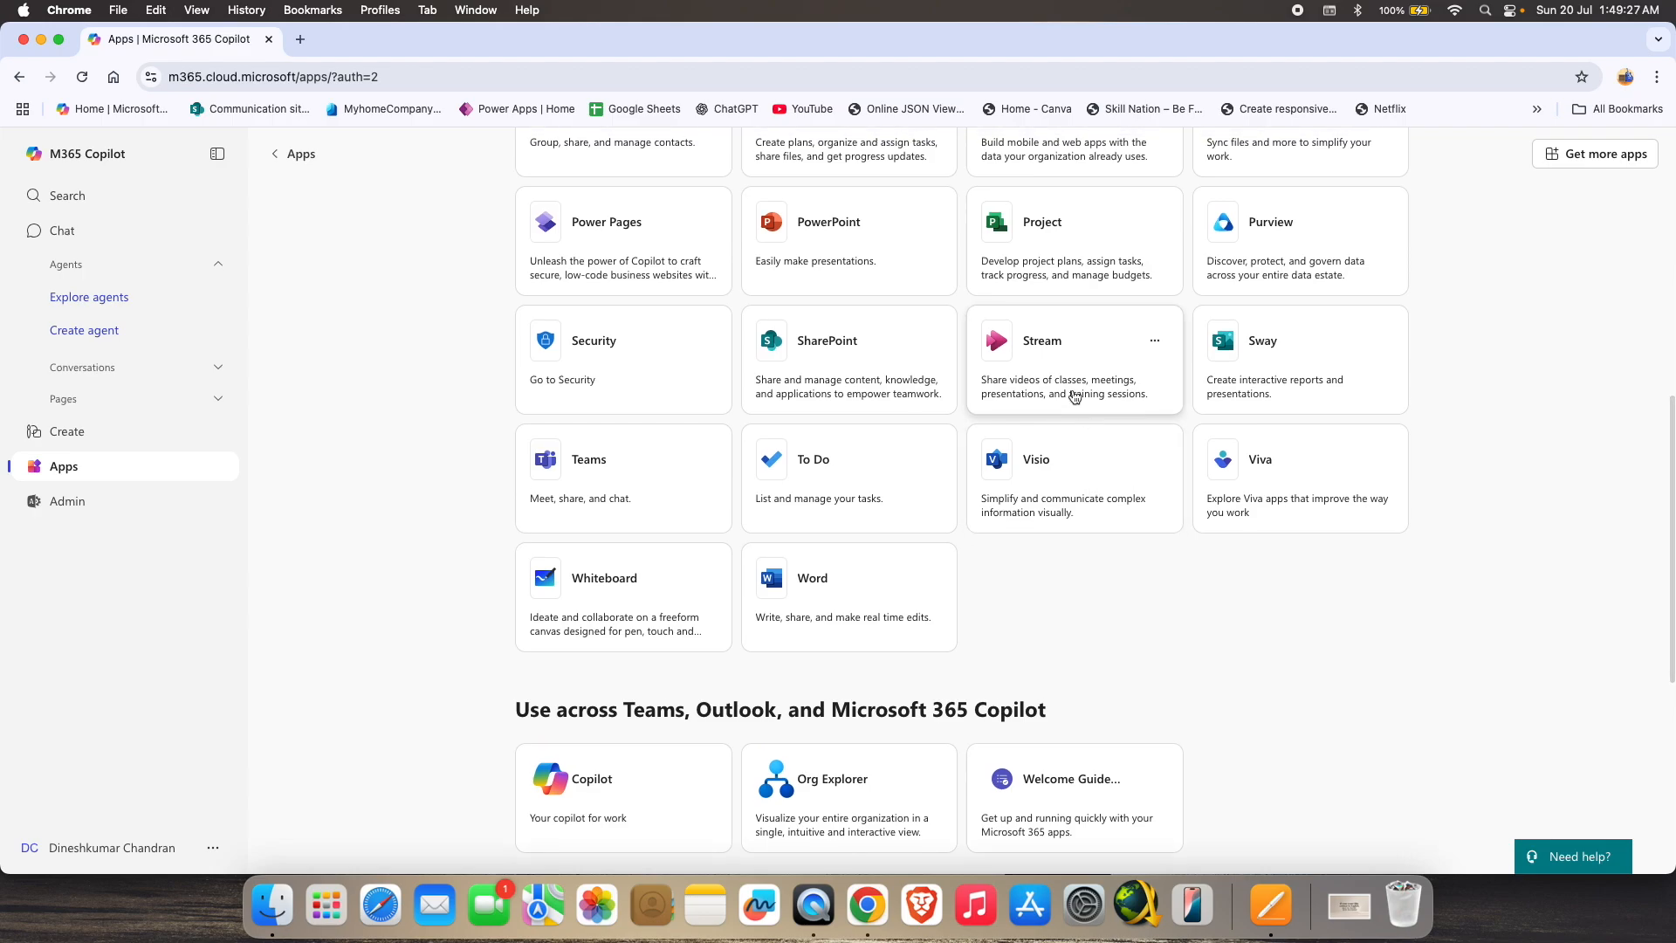
left_click(1079, 436)
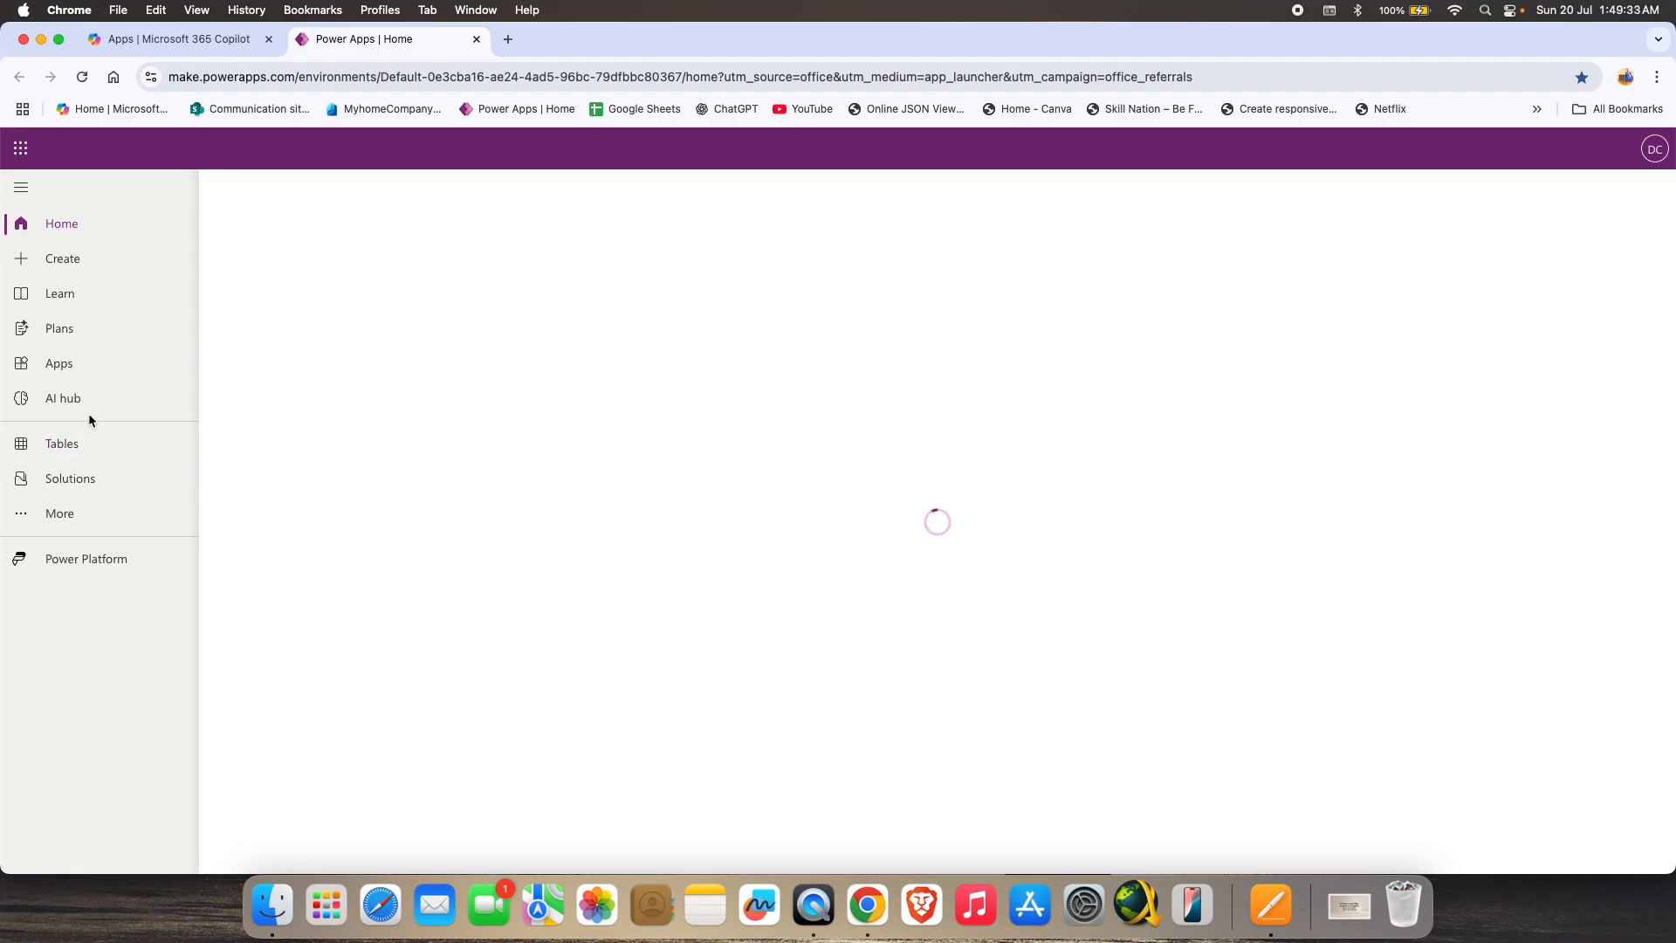
Filter the Dataverse tables to custom ones and open the School table.
left_click(92, 453)
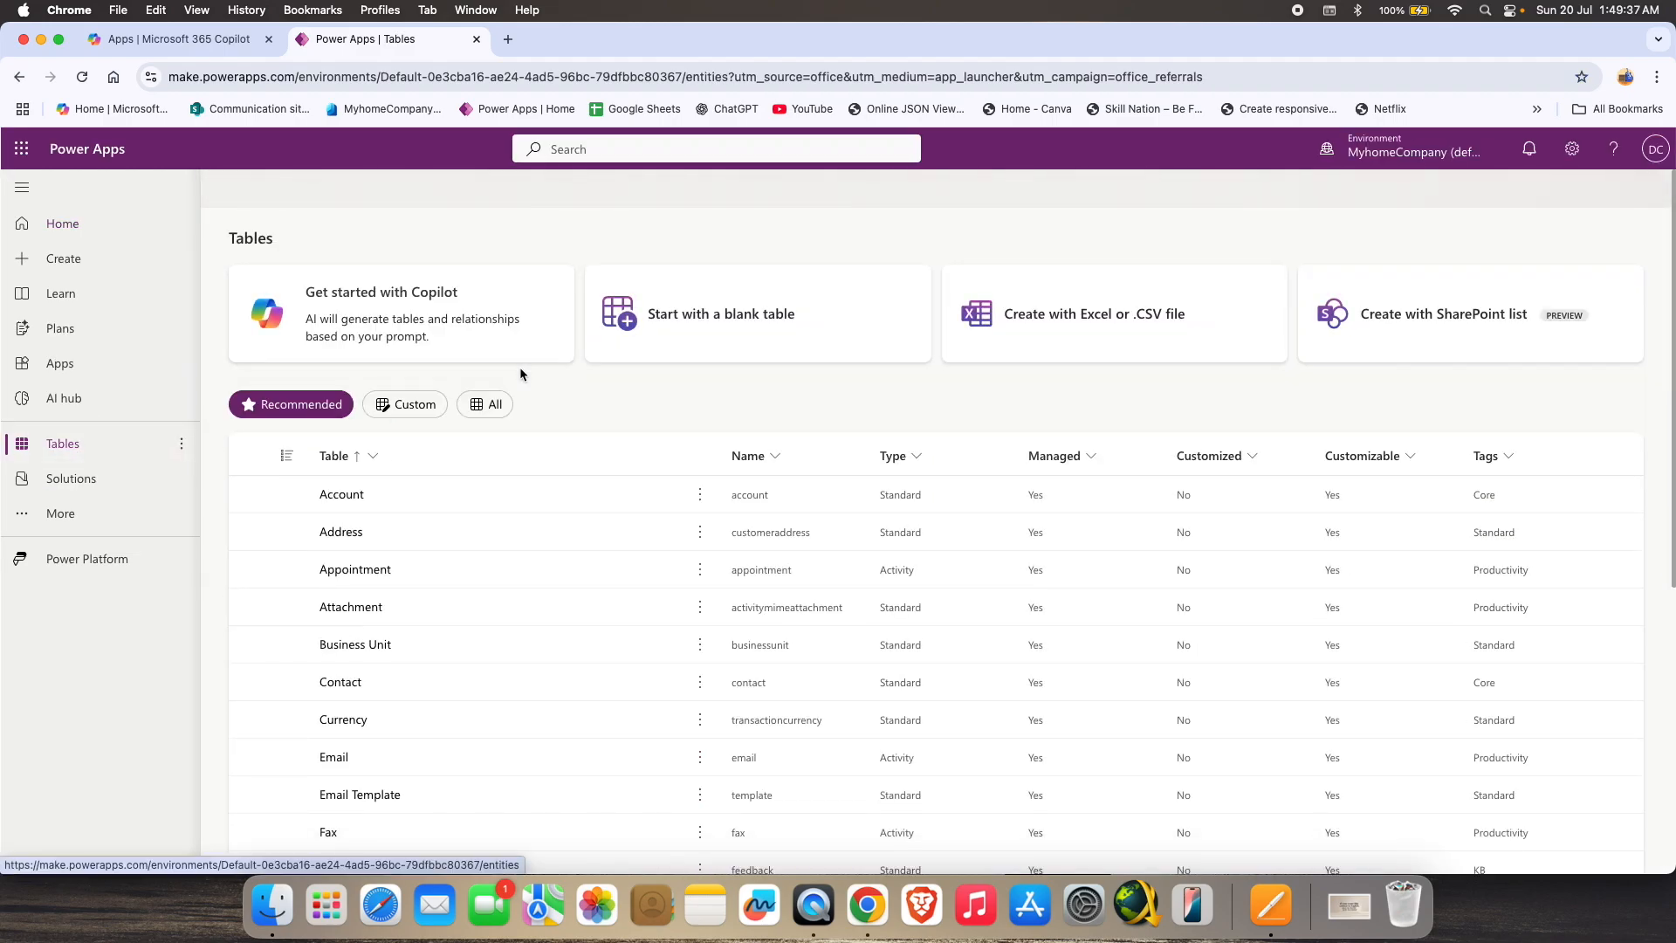
left_click(416, 403)
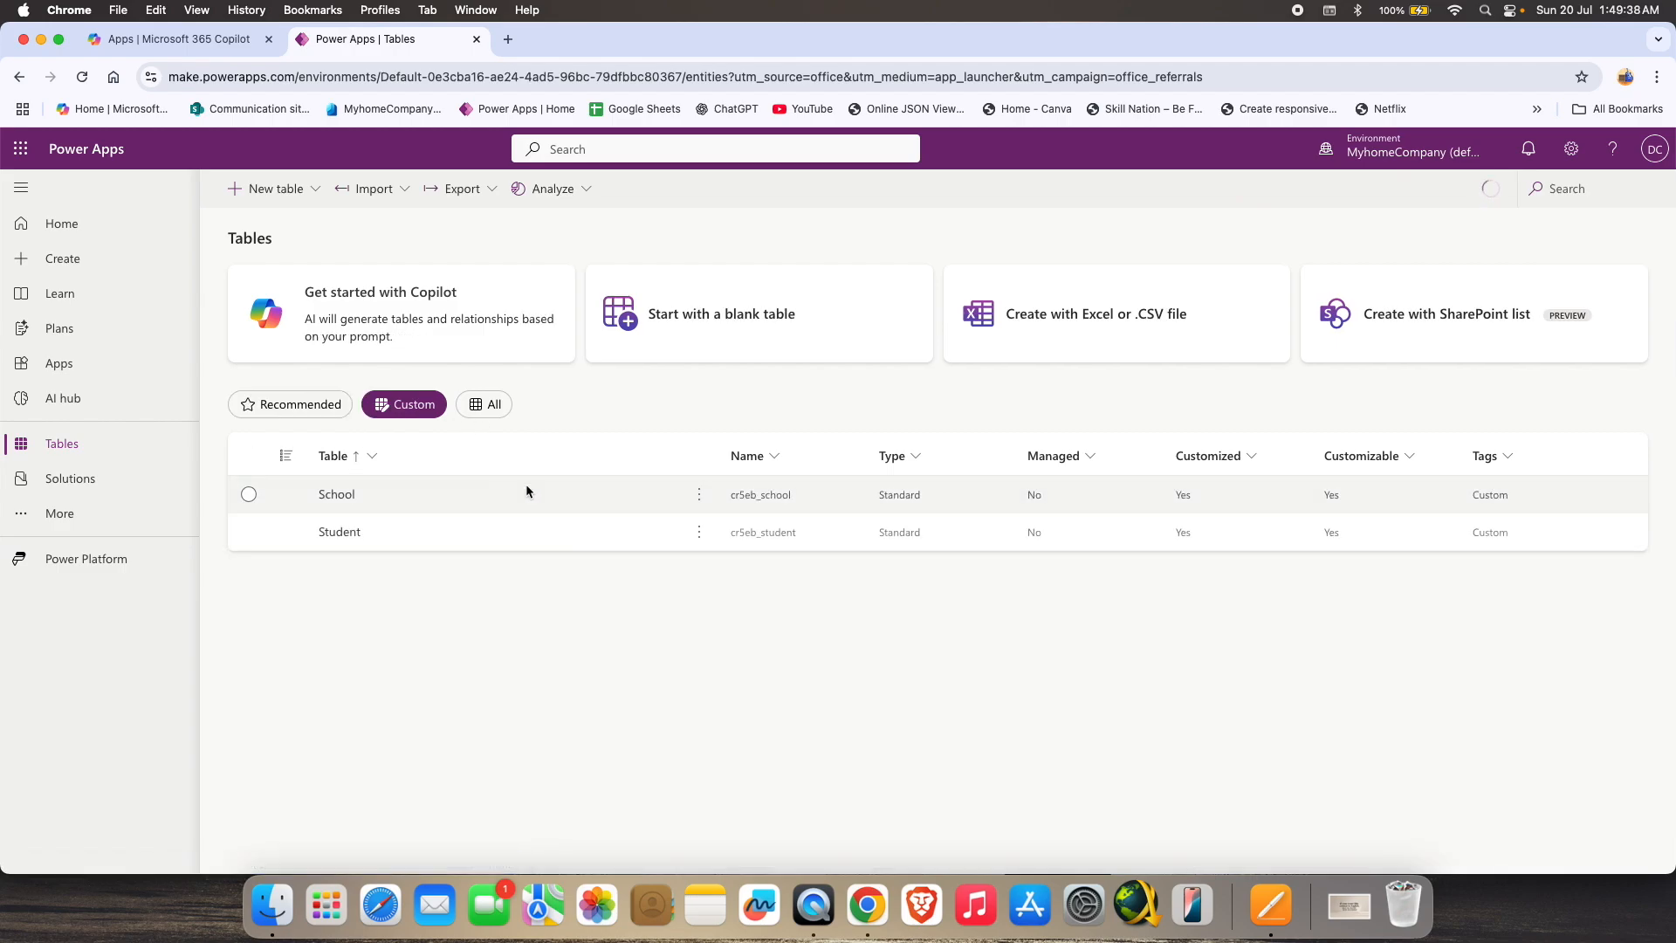
left_click(338, 497)
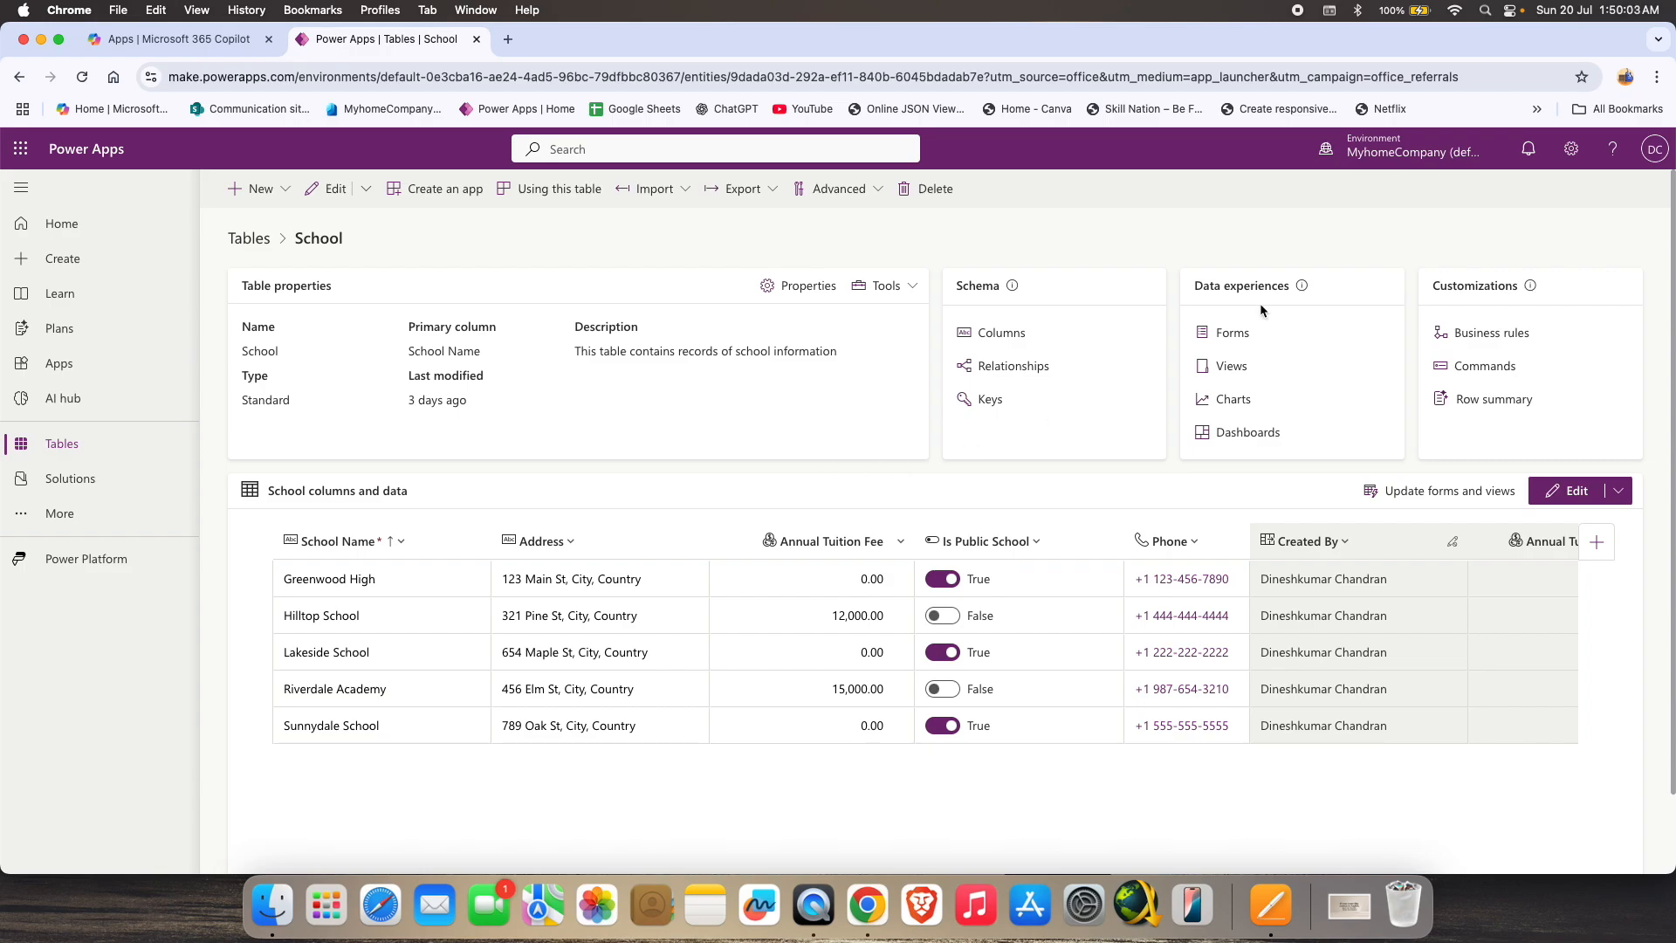
Review the School table's columns, sorted by Name from A to Z.
left_click(1014, 340)
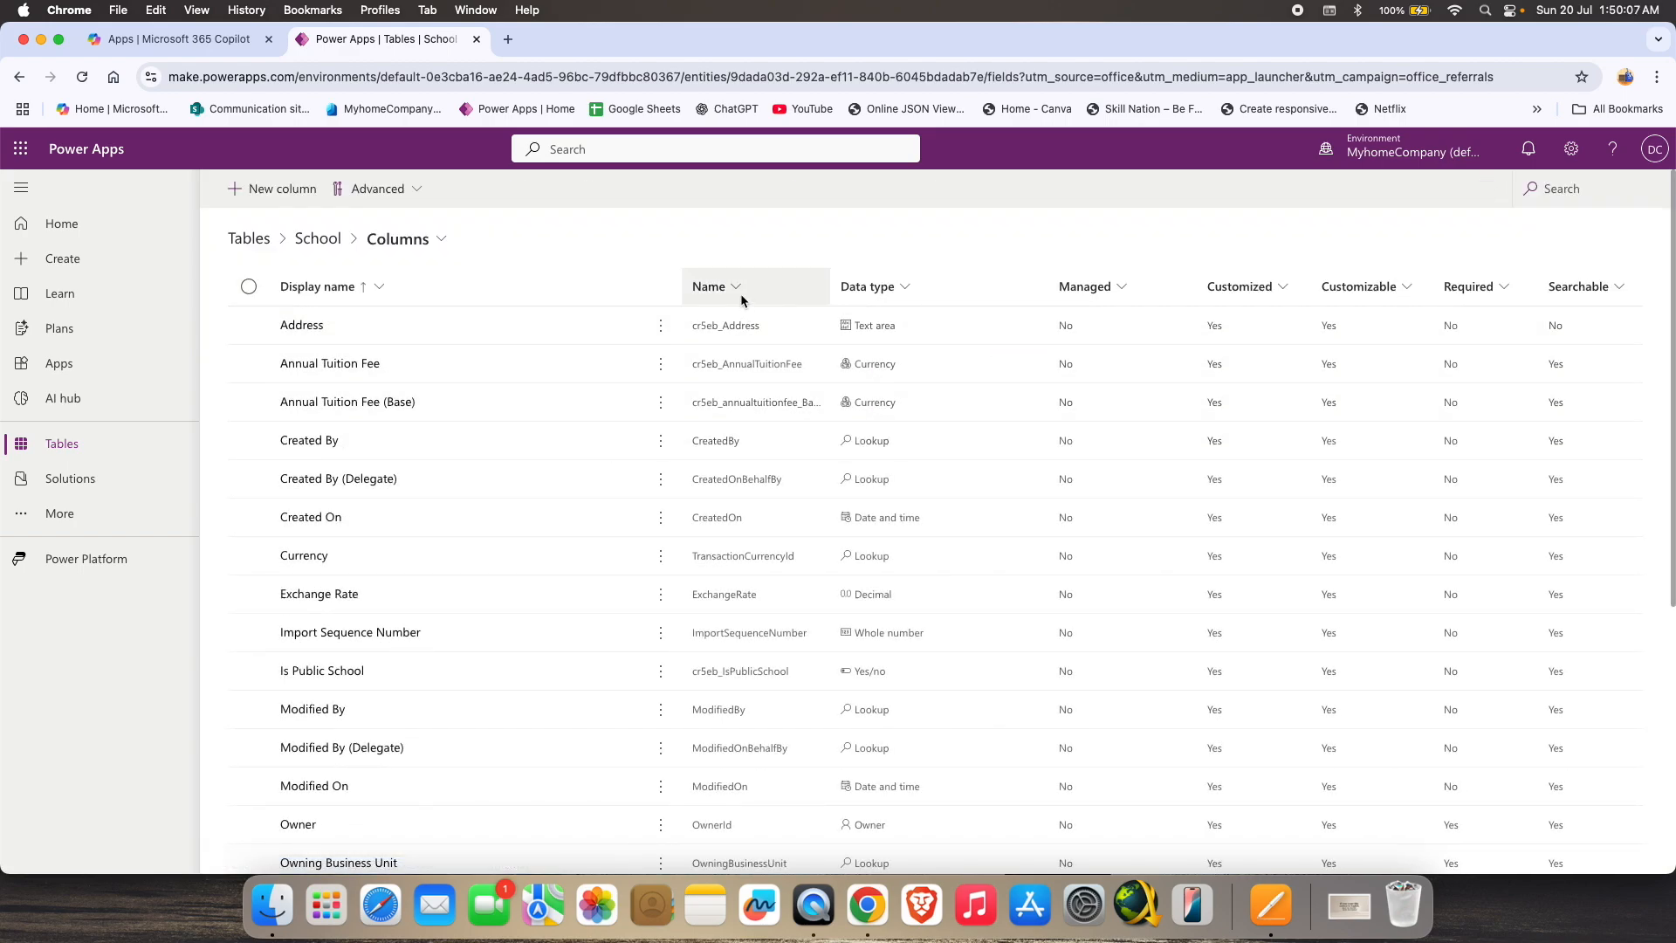
left_click(740, 293)
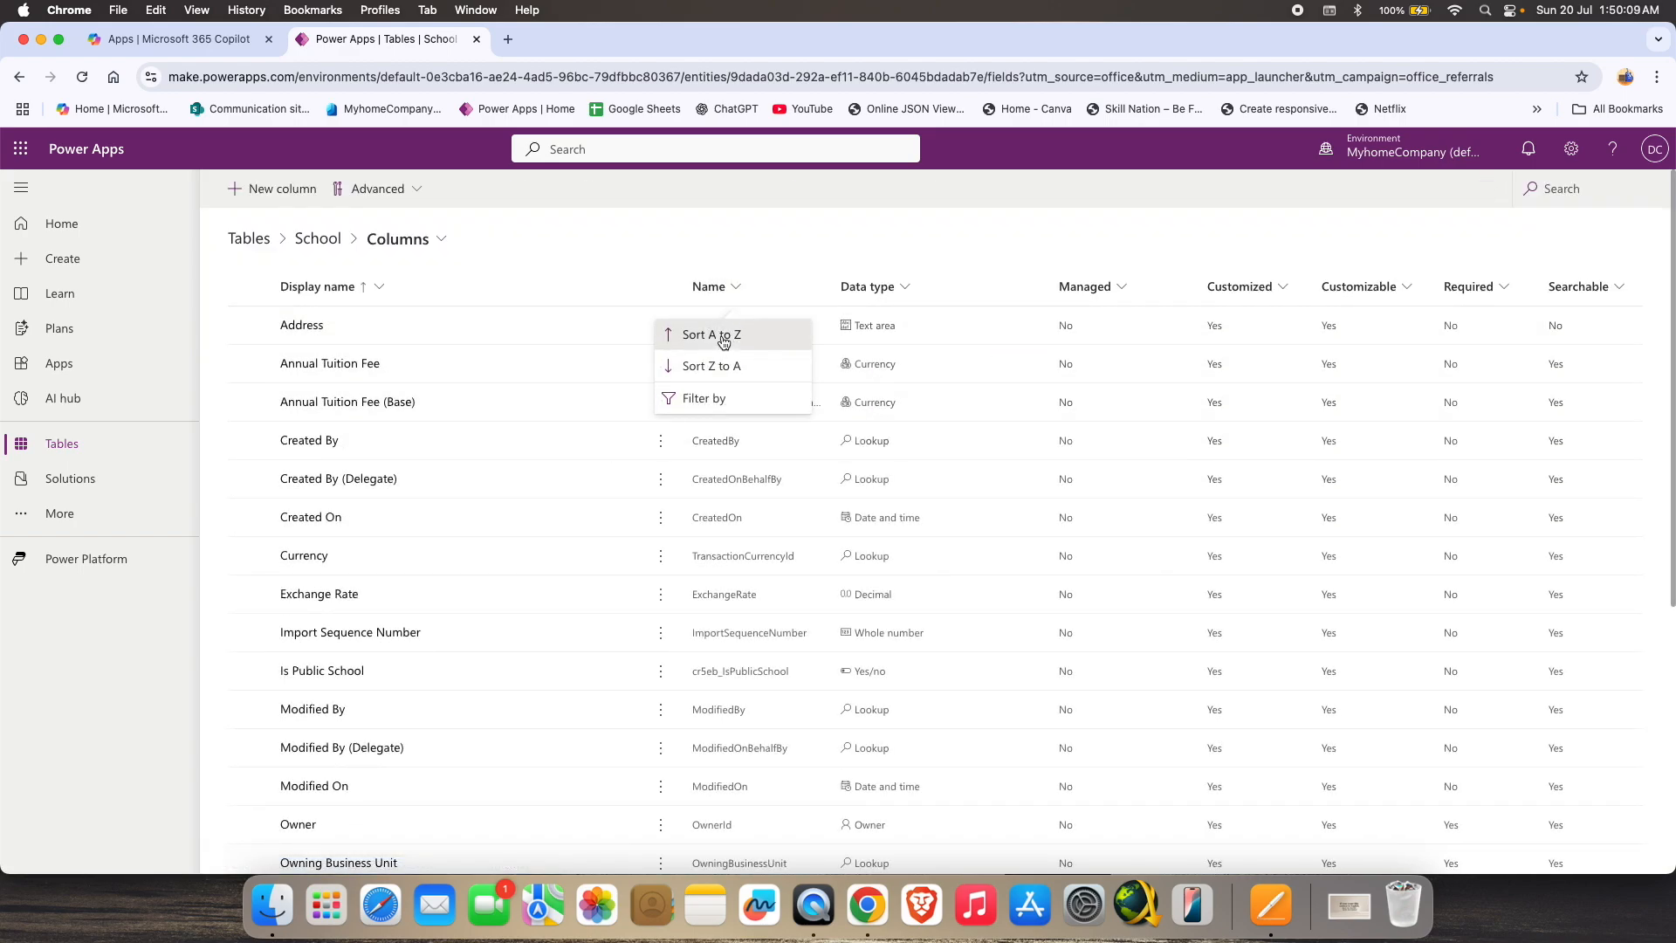
left_click(723, 342)
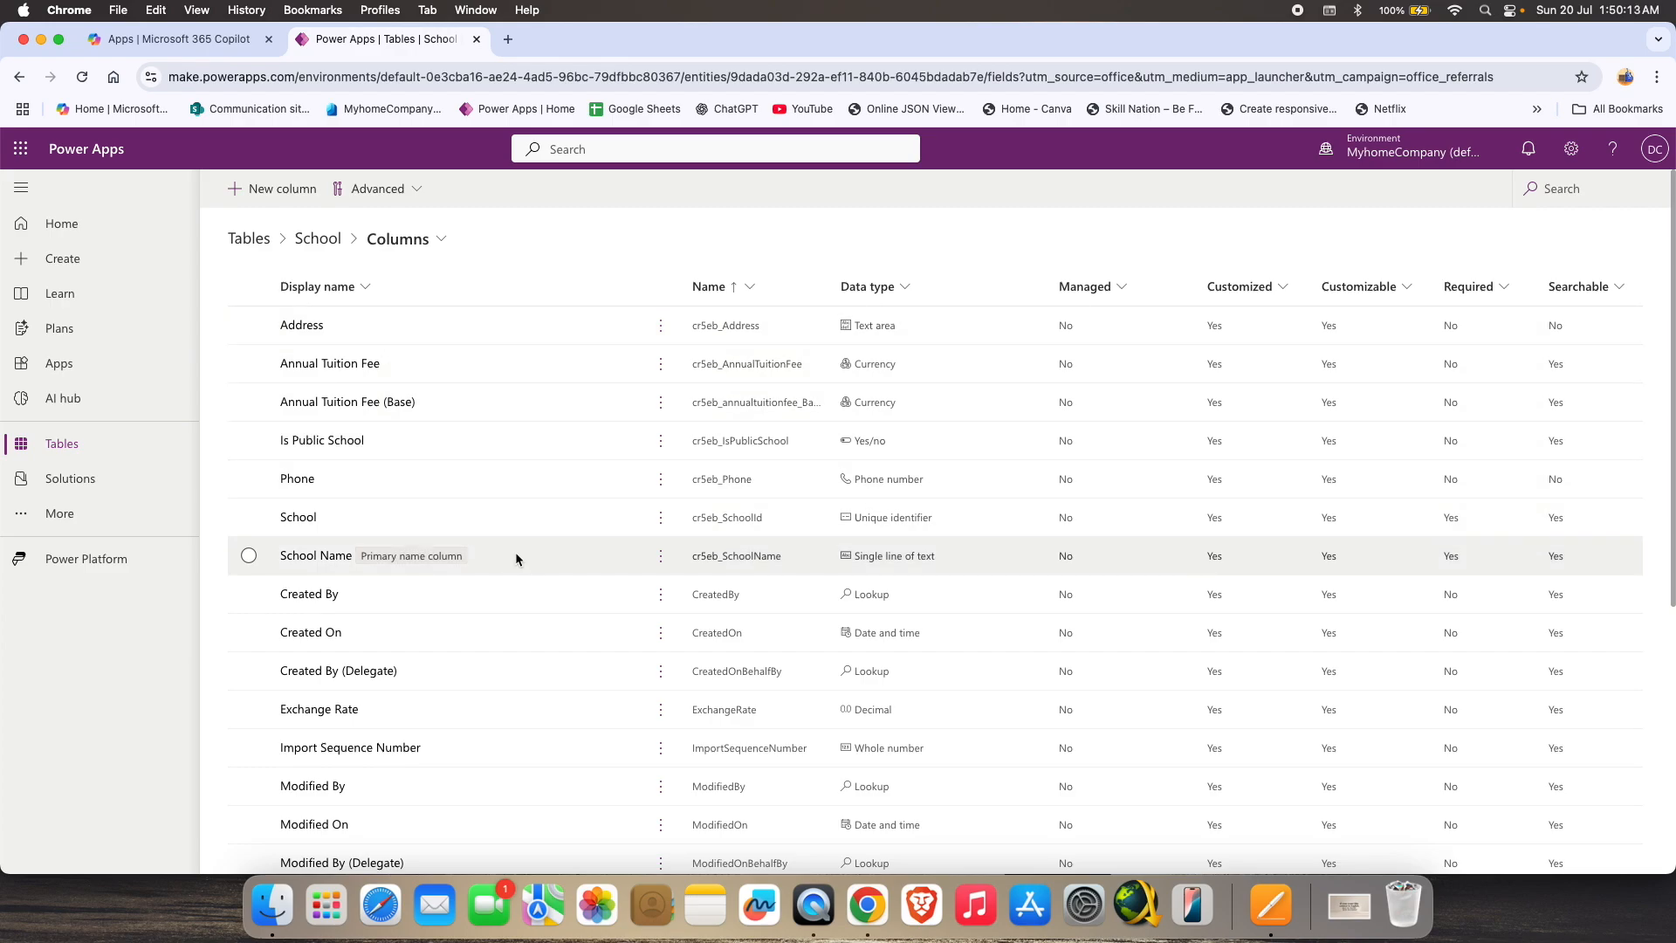
scroll(572, 524, "down", 5)
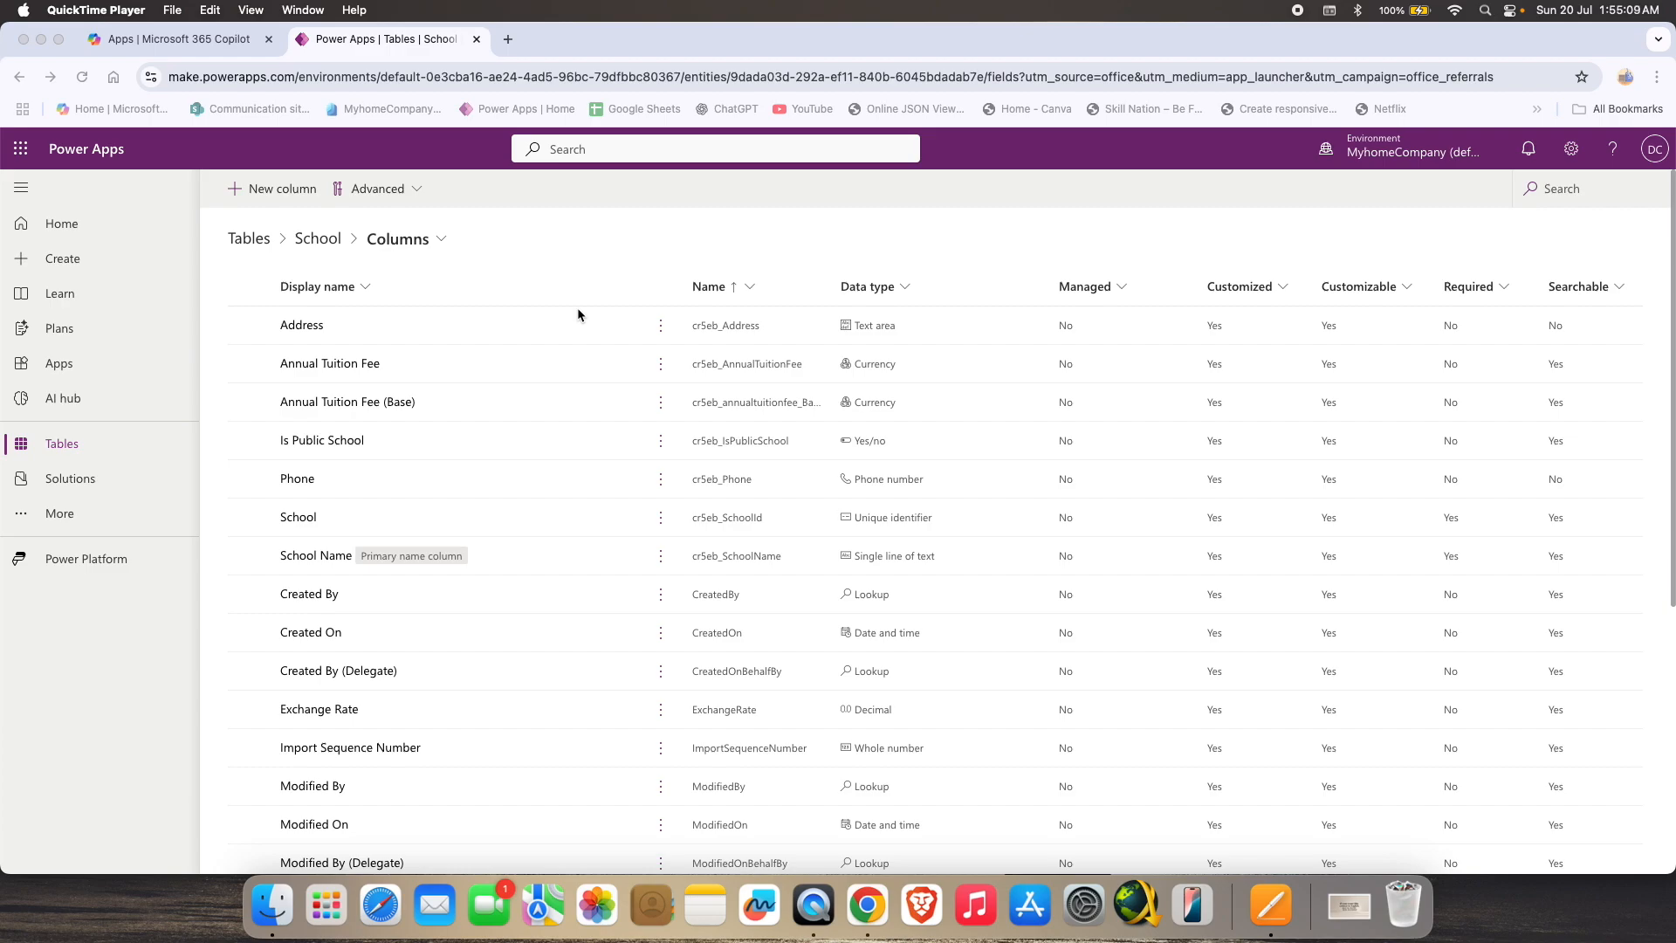
Start a new solution in the Solutions area with the display name My Model Driven Sol.
left_click(94, 475)
left_click(93, 479)
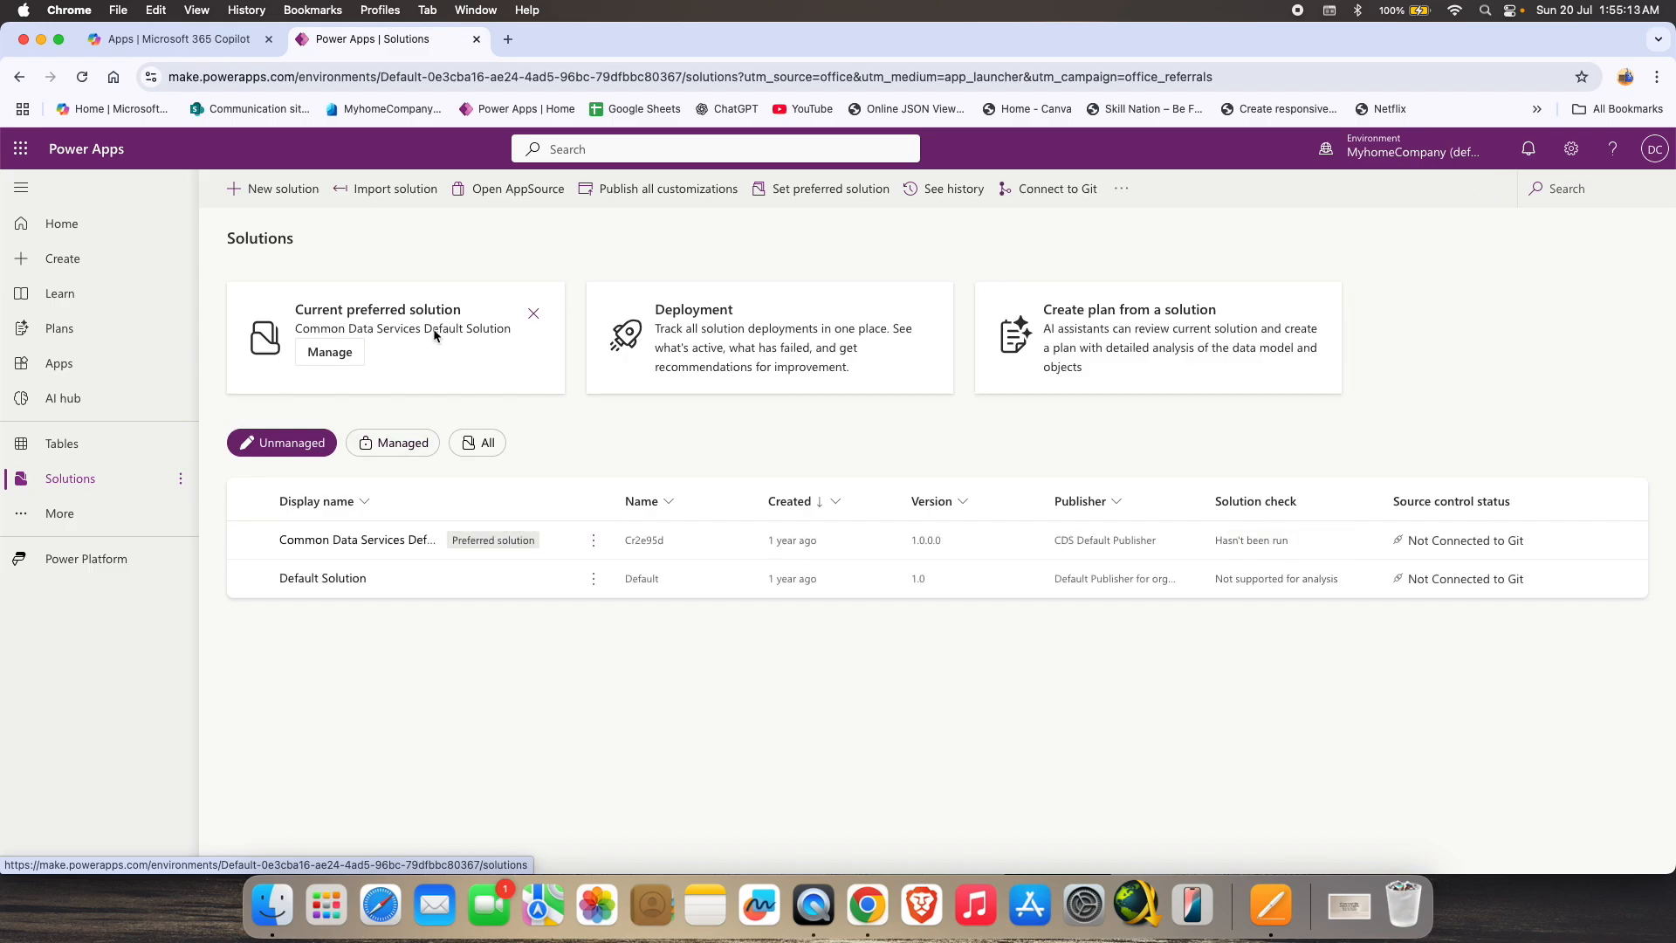
left_click(272, 188)
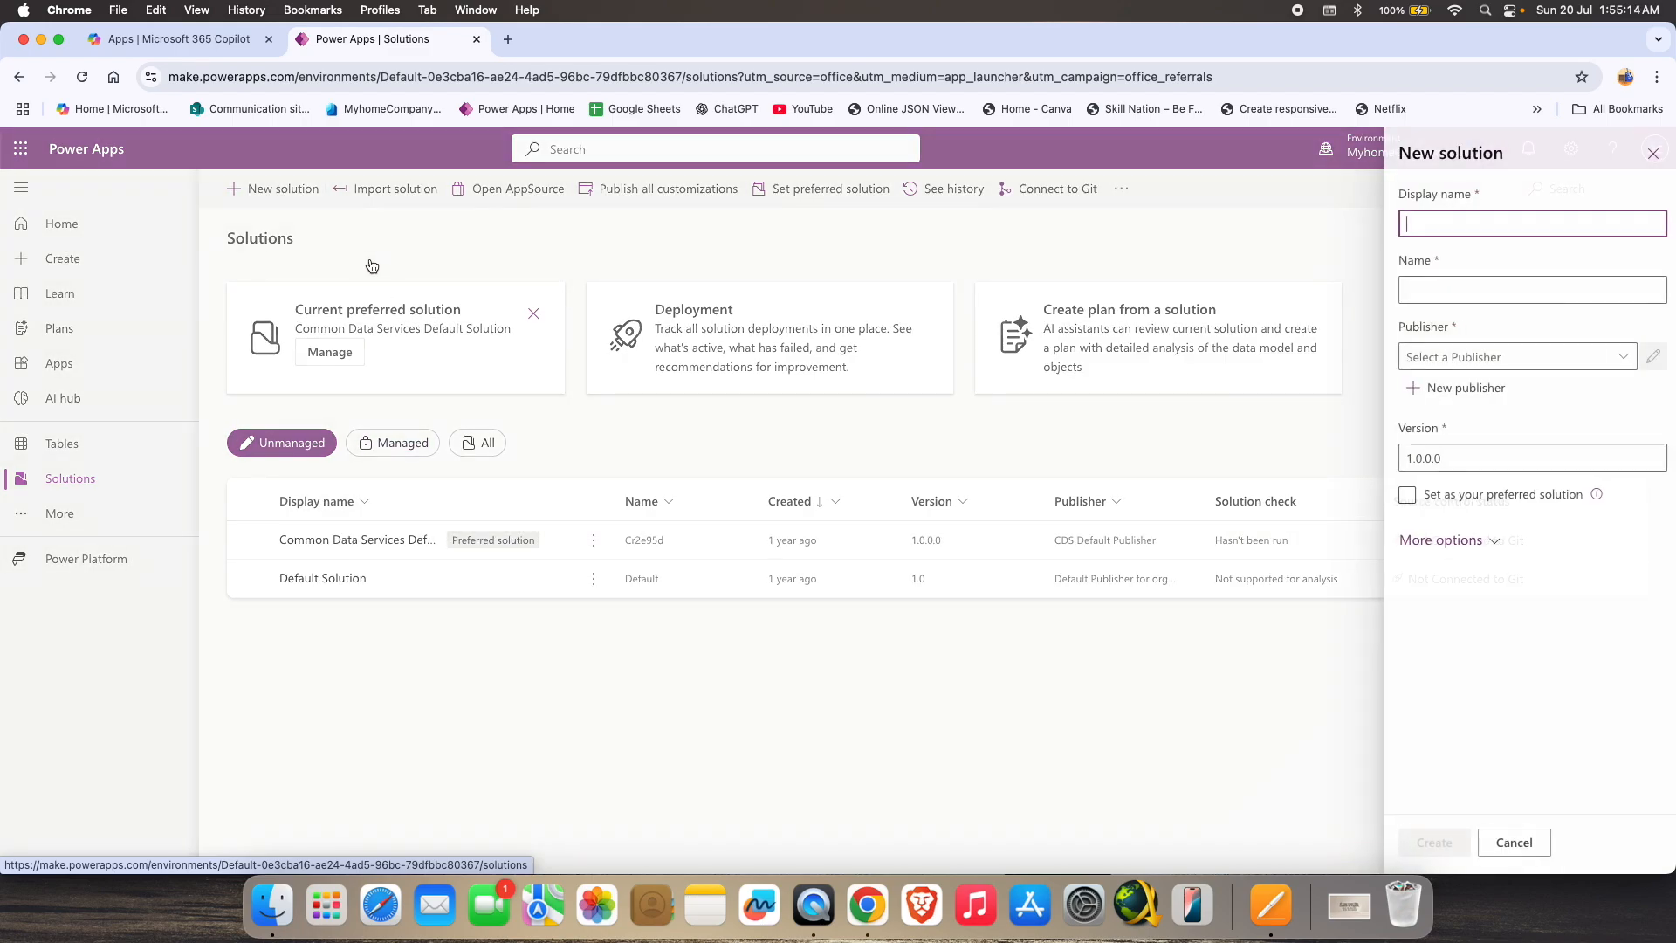
left_click(1471, 229)
type("My Model ")
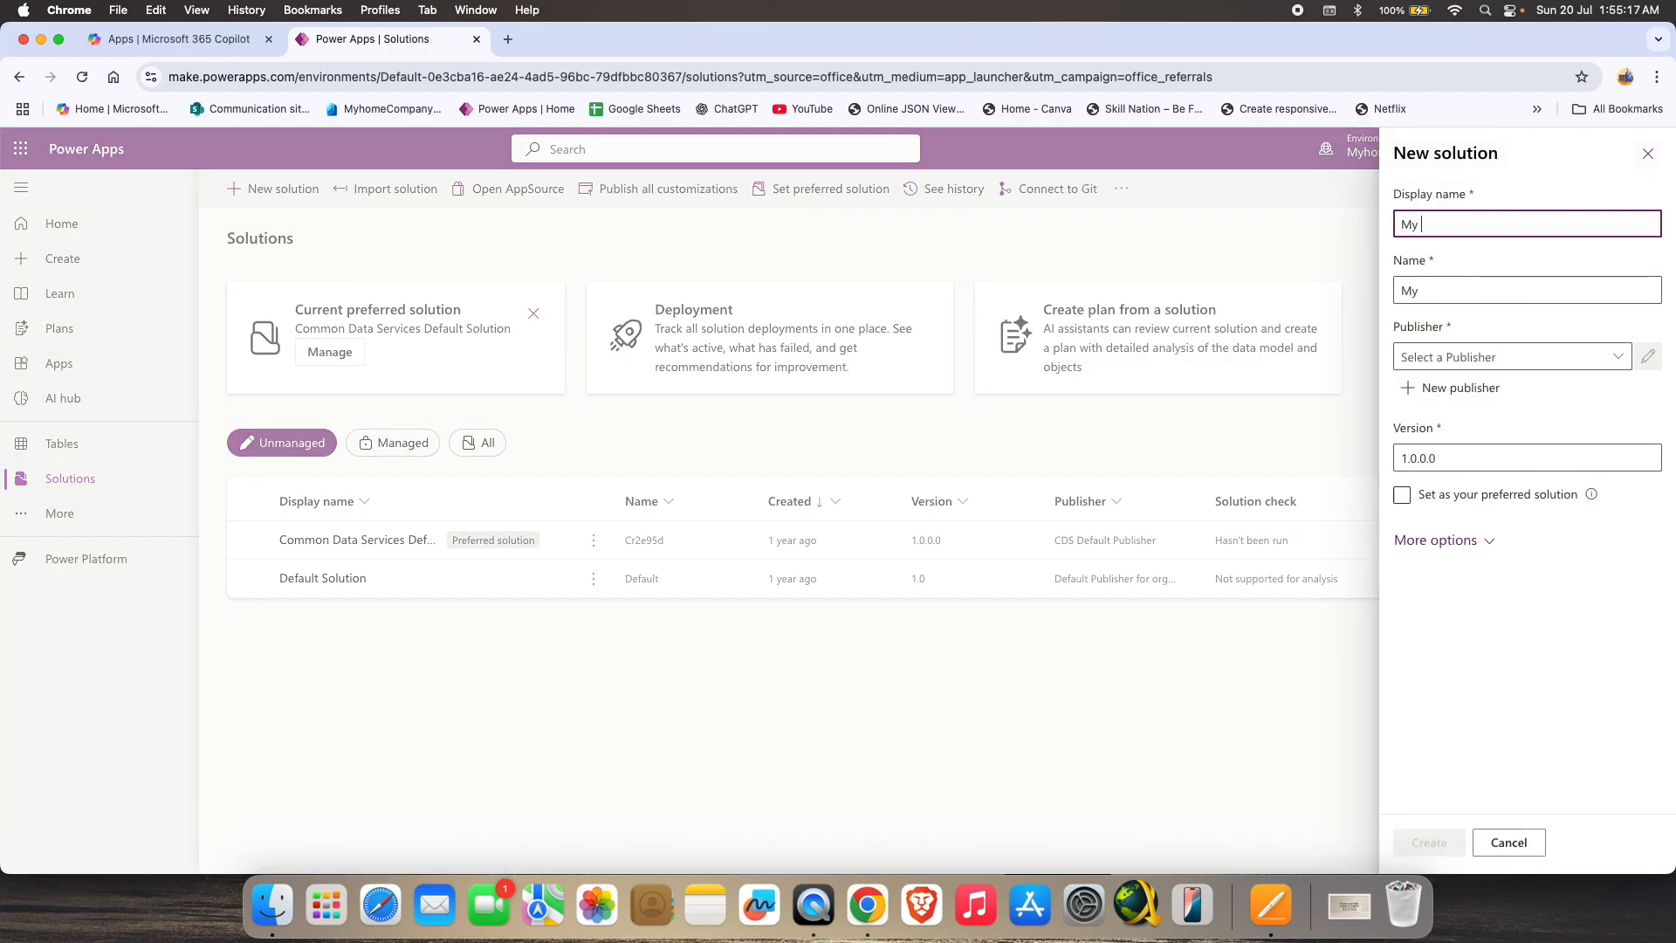
type("Driven A")
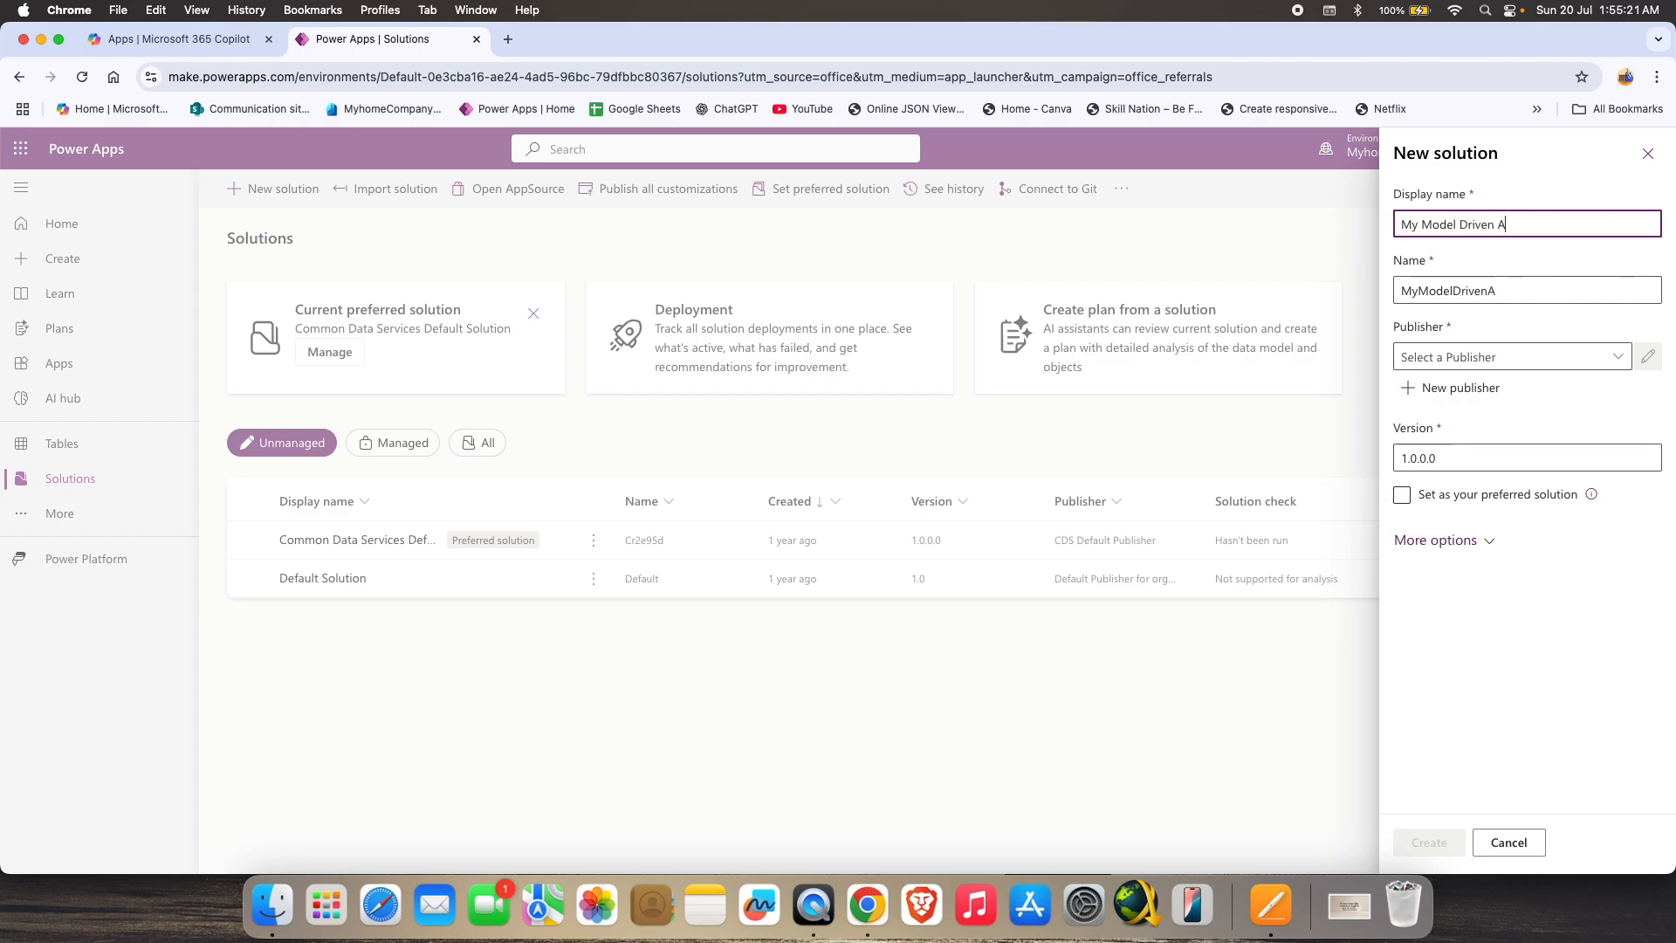
key("BackSpace")
type("Sol")
Create the solution under CDS Default Publisher (Cr6e835) and open its list of tables.
left_click(1503, 360)
left_click(1611, 365)
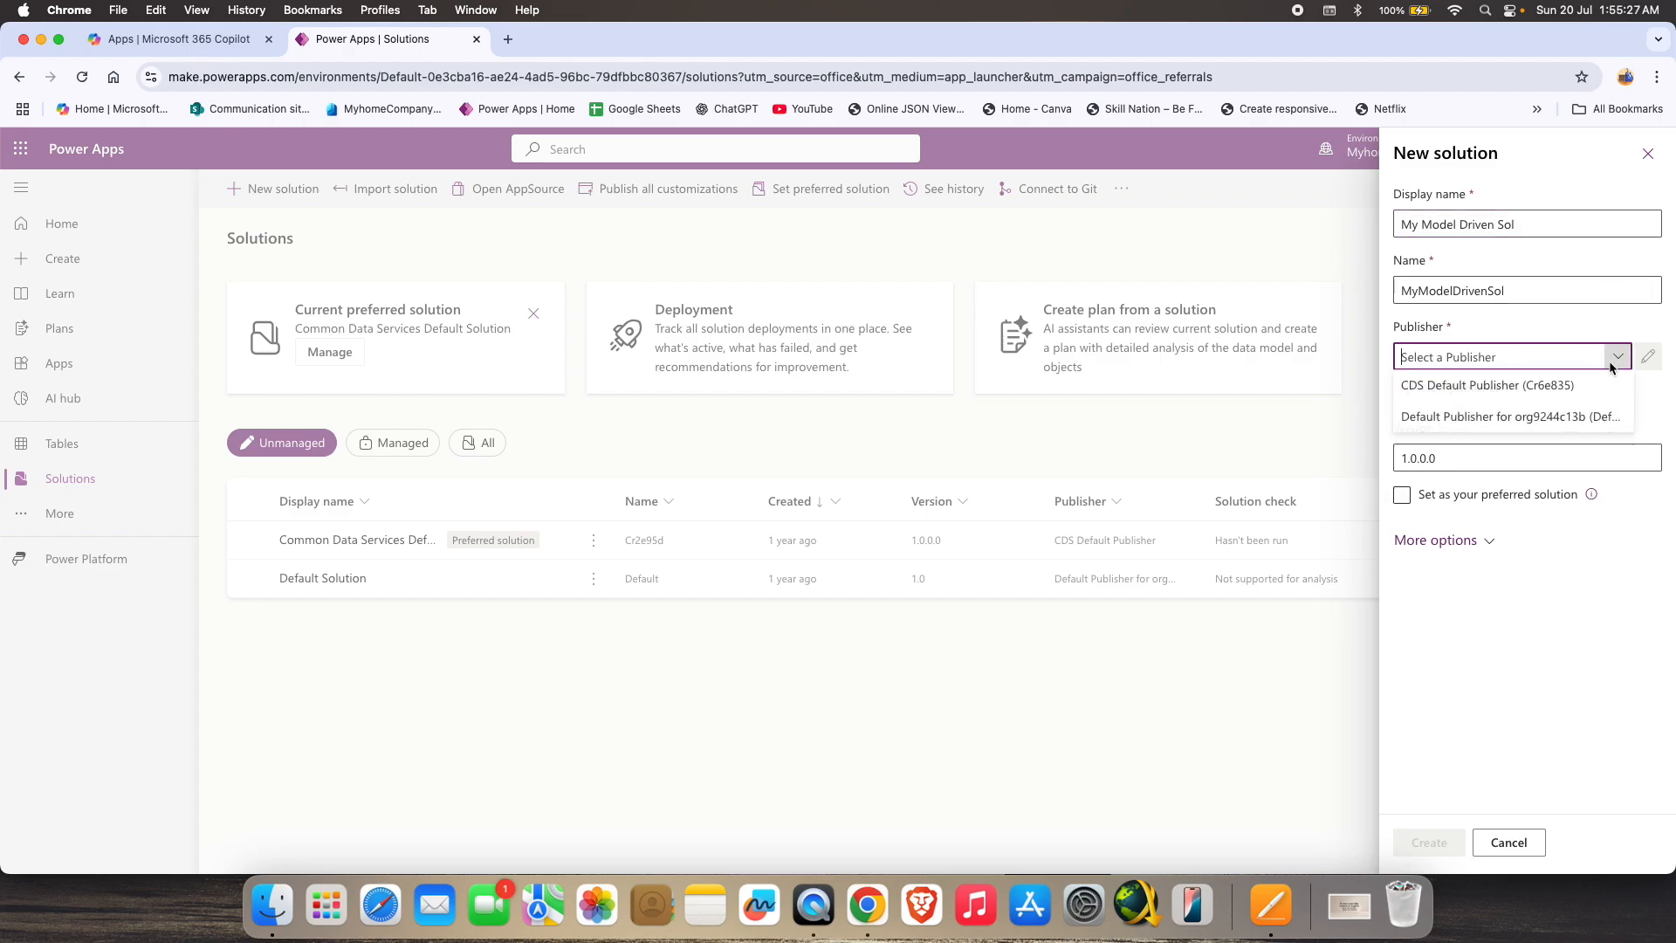
left_click(1489, 392)
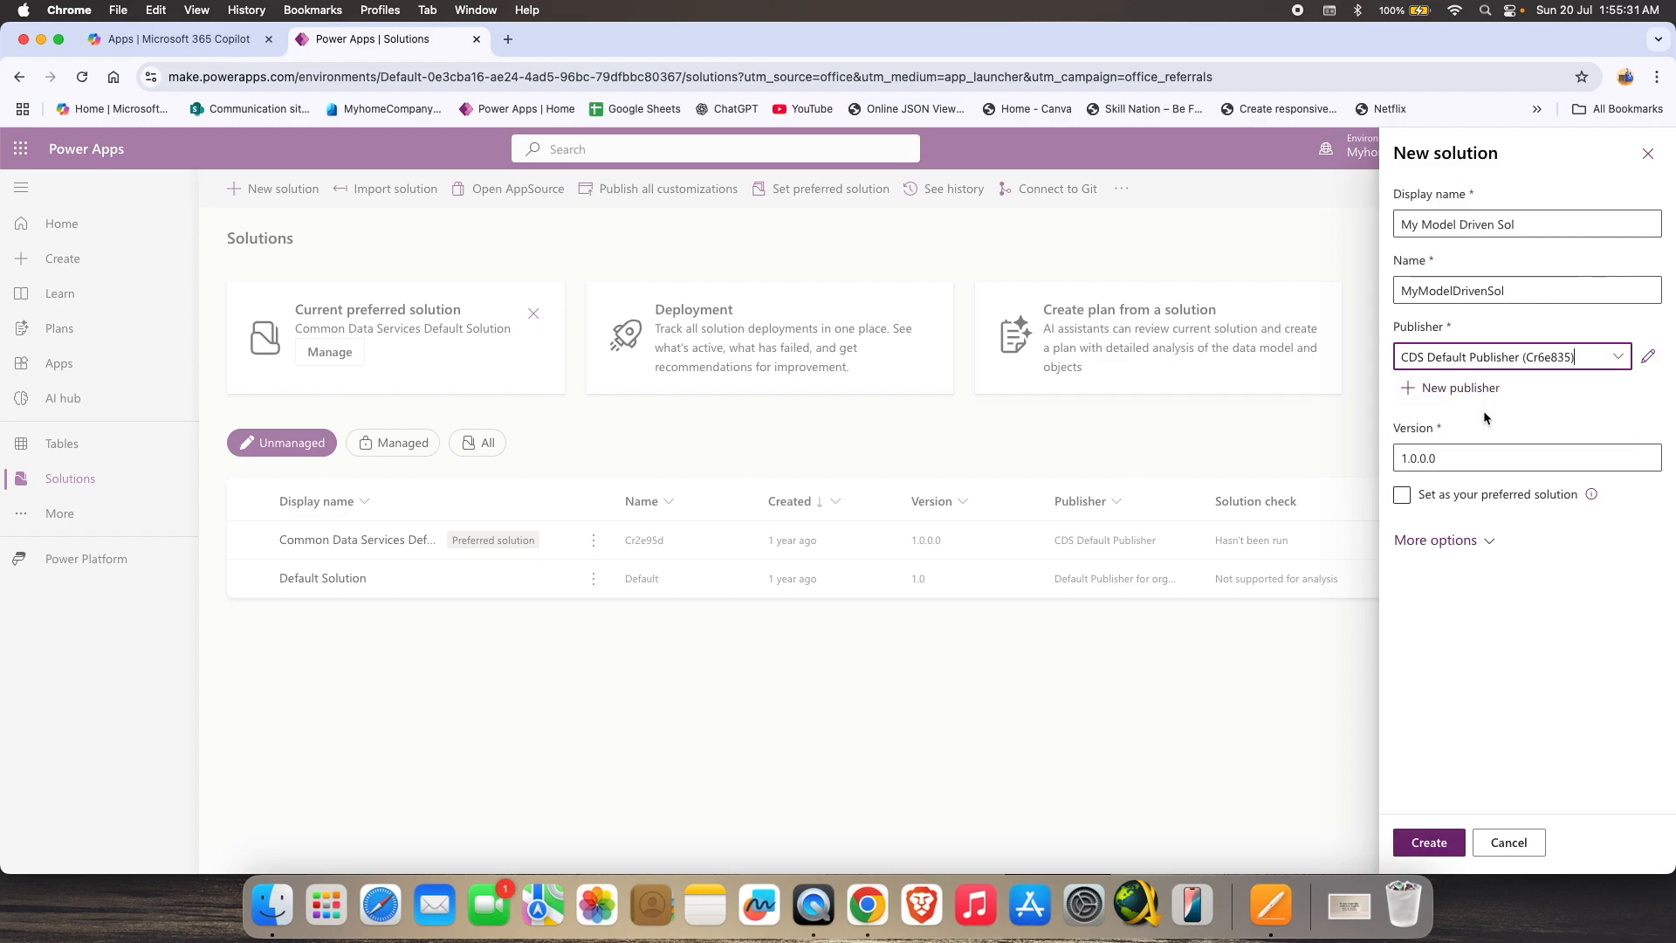
left_click(1437, 847)
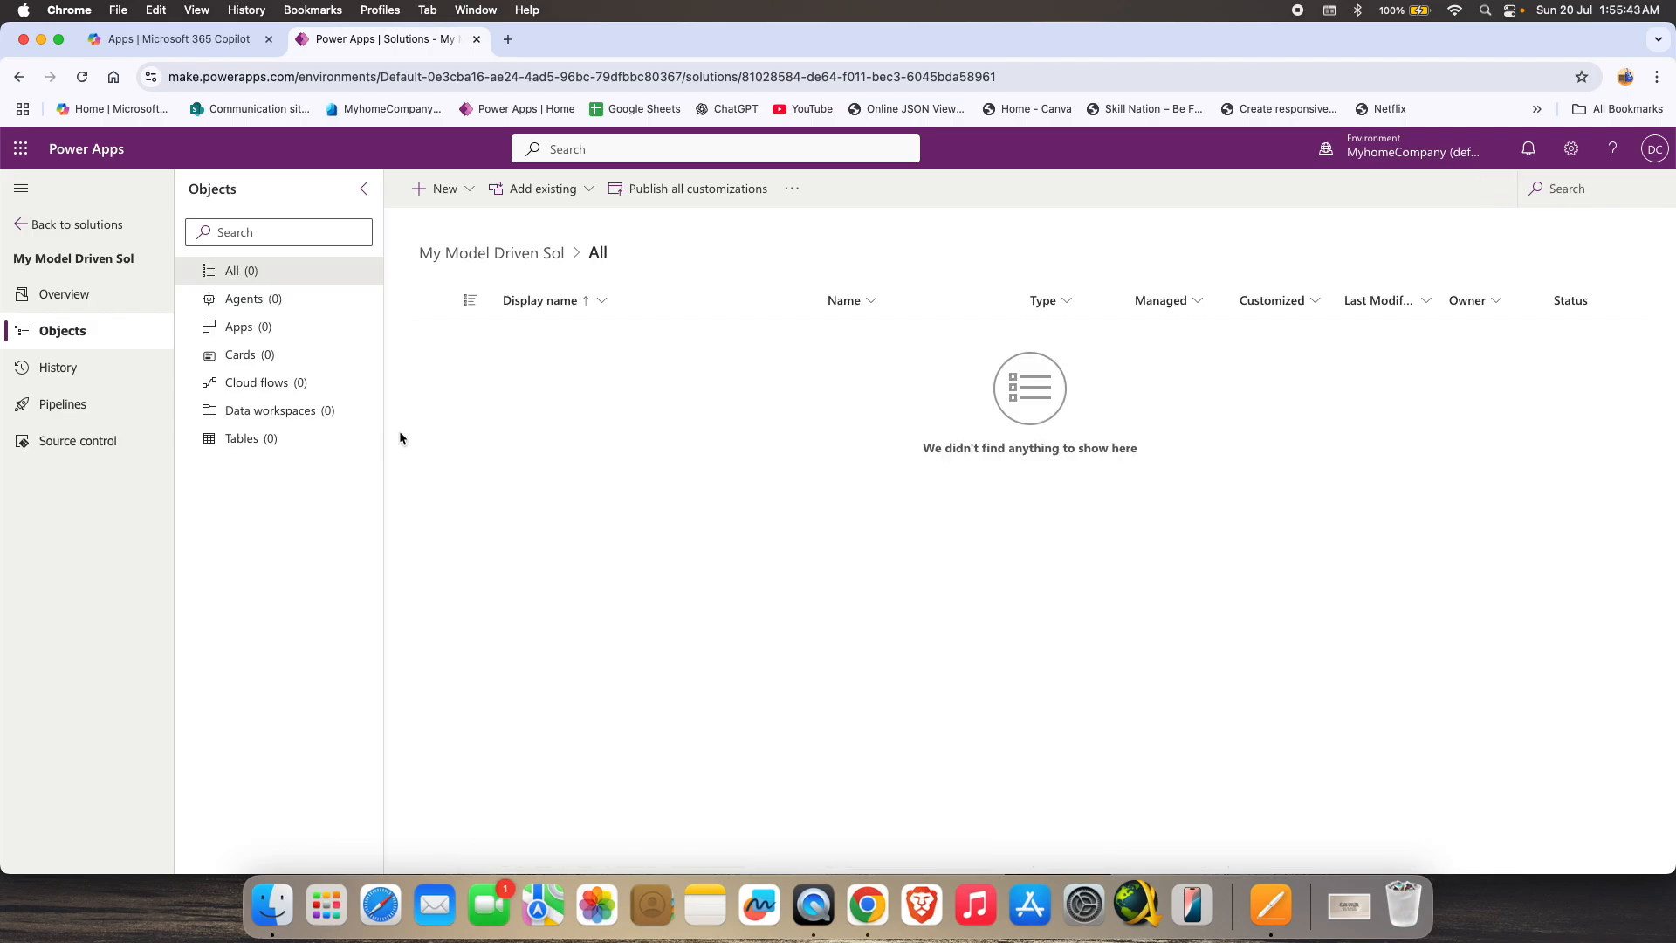
left_click(301, 438)
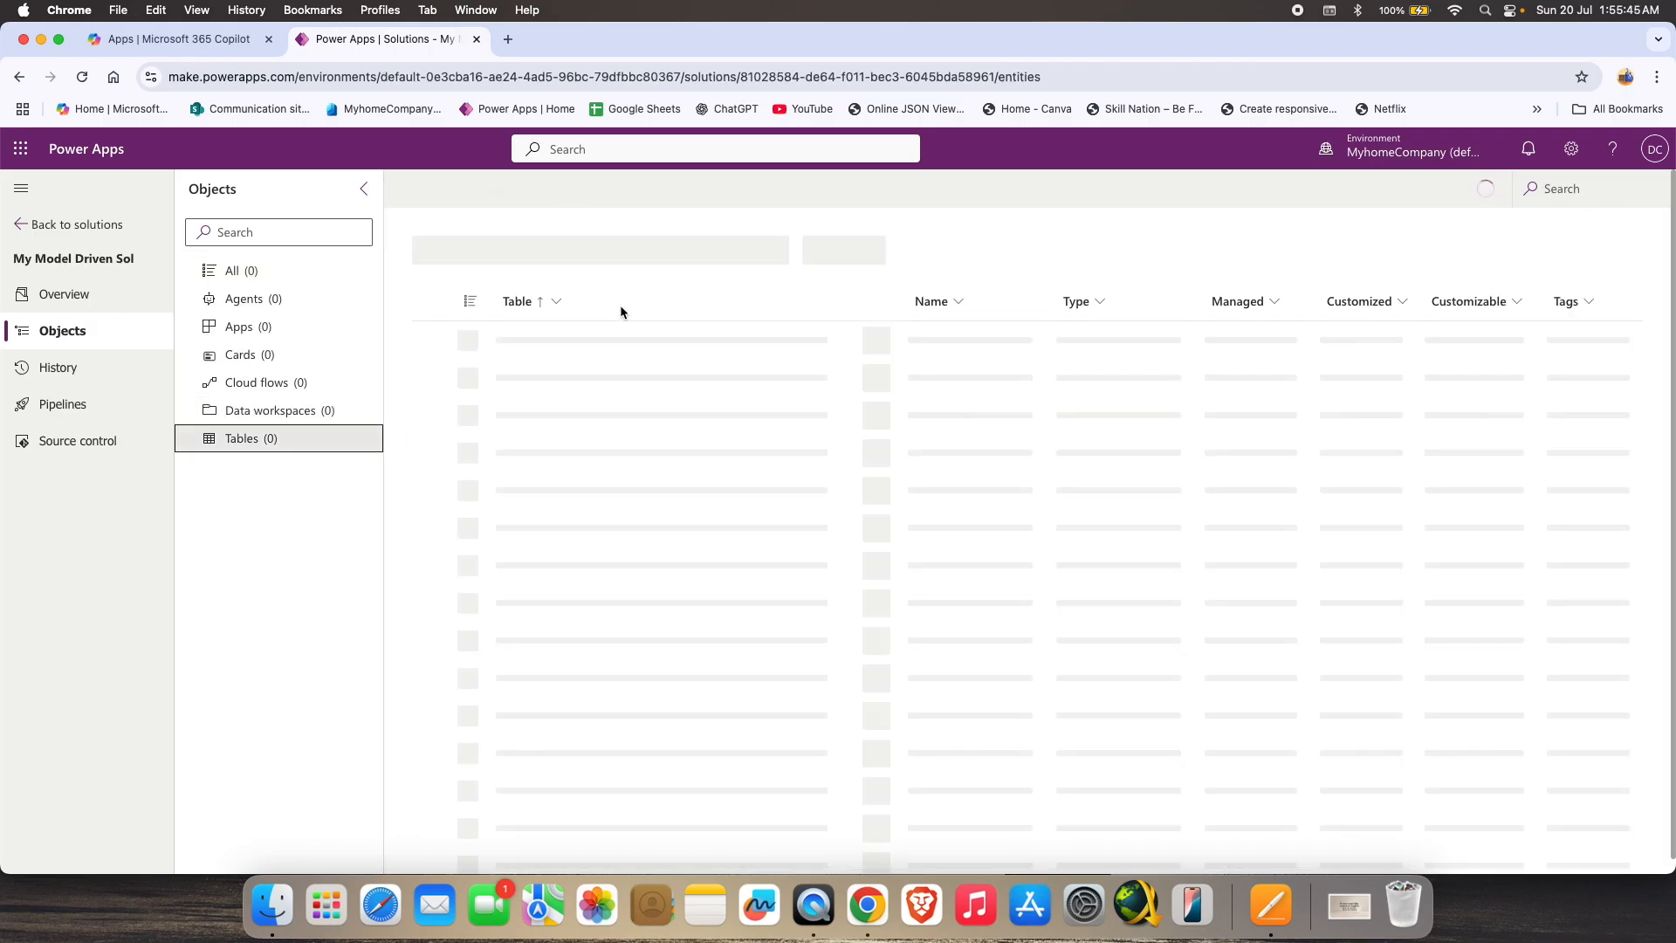
left_click(587, 191)
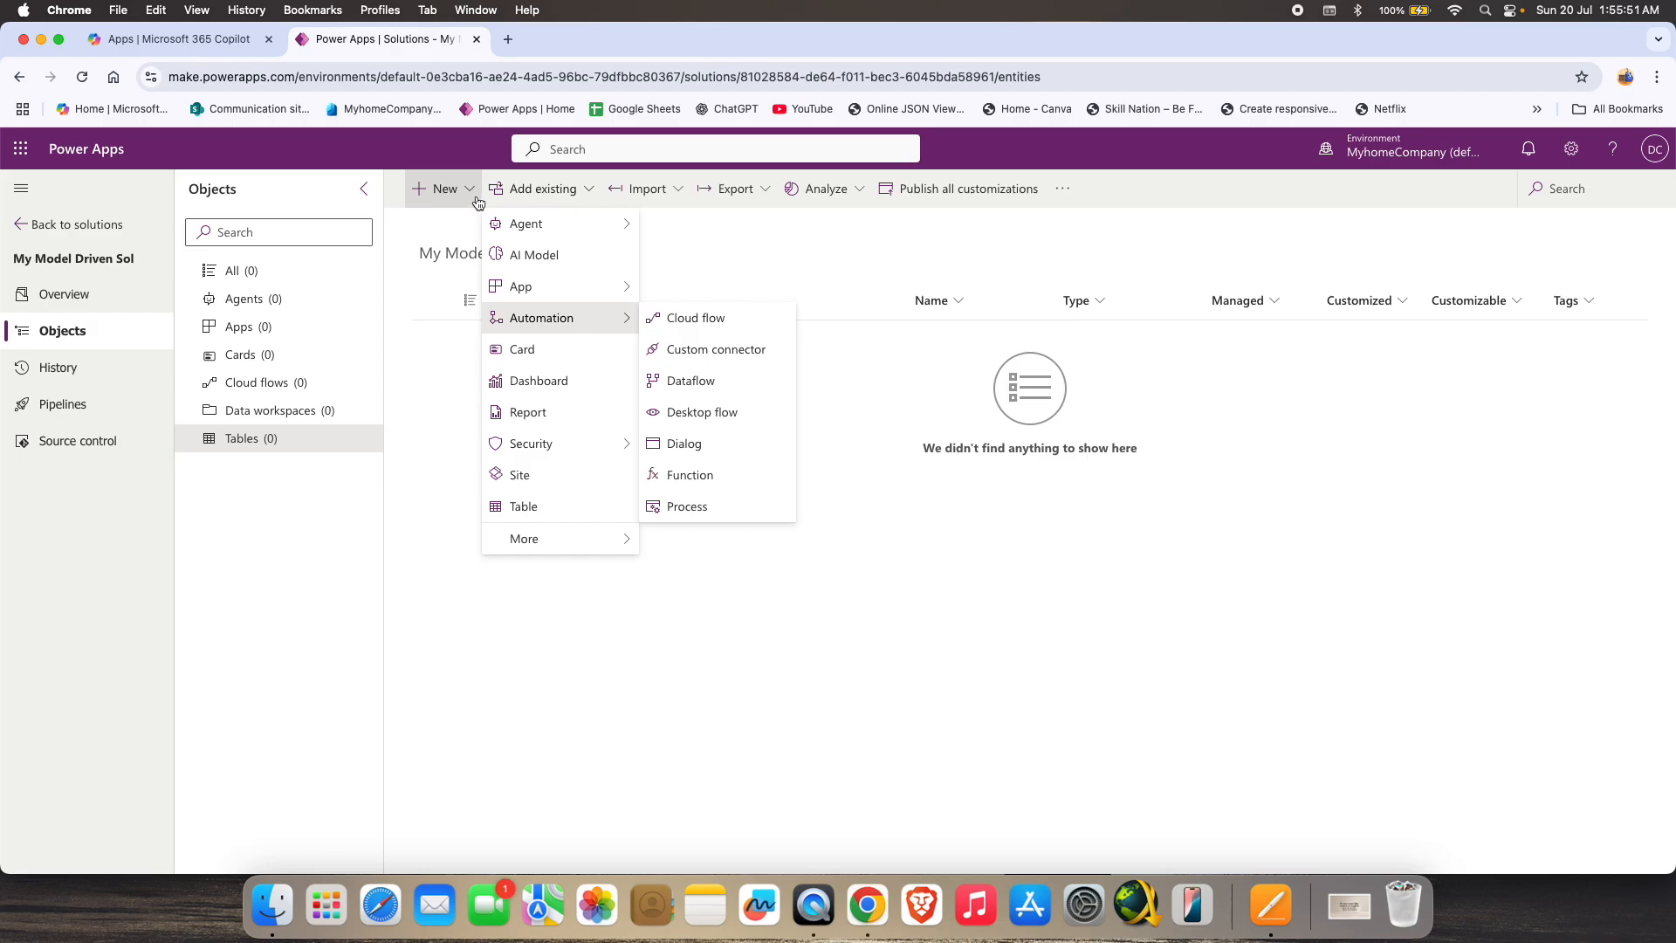
left_click(441, 190)
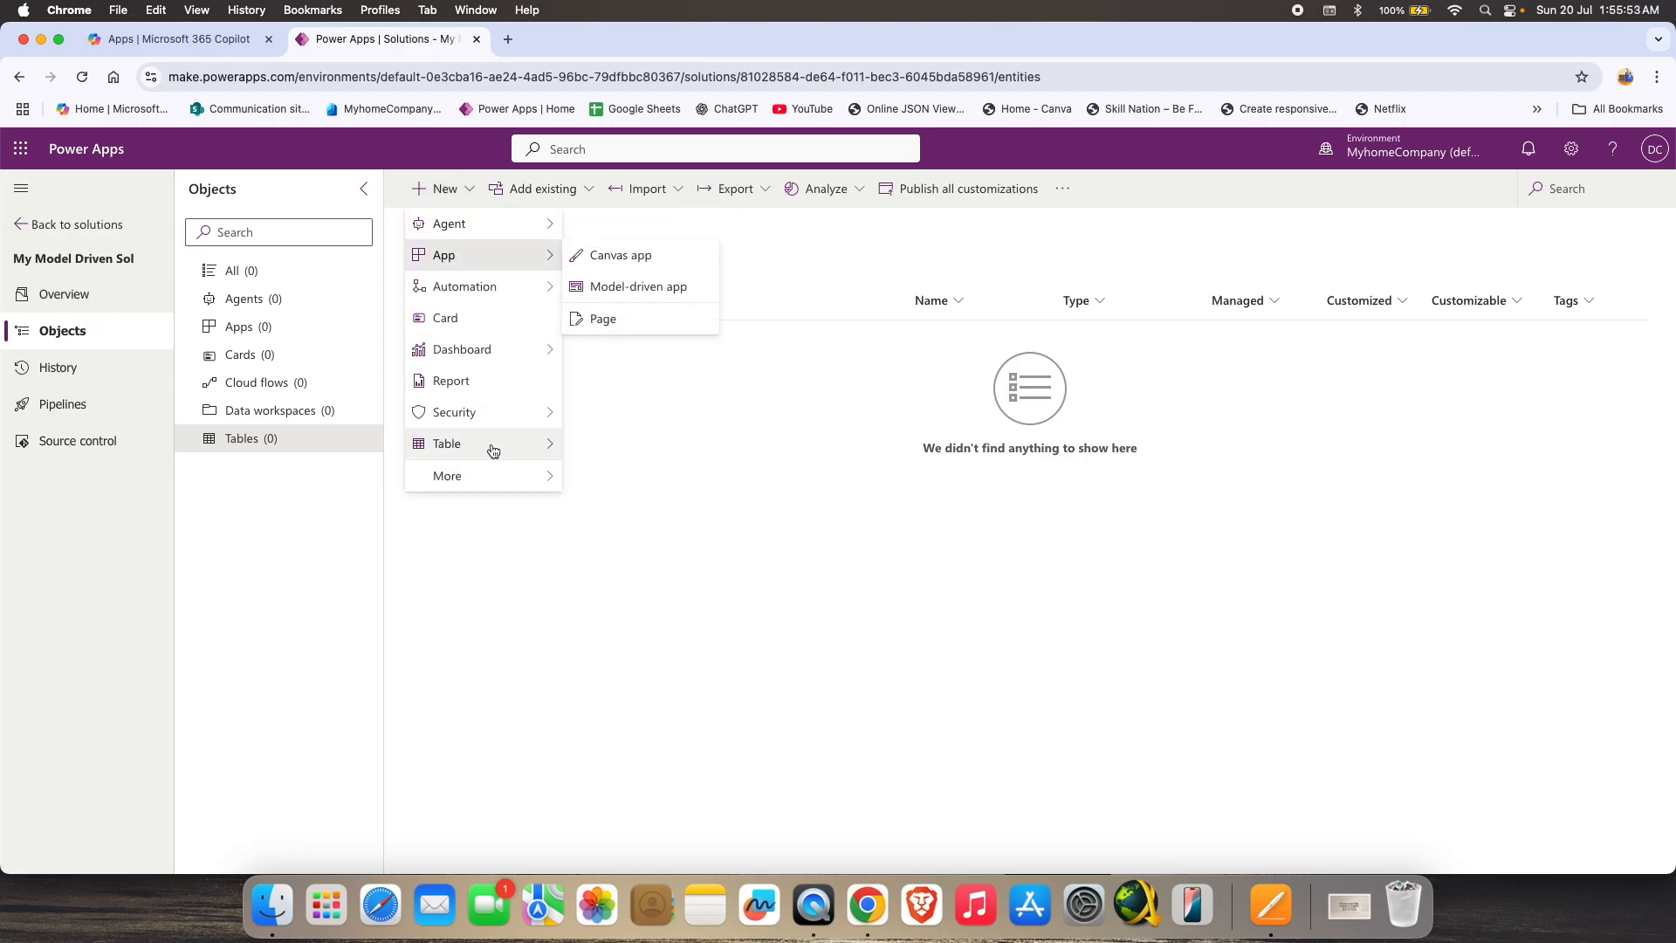
mouse_move(472, 444)
left_click(290, 555)
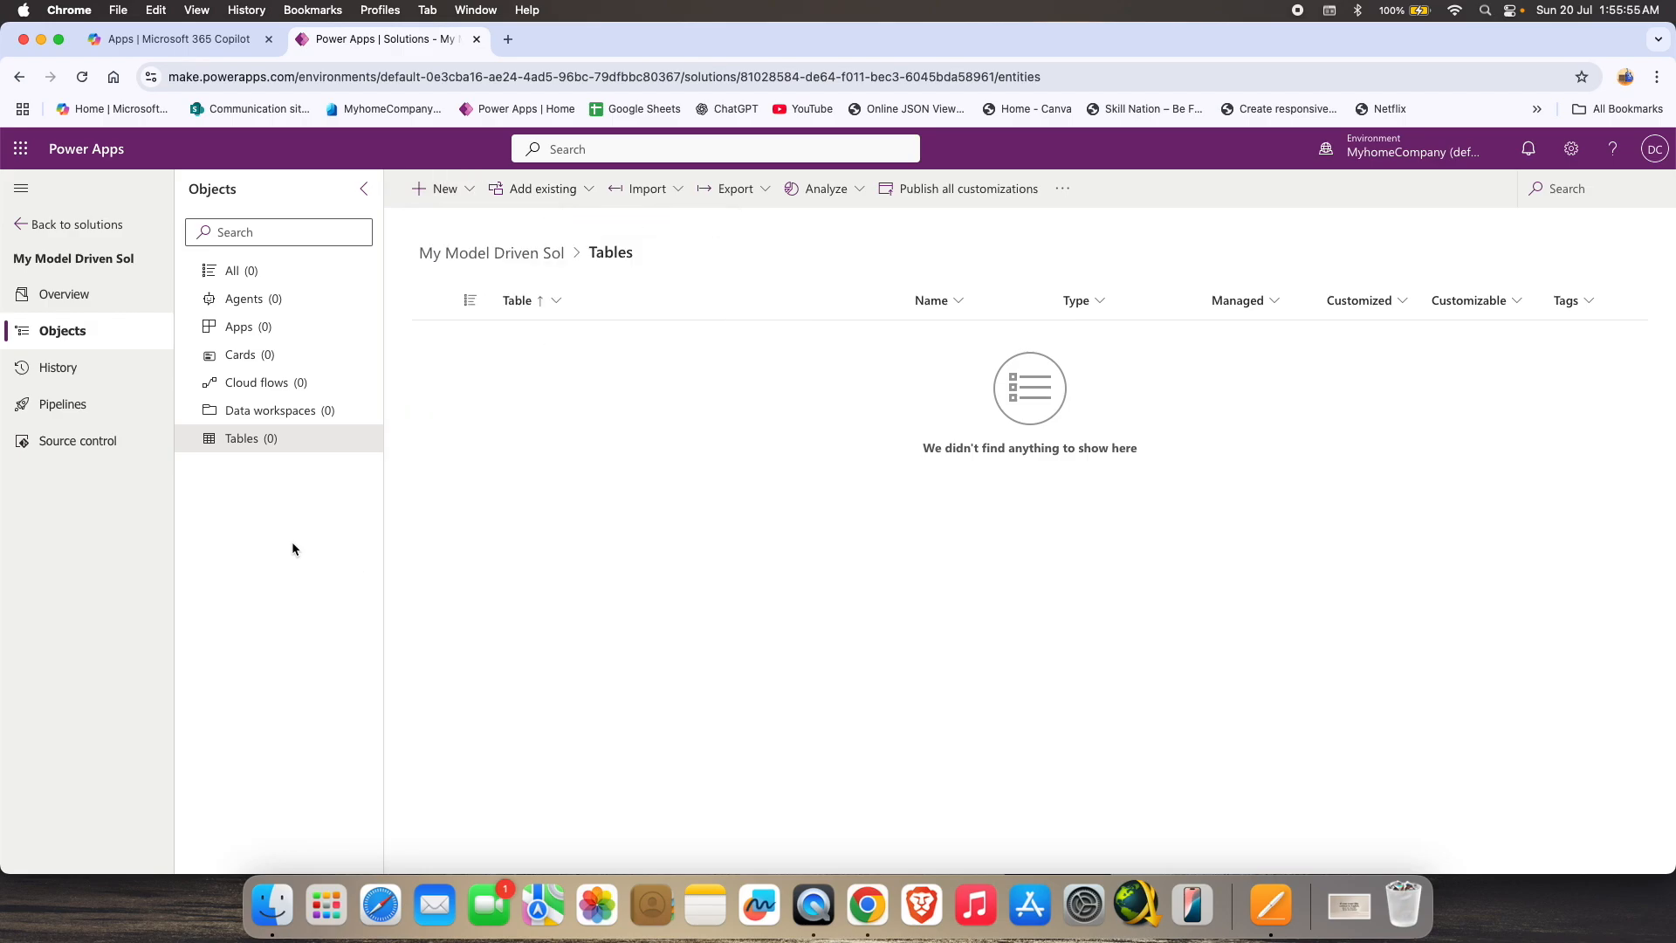
Add the existing School table to the solution with all its objects included, finding it by searching for school.
left_click(558, 190)
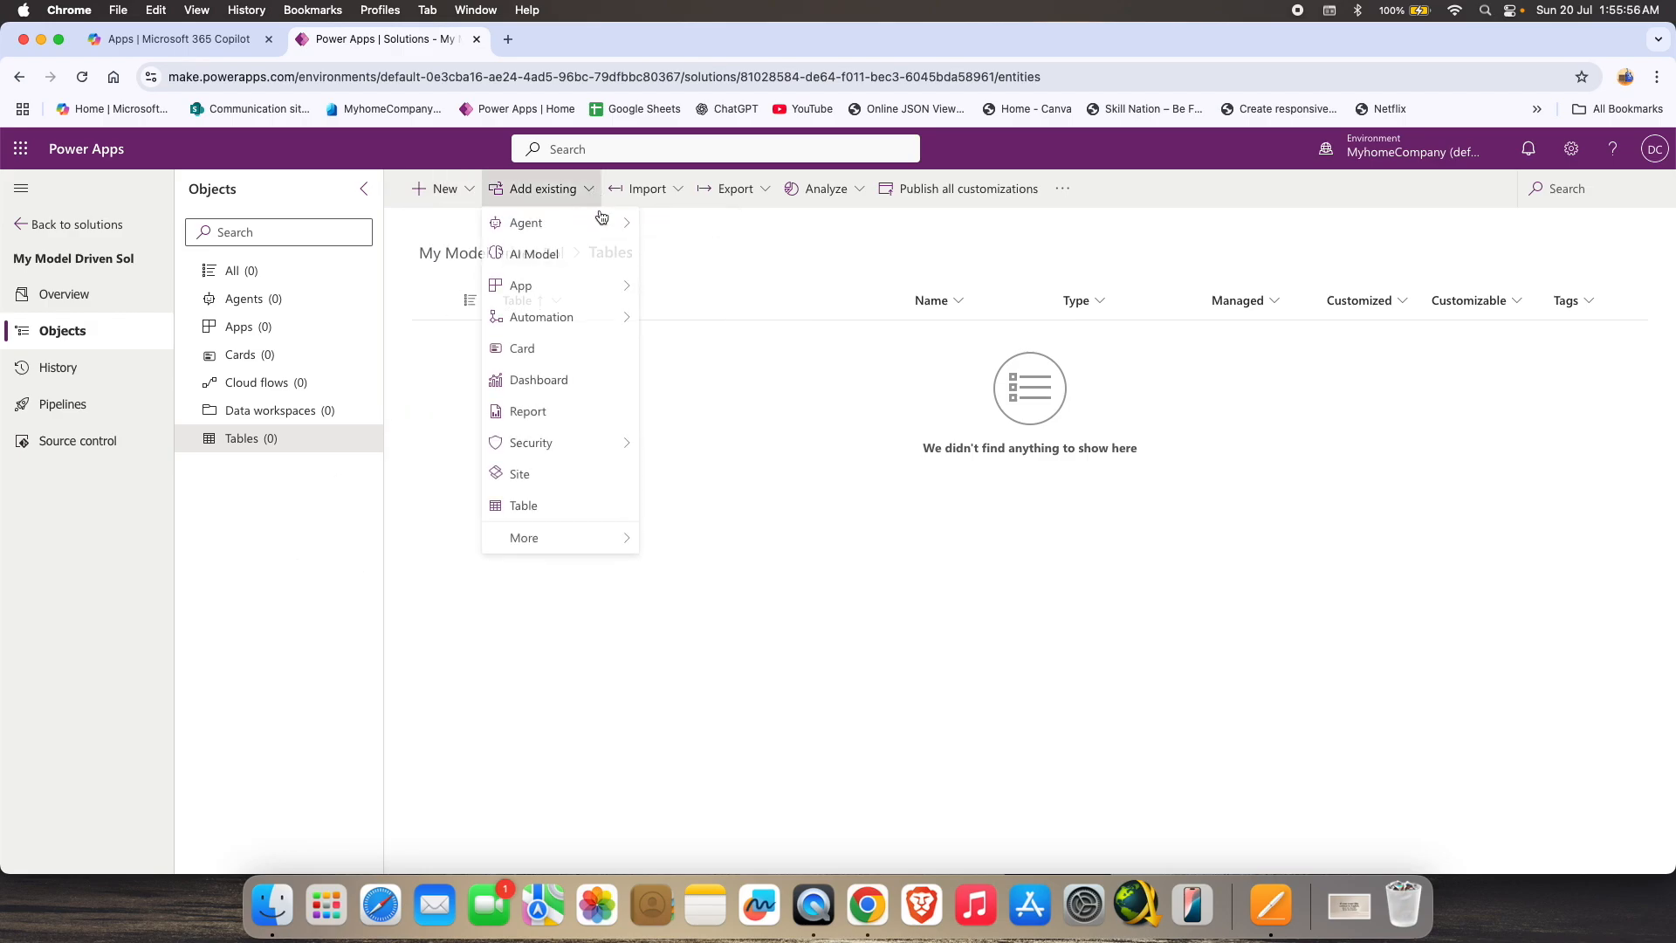
left_click(592, 503)
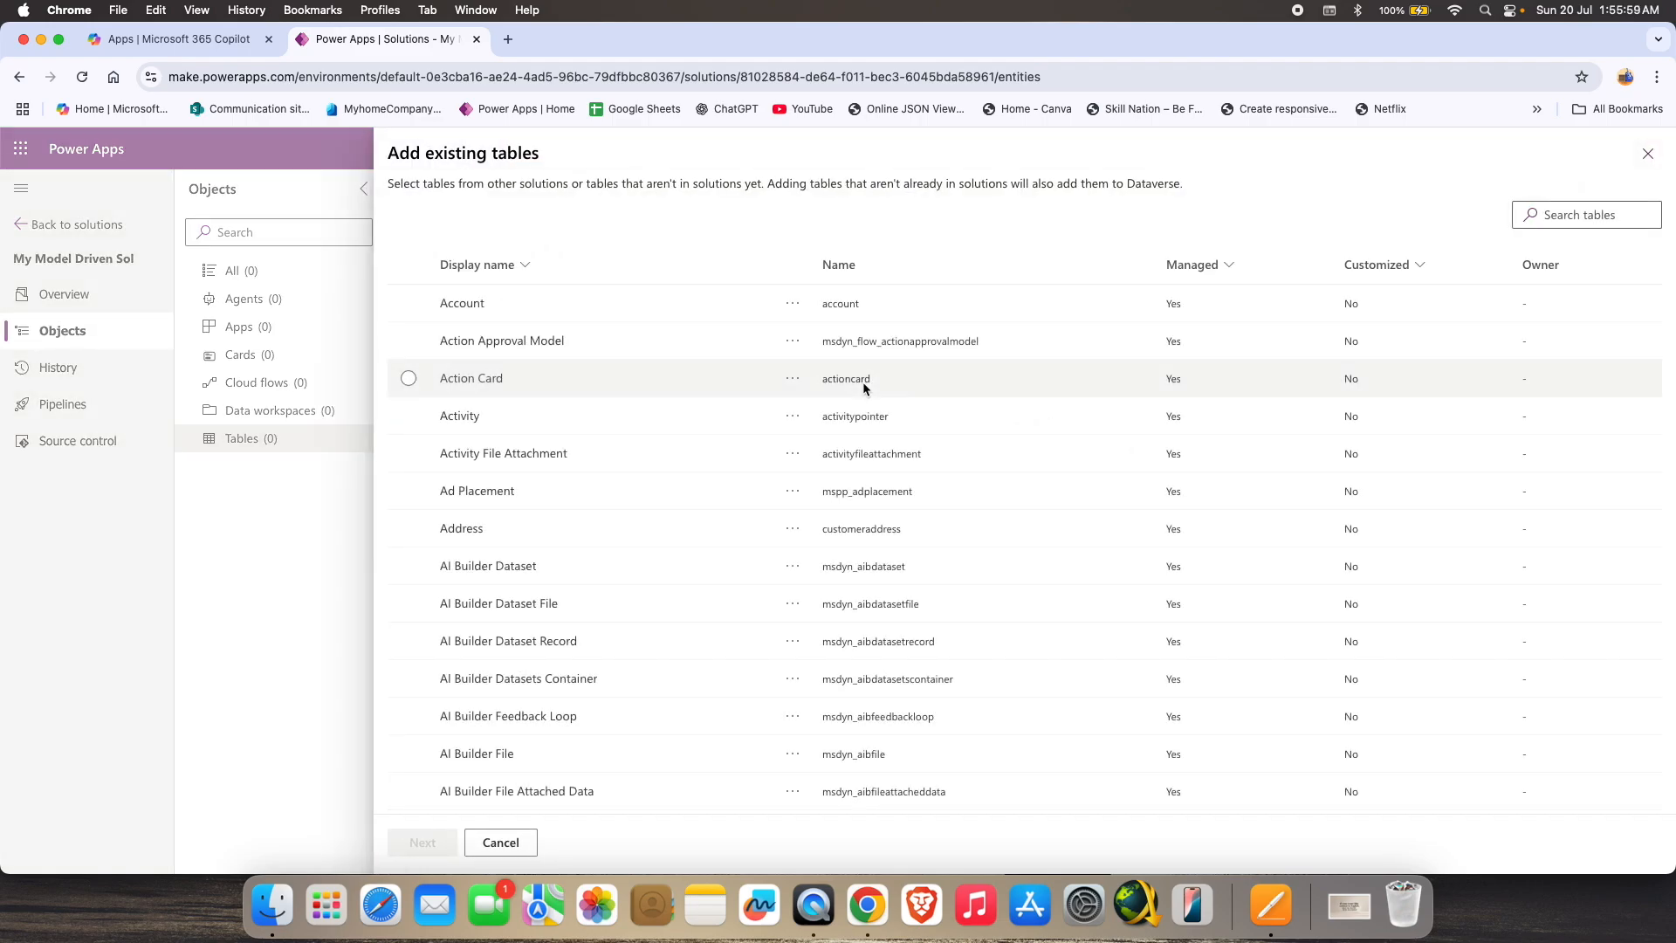
left_click(1546, 217)
type("school")
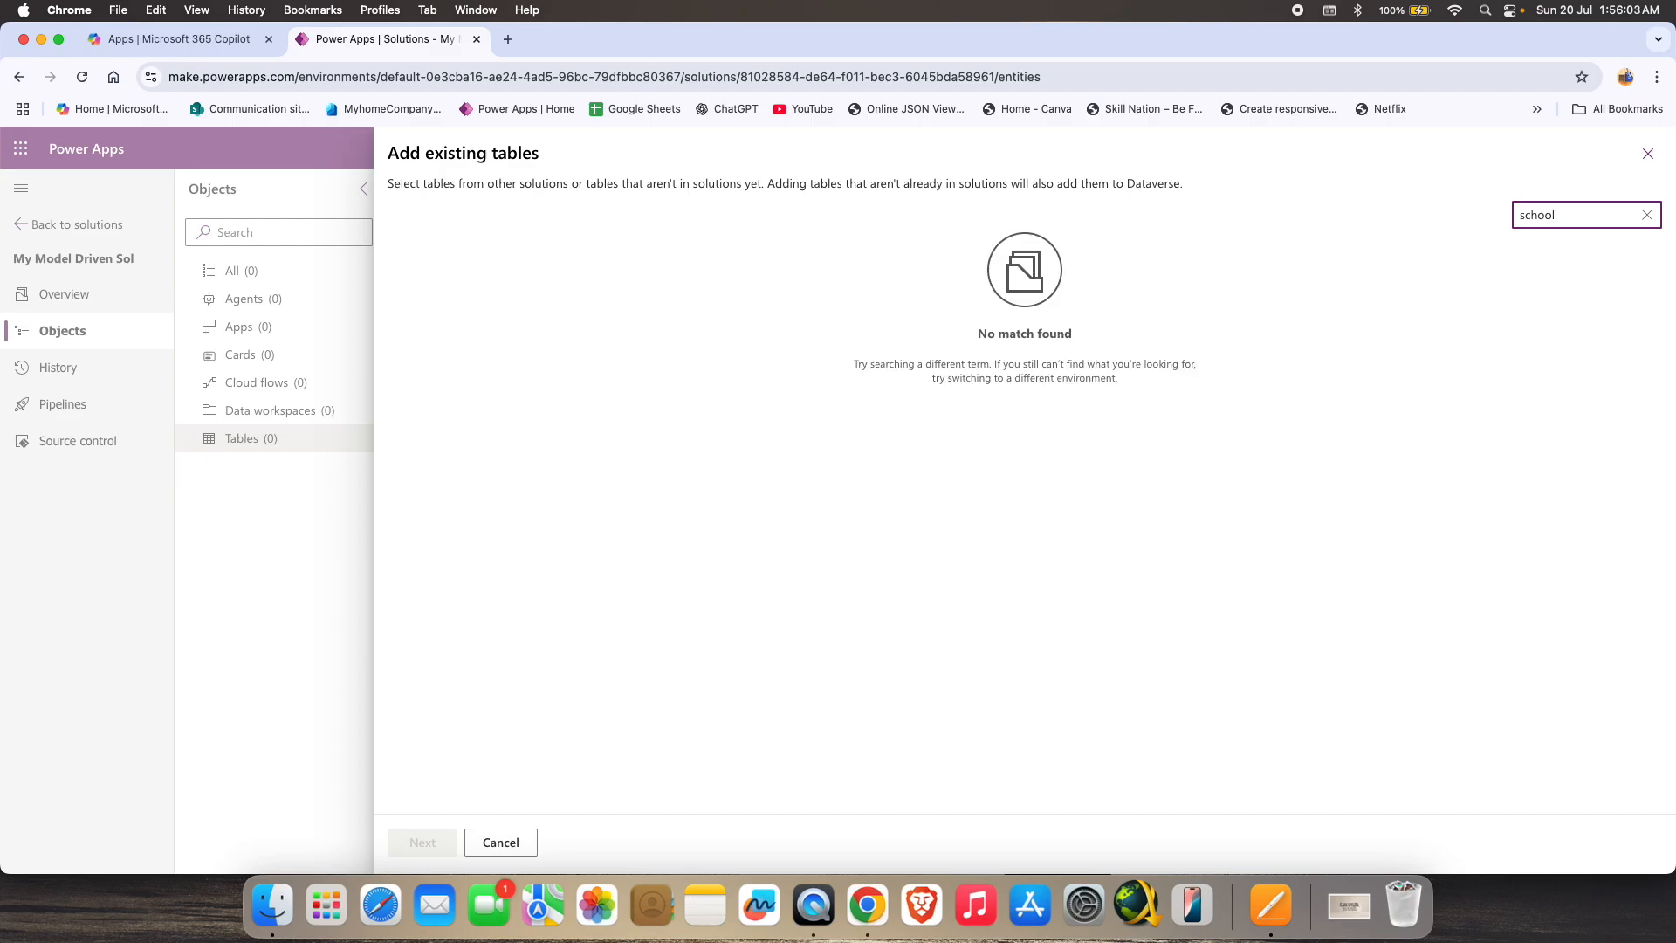
left_click(409, 303)
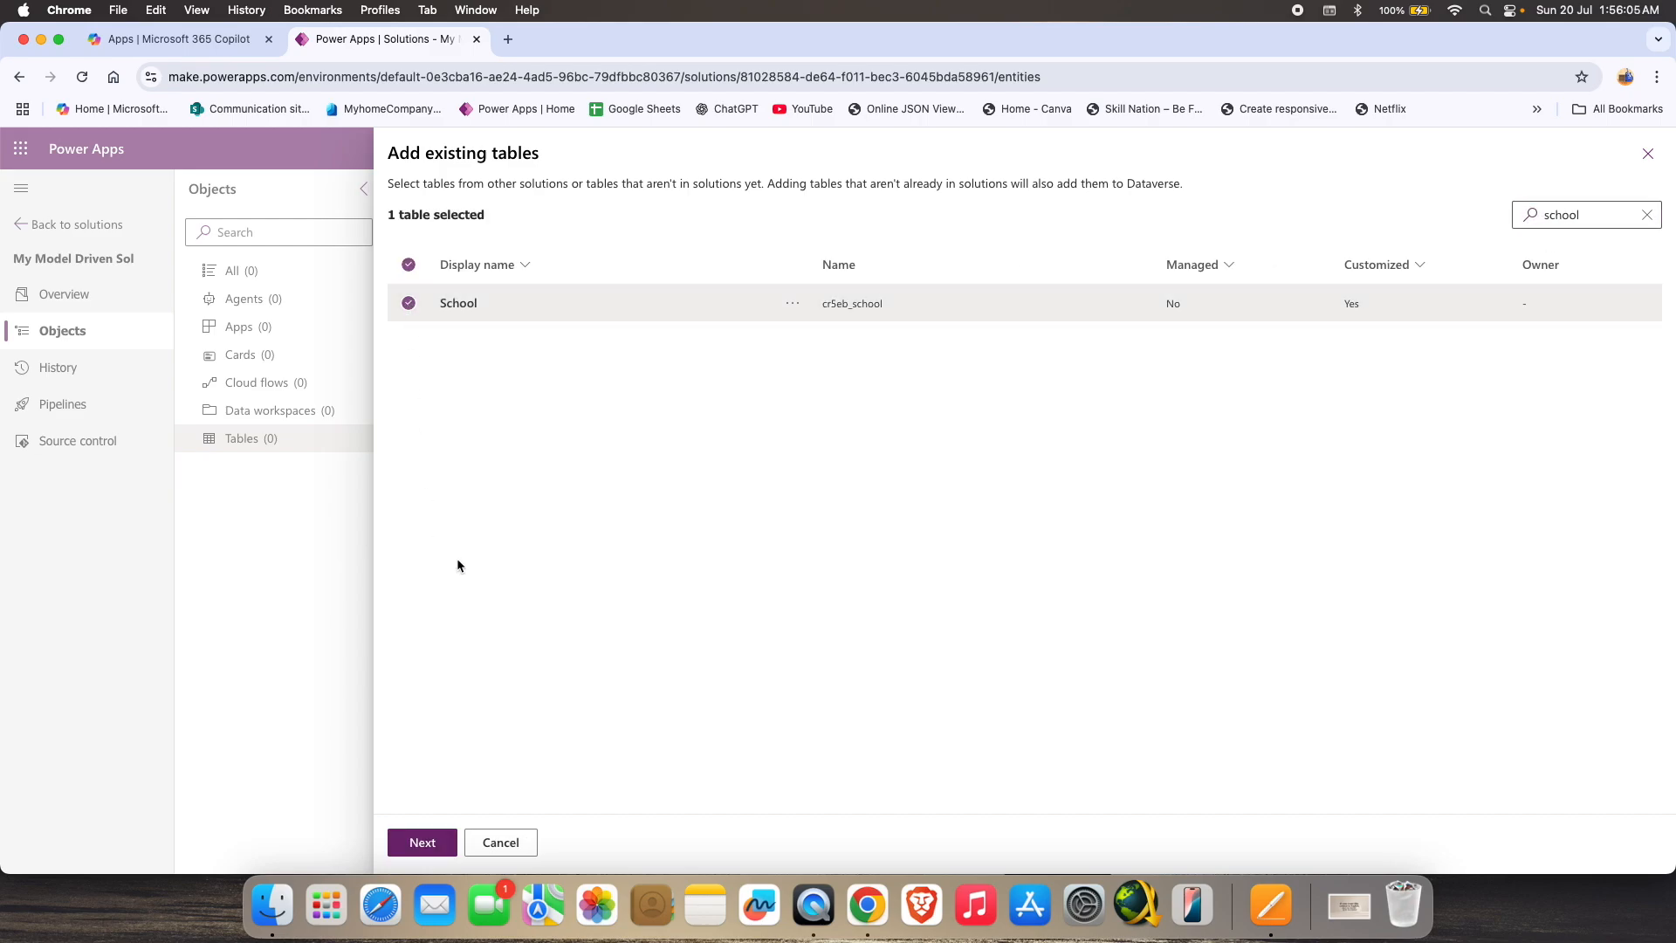
left_click(427, 842)
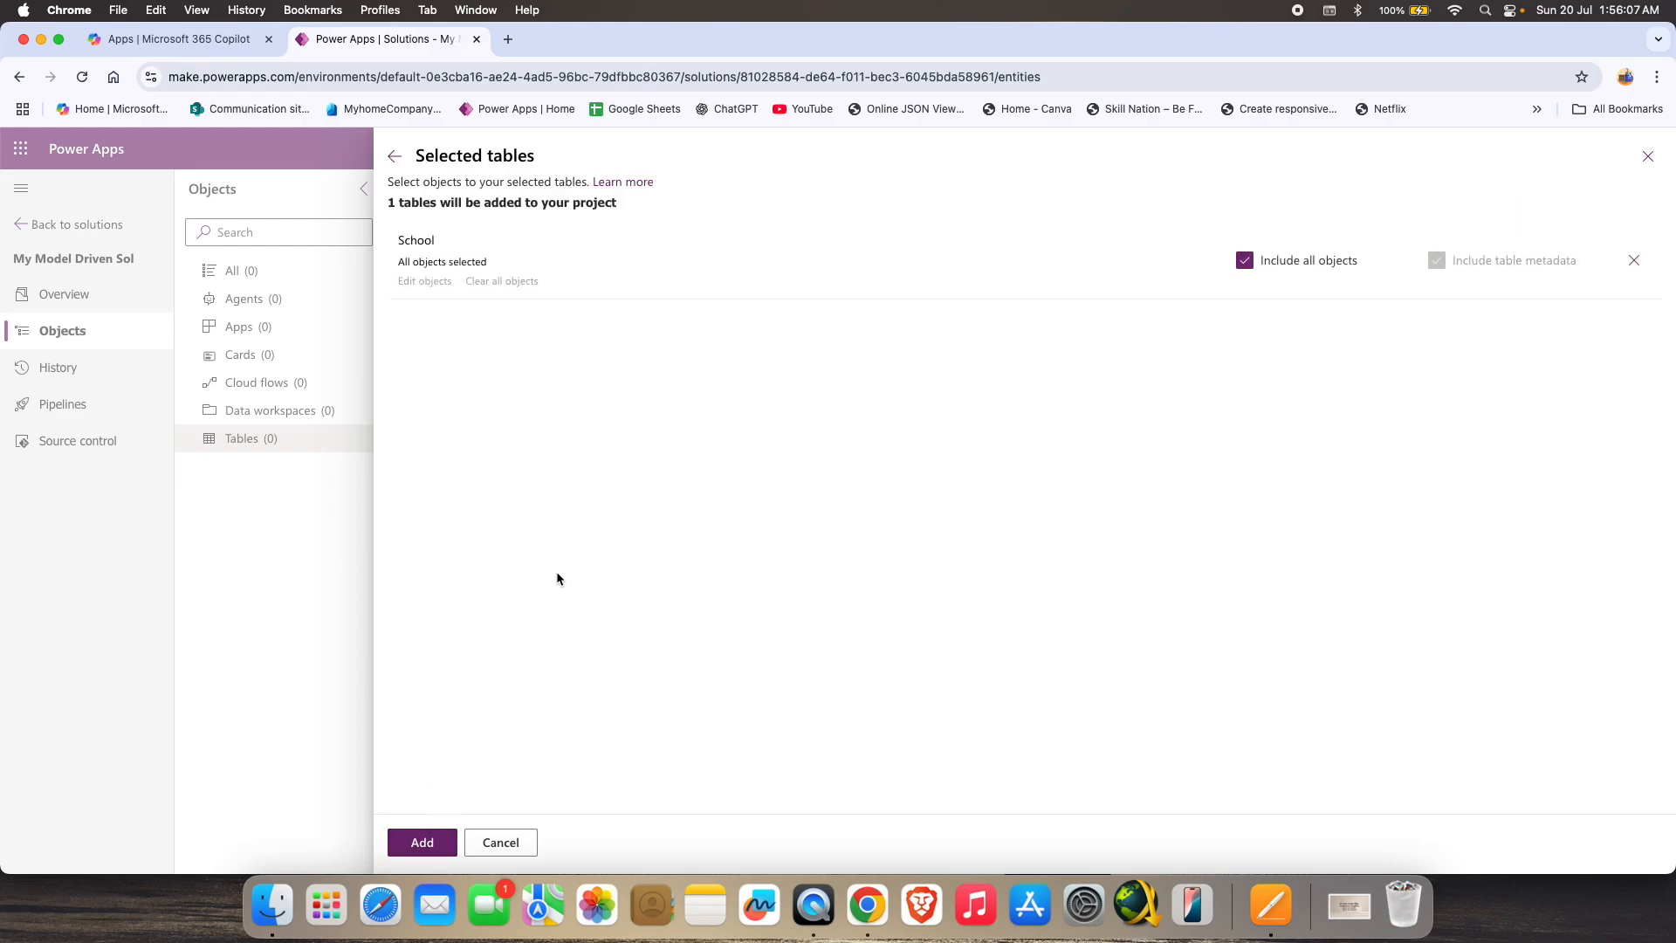
left_click(437, 840)
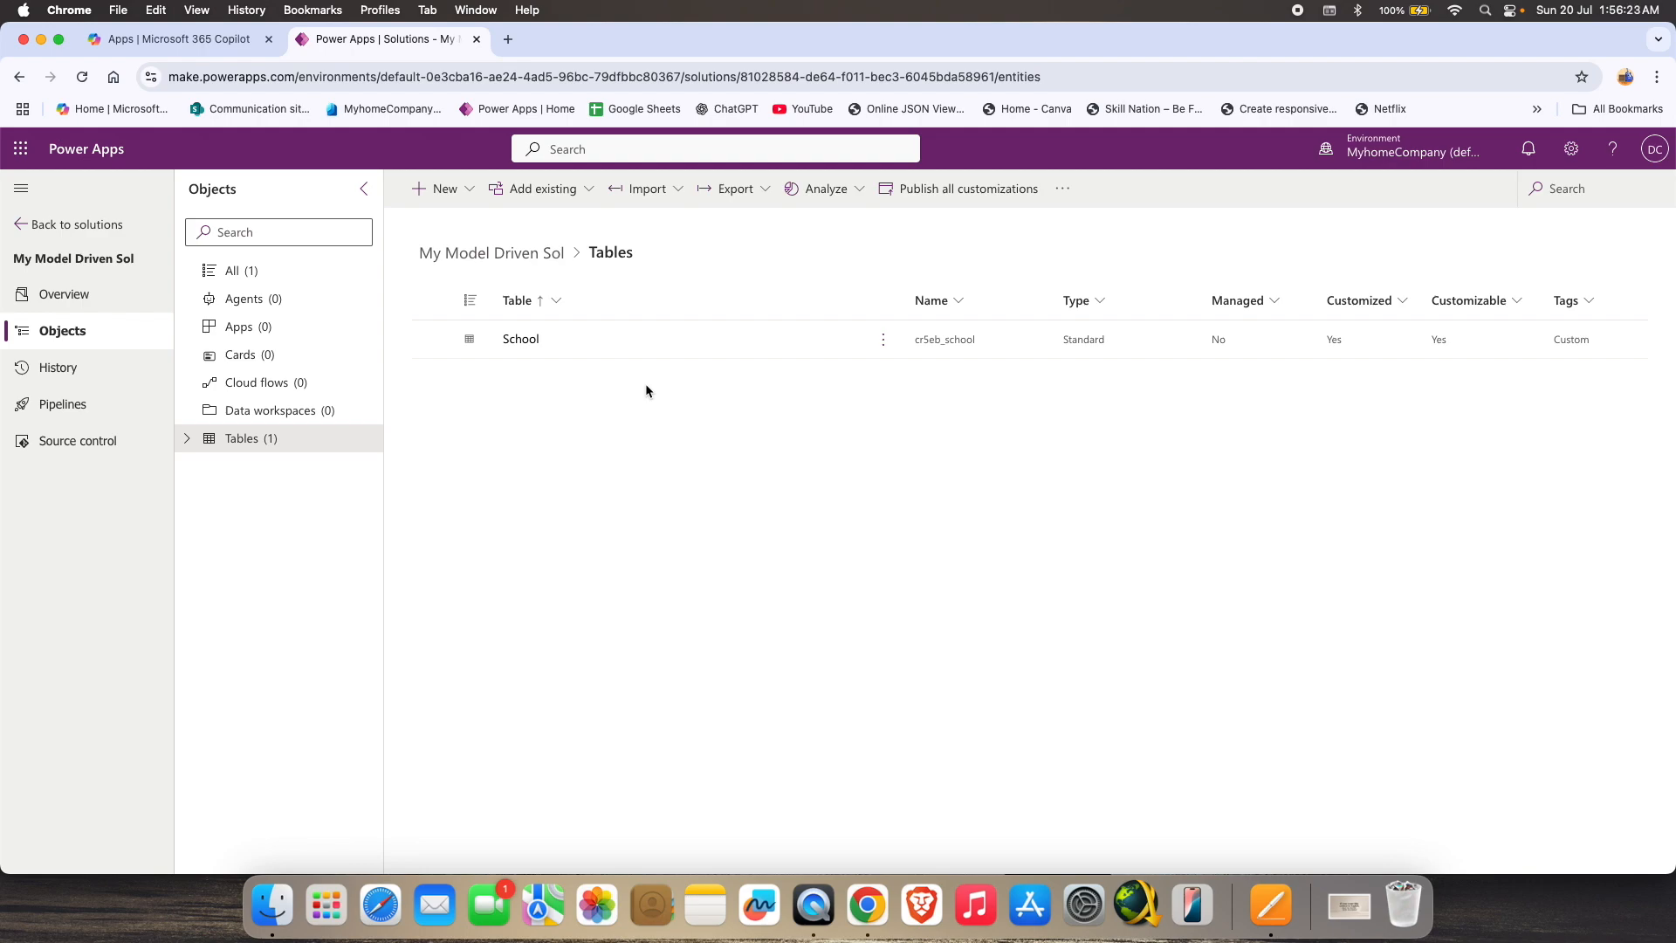
Open the School table's Information form of type Main for editing.
left_click(522, 340)
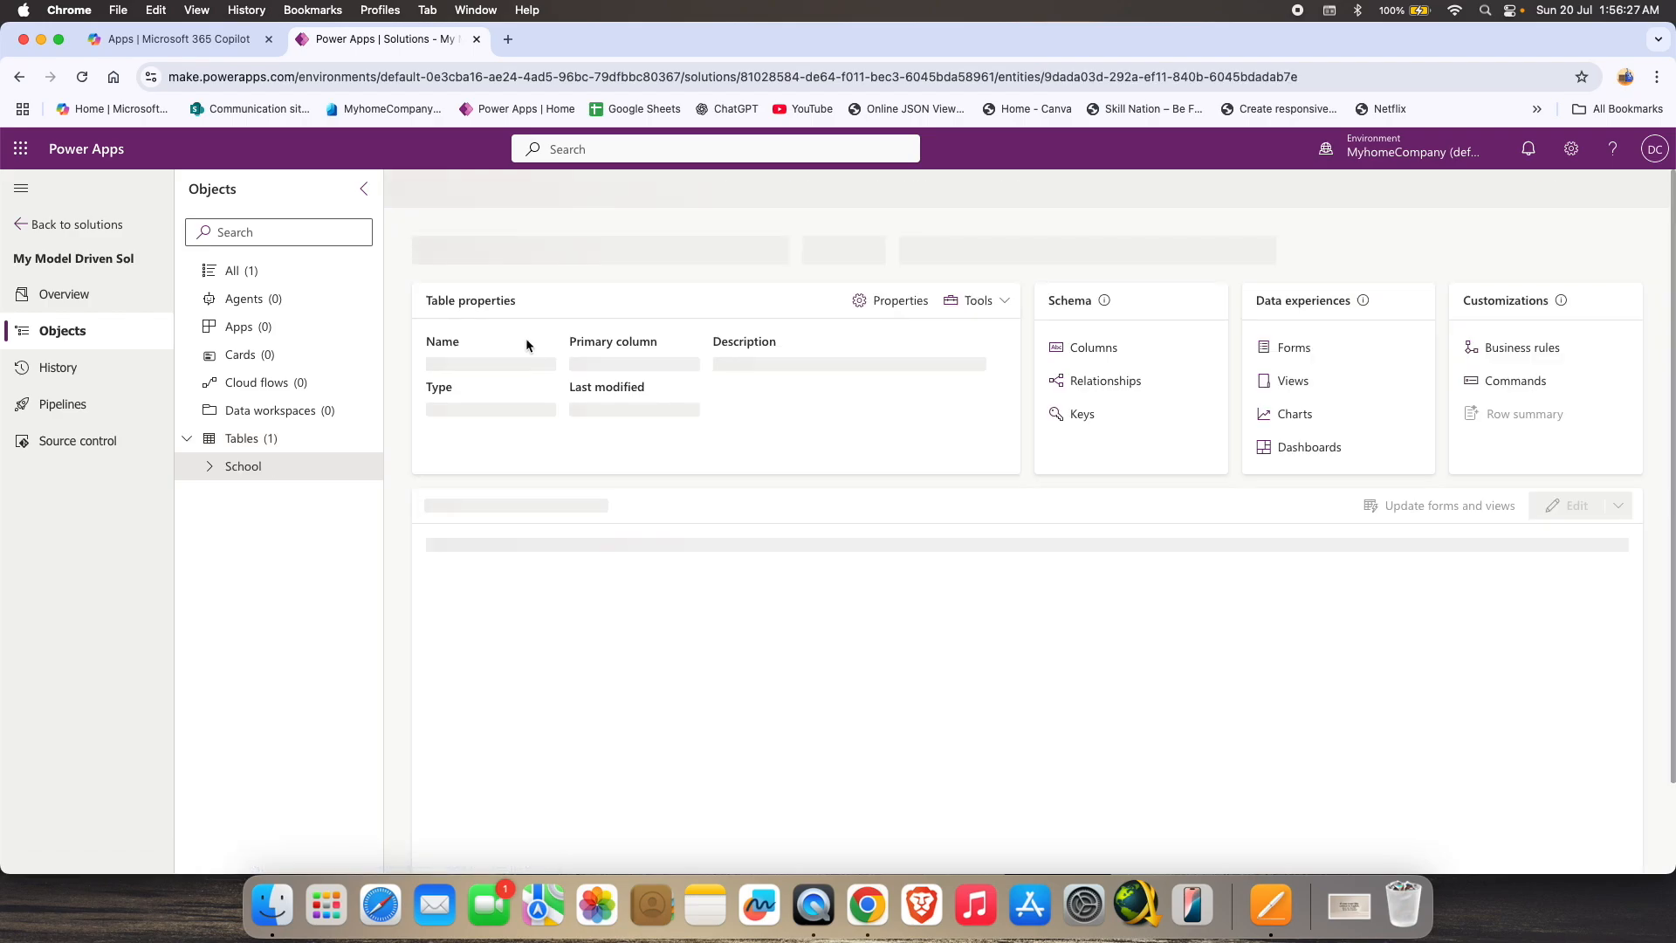
left_click(1294, 349)
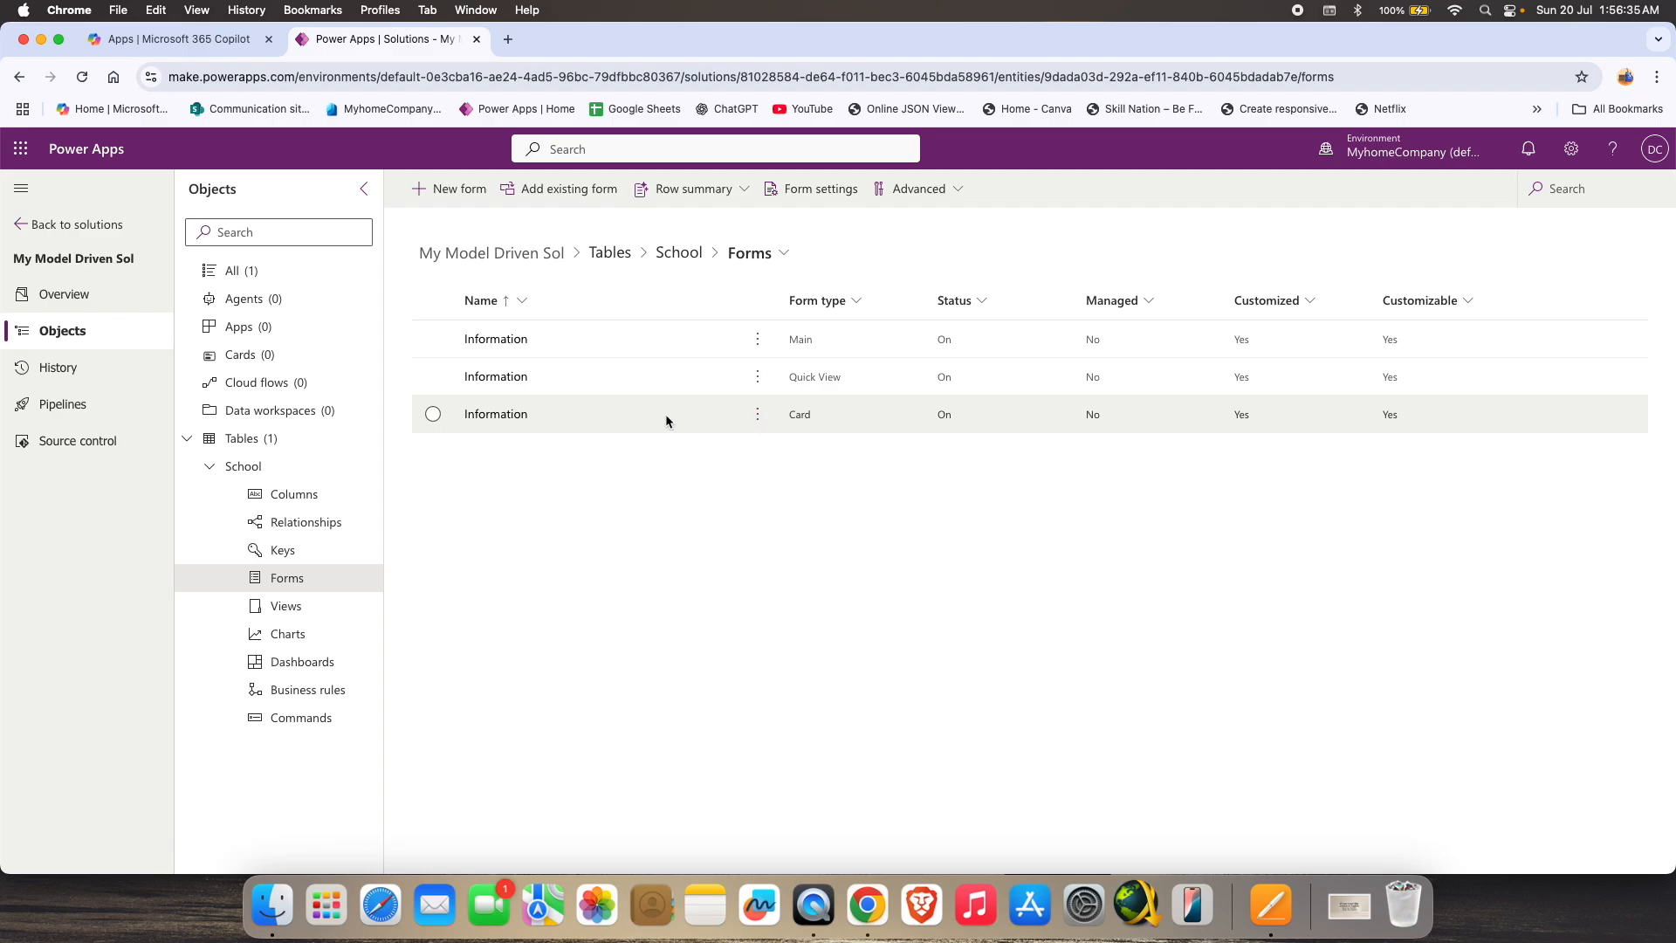
left_click(510, 342)
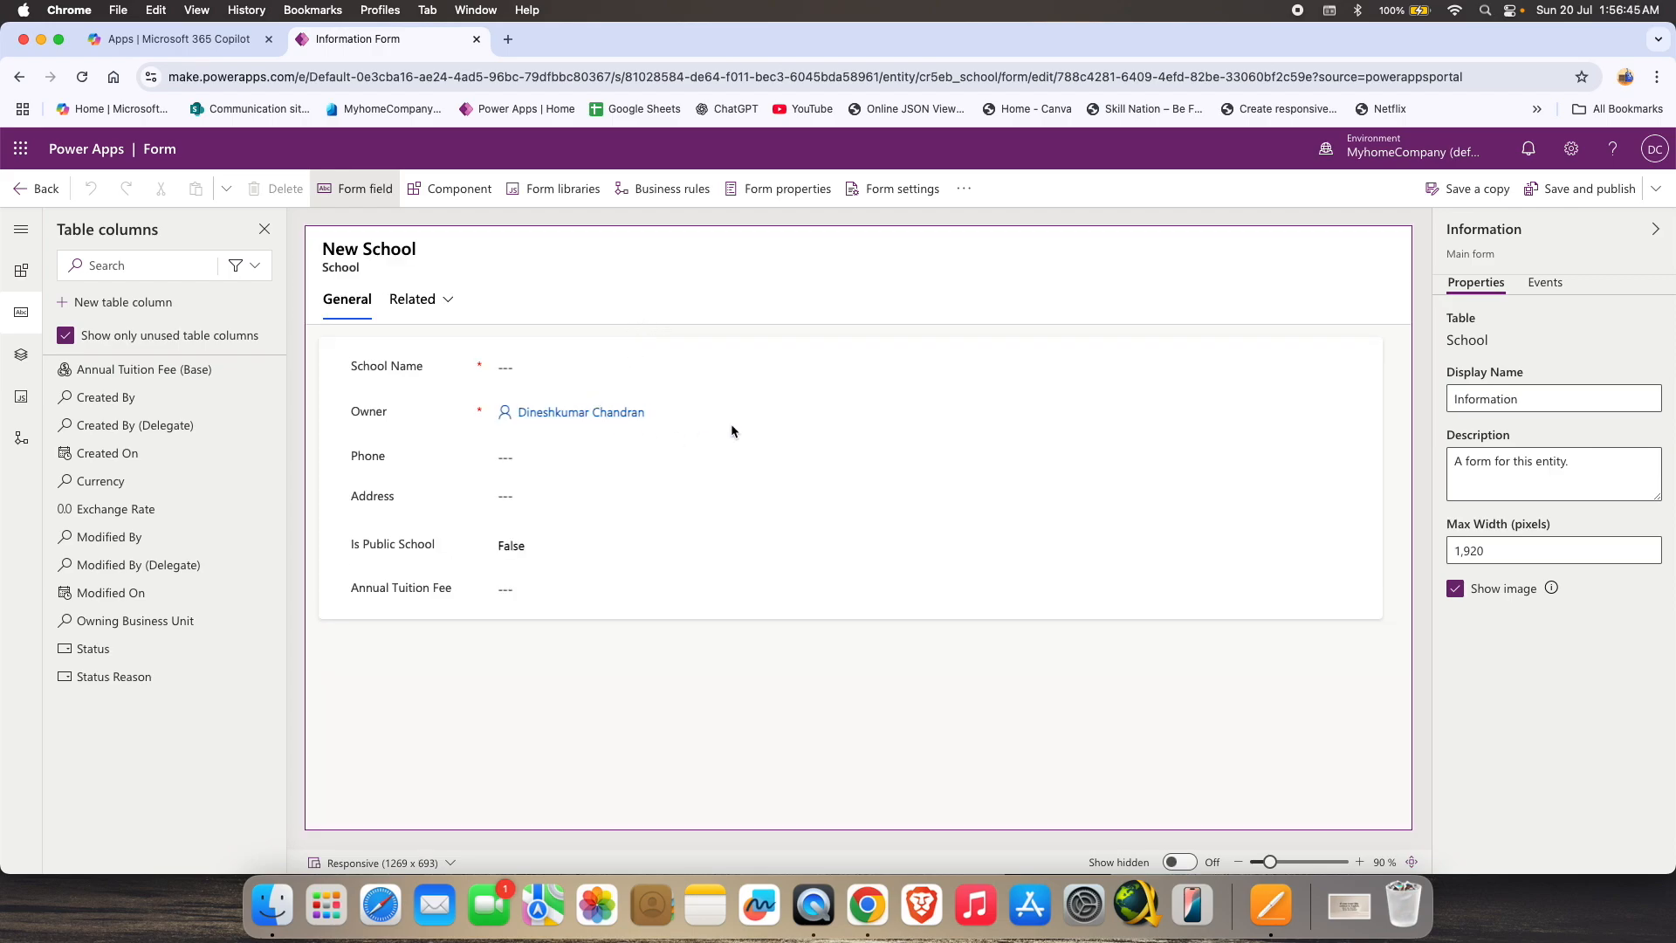
Hide the Owner field on the School main form, and save and publish the form.
left_click(655, 414)
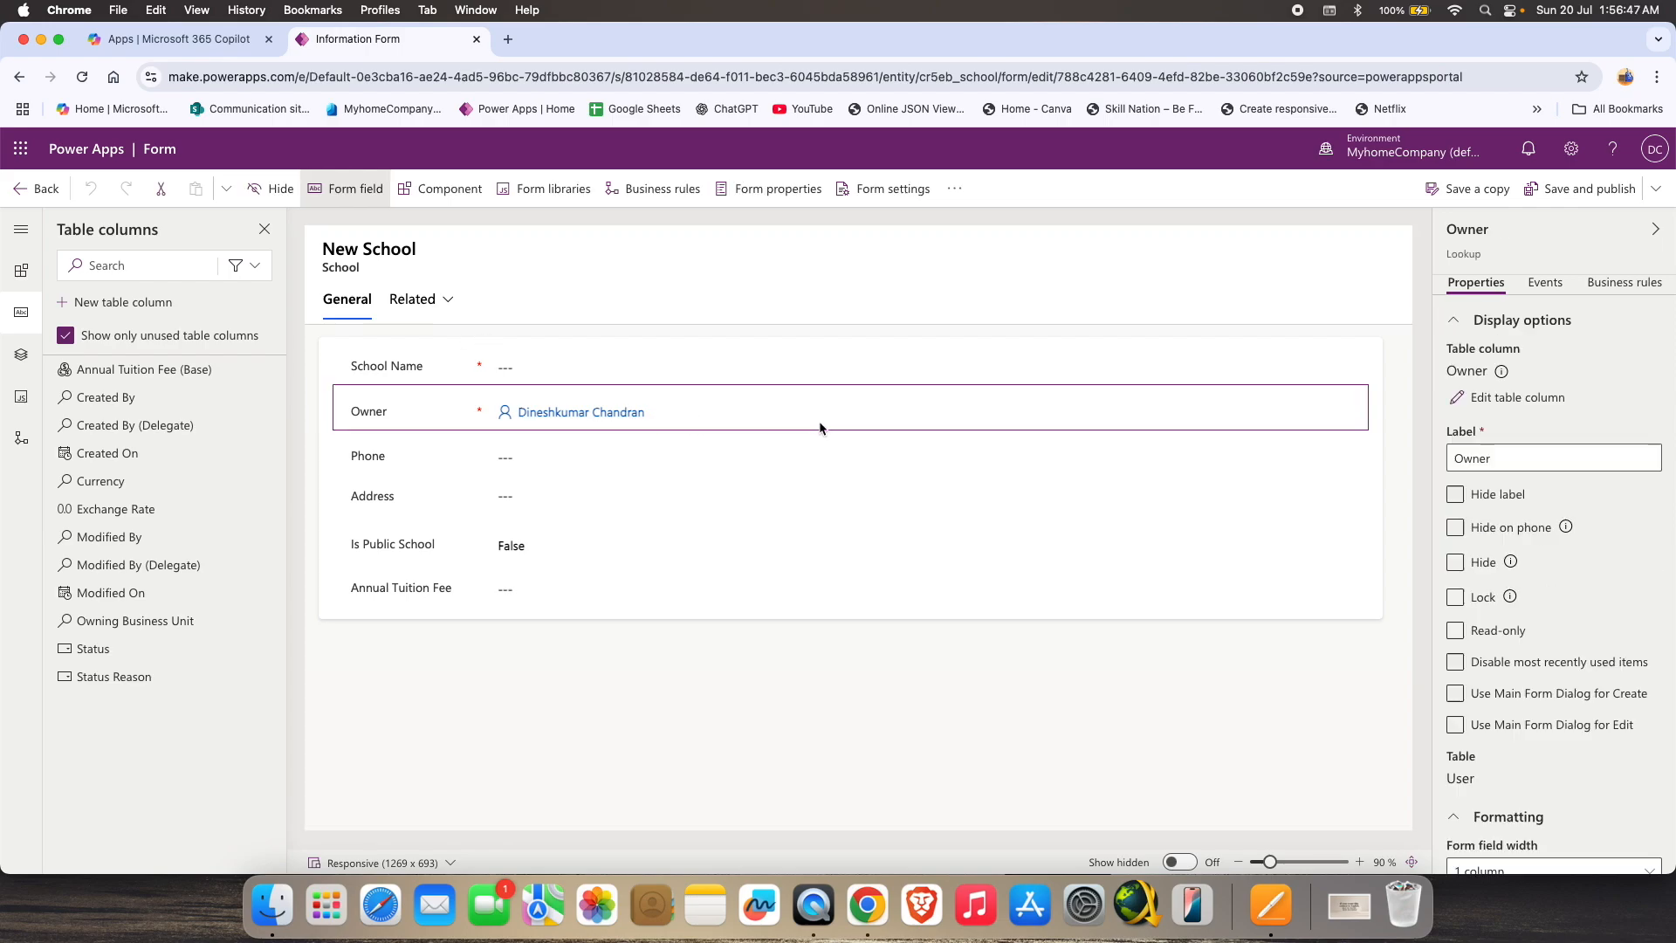
left_click(1457, 566)
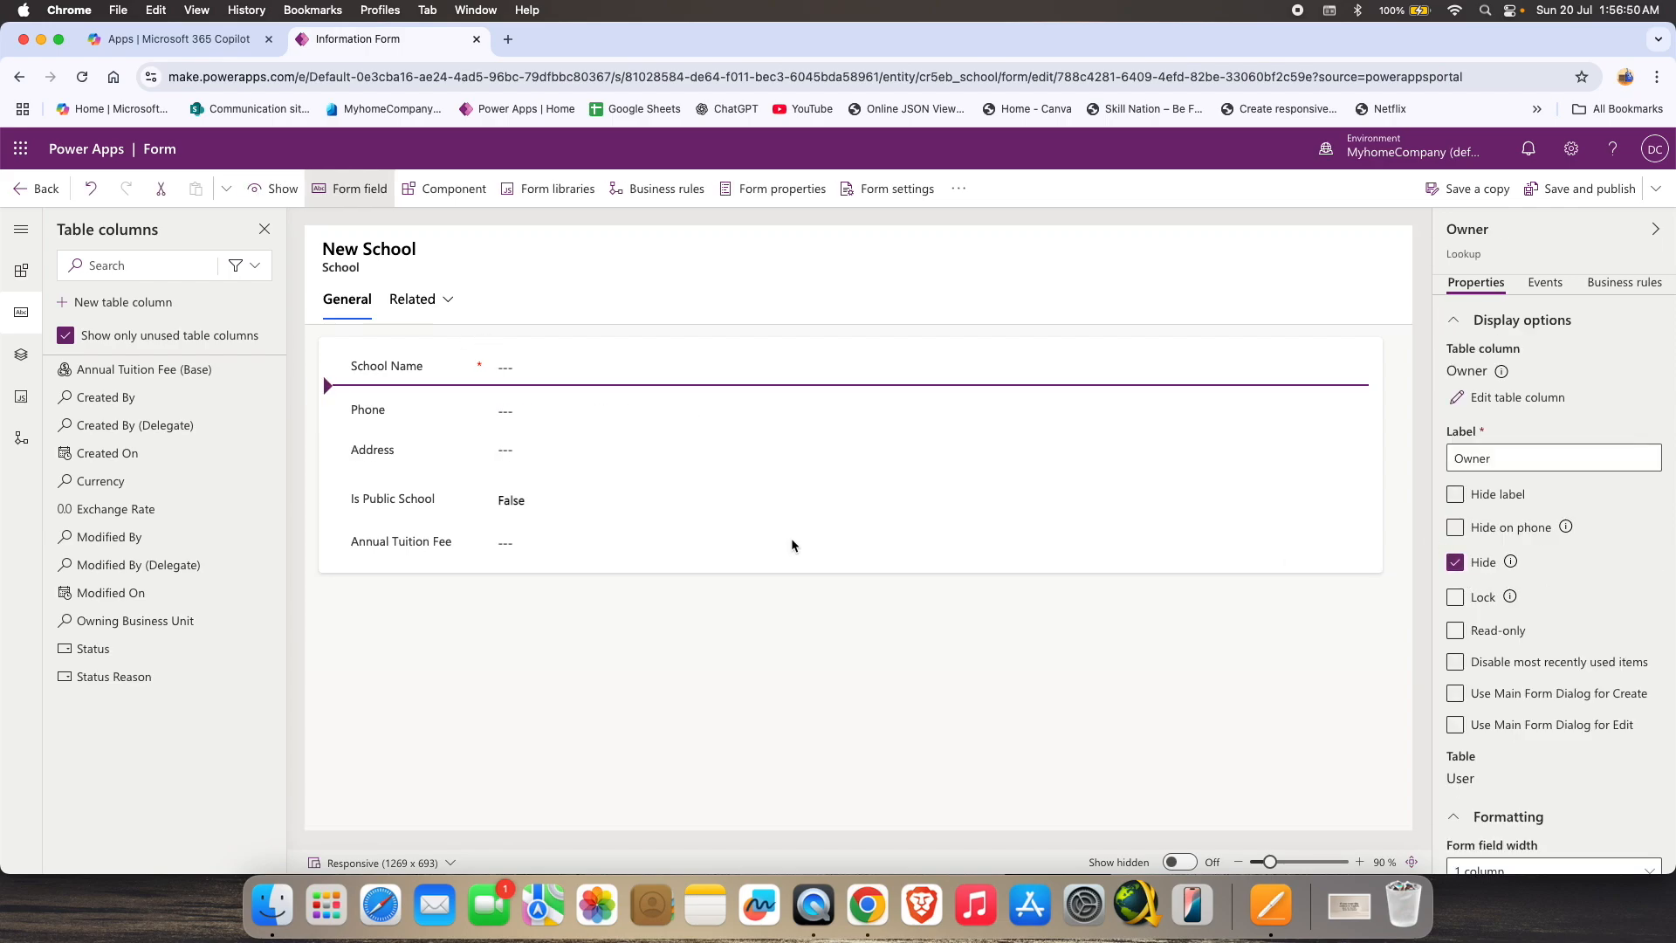
left_click(583, 412)
left_click(568, 500)
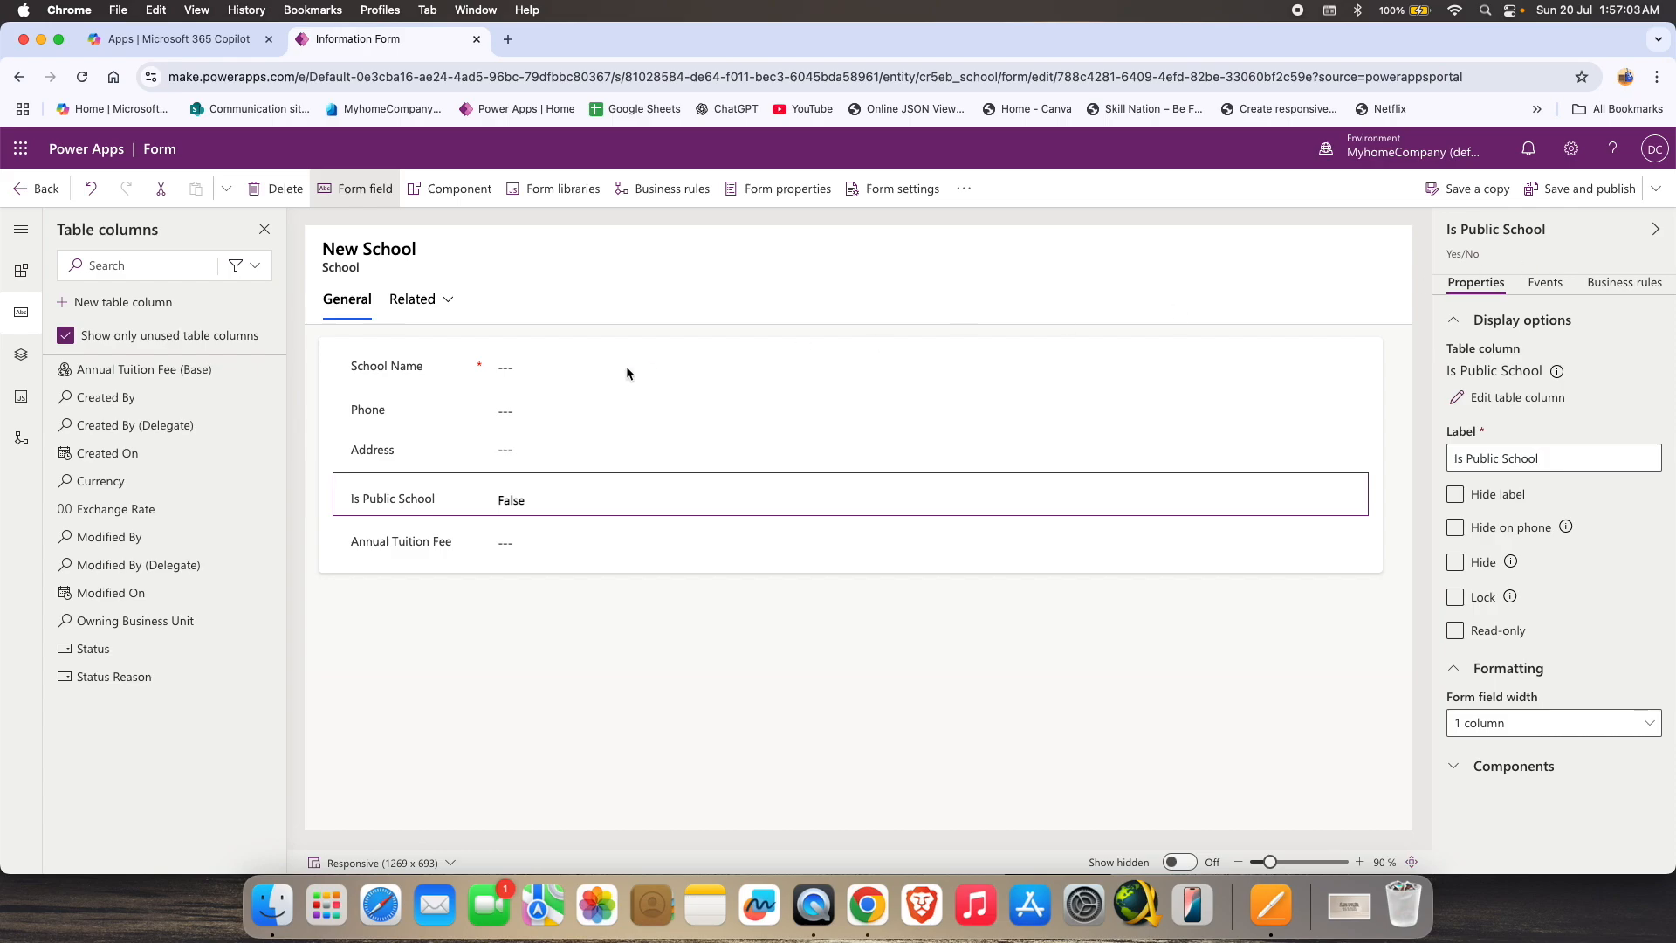
left_click(1590, 191)
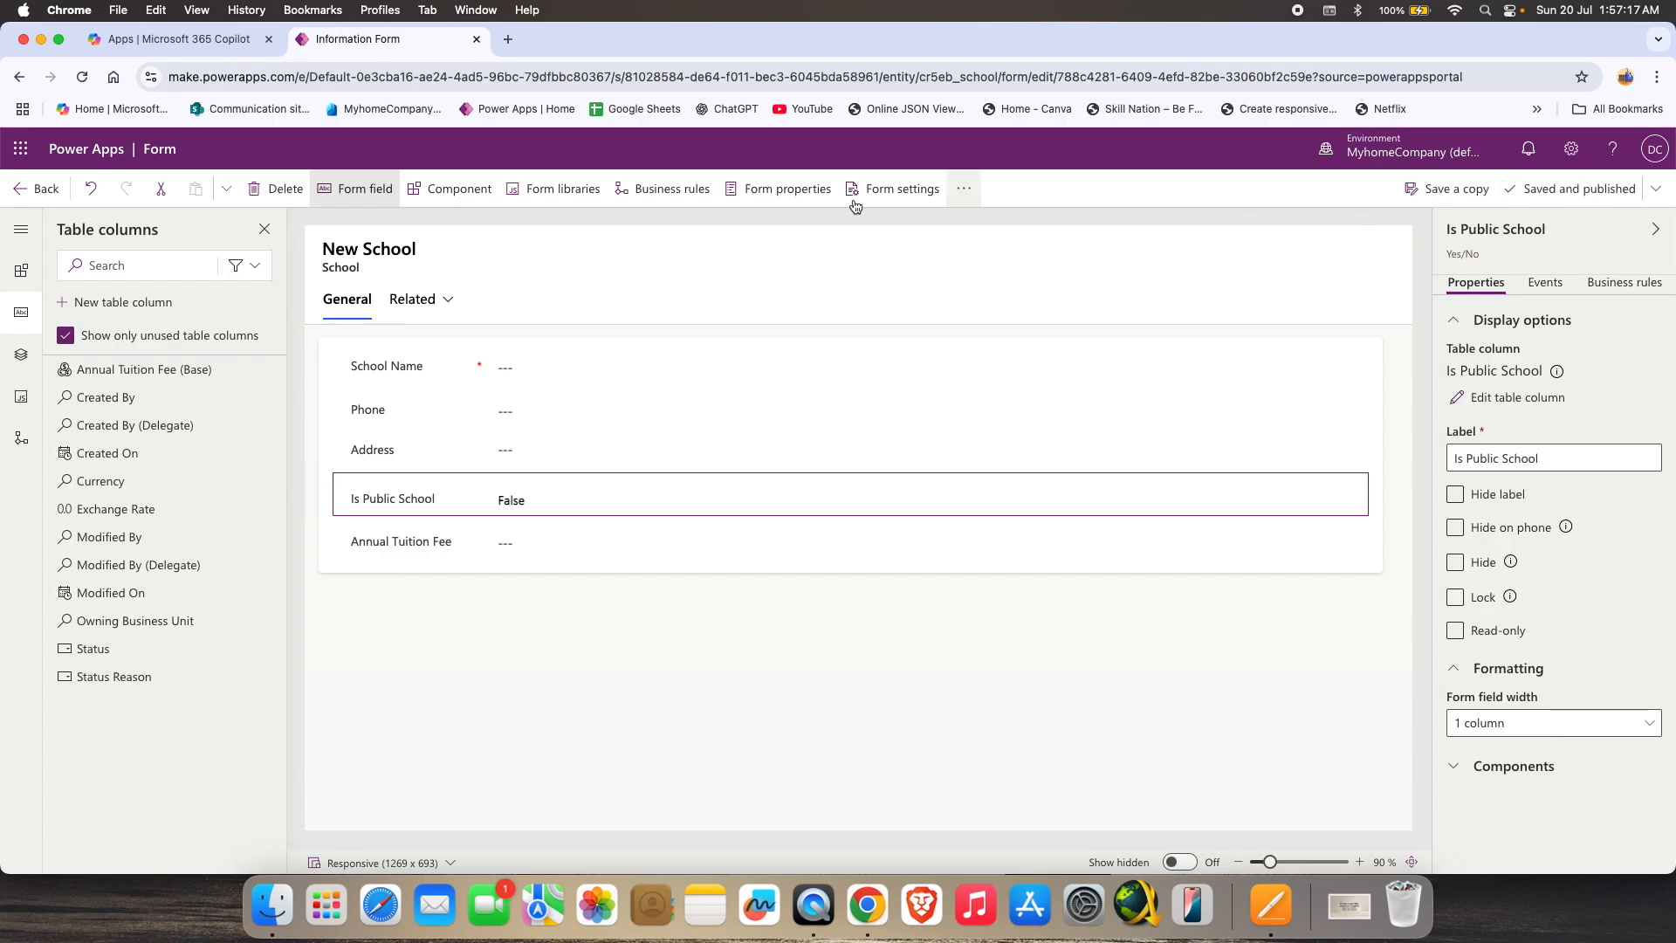
left_click(35, 190)
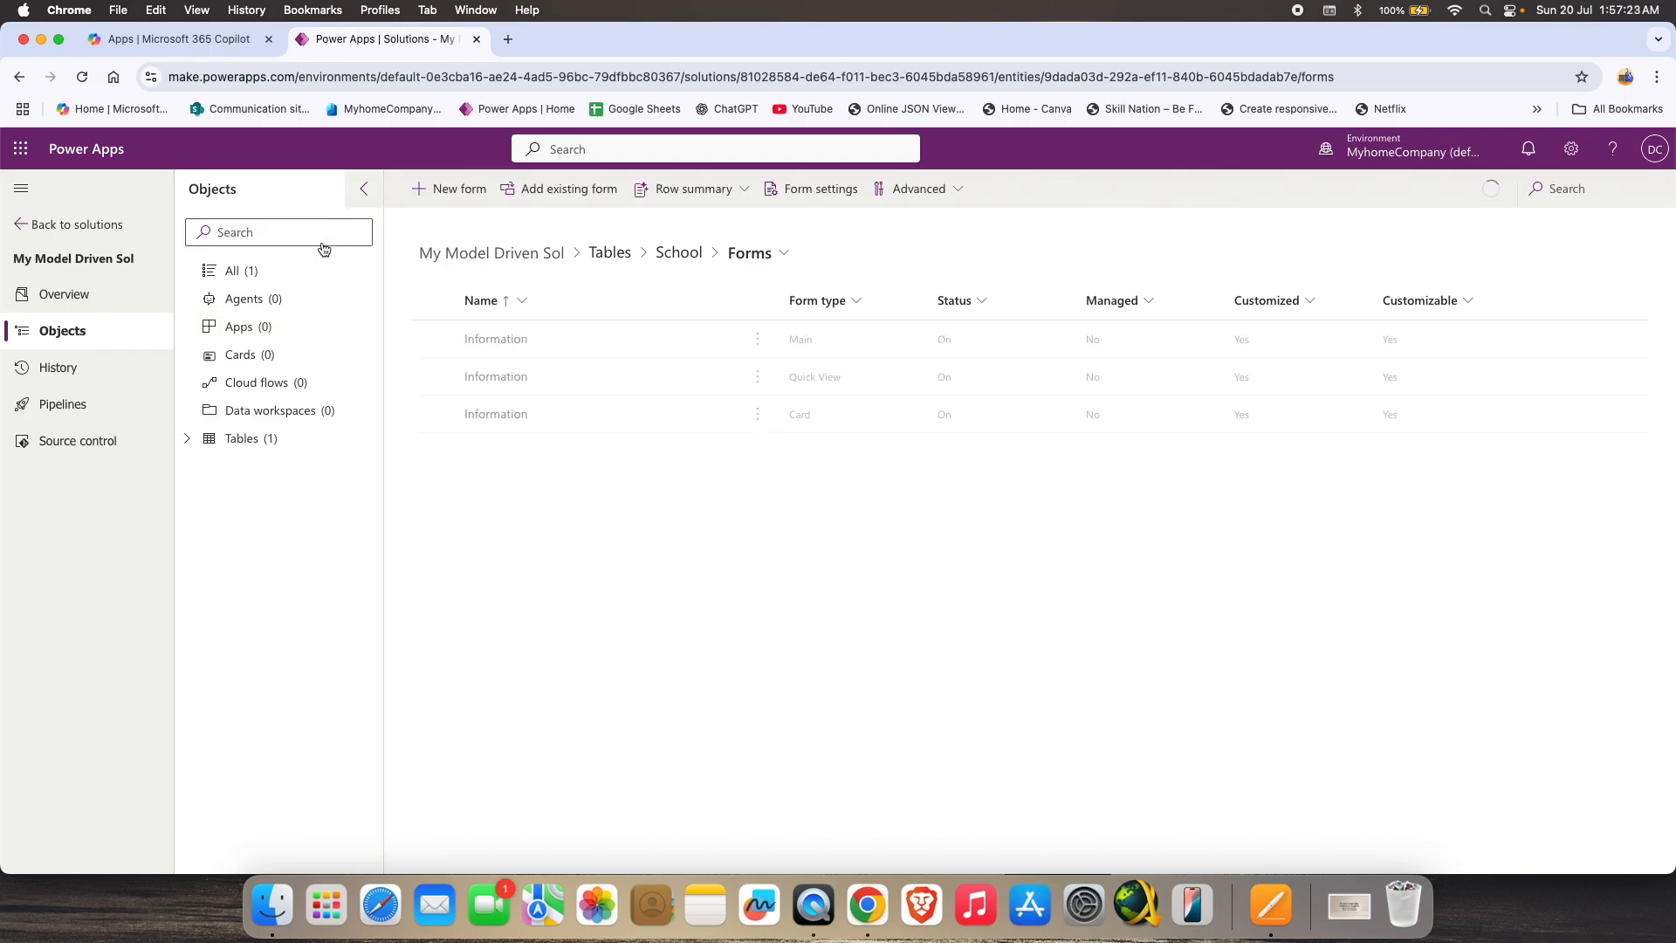
Reopen the My Model Driven Sol solution and open the School table's Active Schools view for editing.
left_click(372, 201)
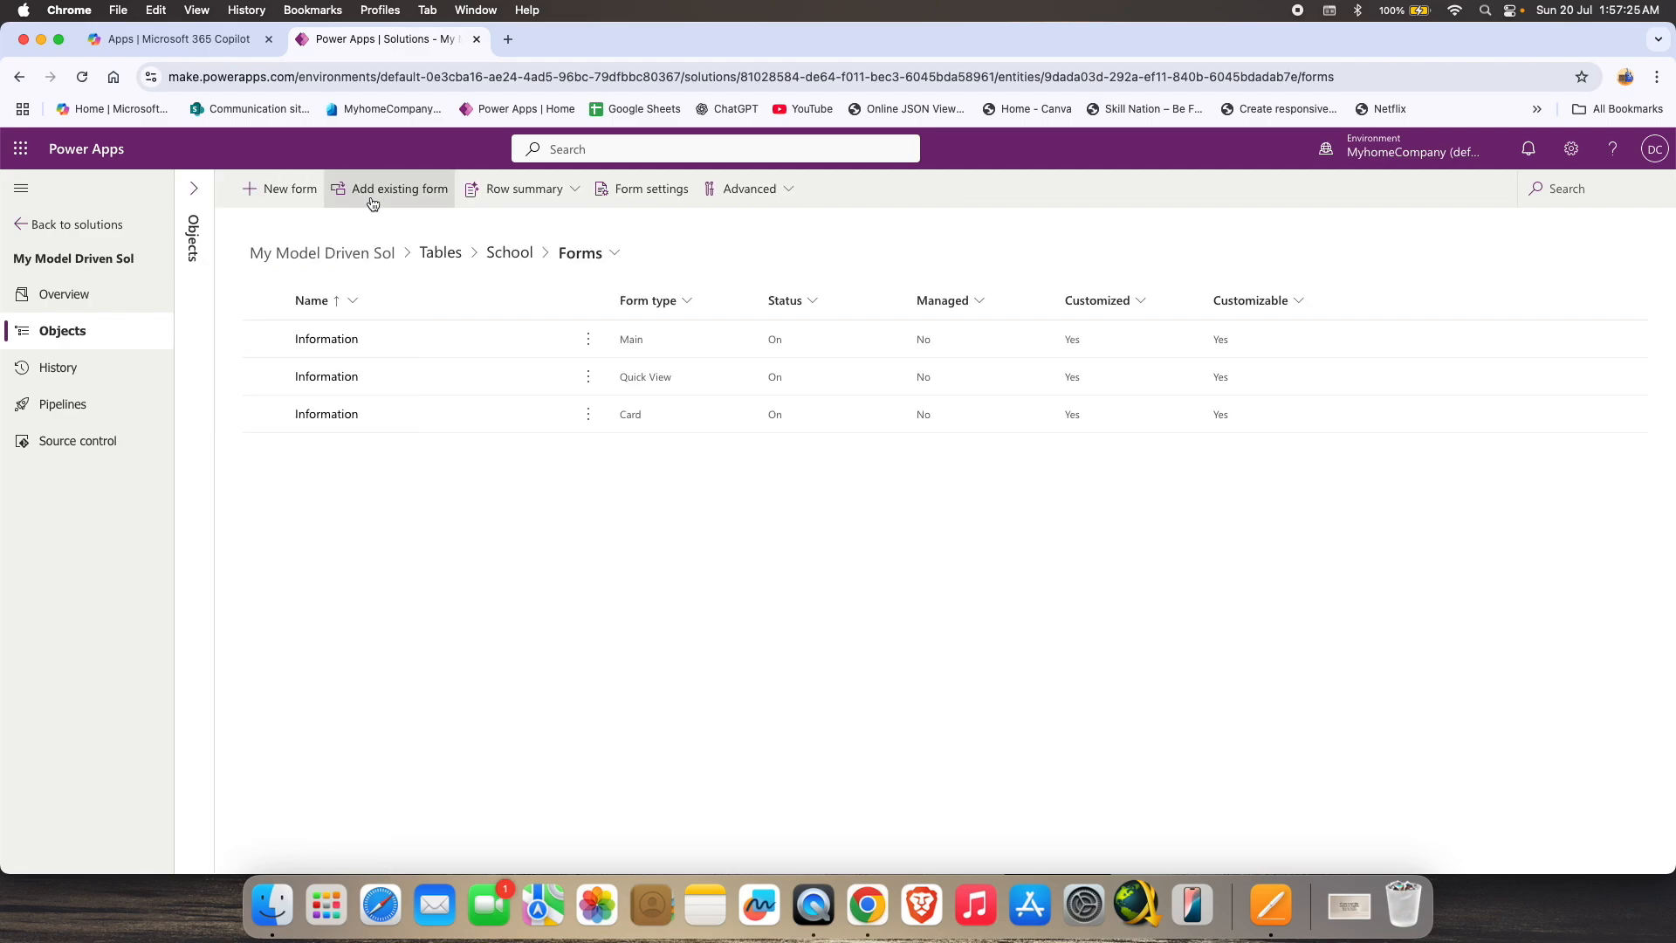
left_click(193, 189)
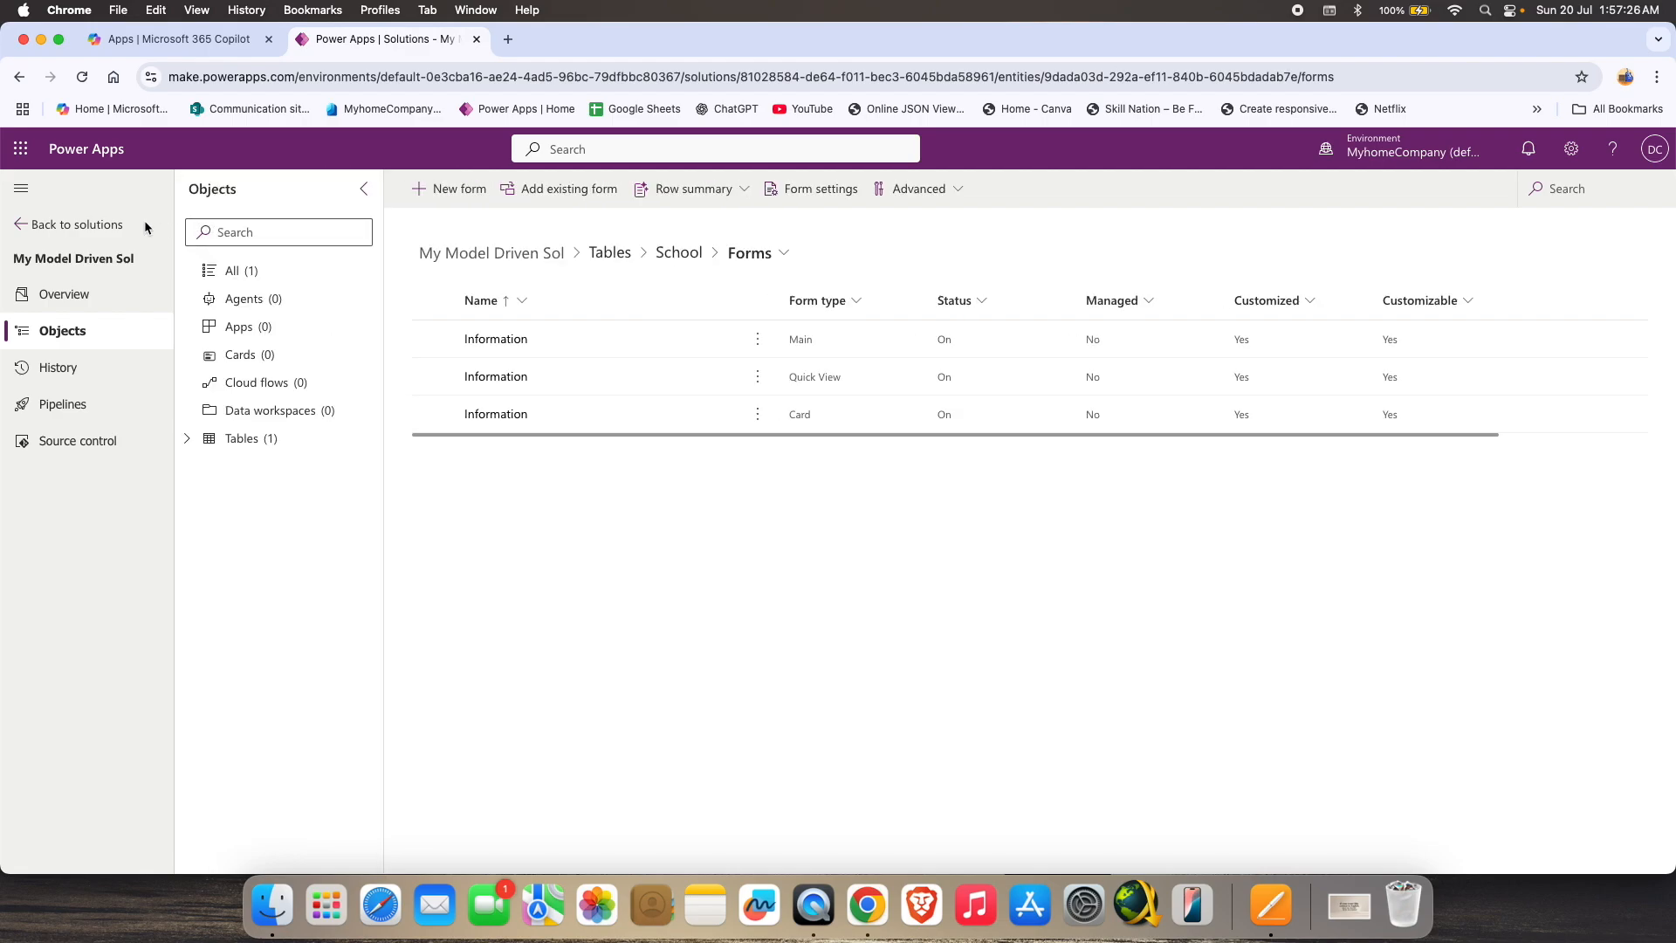
left_click(37, 226)
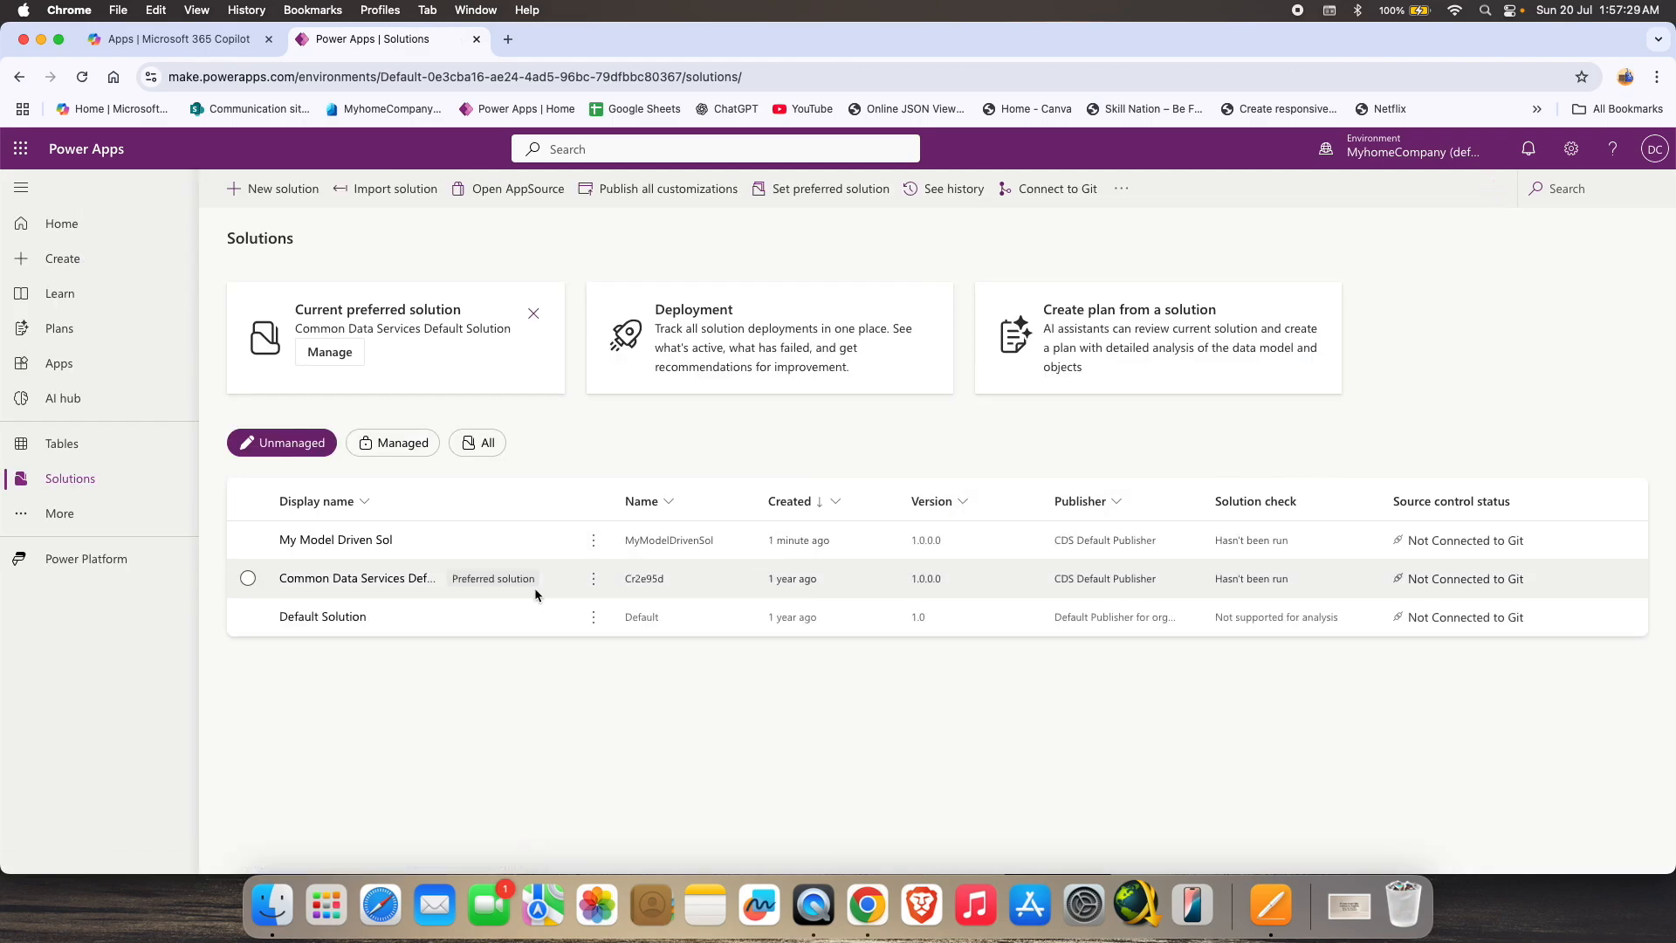
left_click(339, 543)
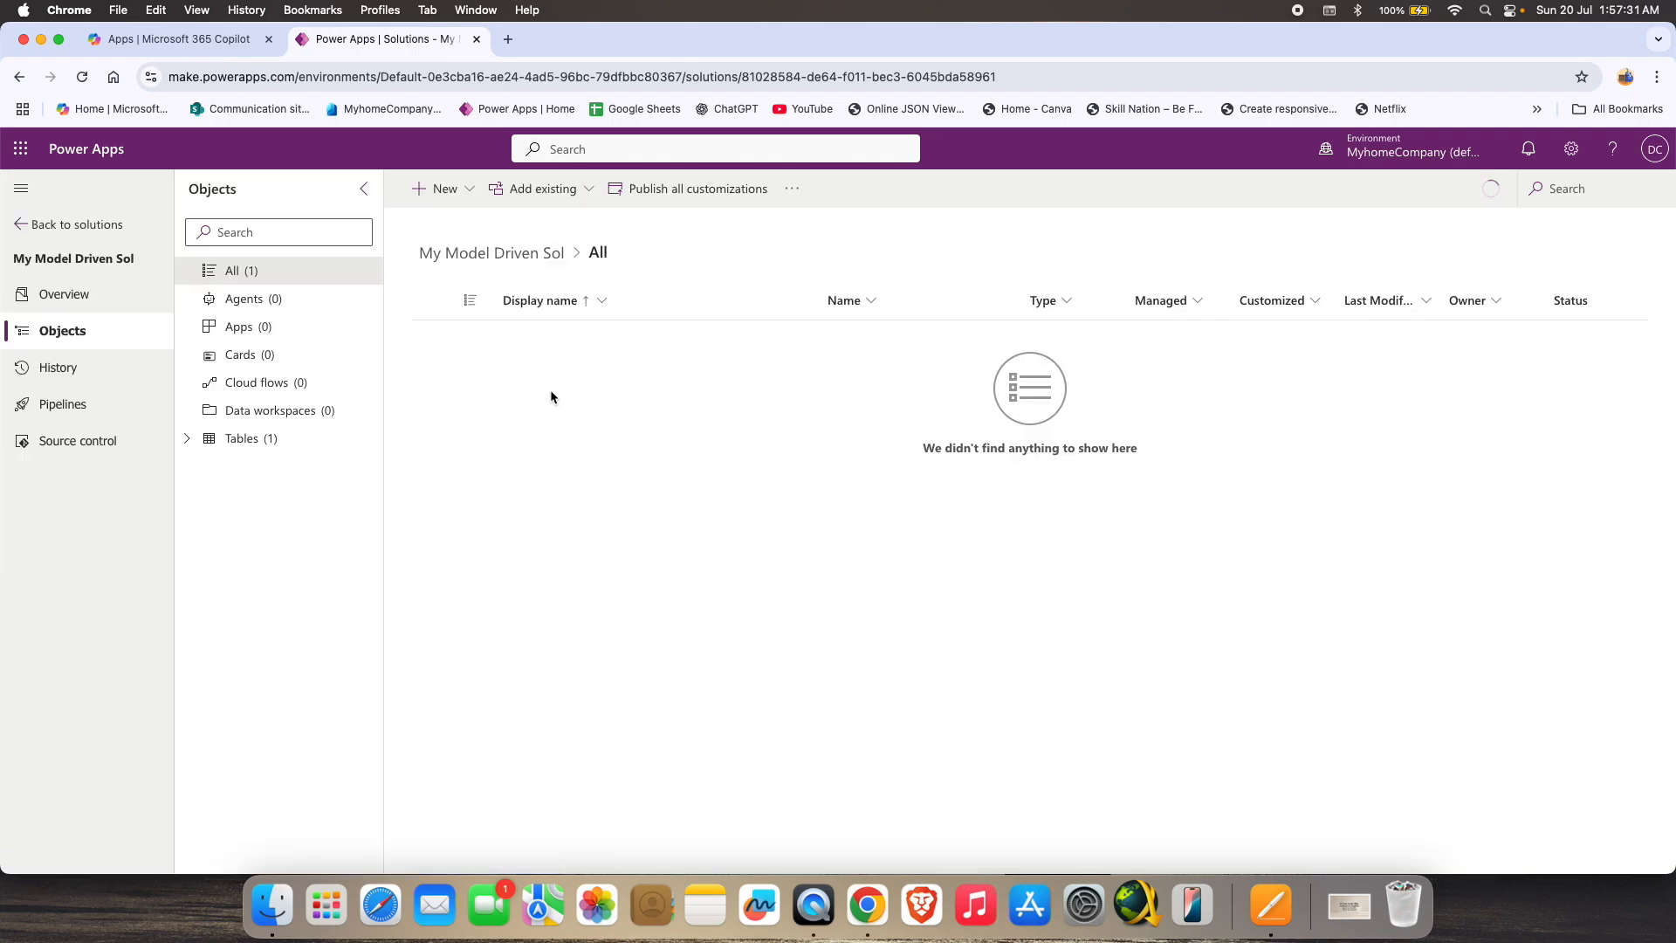
left_click(241, 439)
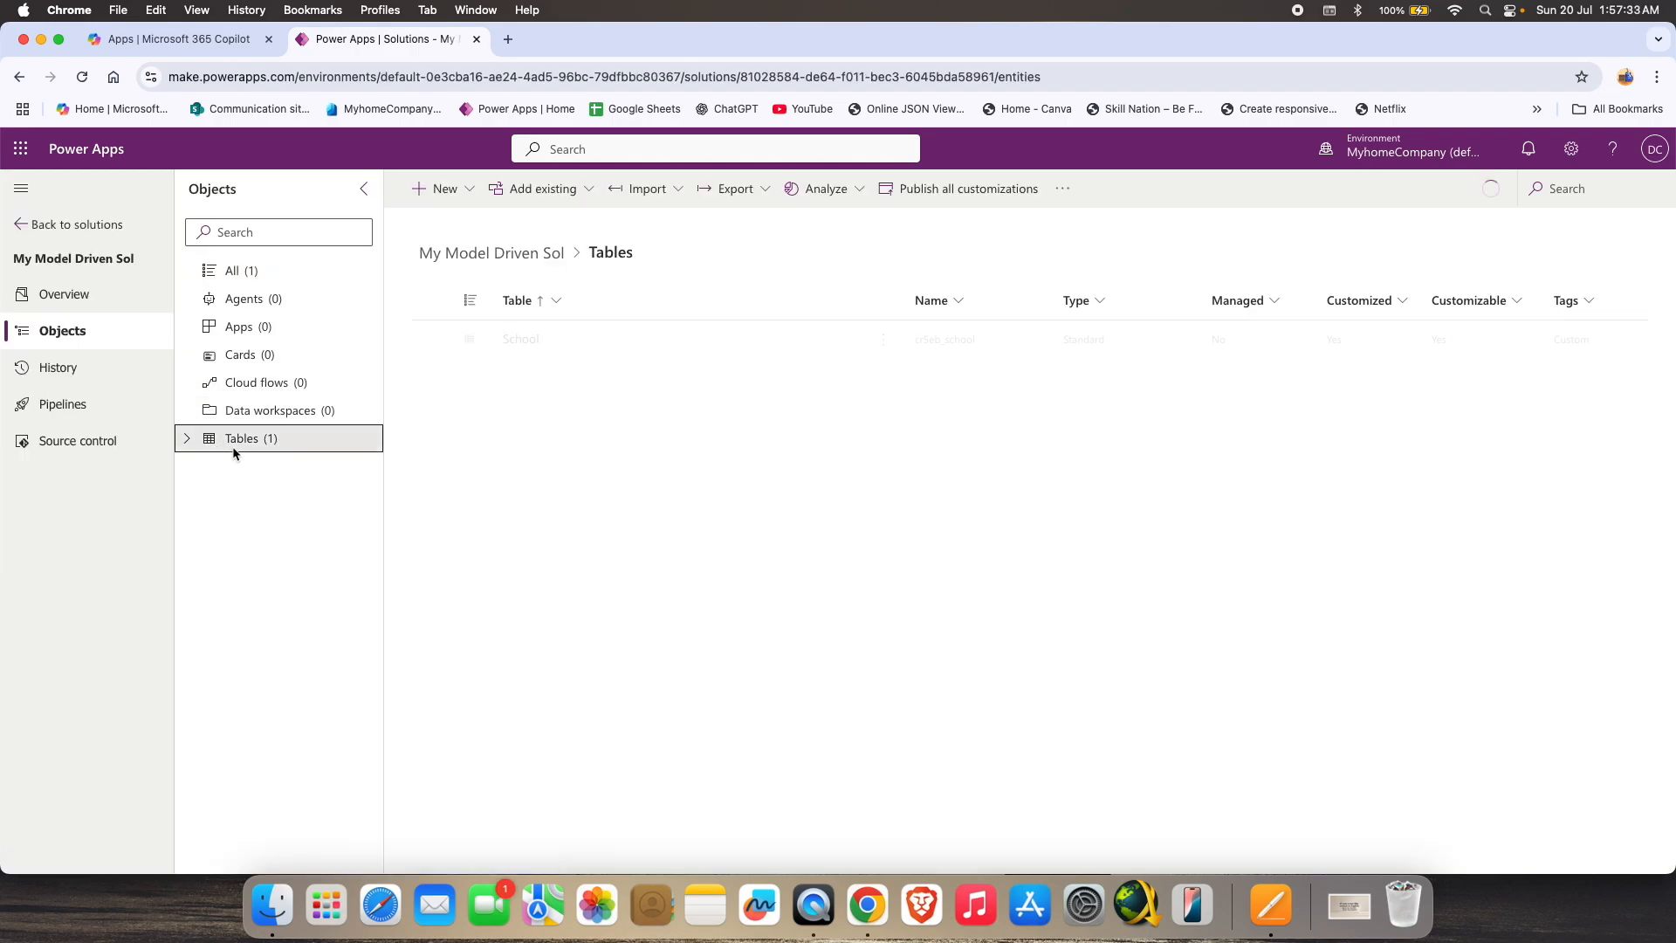
left_click(189, 440)
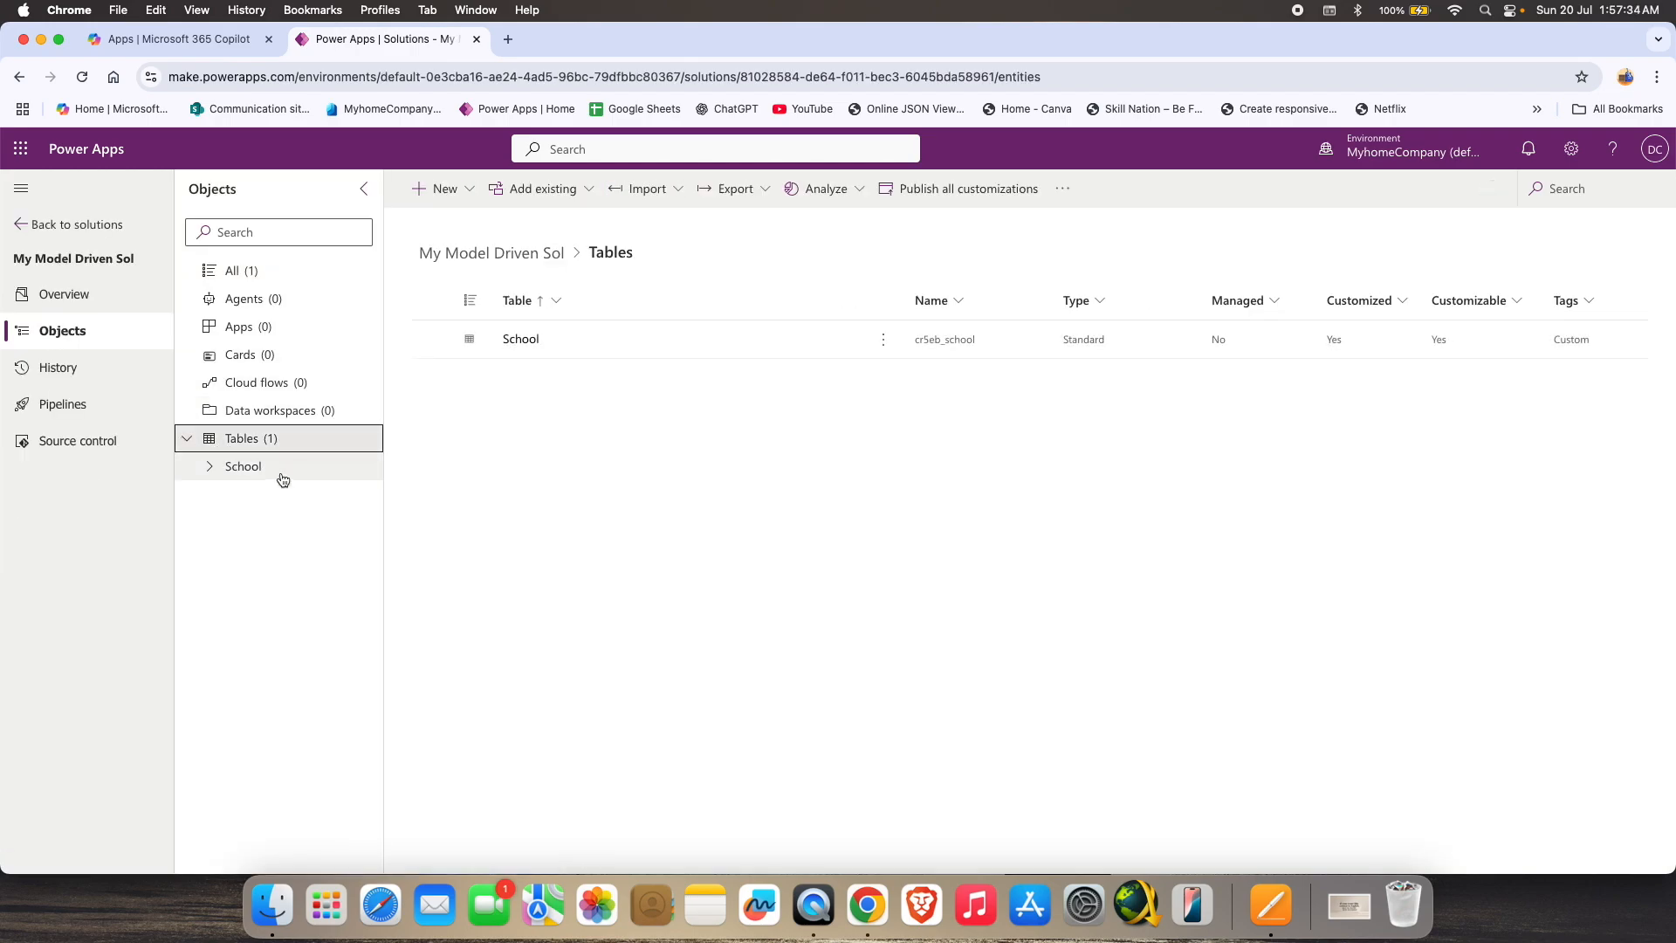
left_click(224, 470)
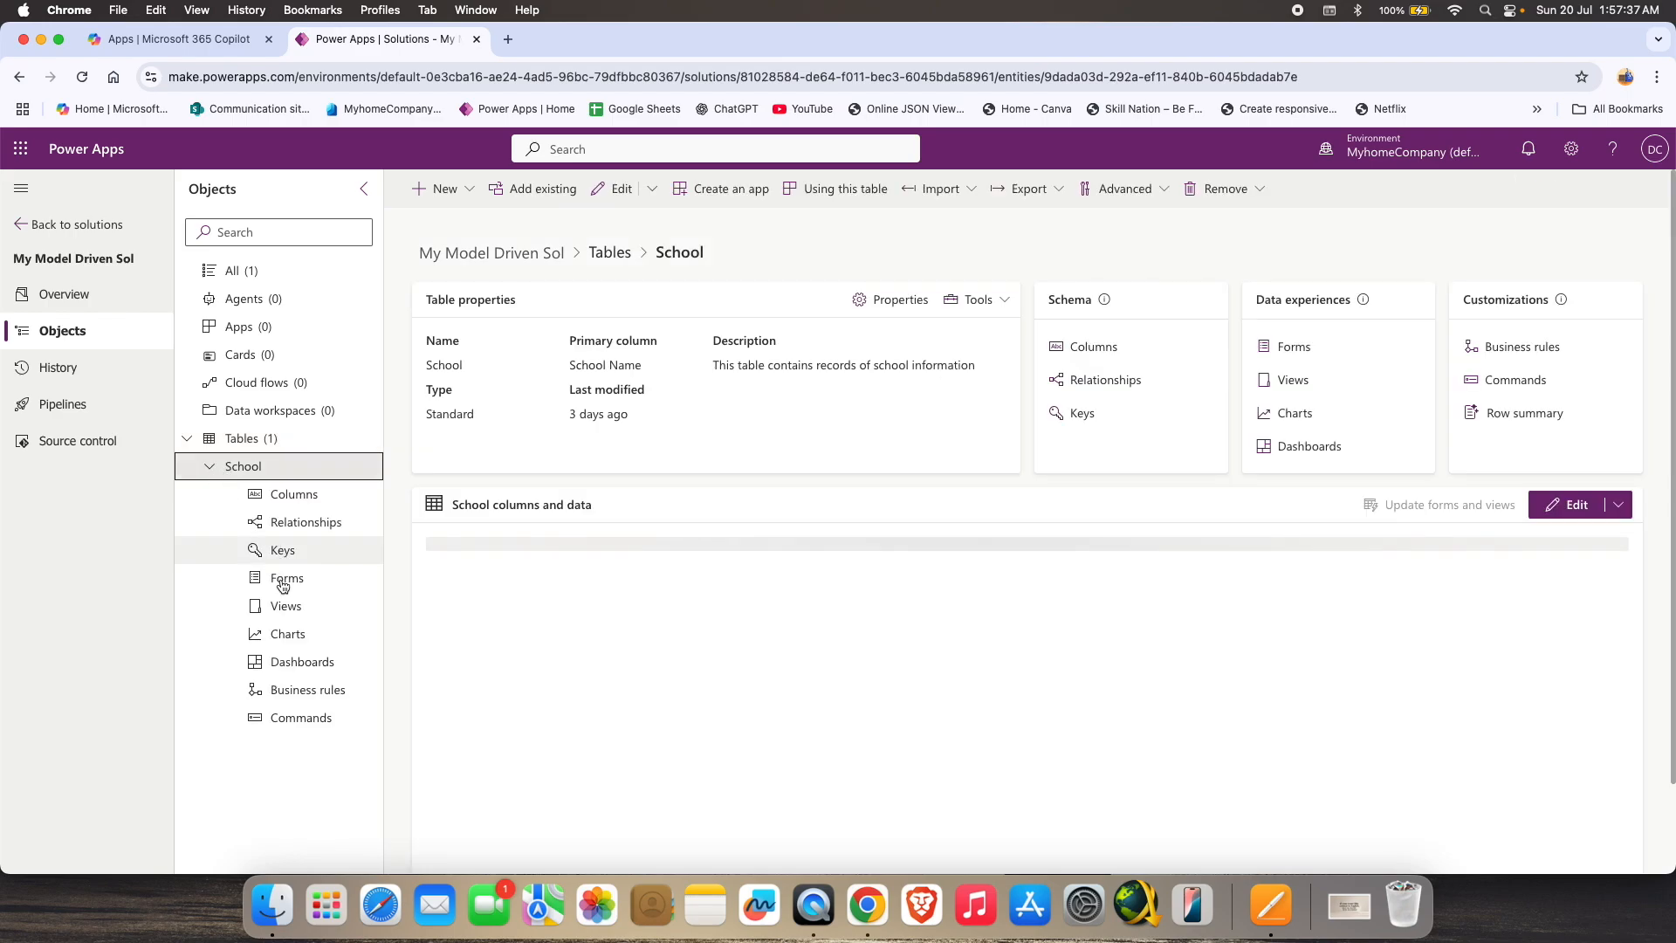
left_click(286, 607)
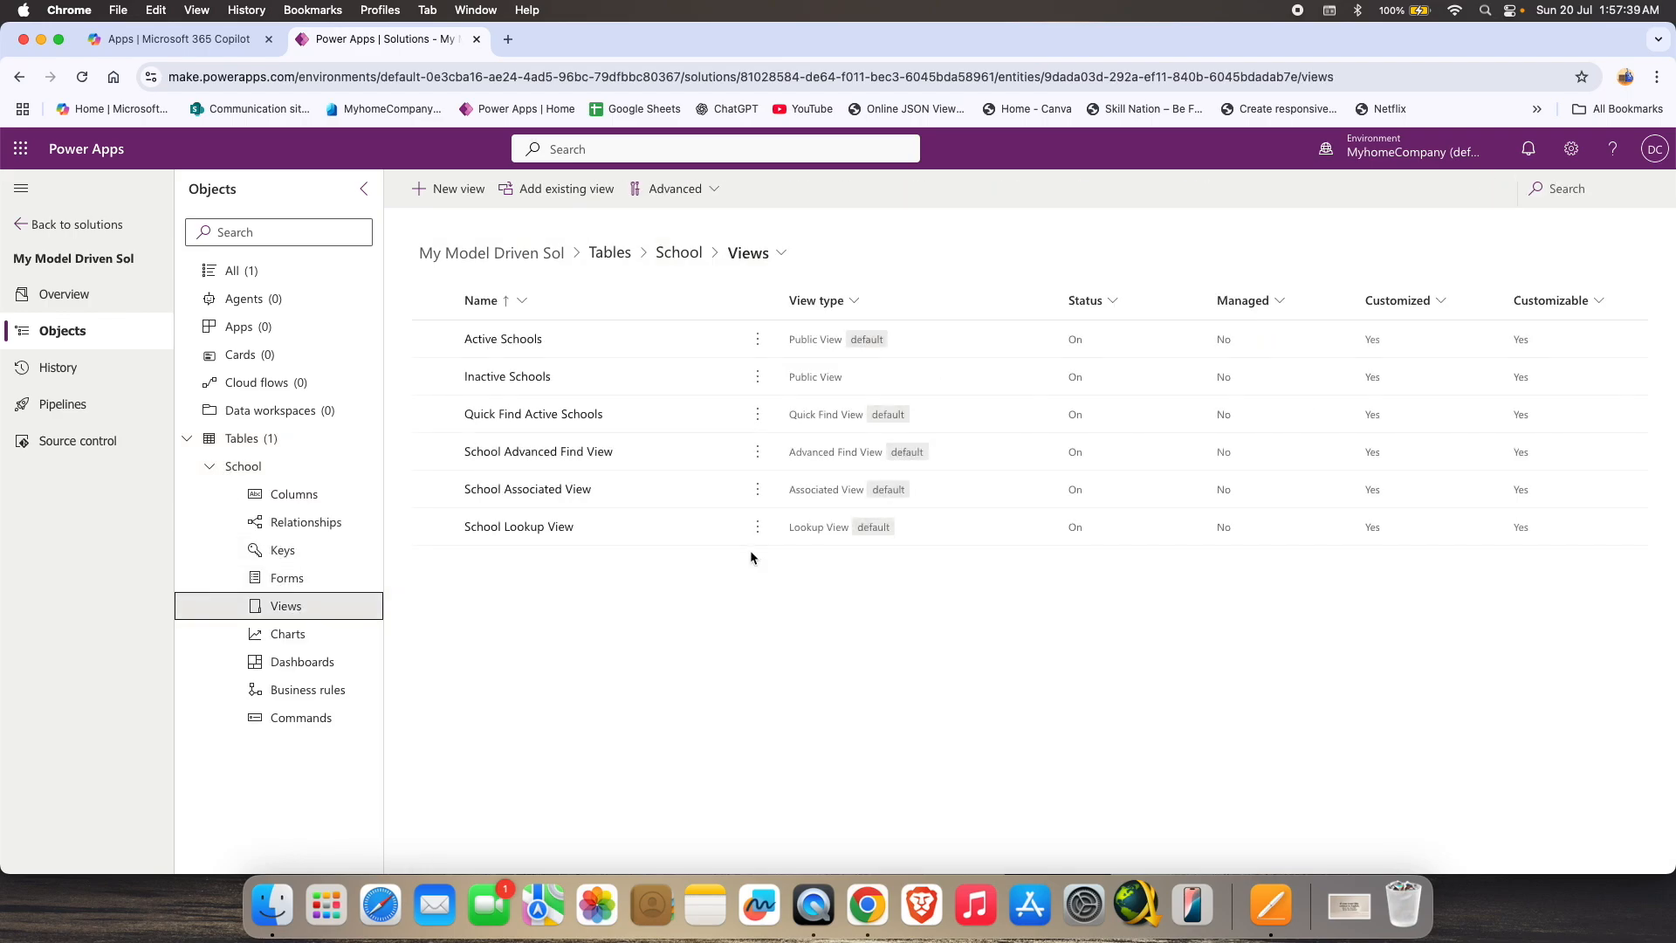
left_click(522, 342)
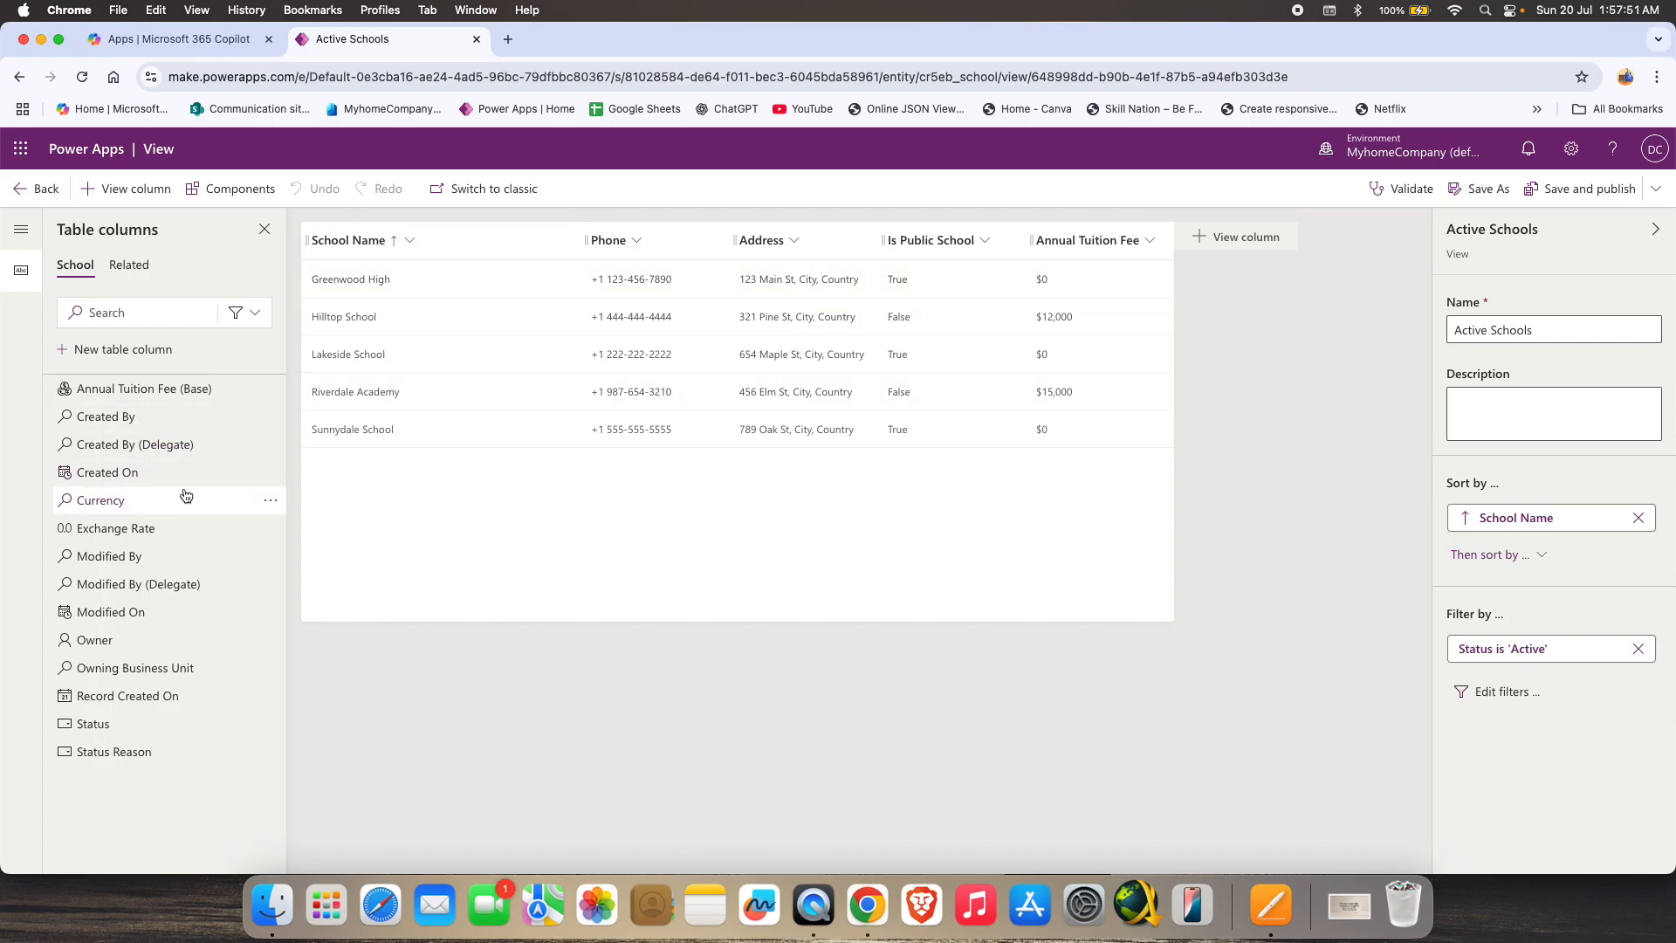
Add the Exchange Rate and Status columns to the Active Schools view, save and publish it, and return to the solution.
mouse_move(186, 496)
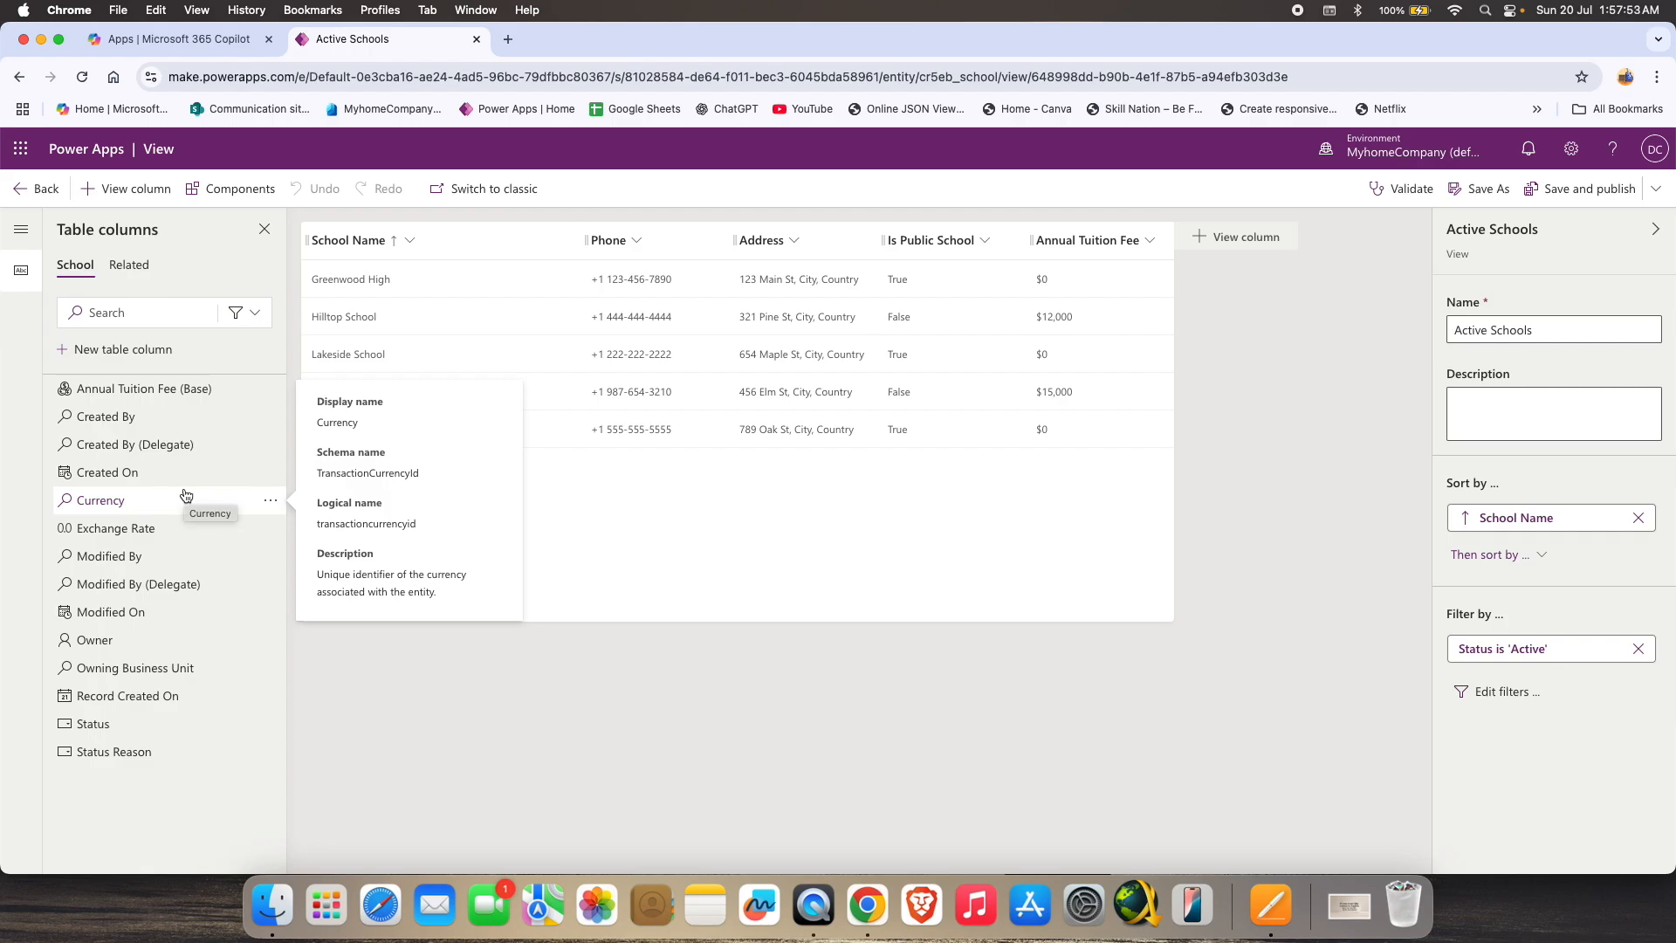
mouse_move(161, 528)
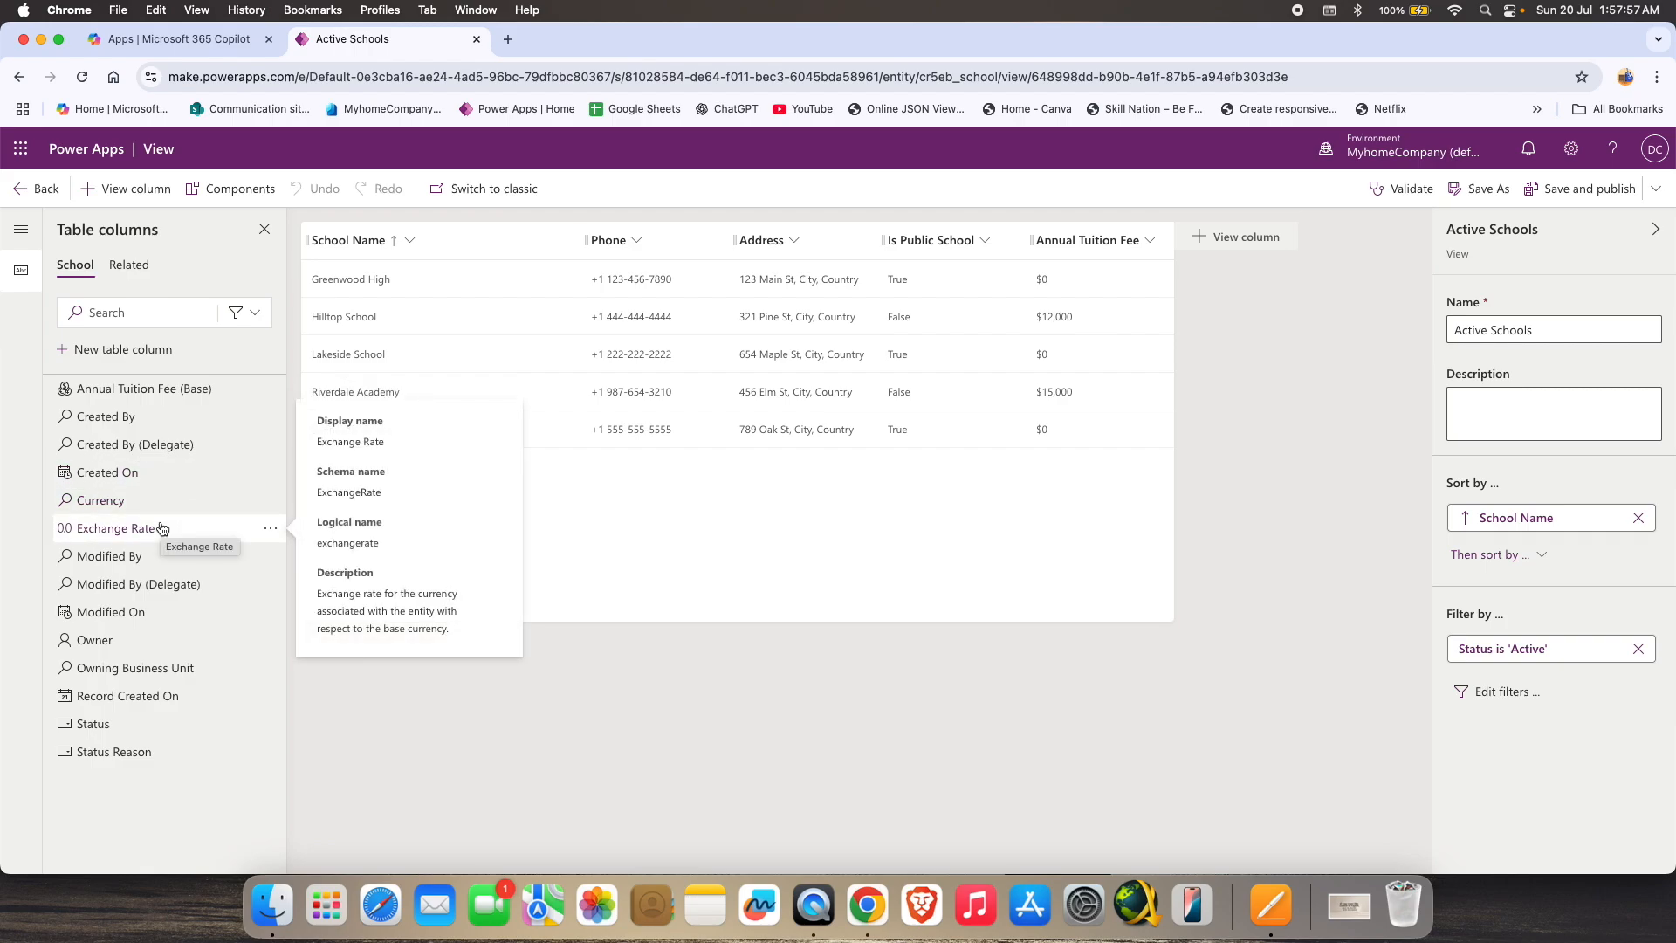
left_click(161, 528)
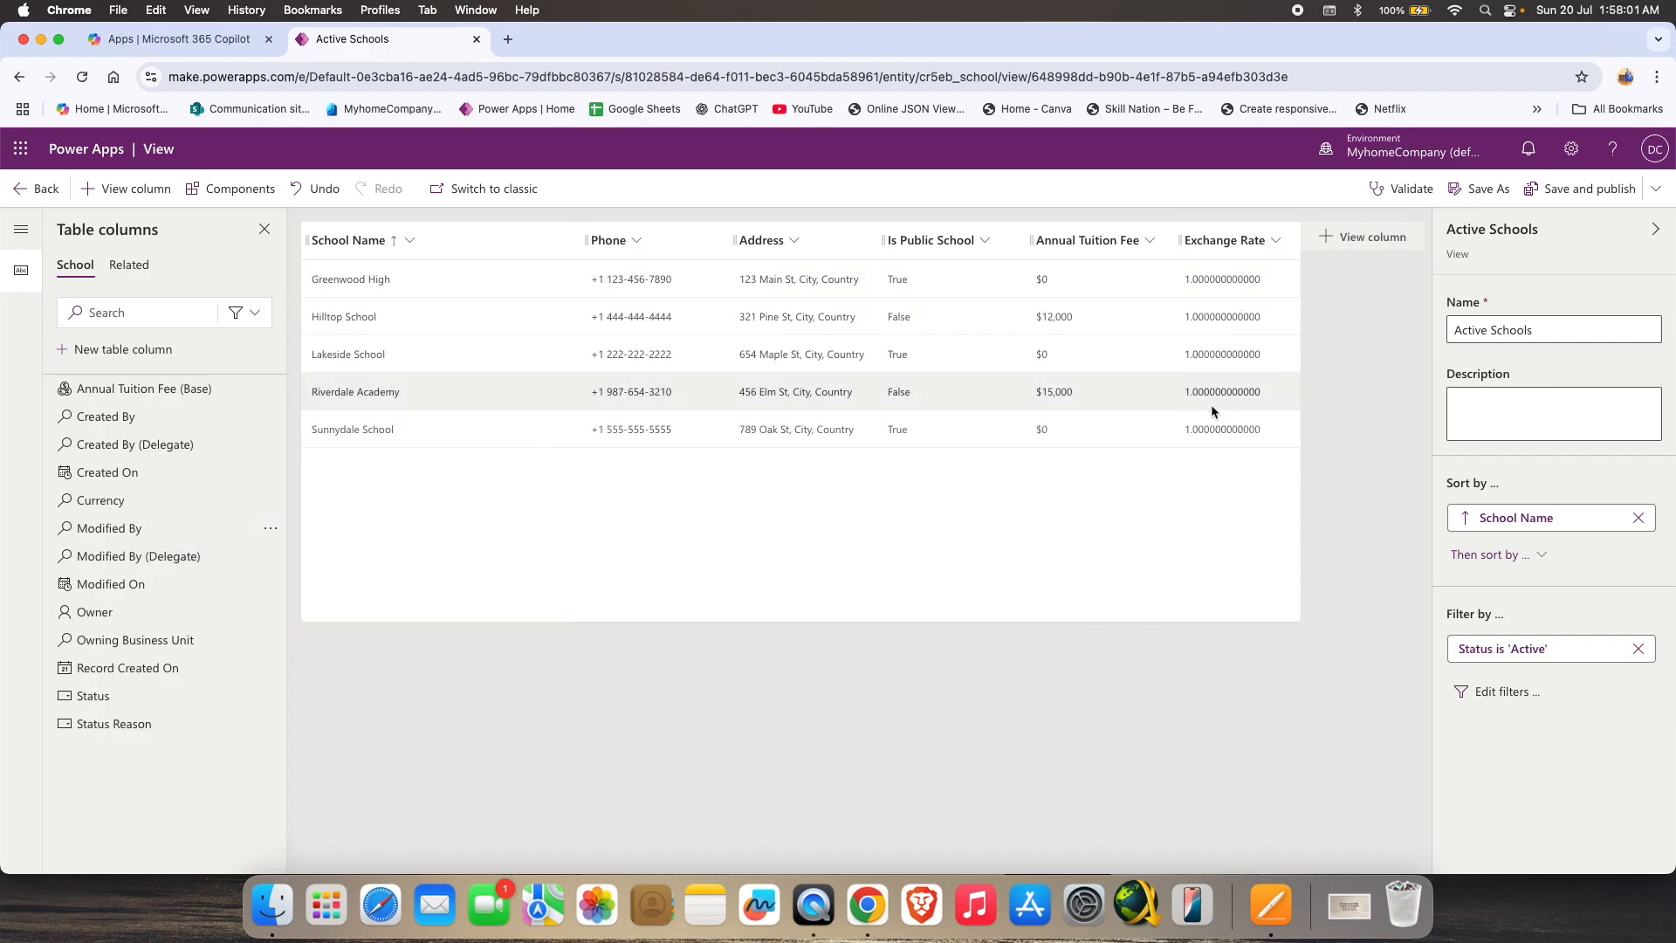
left_click(90, 706)
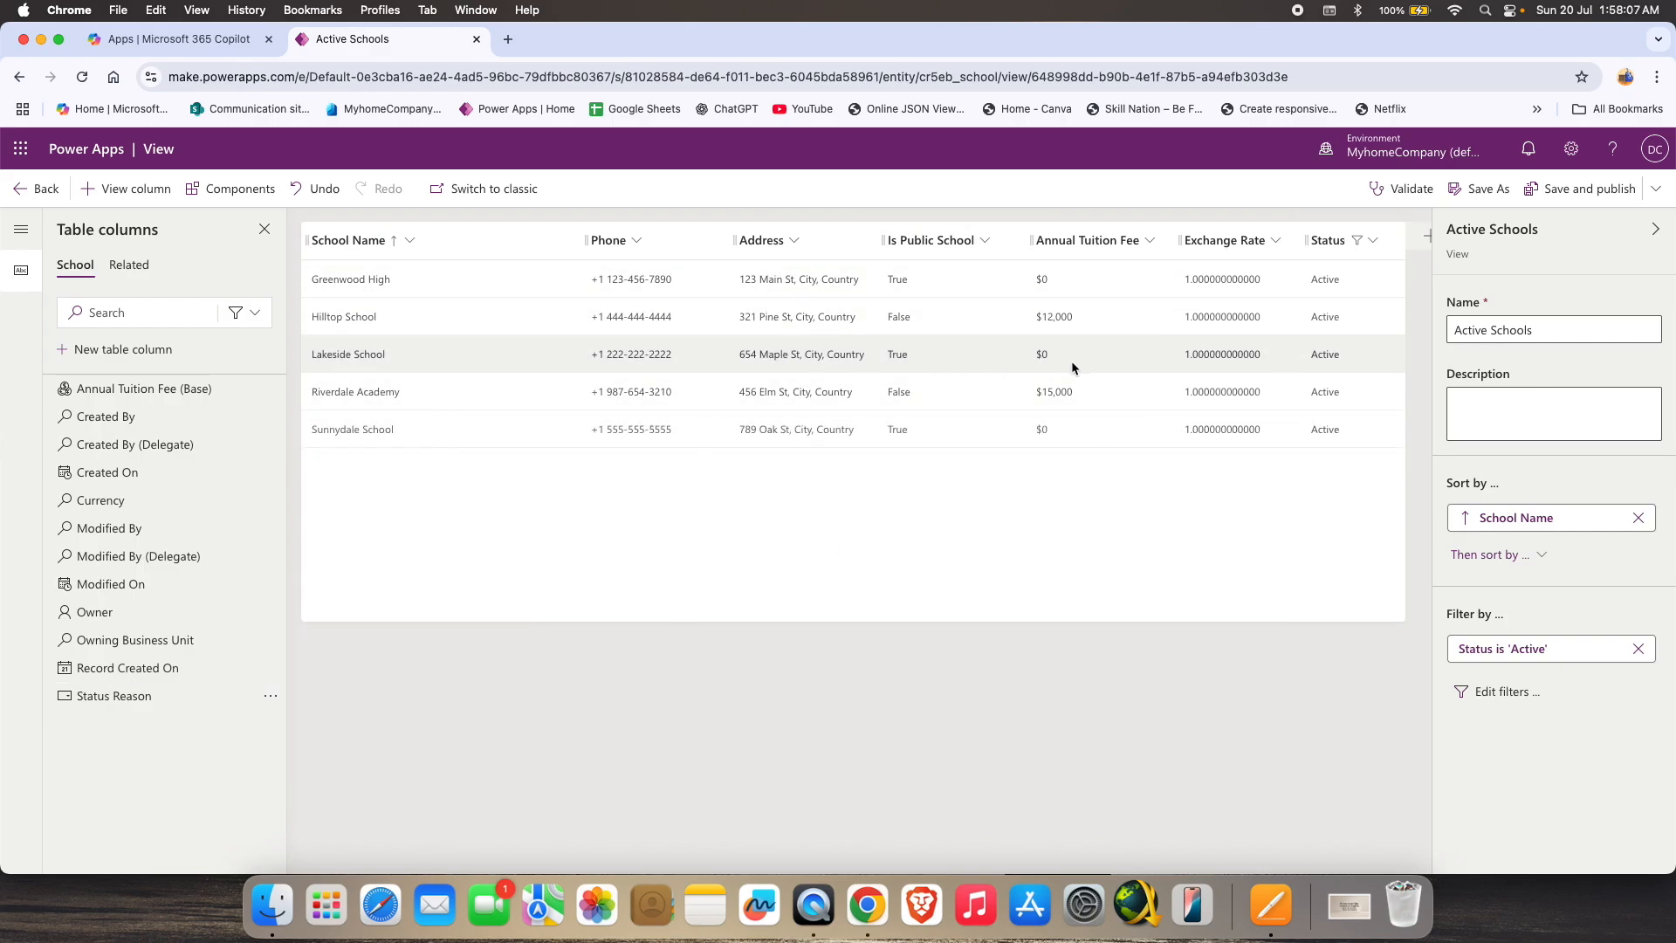
left_click(1582, 188)
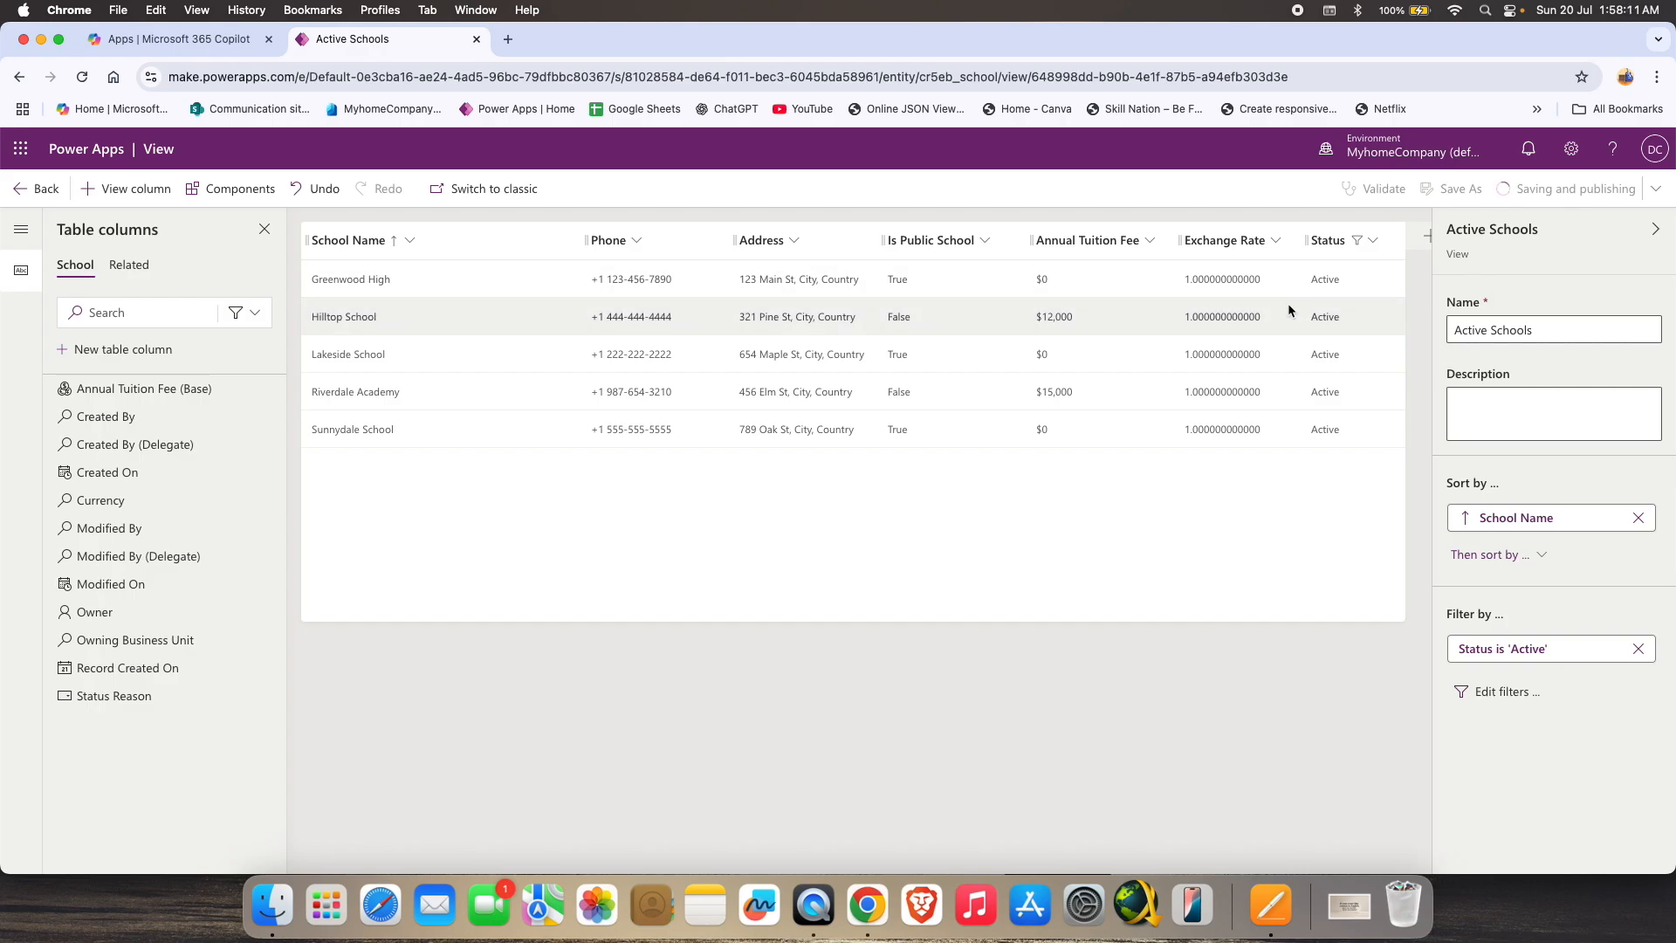
left_click(35, 189)
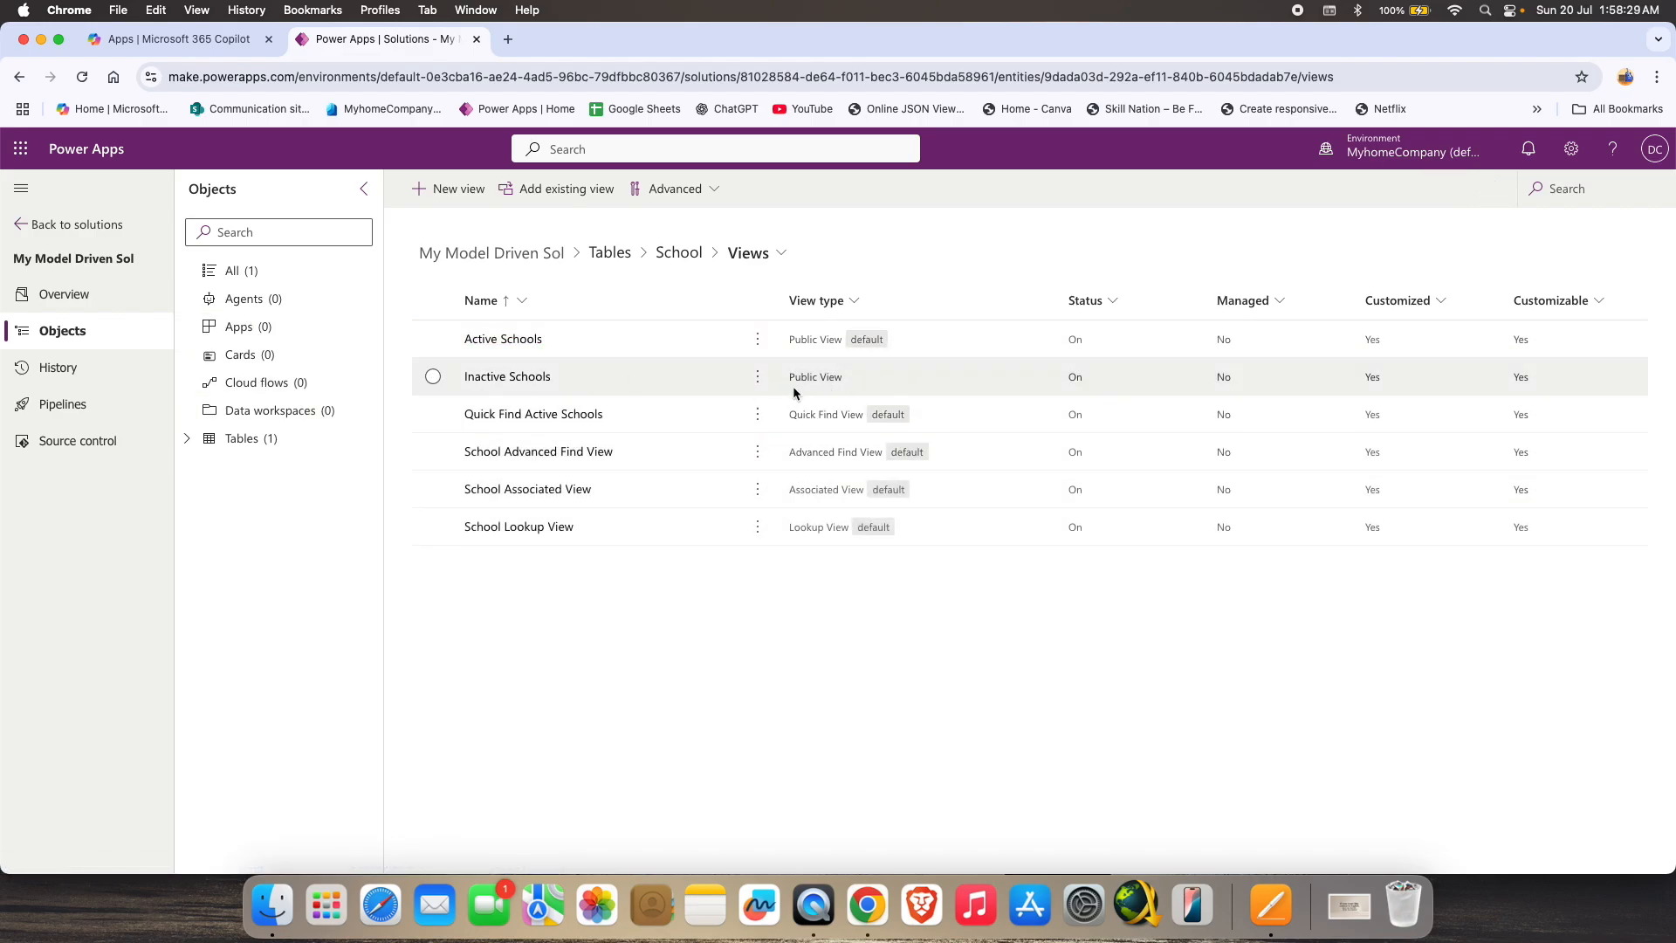
Create a model-driven app named Demo Model Driven App based on the School table.
left_click(186, 439)
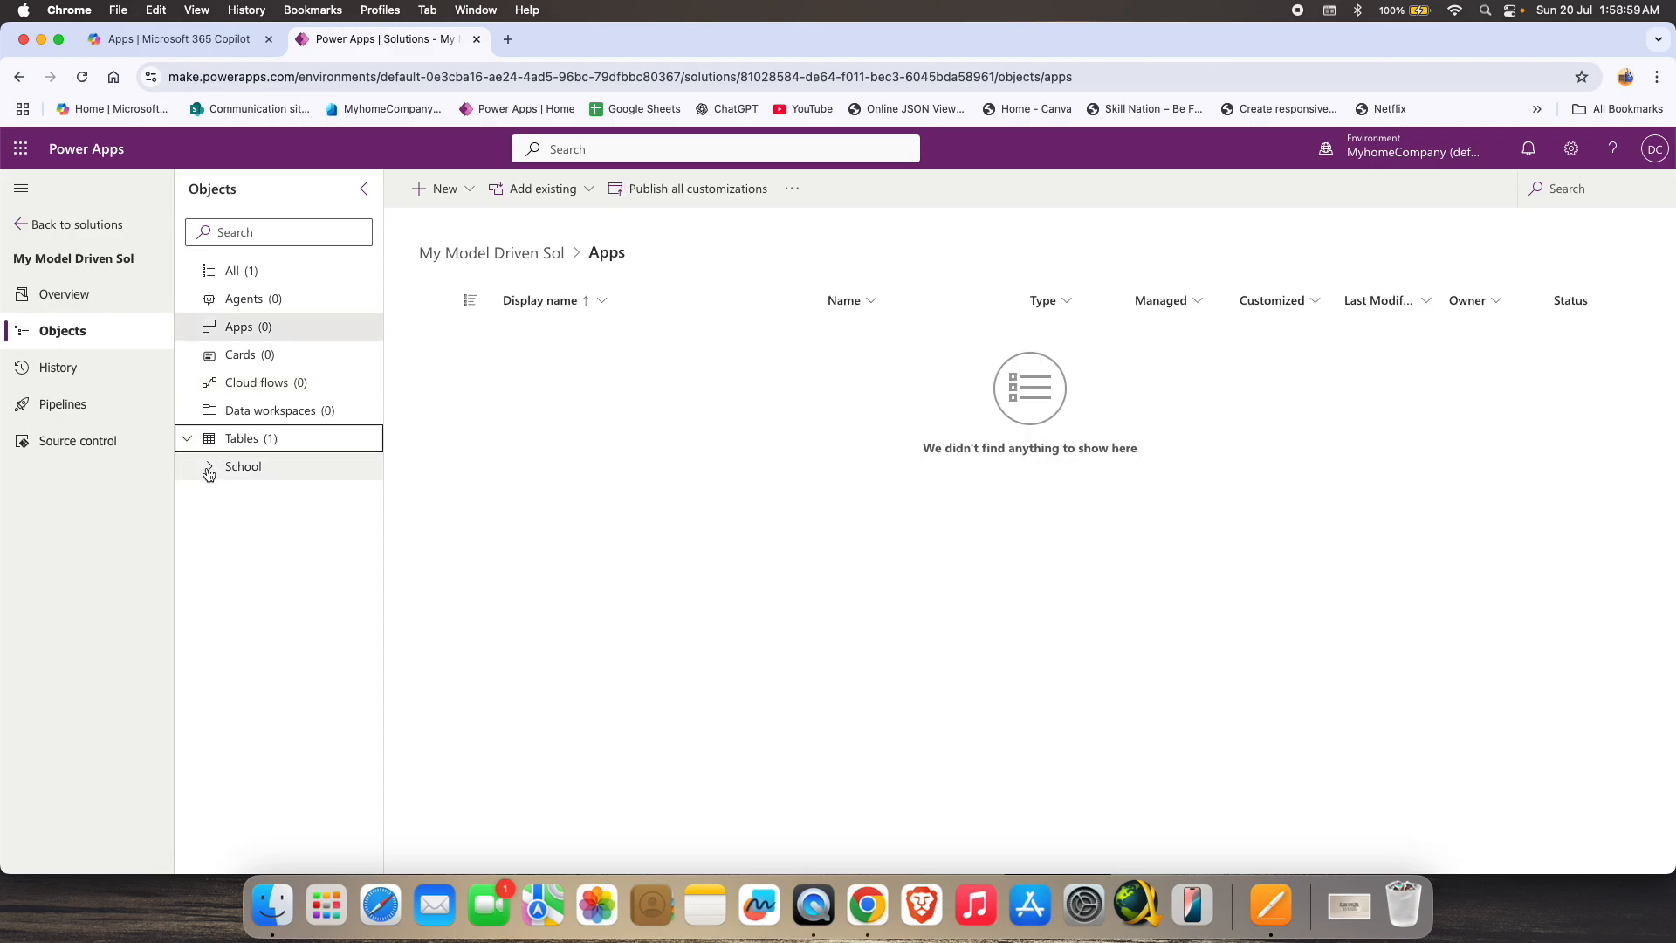
left_click(209, 469)
left_click(261, 470)
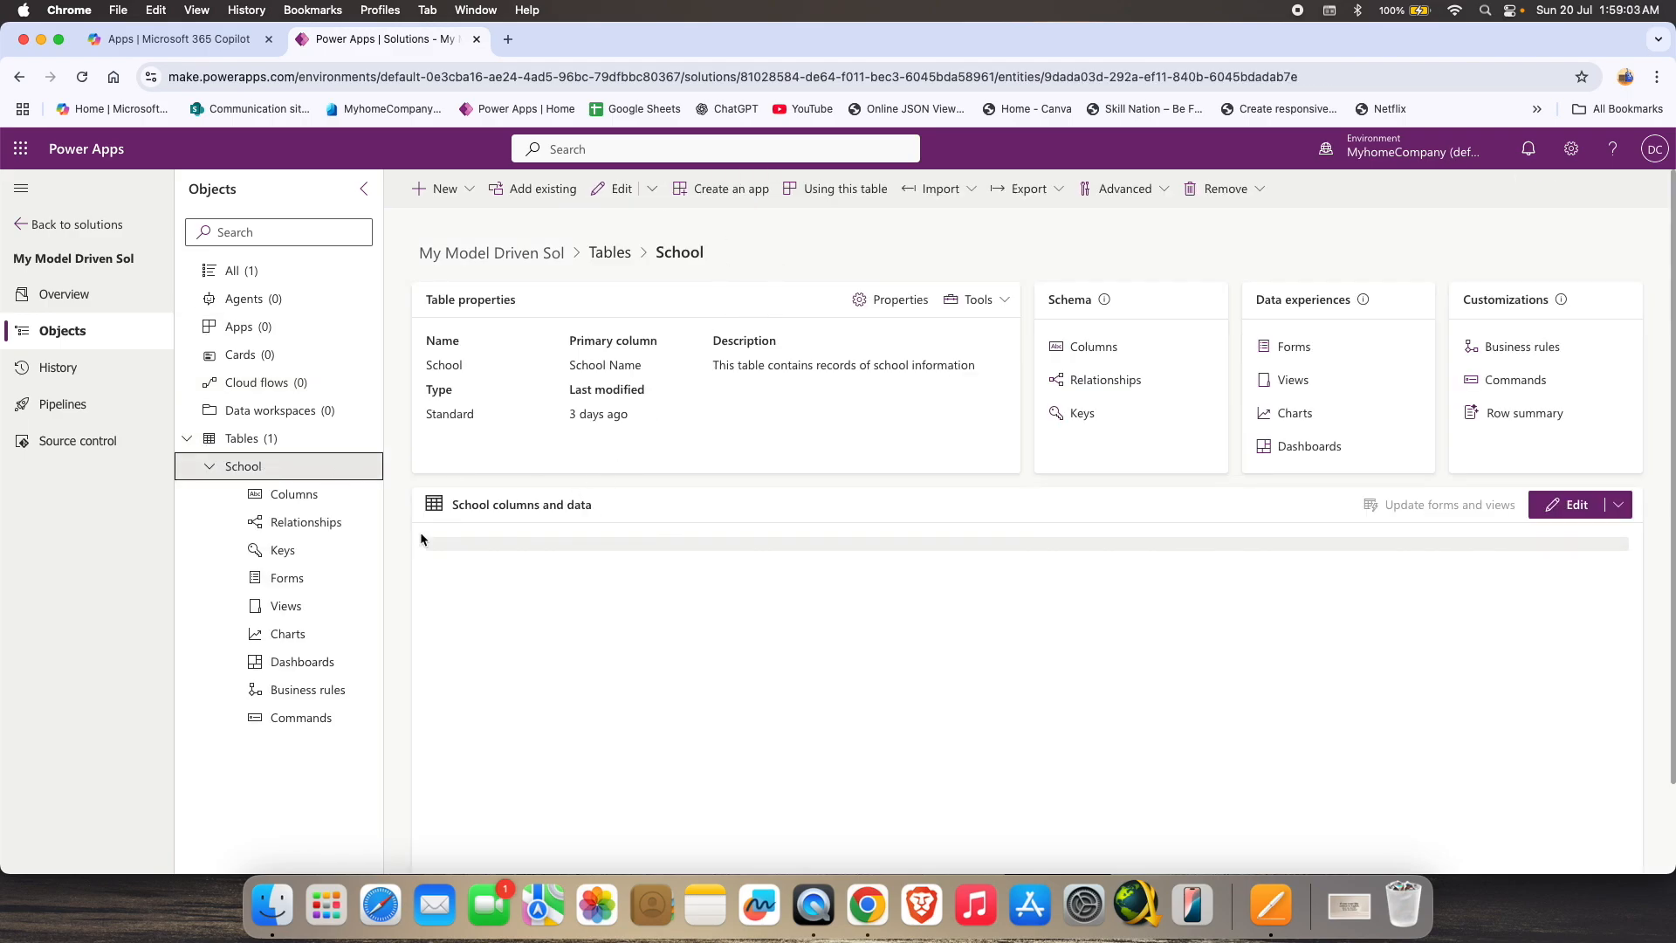
left_click(725, 189)
left_click(973, 350)
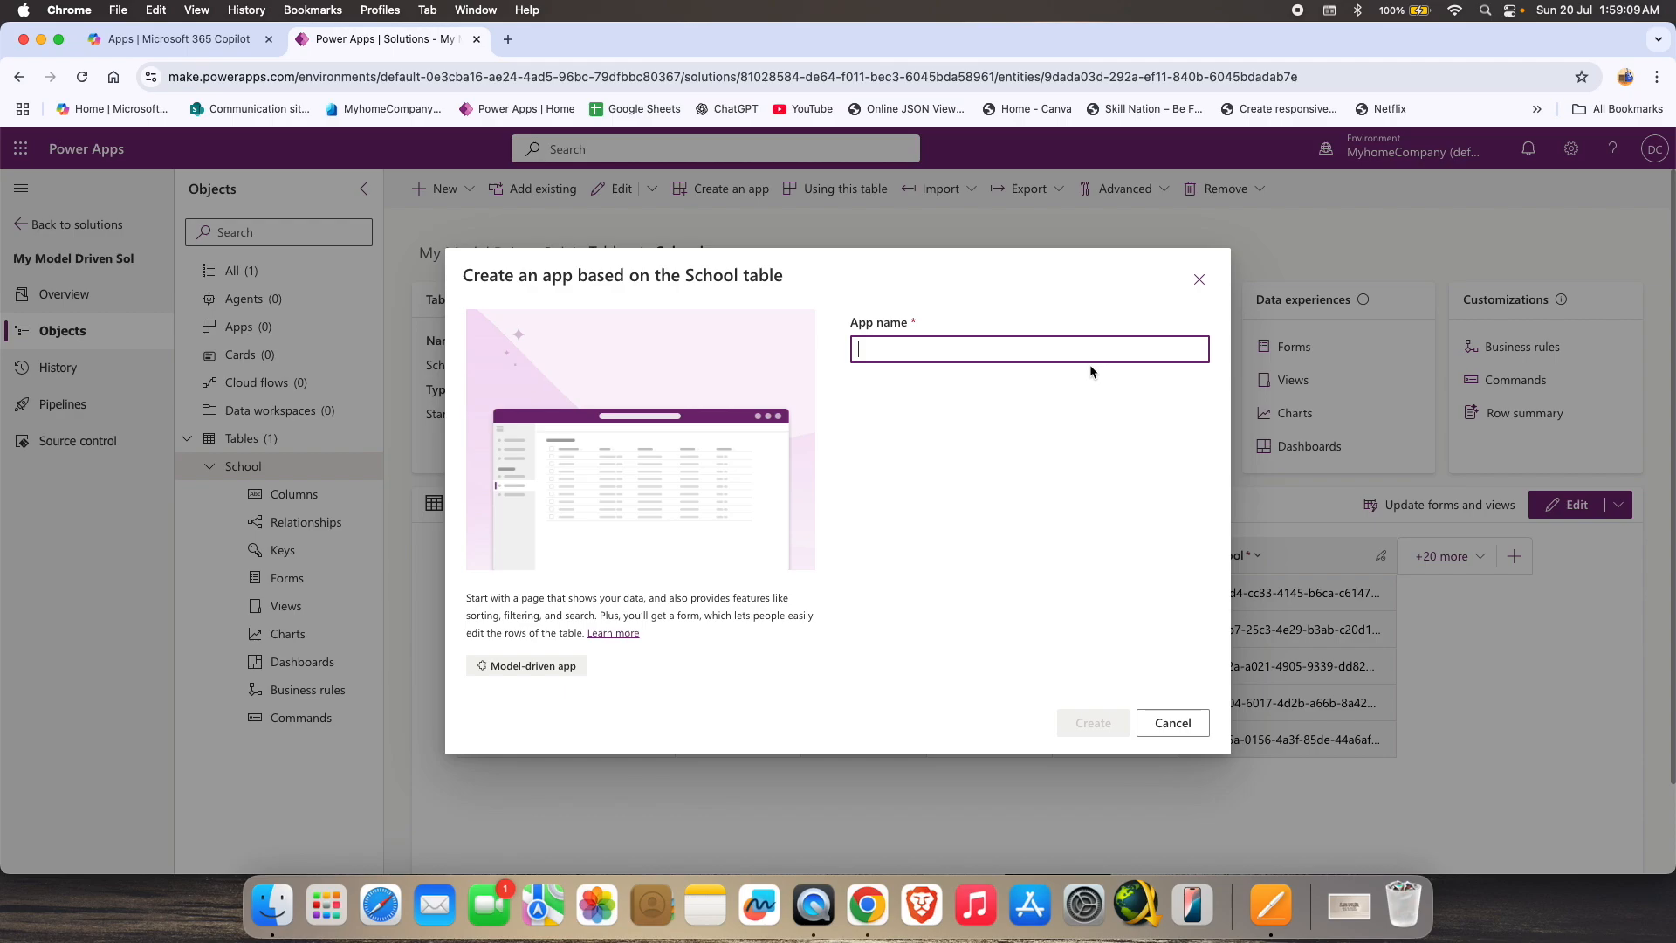
type("Dd")
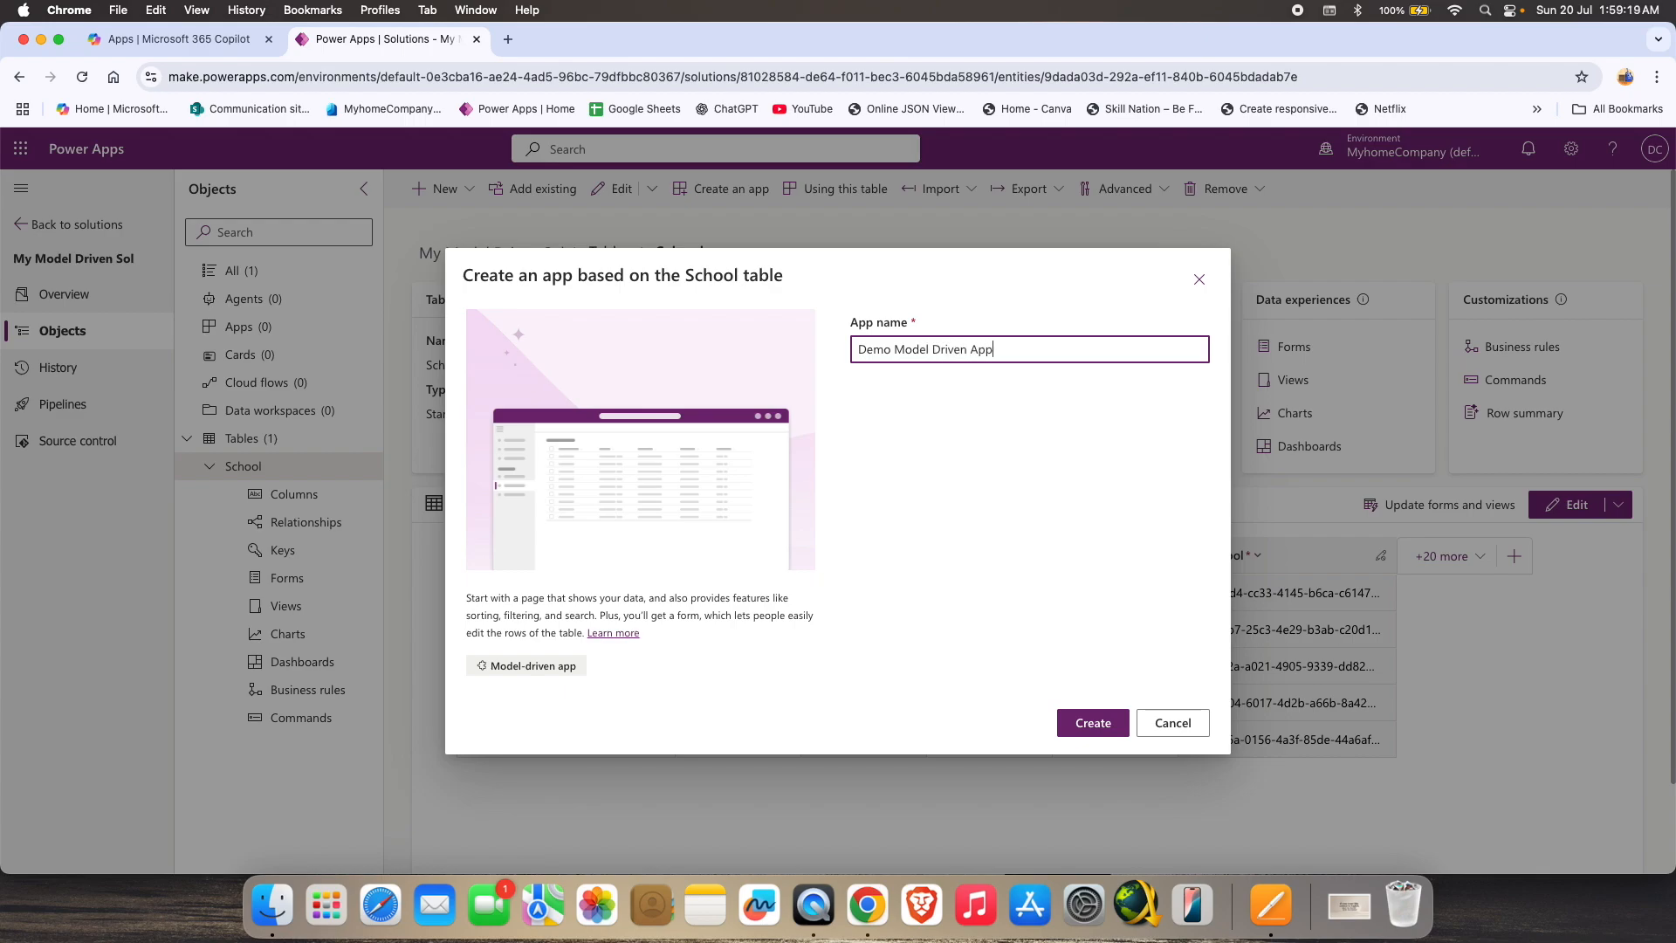
left_click(1093, 722)
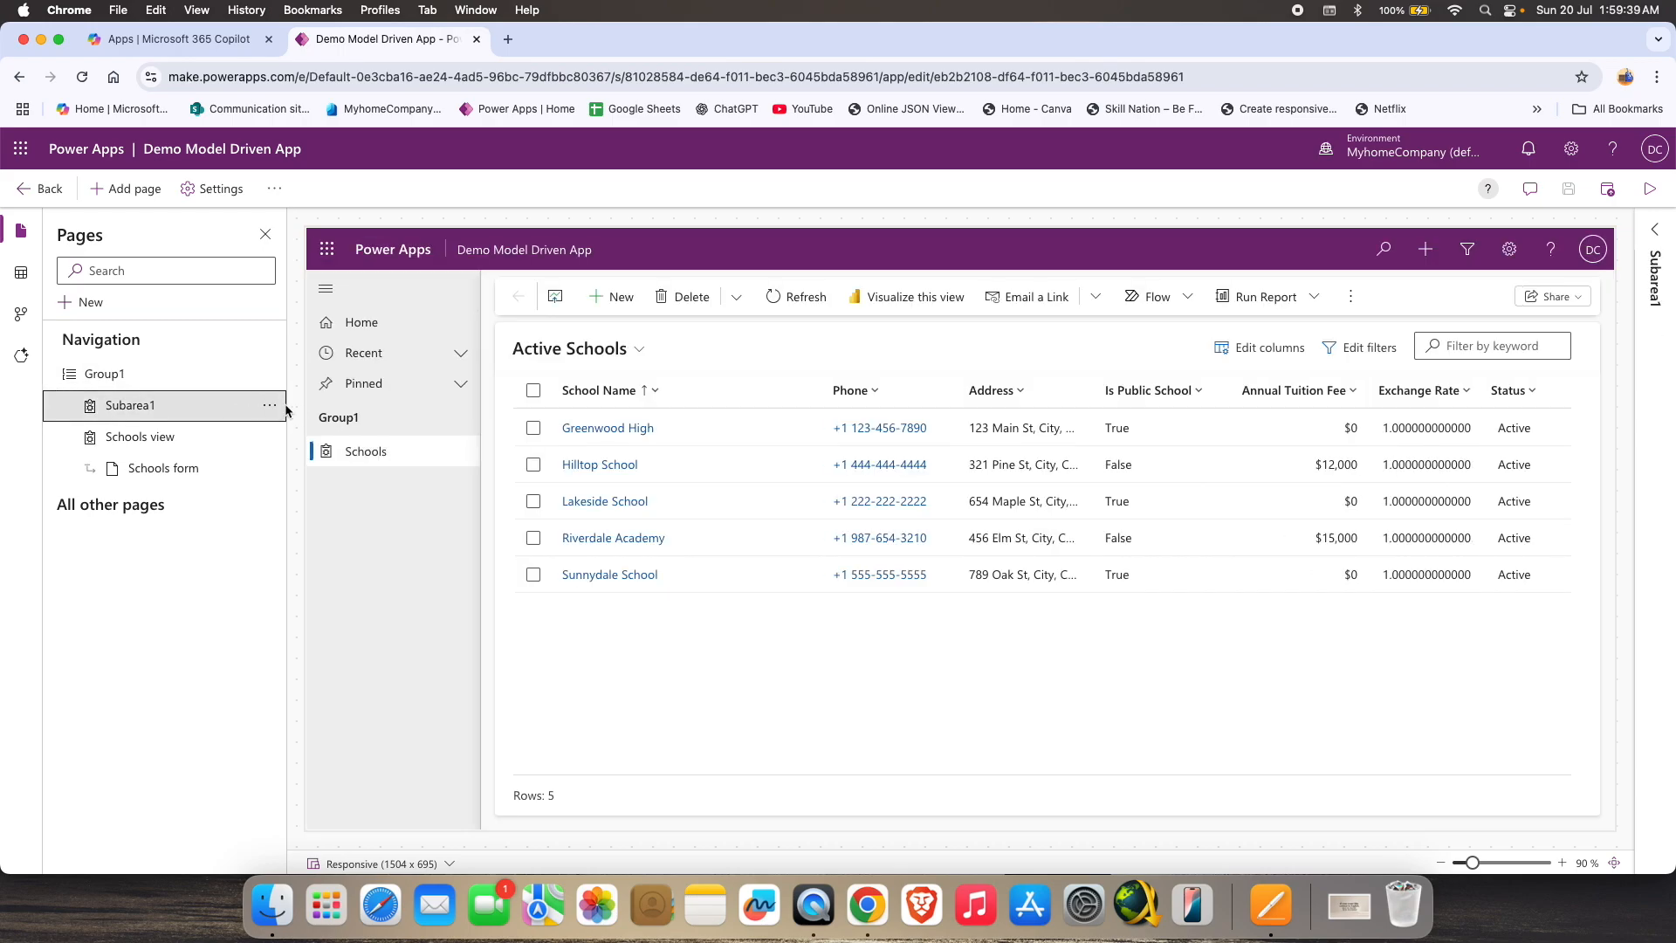
Remove Subarea1 from the app's navigation and preview the Schools form page.
left_click(271, 406)
left_click(341, 497)
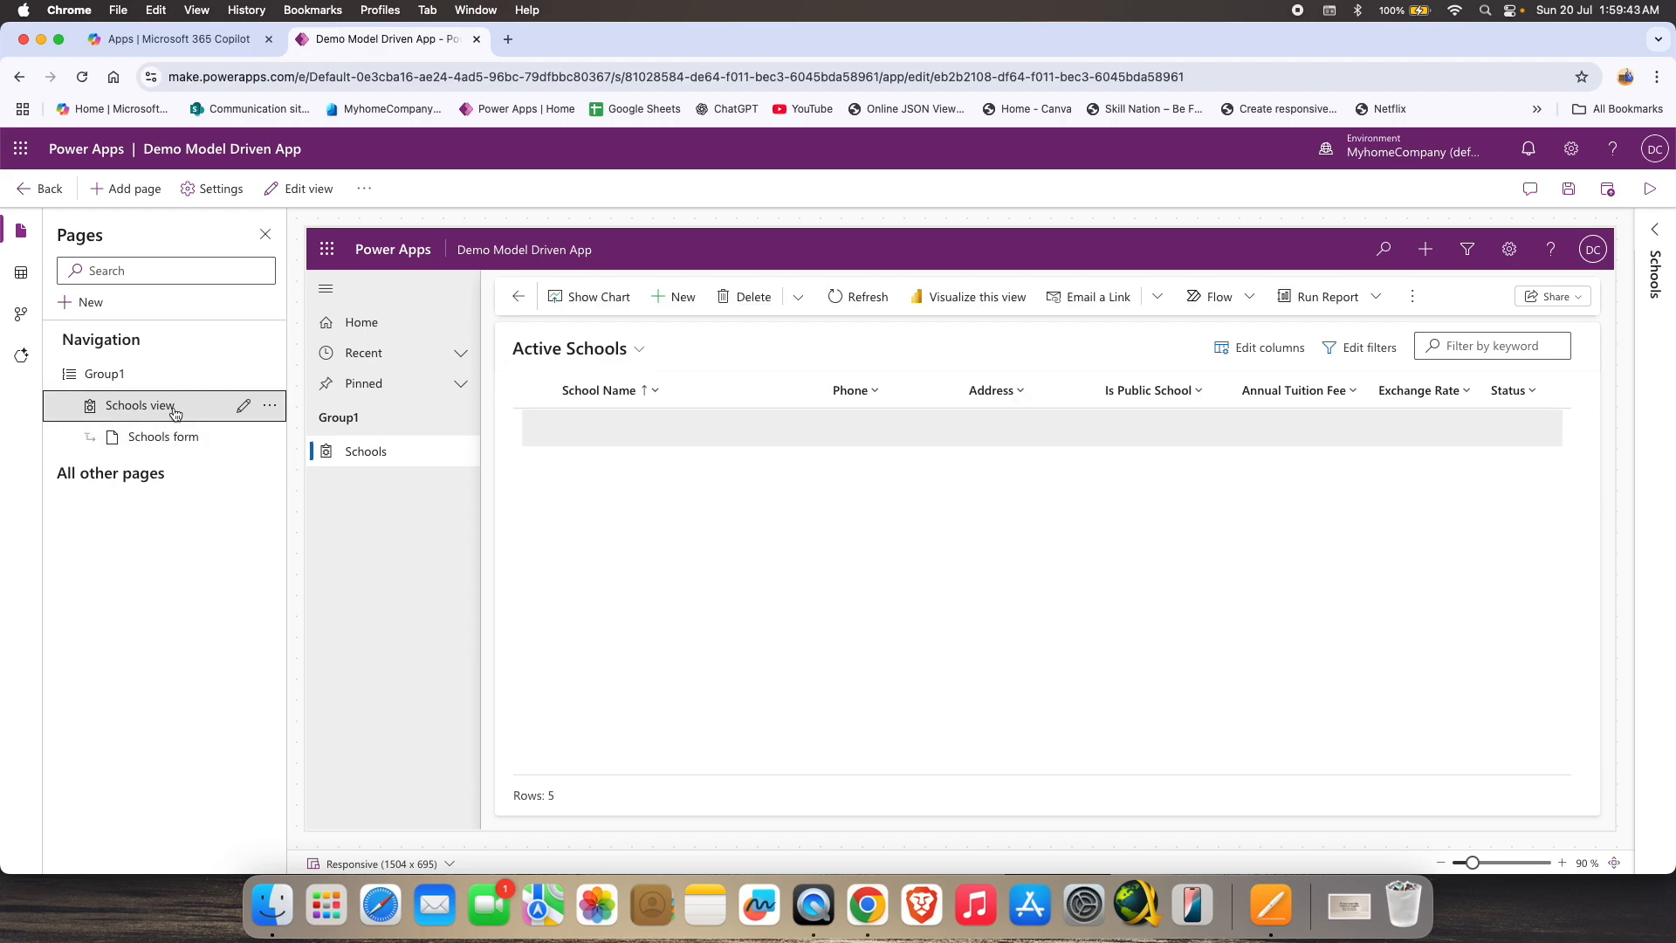
left_click(176, 436)
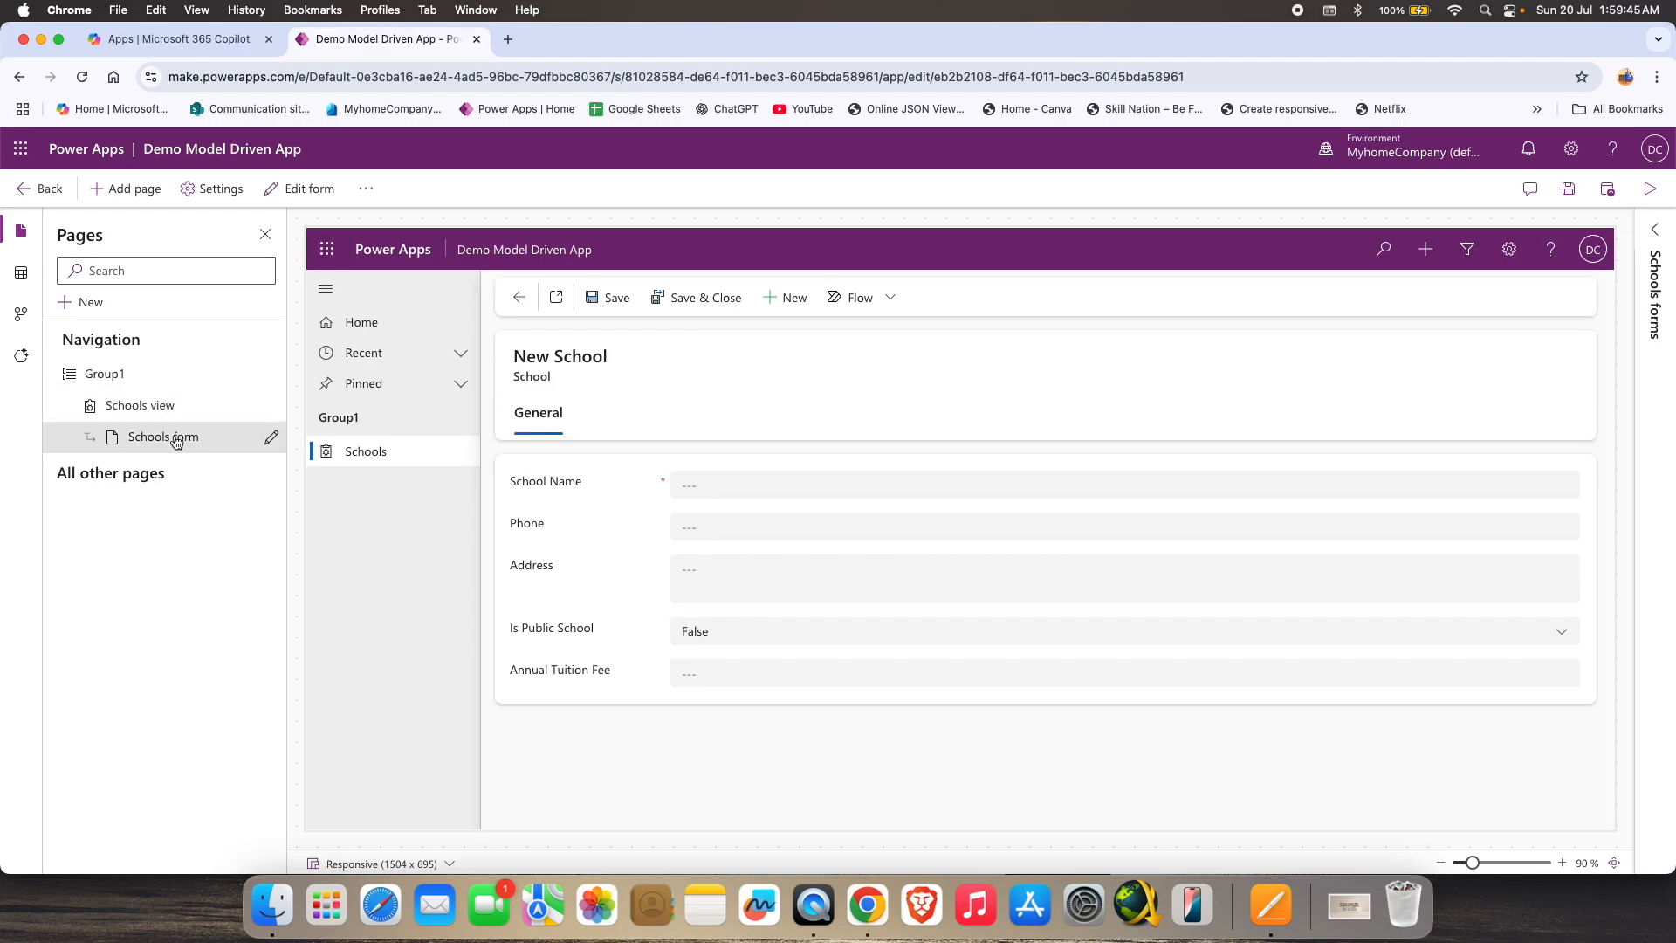
left_click(209, 407)
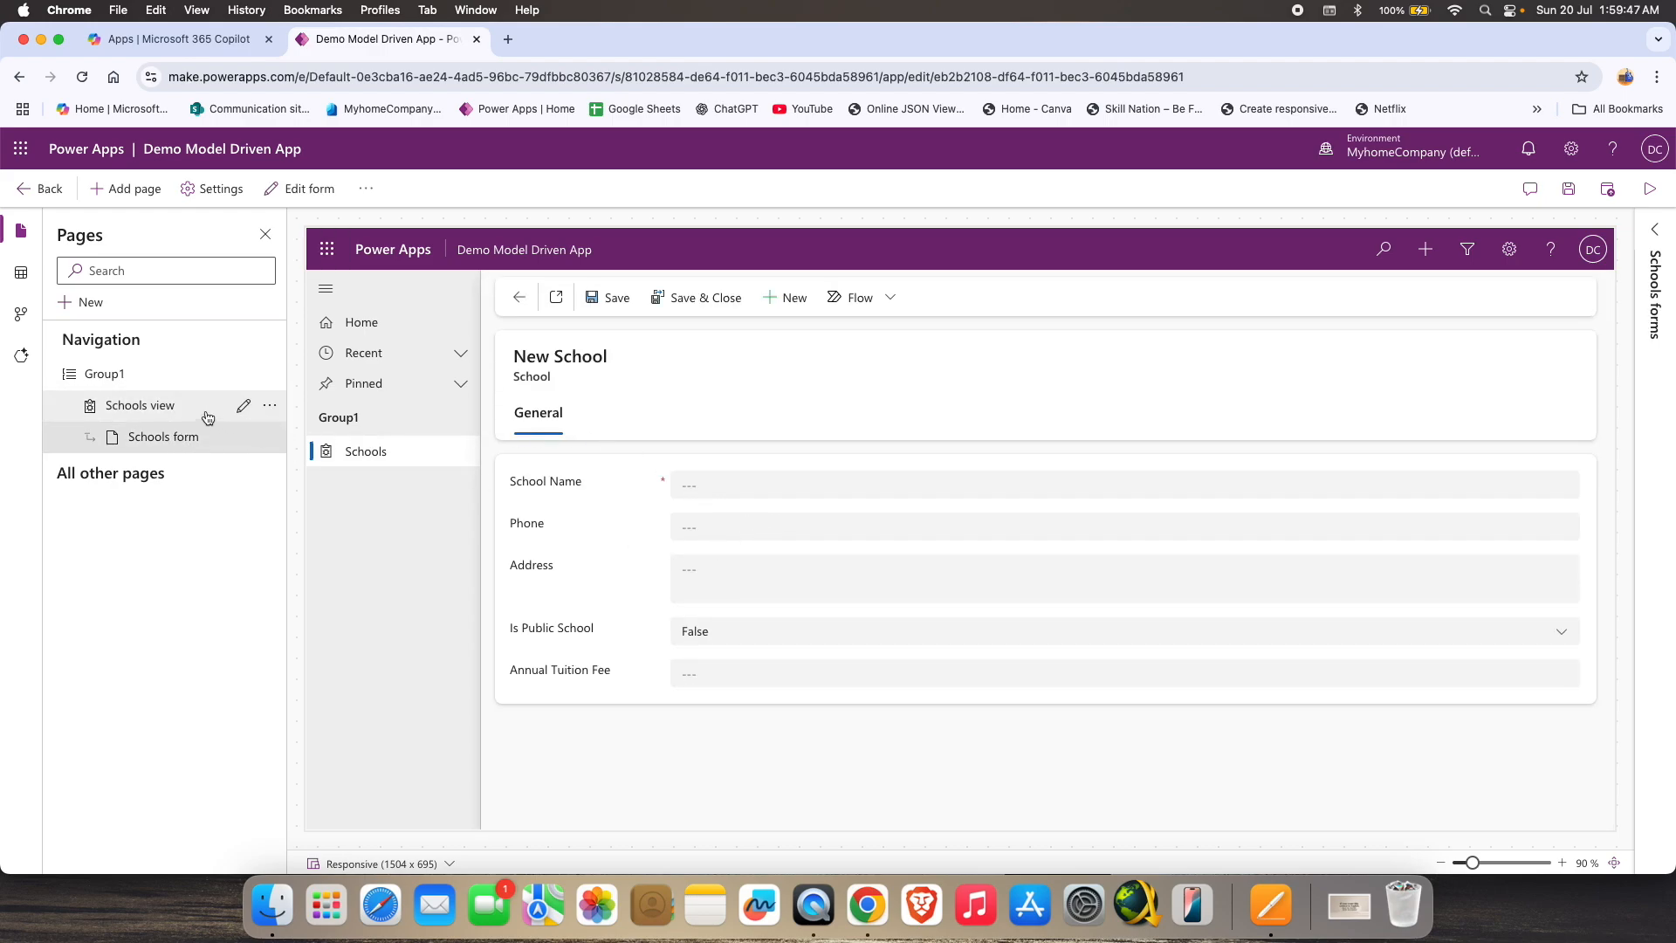
Change the title of navigation group Group1 to School and save the app.
left_click(131, 383)
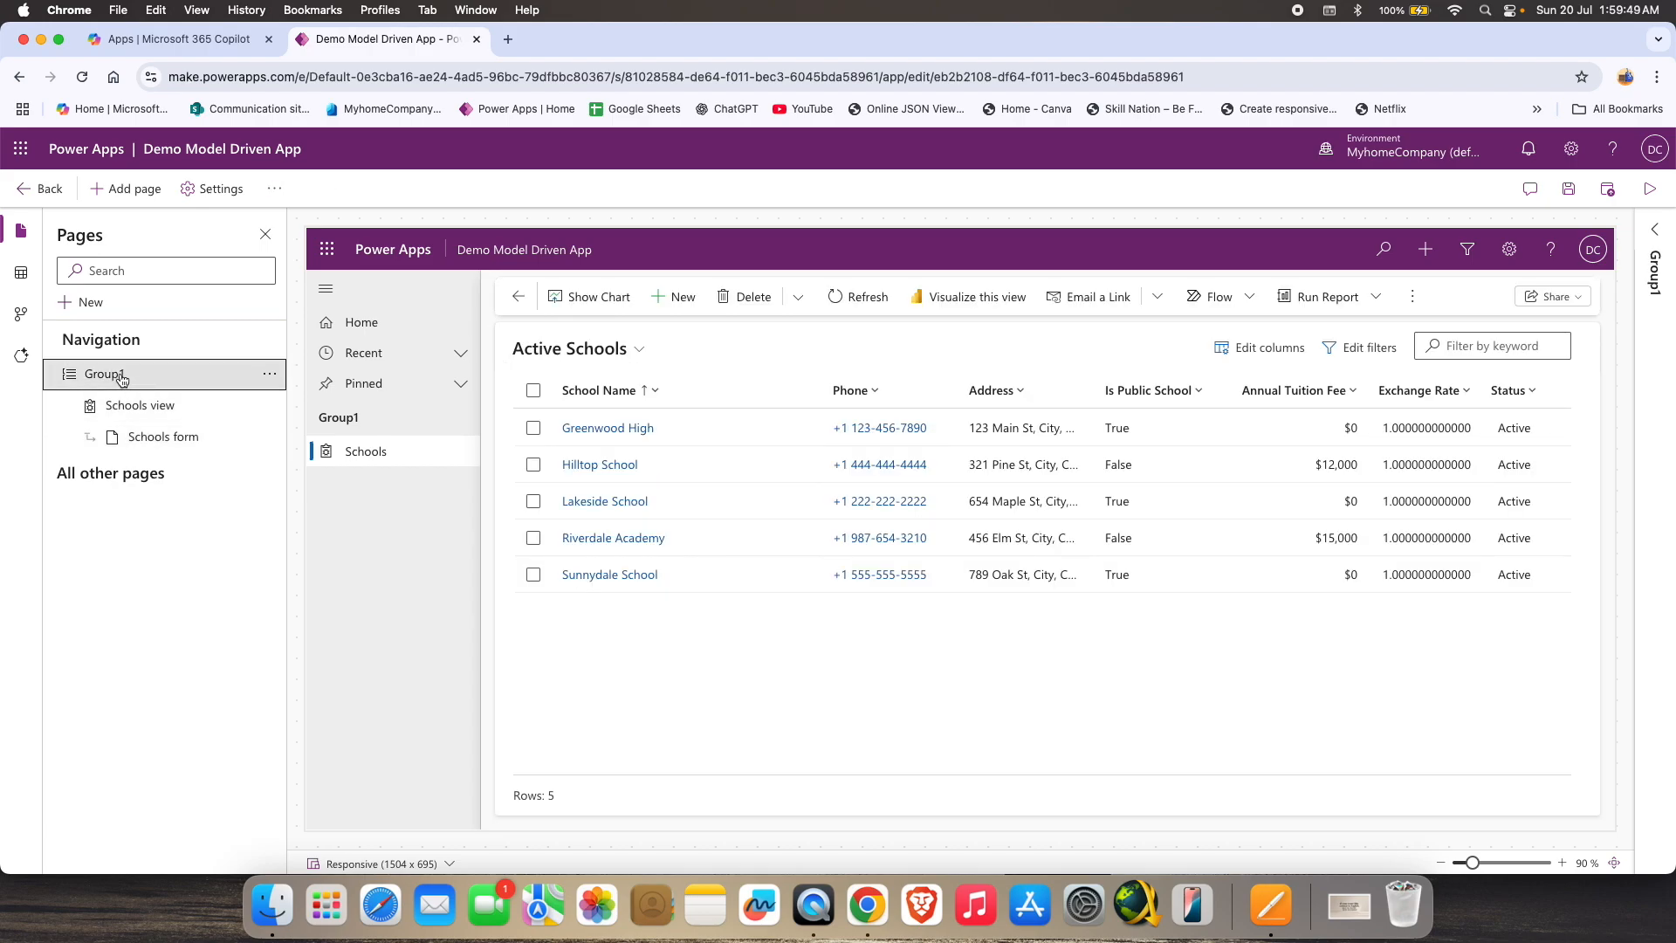
left_click(1657, 240)
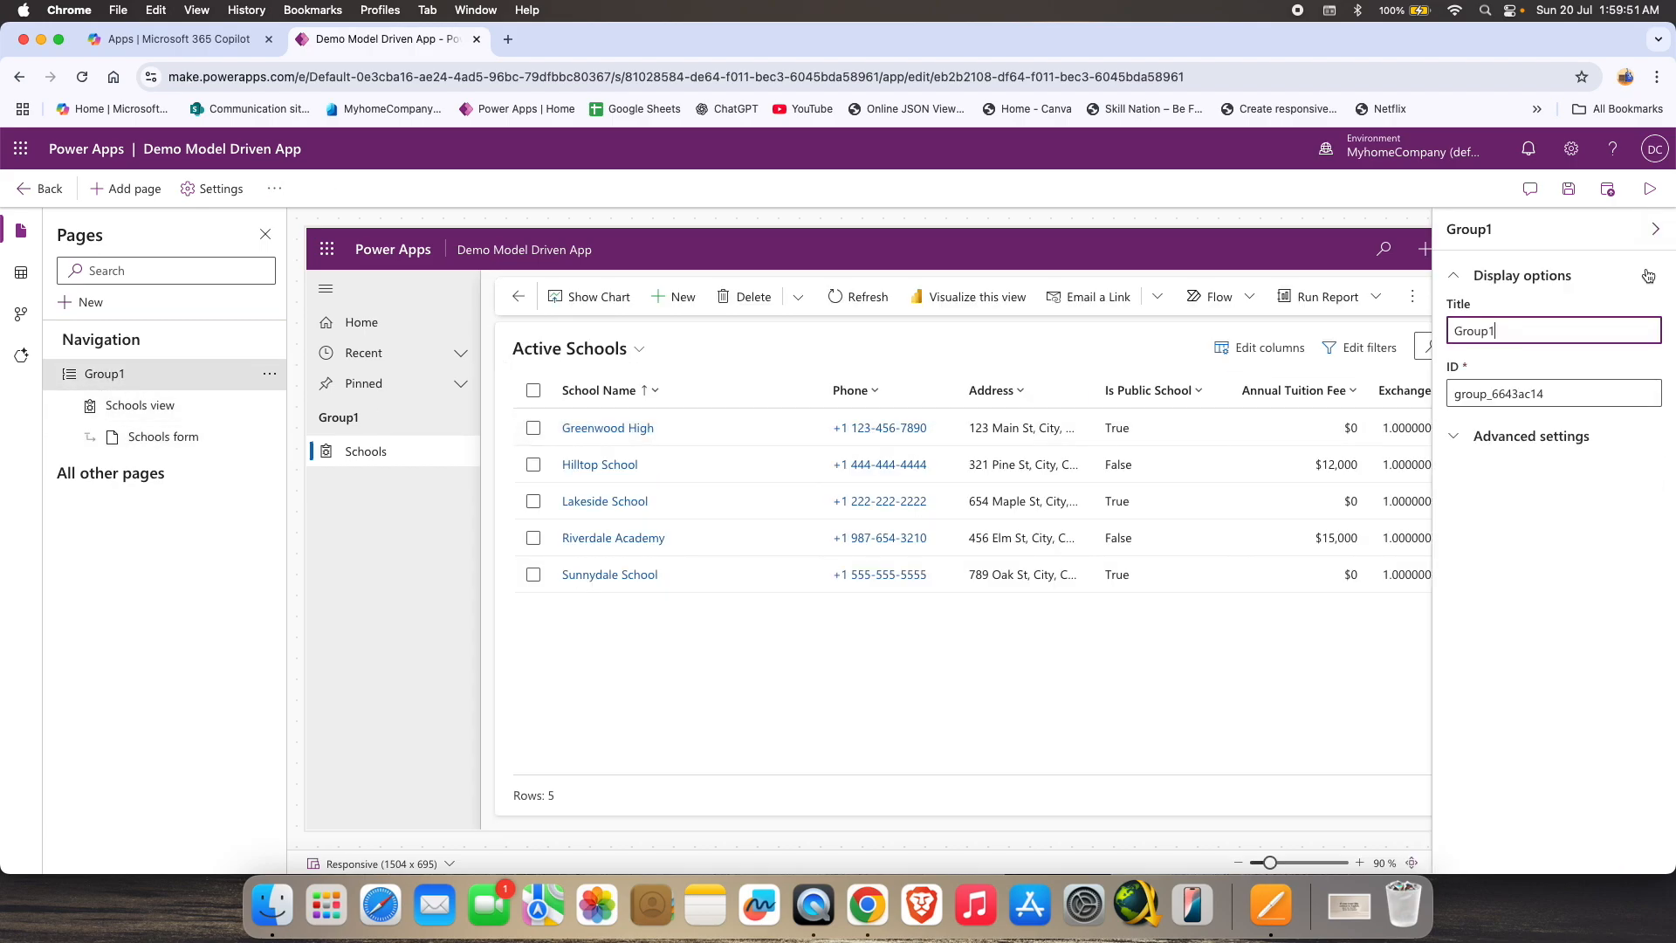
left_click_drag(1513, 330, 1379, 329)
type("School")
left_click(1534, 486)
left_click(1573, 194)
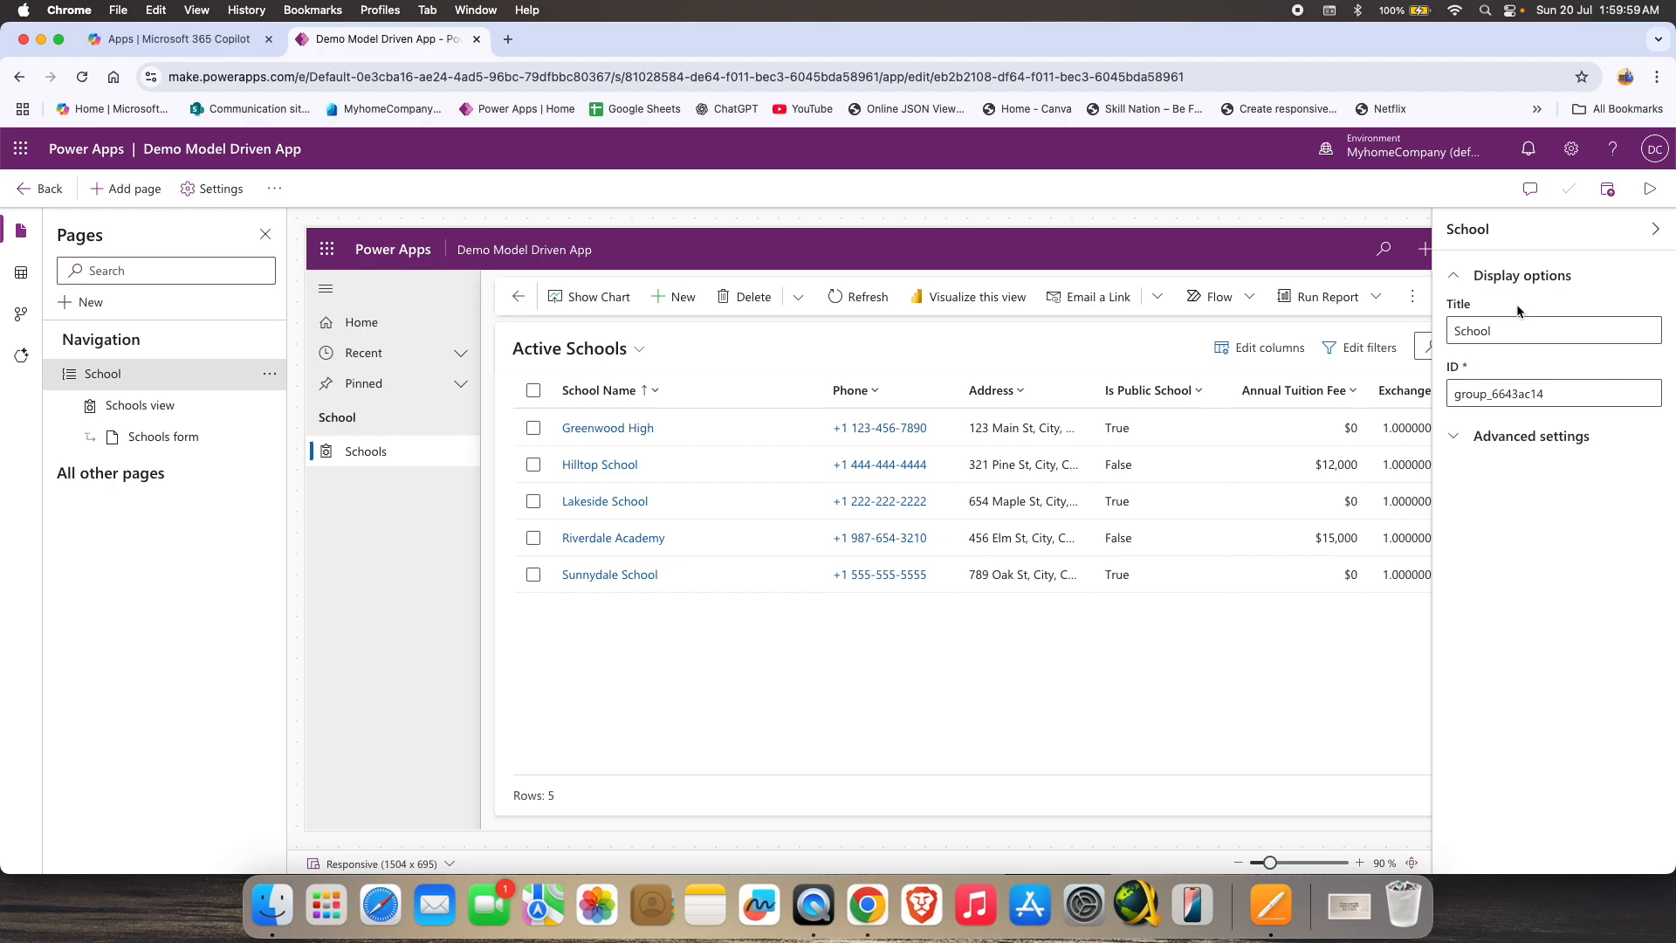
left_click(1656, 230)
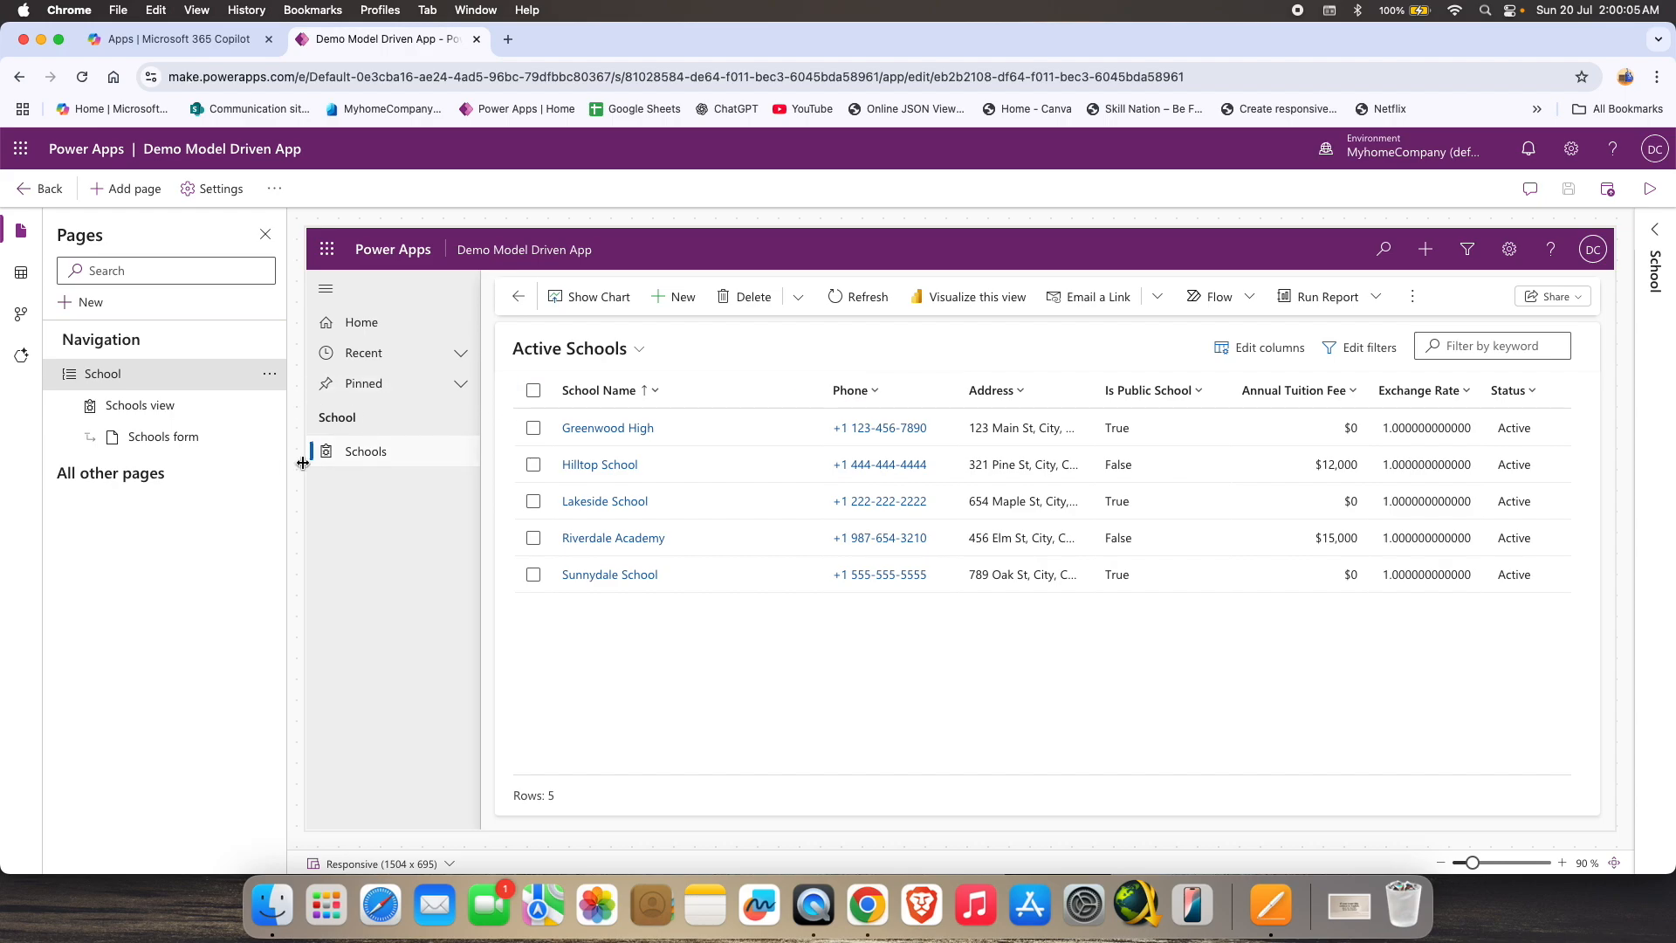
Preview the Schools form and Schools view pages, and play the app.
left_click(159, 437)
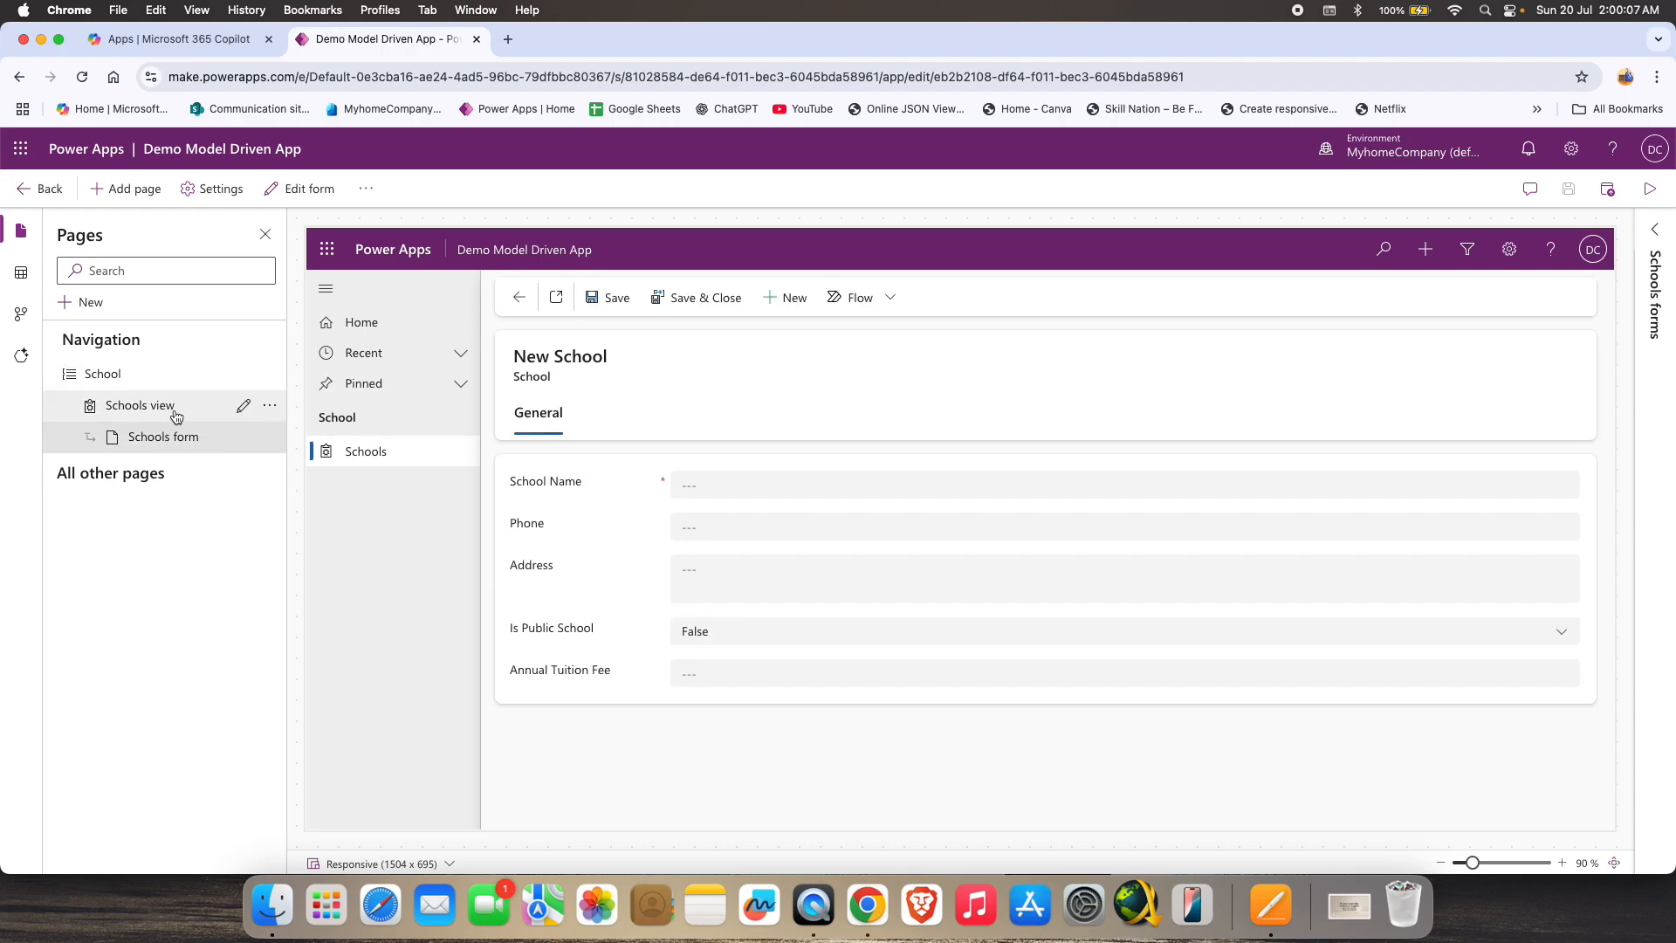
left_click(139, 405)
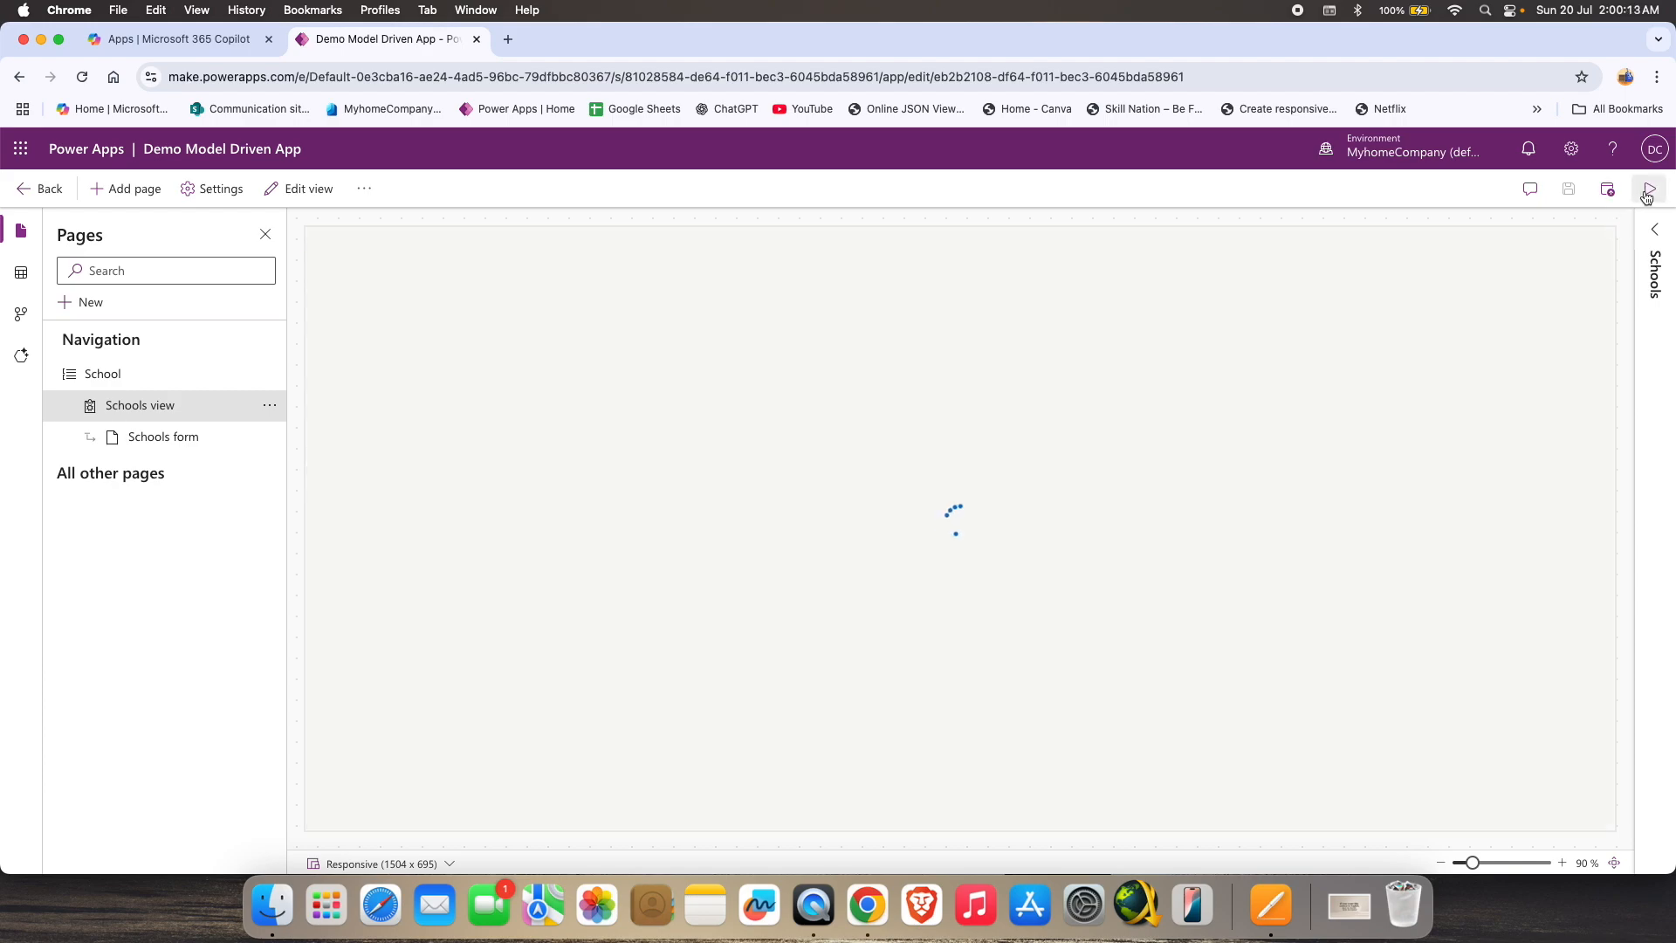
left_click(1647, 192)
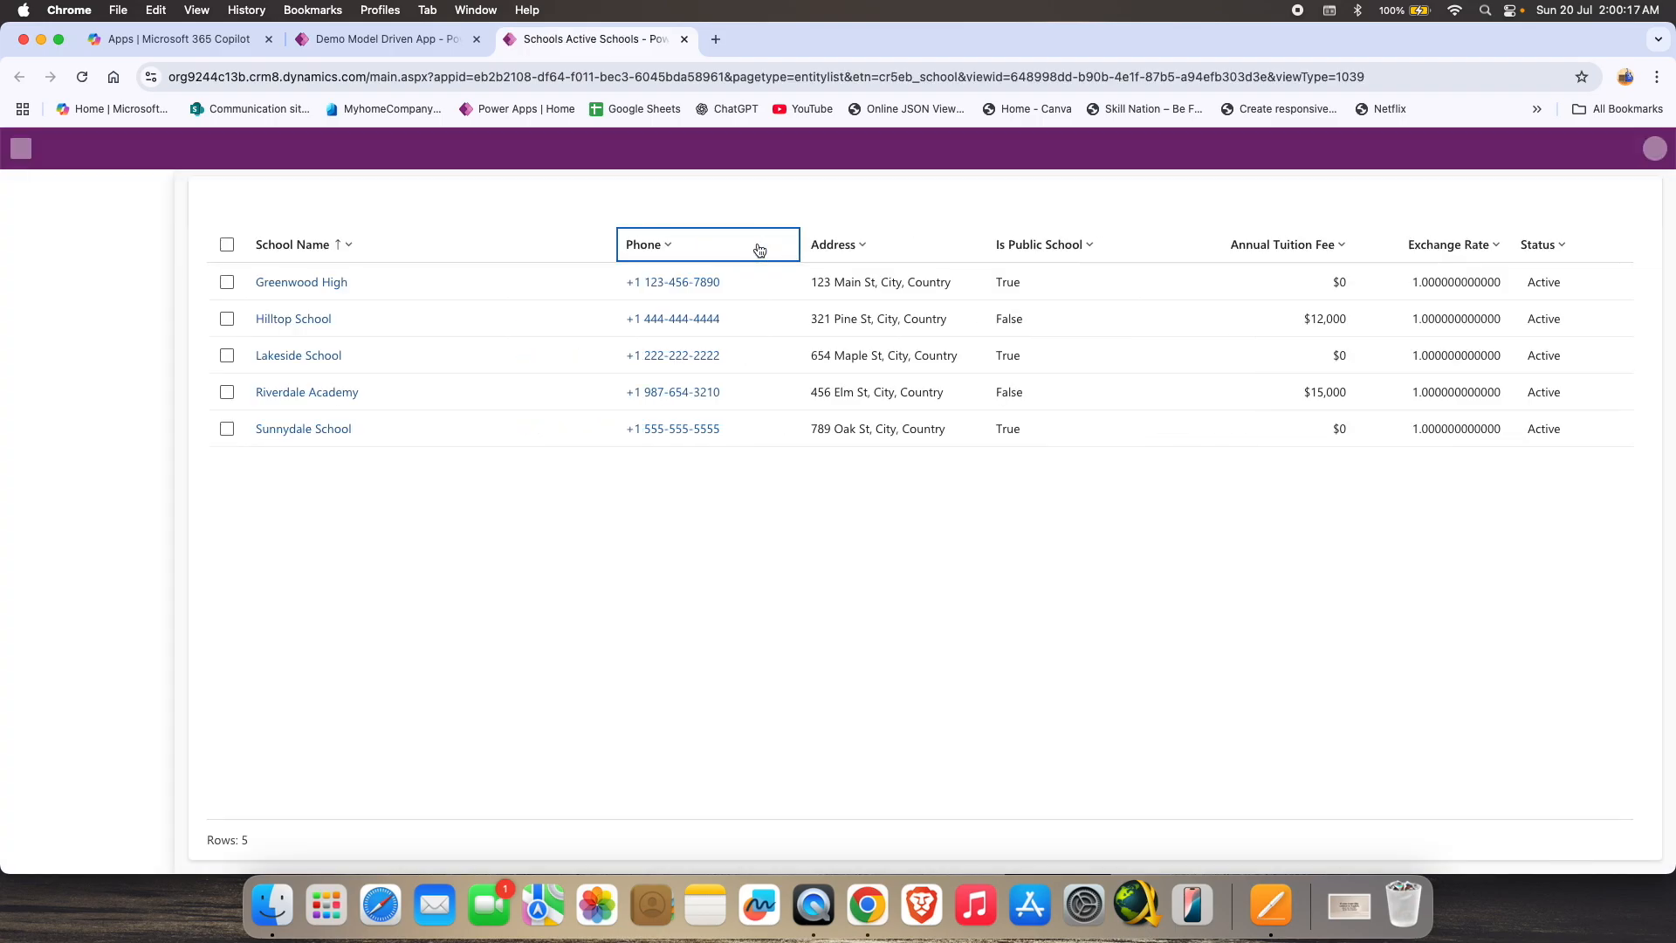
Create and save a school record named Mount Carmel School with phone, address, Is Public School True and Annual Tuition Fee $10,000.
left_click(366, 196)
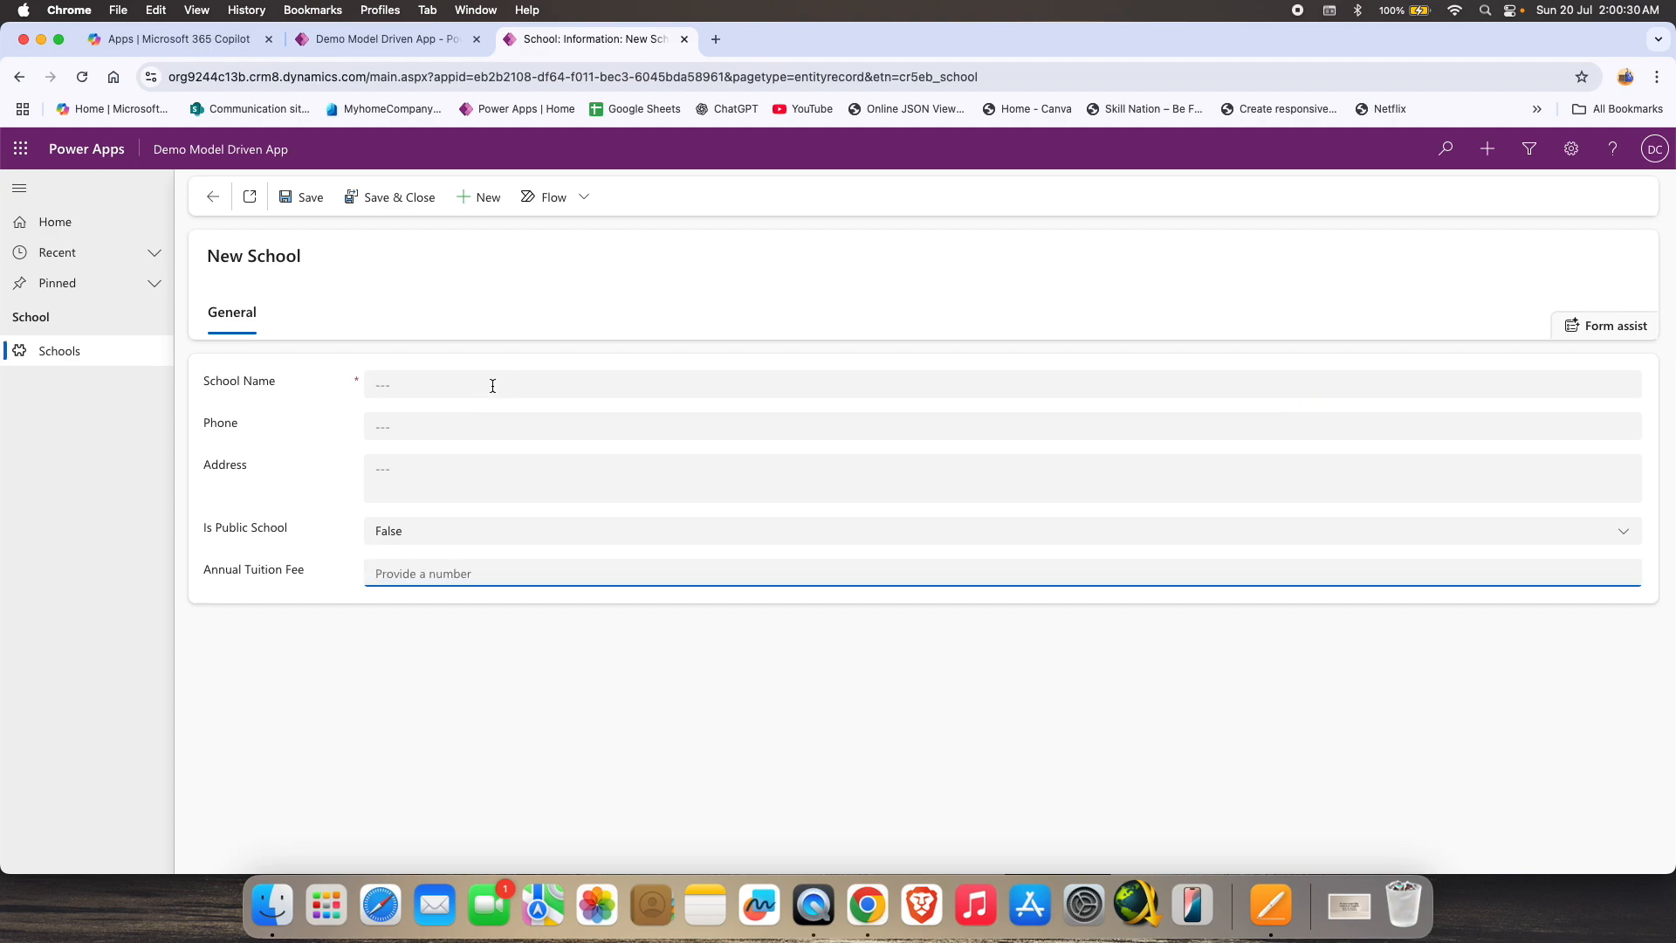
left_click(513, 385)
type("Mount Carmel School")
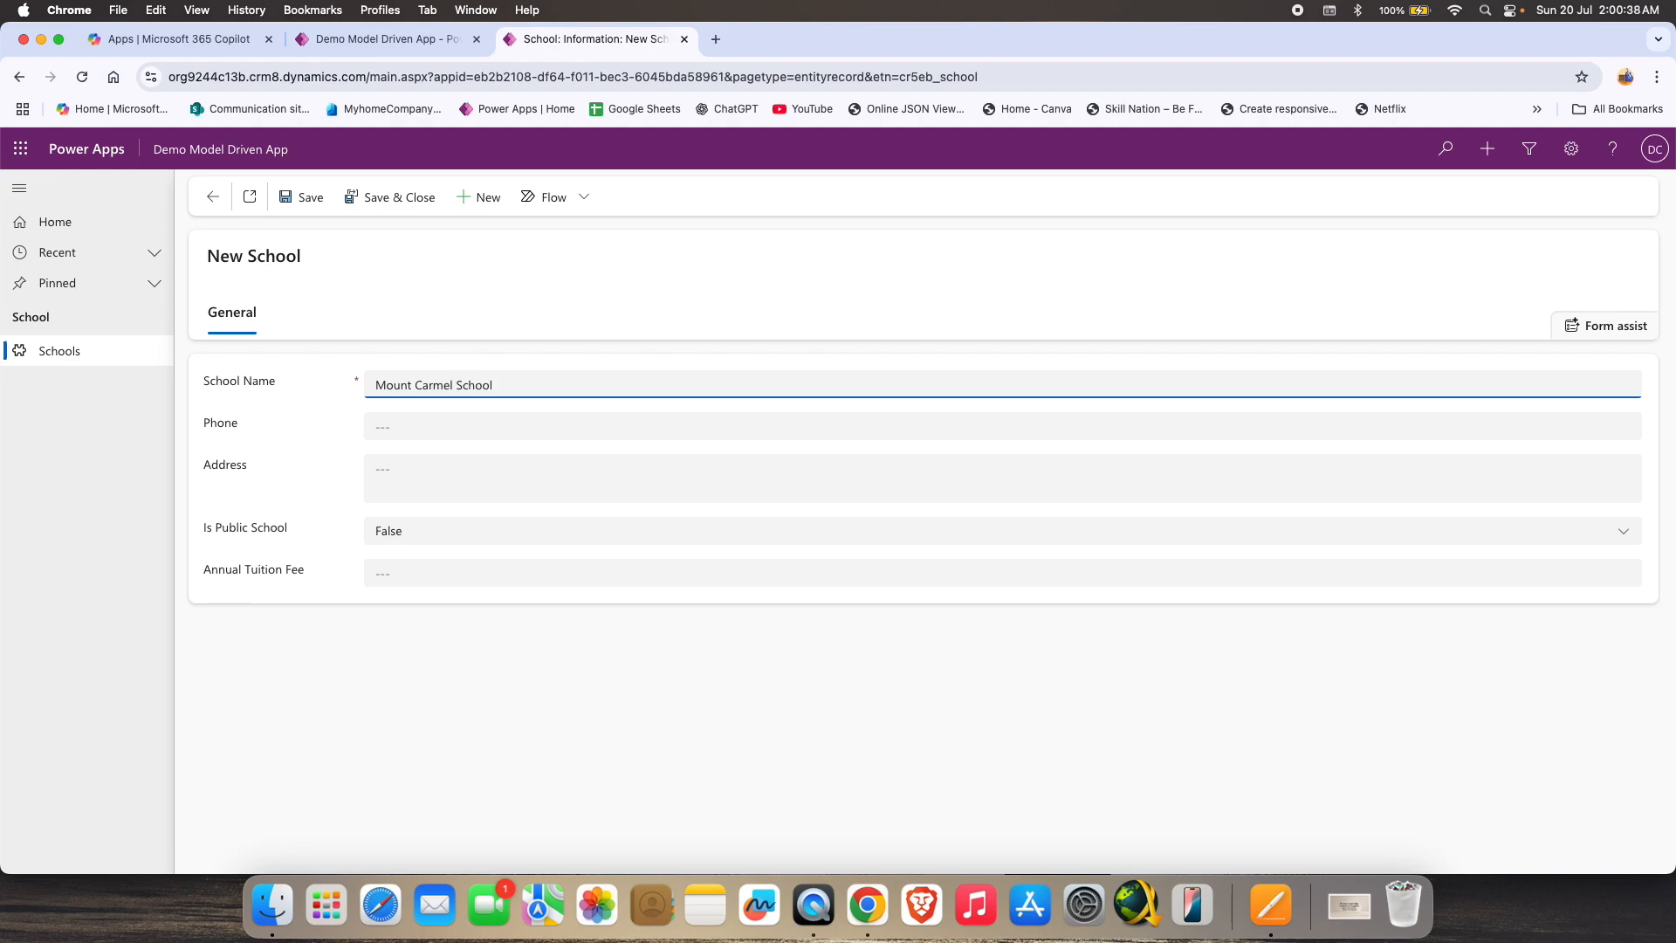
key("Tab")
left_click(580, 385)
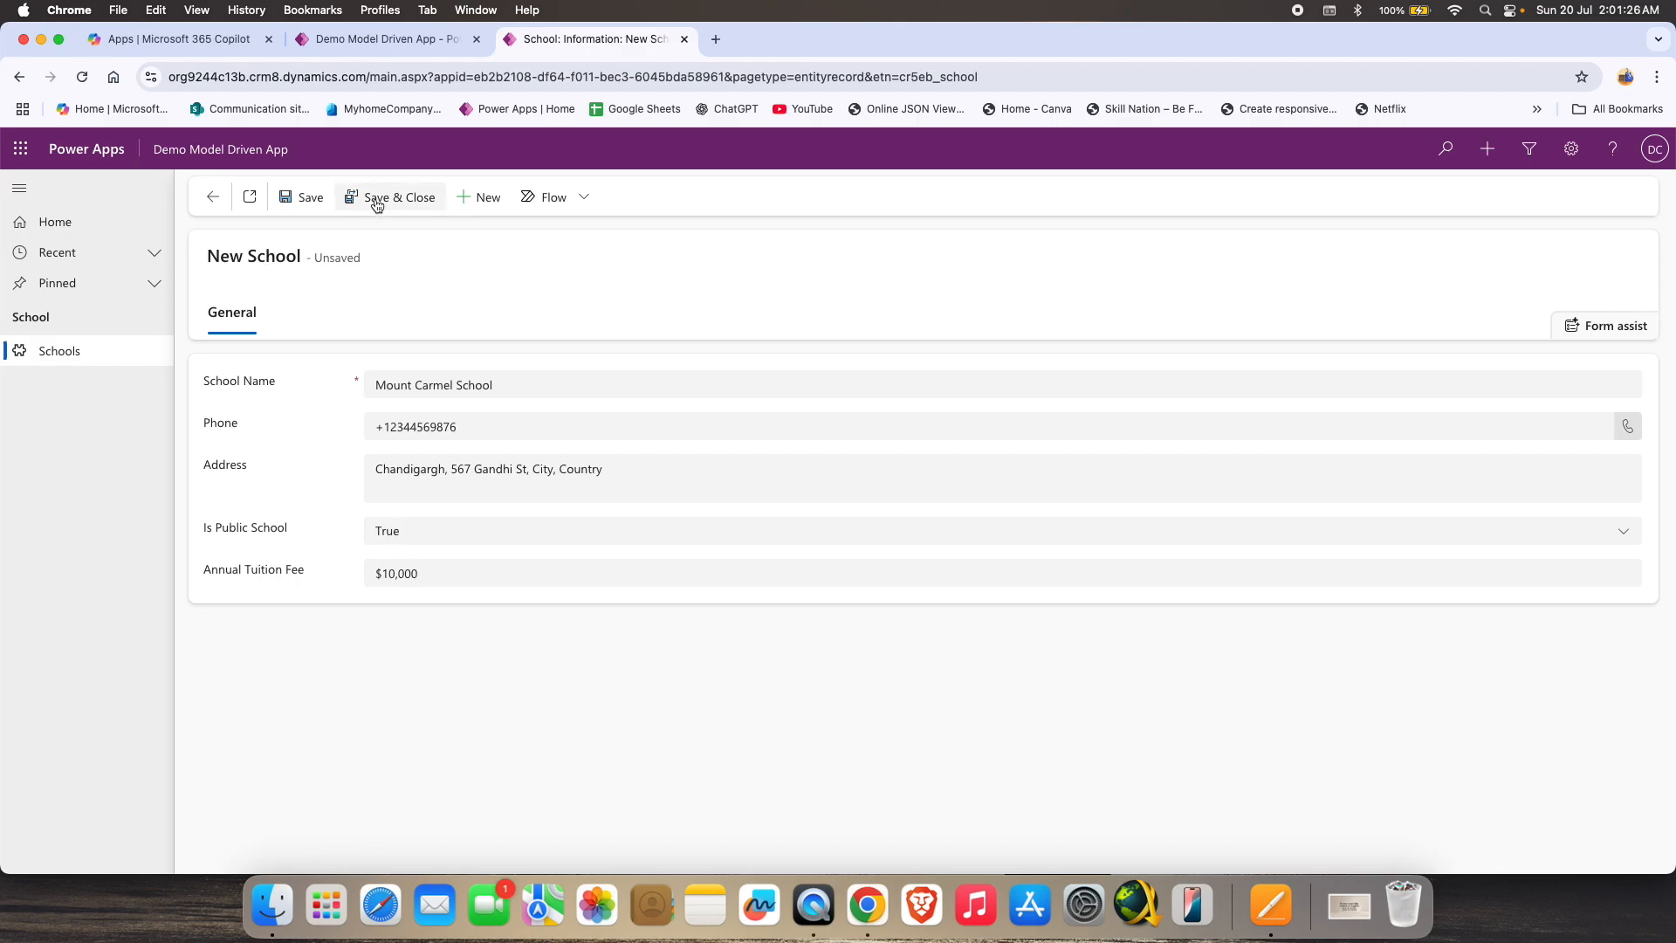
left_click(375, 196)
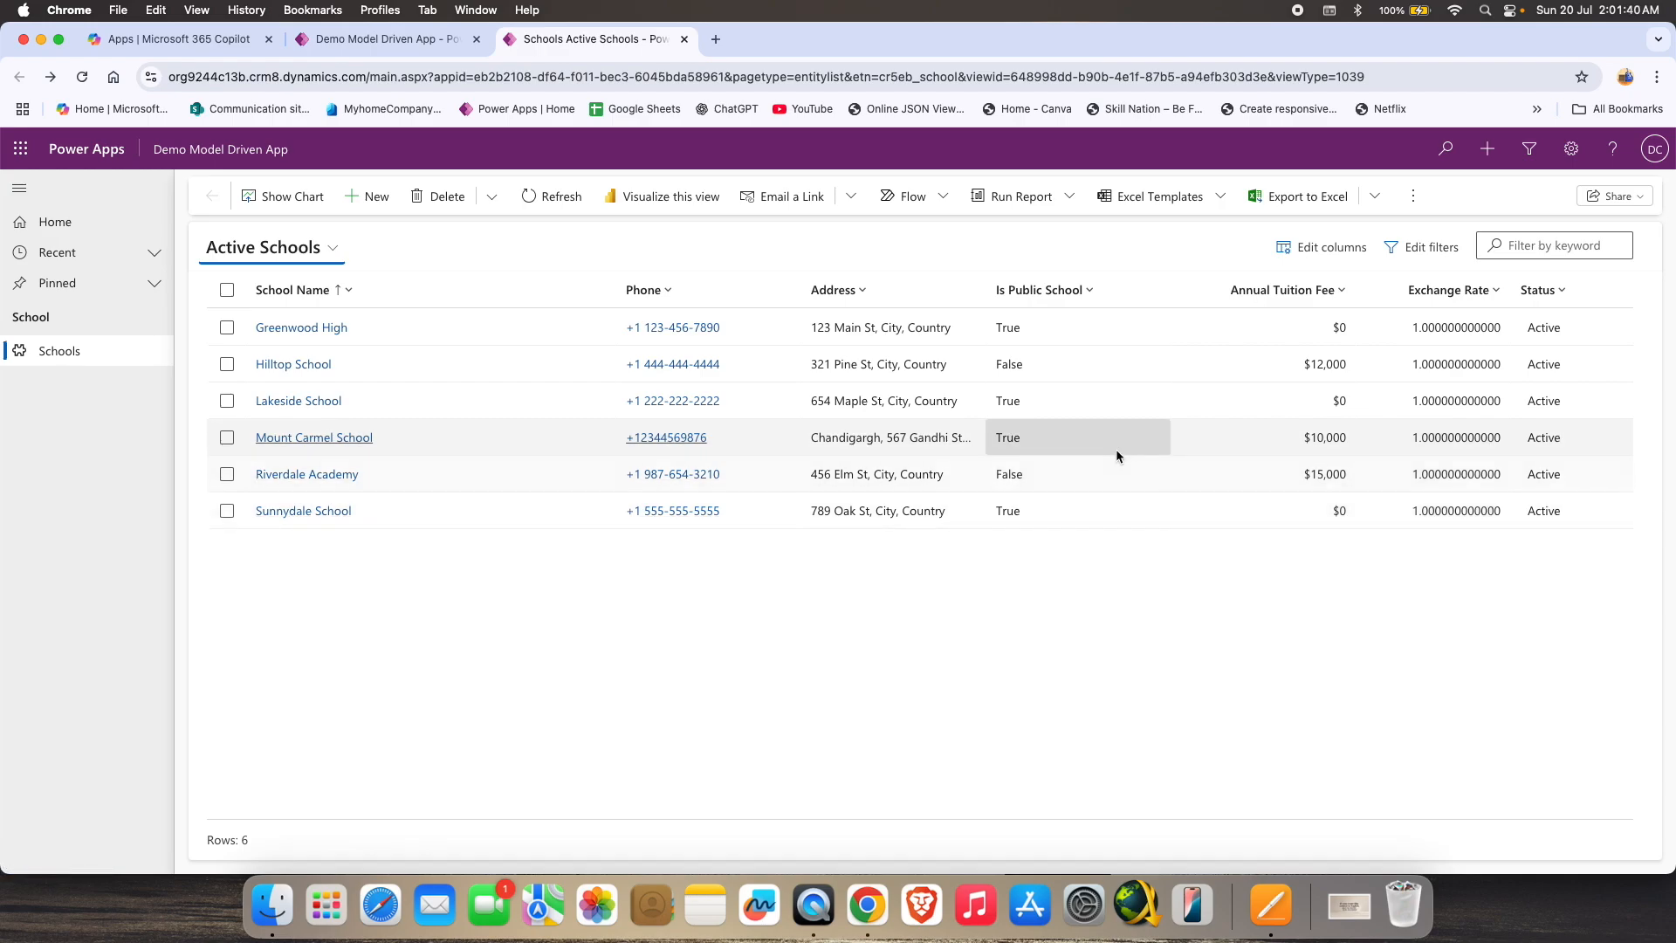
Try the True and False options of Is Public School on a new school form, and return to the schools list without saving.
left_click(367, 195)
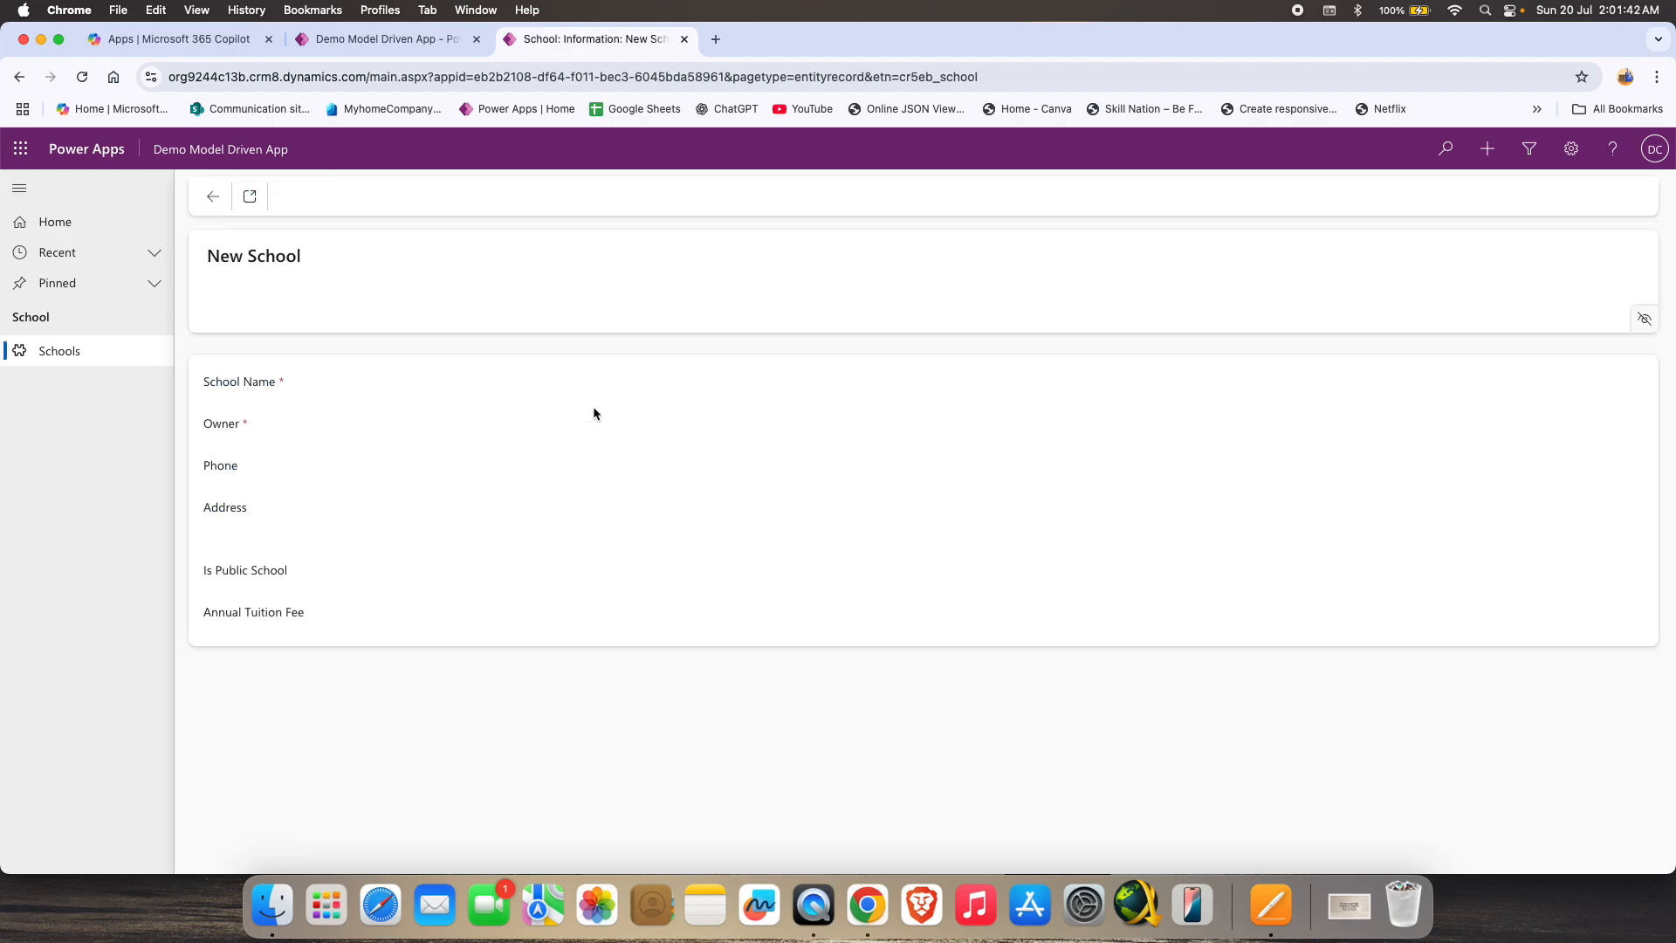
left_click(545, 585)
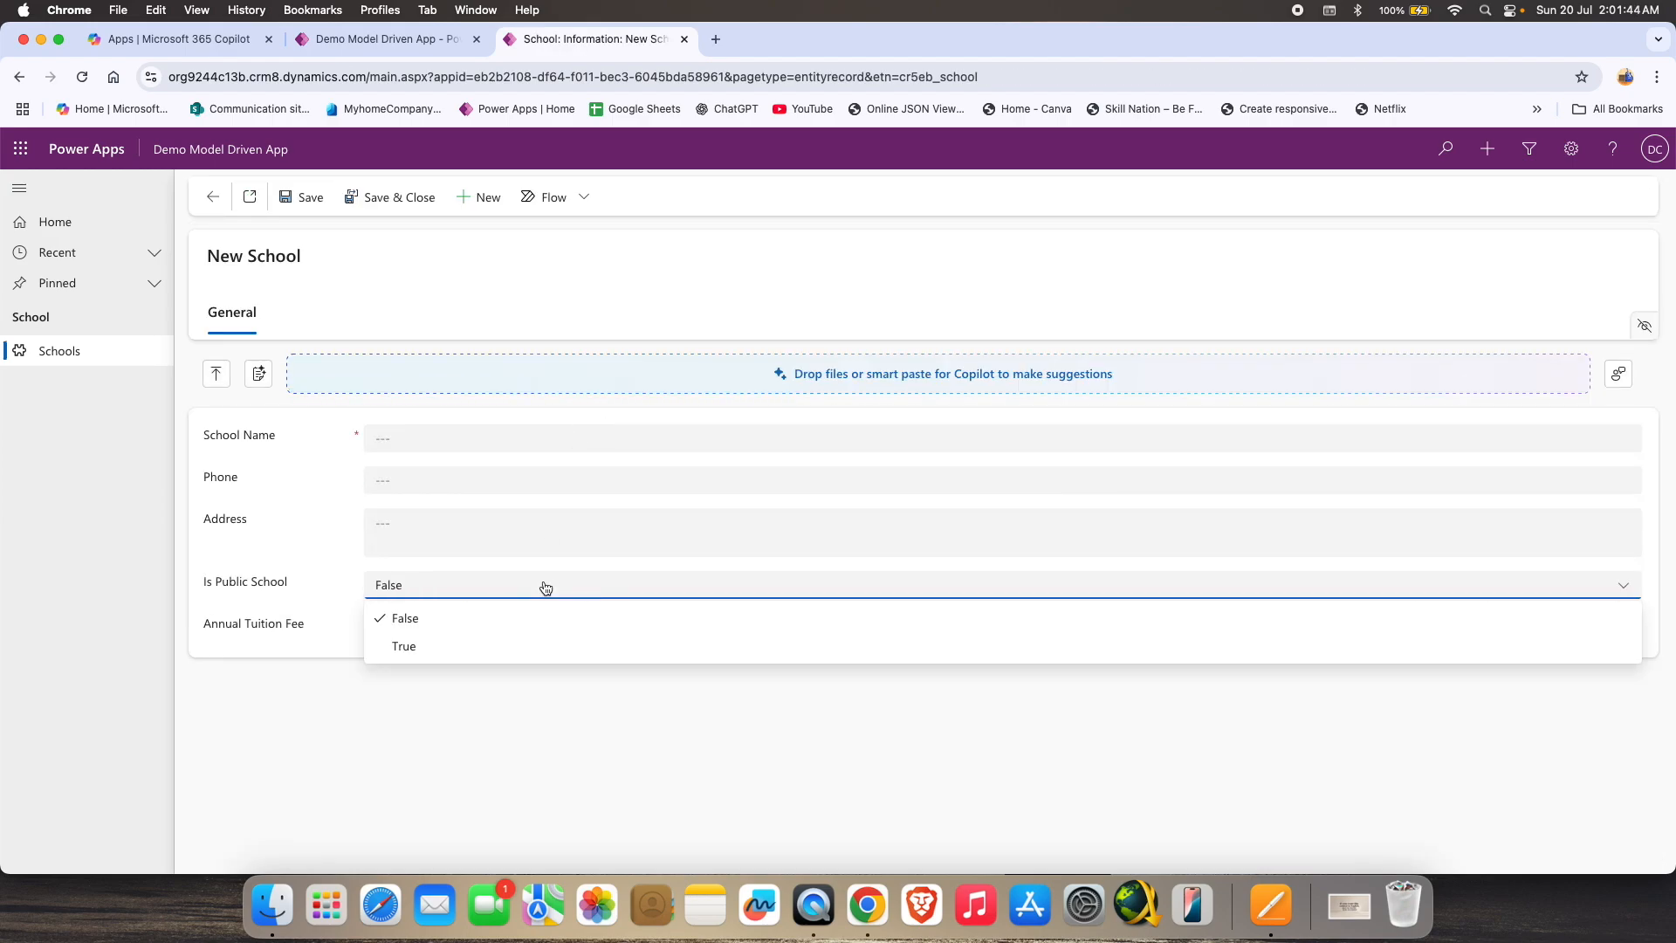
left_click(511, 643)
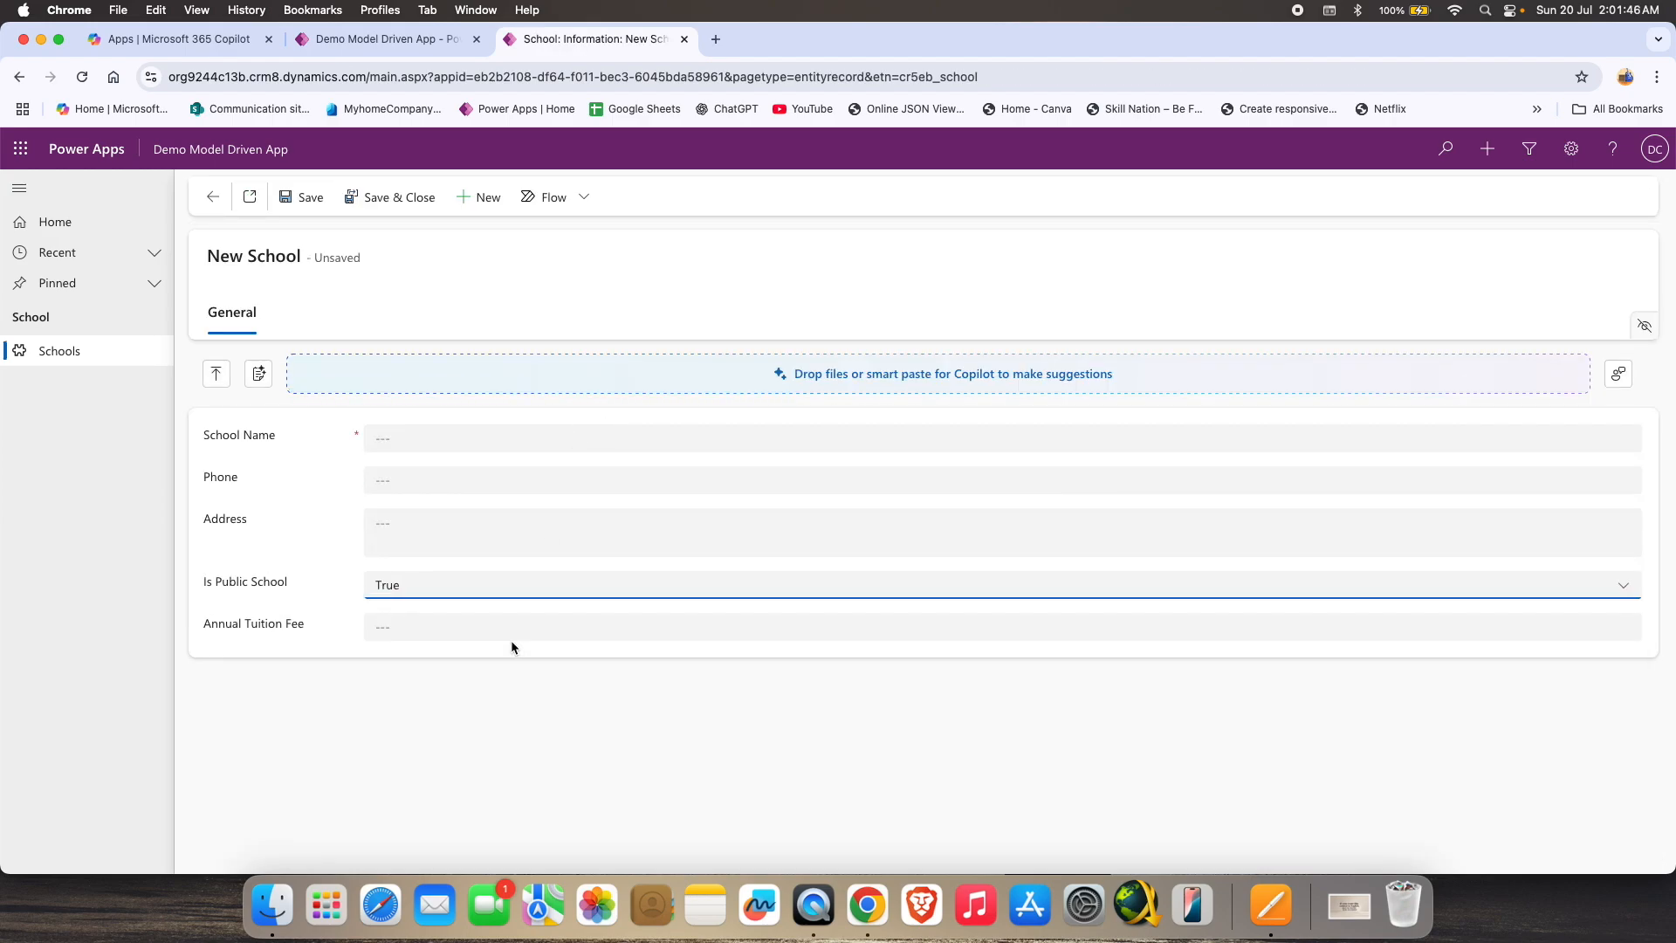
left_click(476, 631)
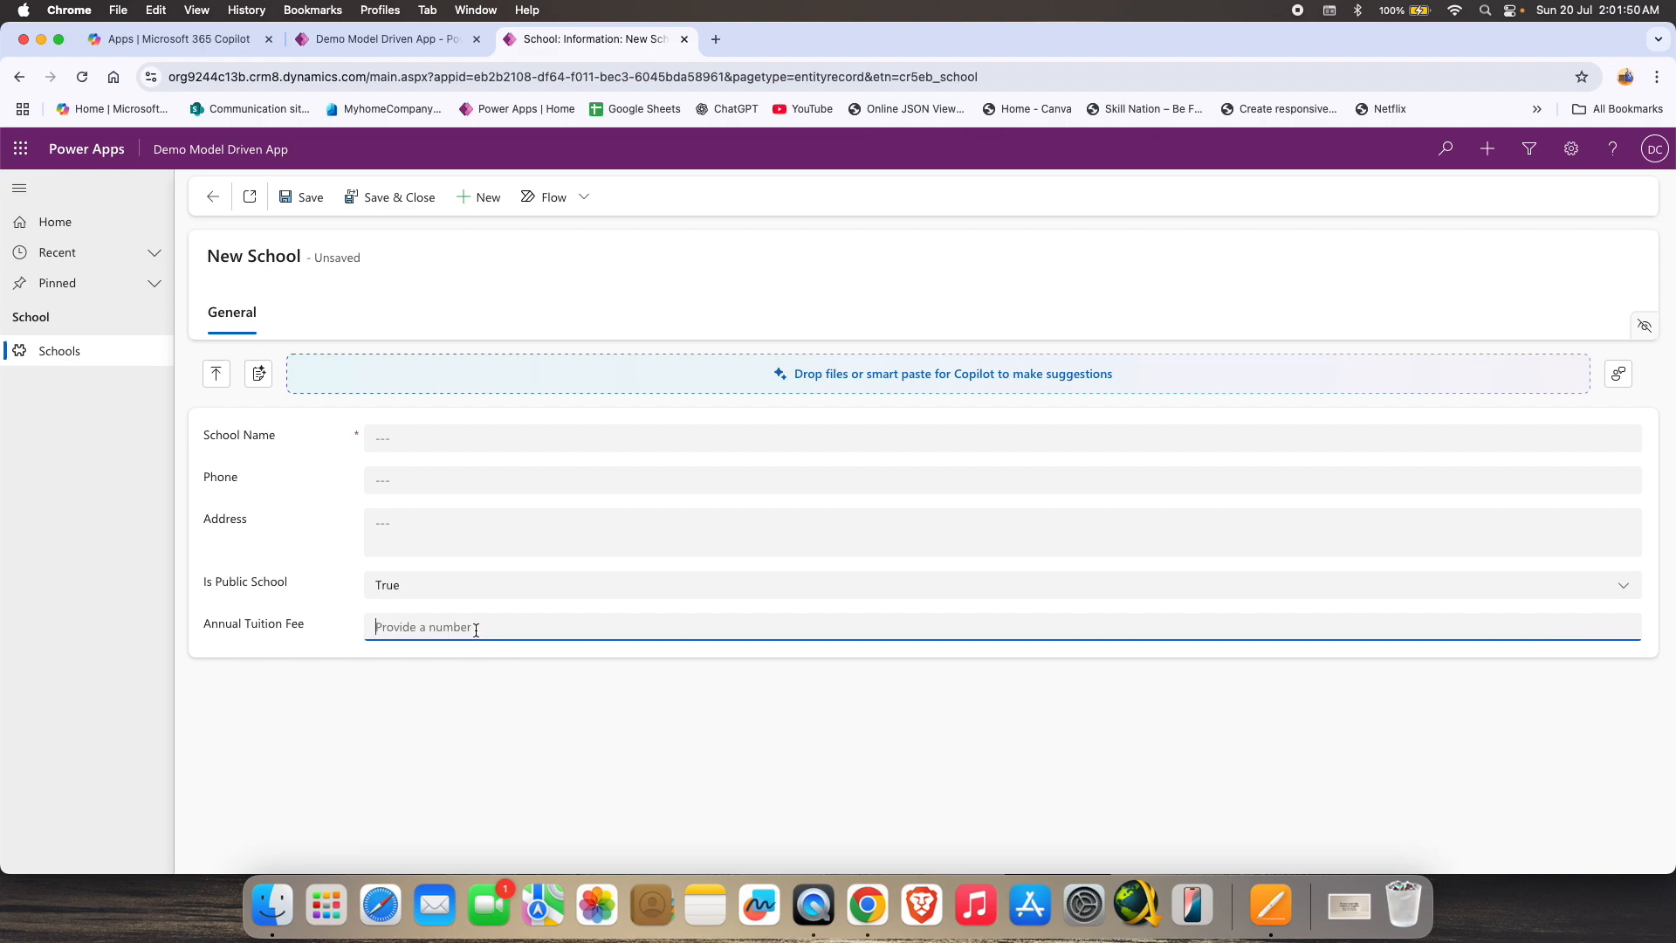
left_click(480, 583)
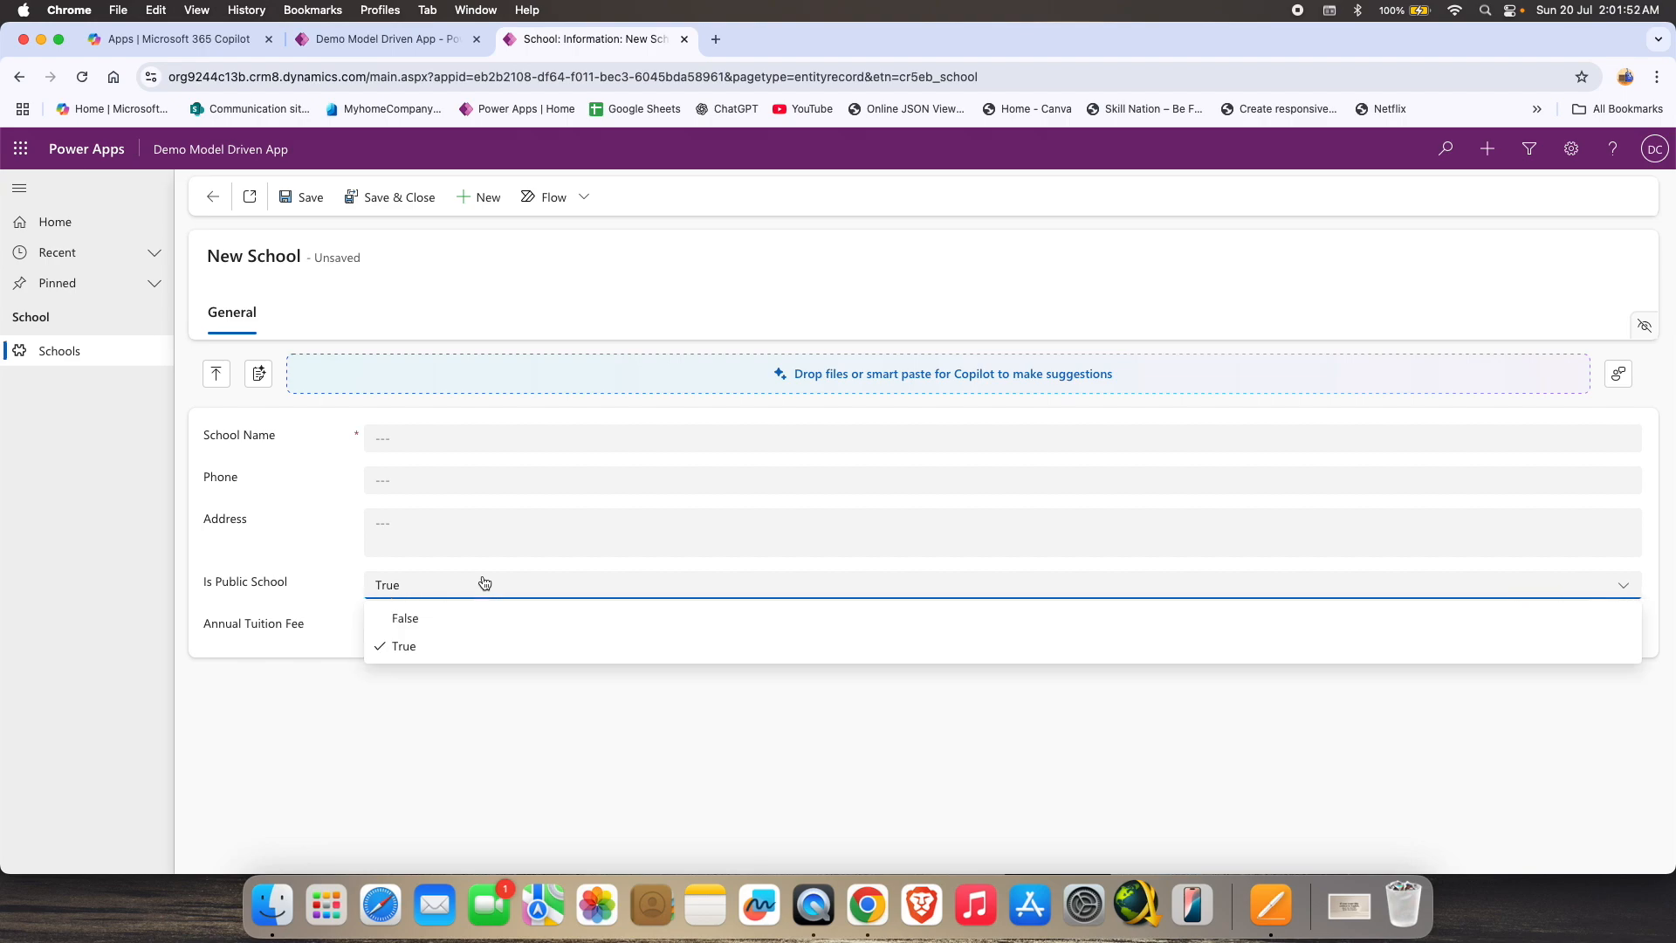
left_click(515, 620)
left_click(434, 623)
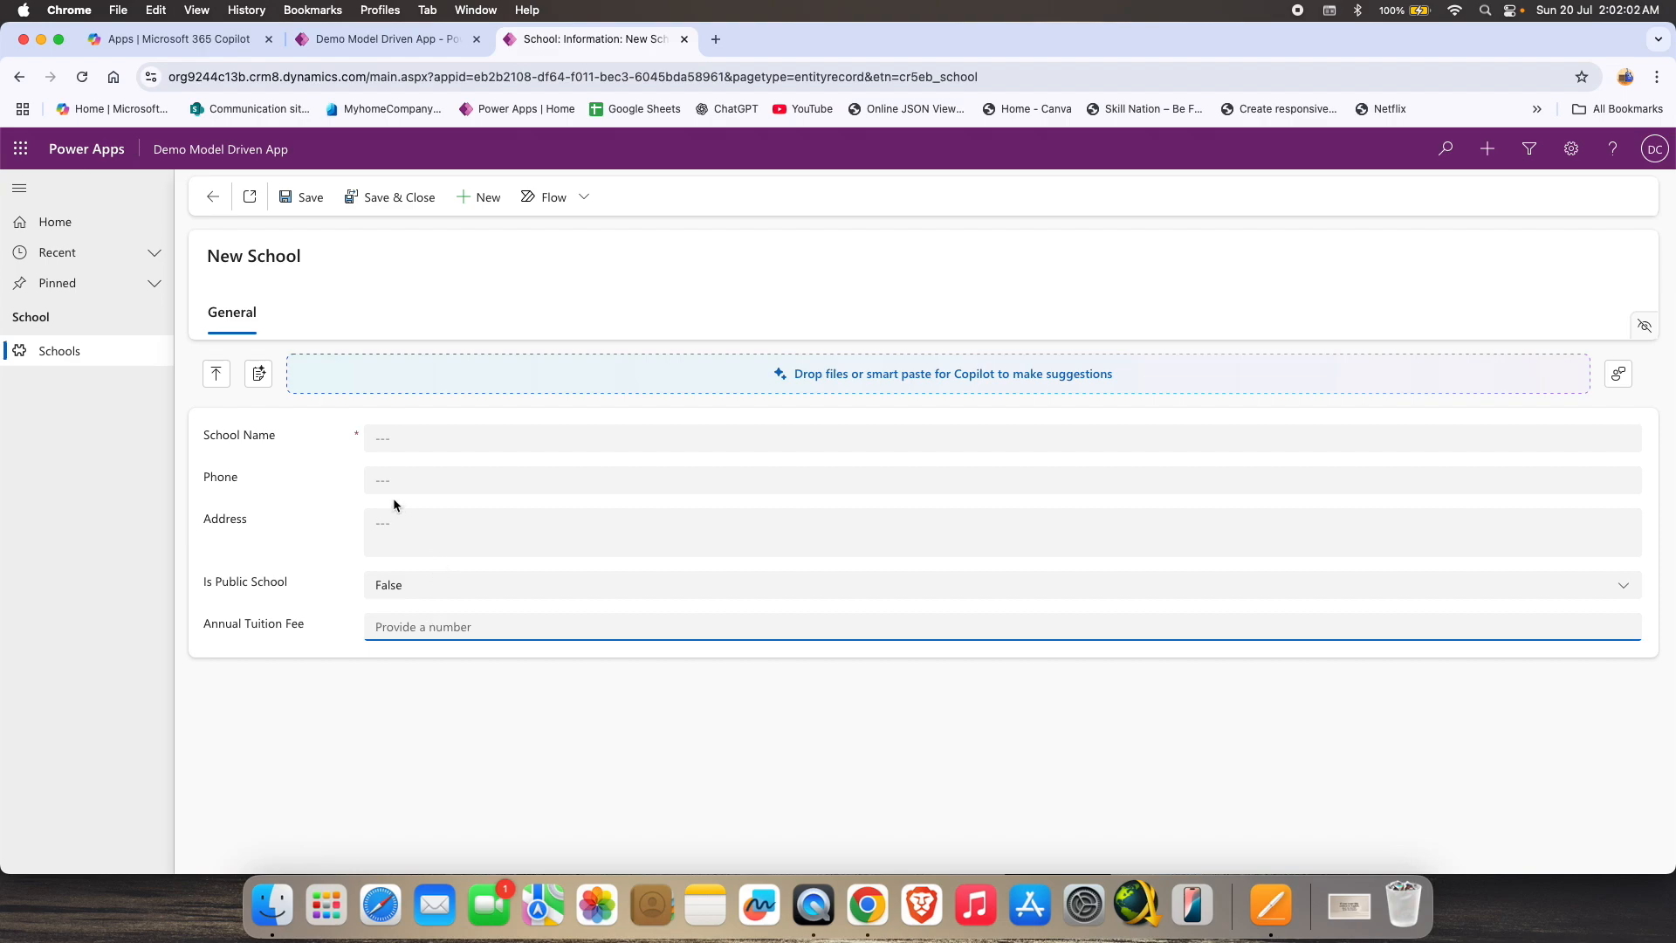
left_click(213, 196)
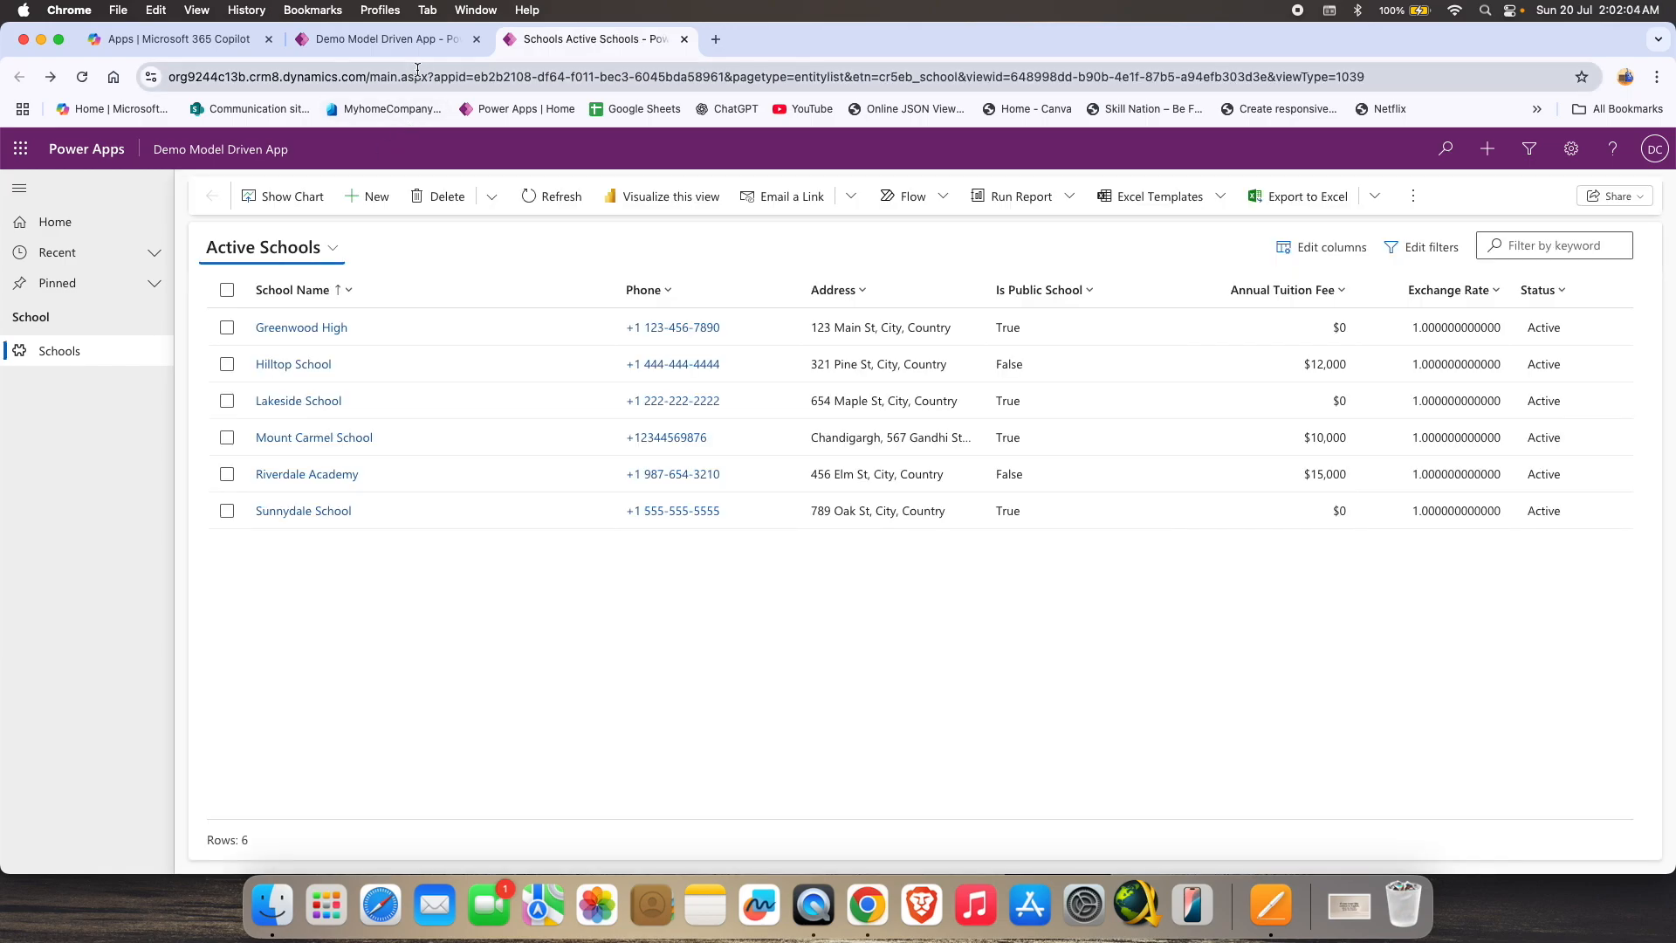
Leave the app designer for the School table in the solution and create a new business rule for it.
left_click(434, 41)
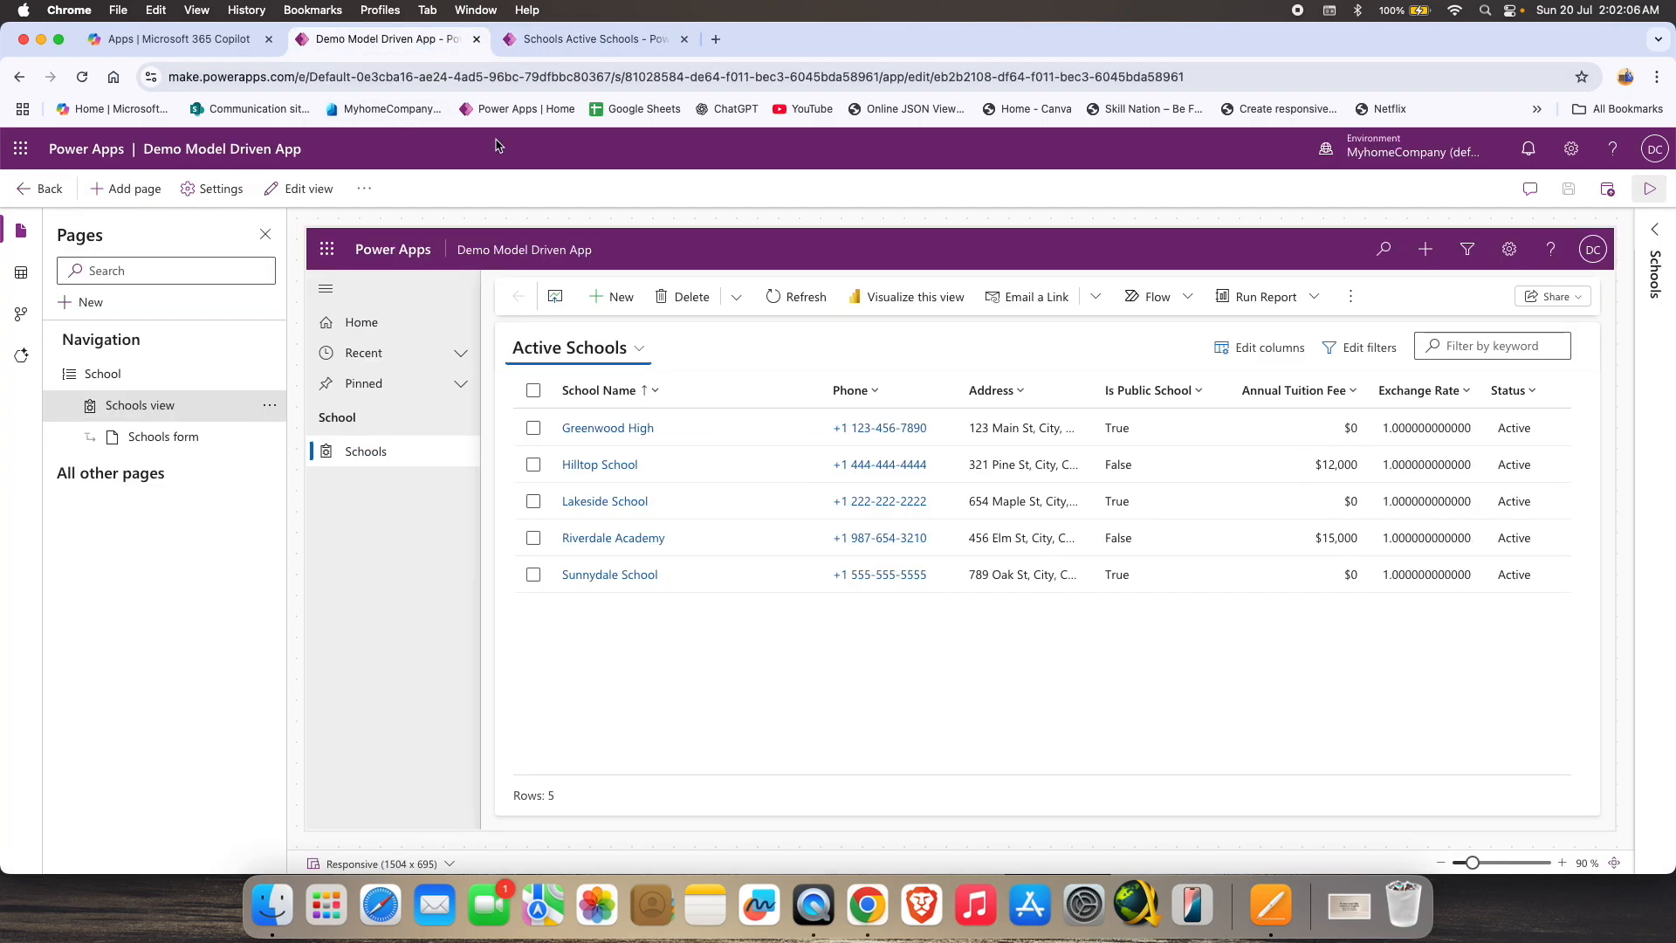
left_click(48, 194)
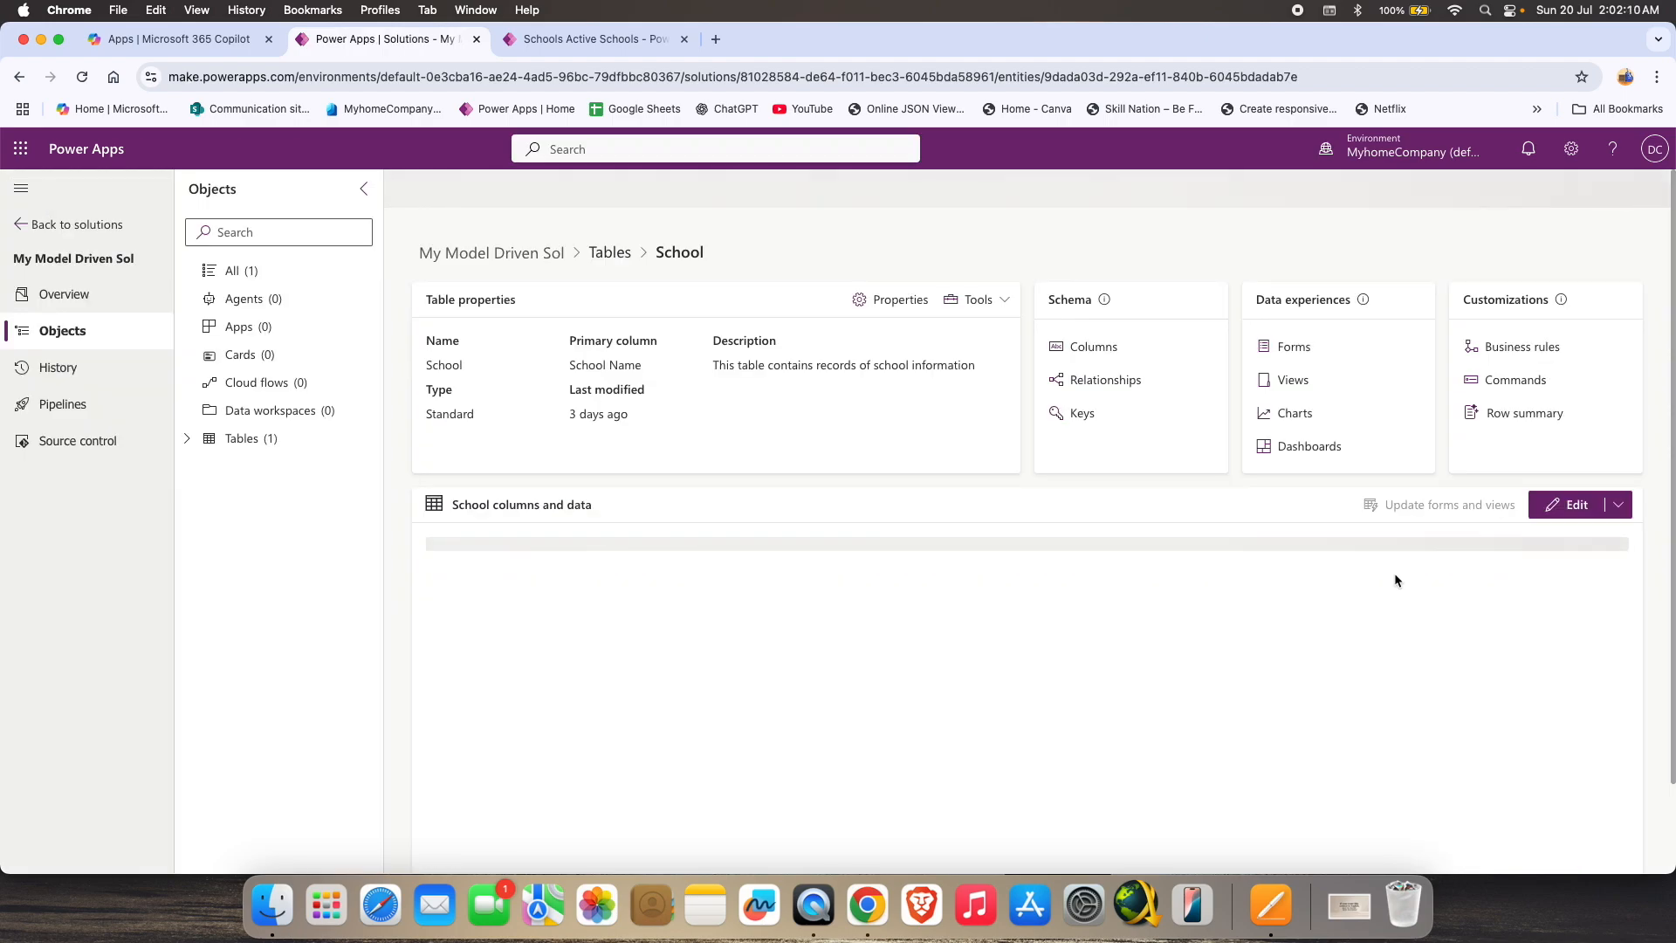
left_click(1514, 348)
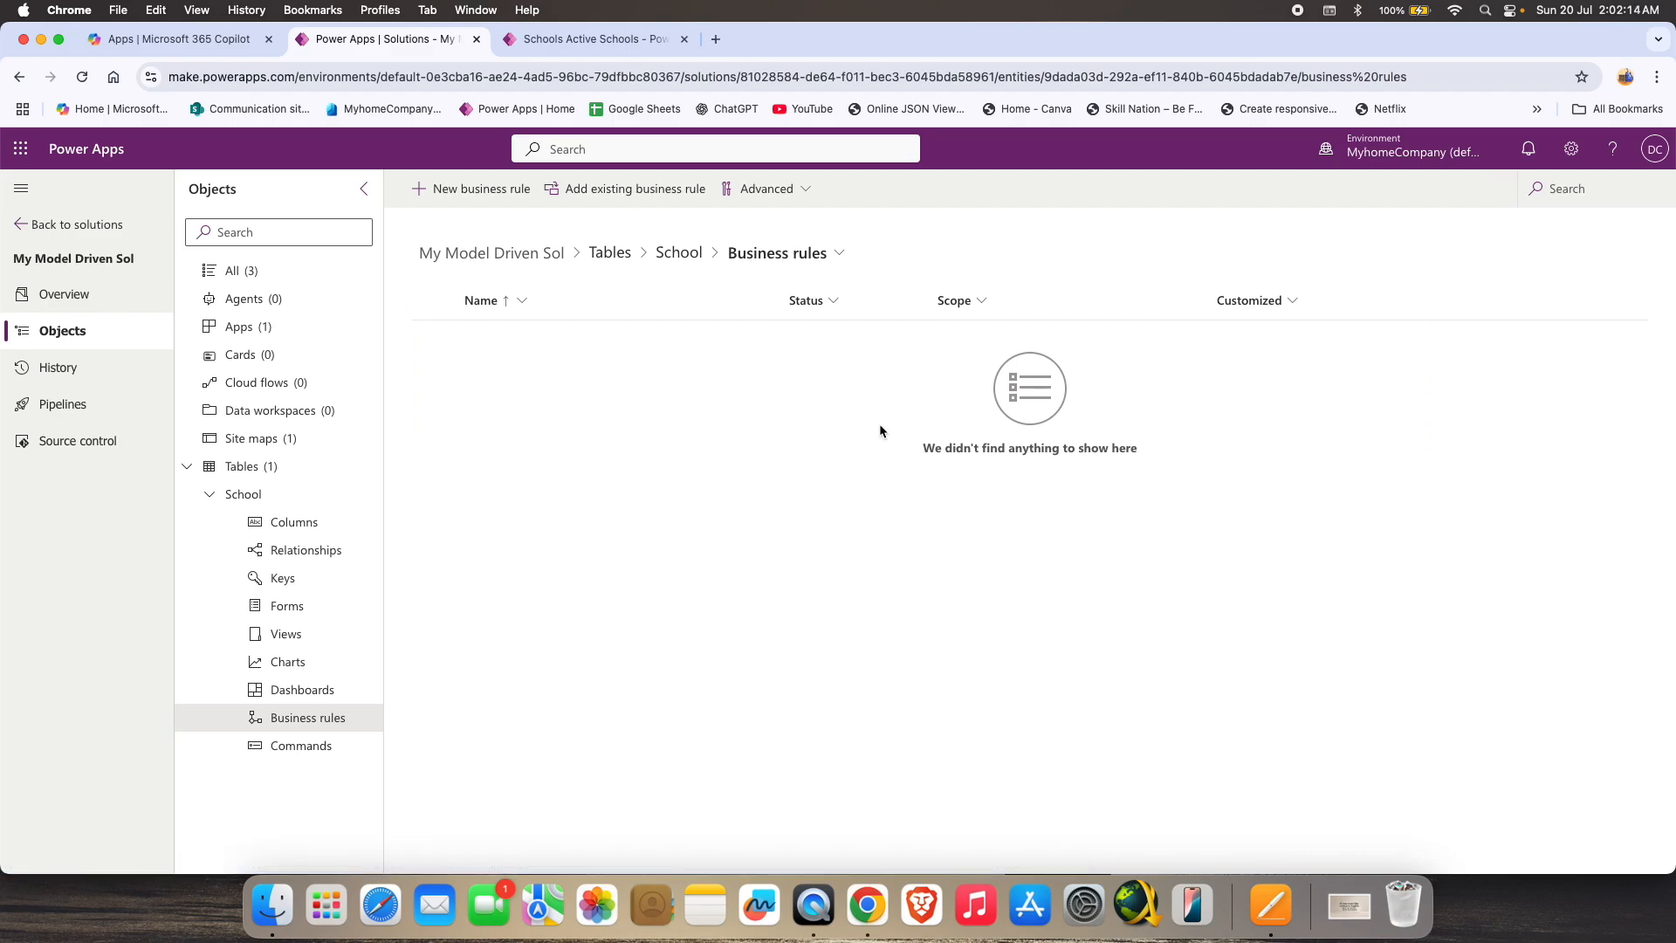
left_click(463, 190)
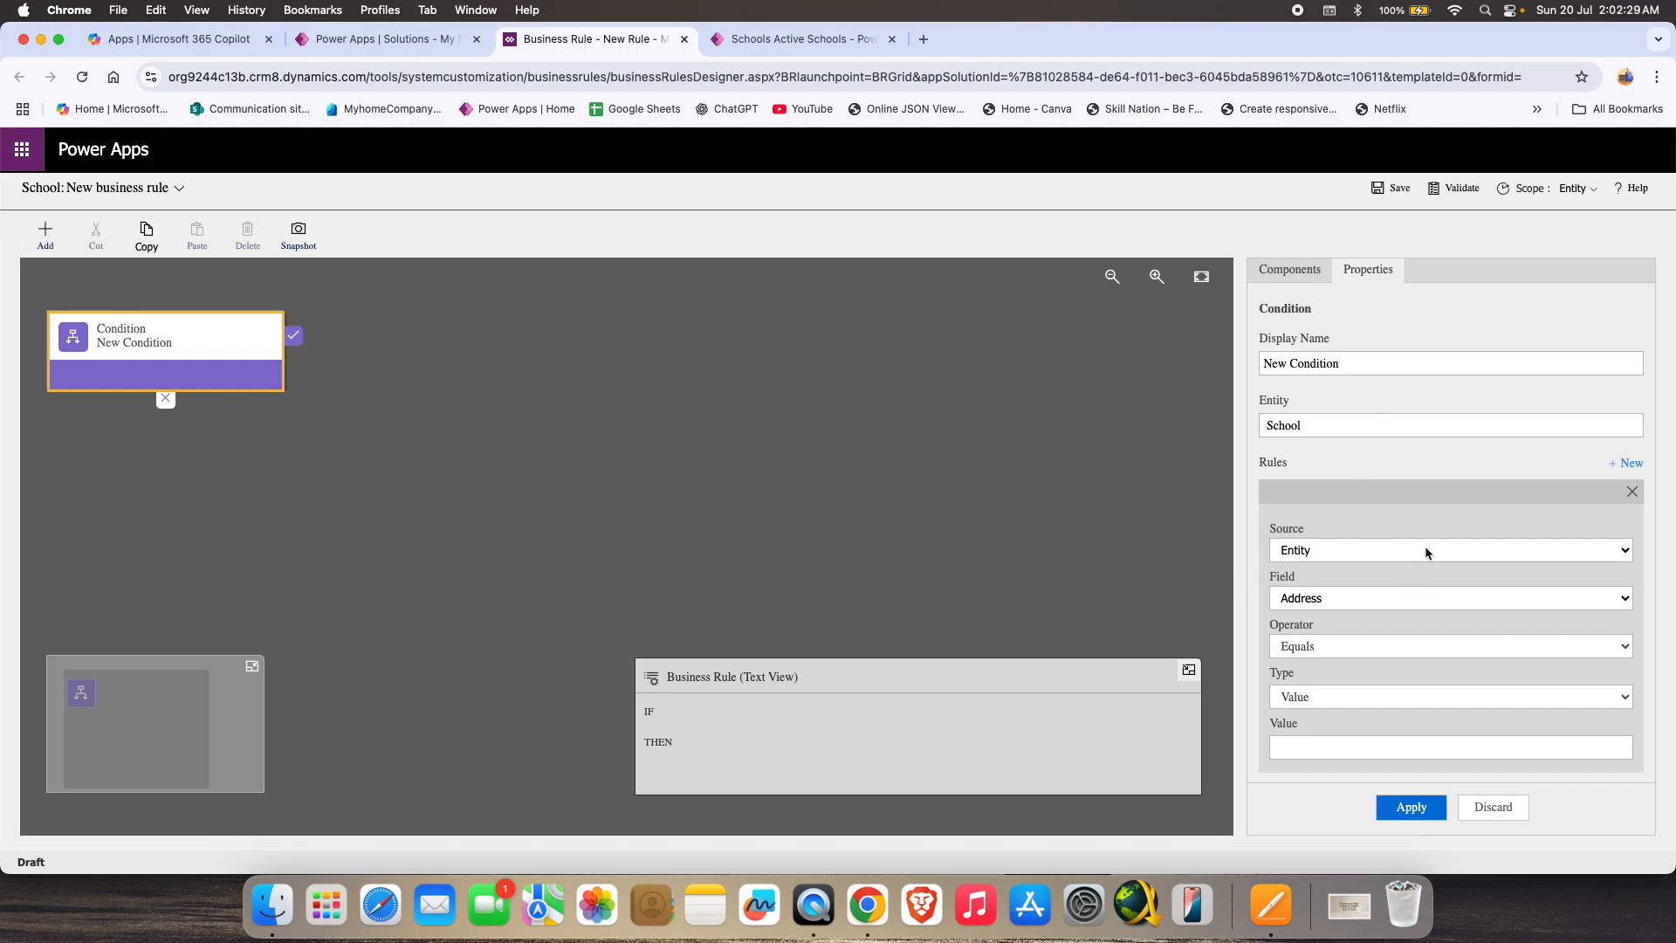
Try to set the business rule's condition to Is Public School Equals True.
scroll(1431, 531, "down", 2)
left_click(1396, 511)
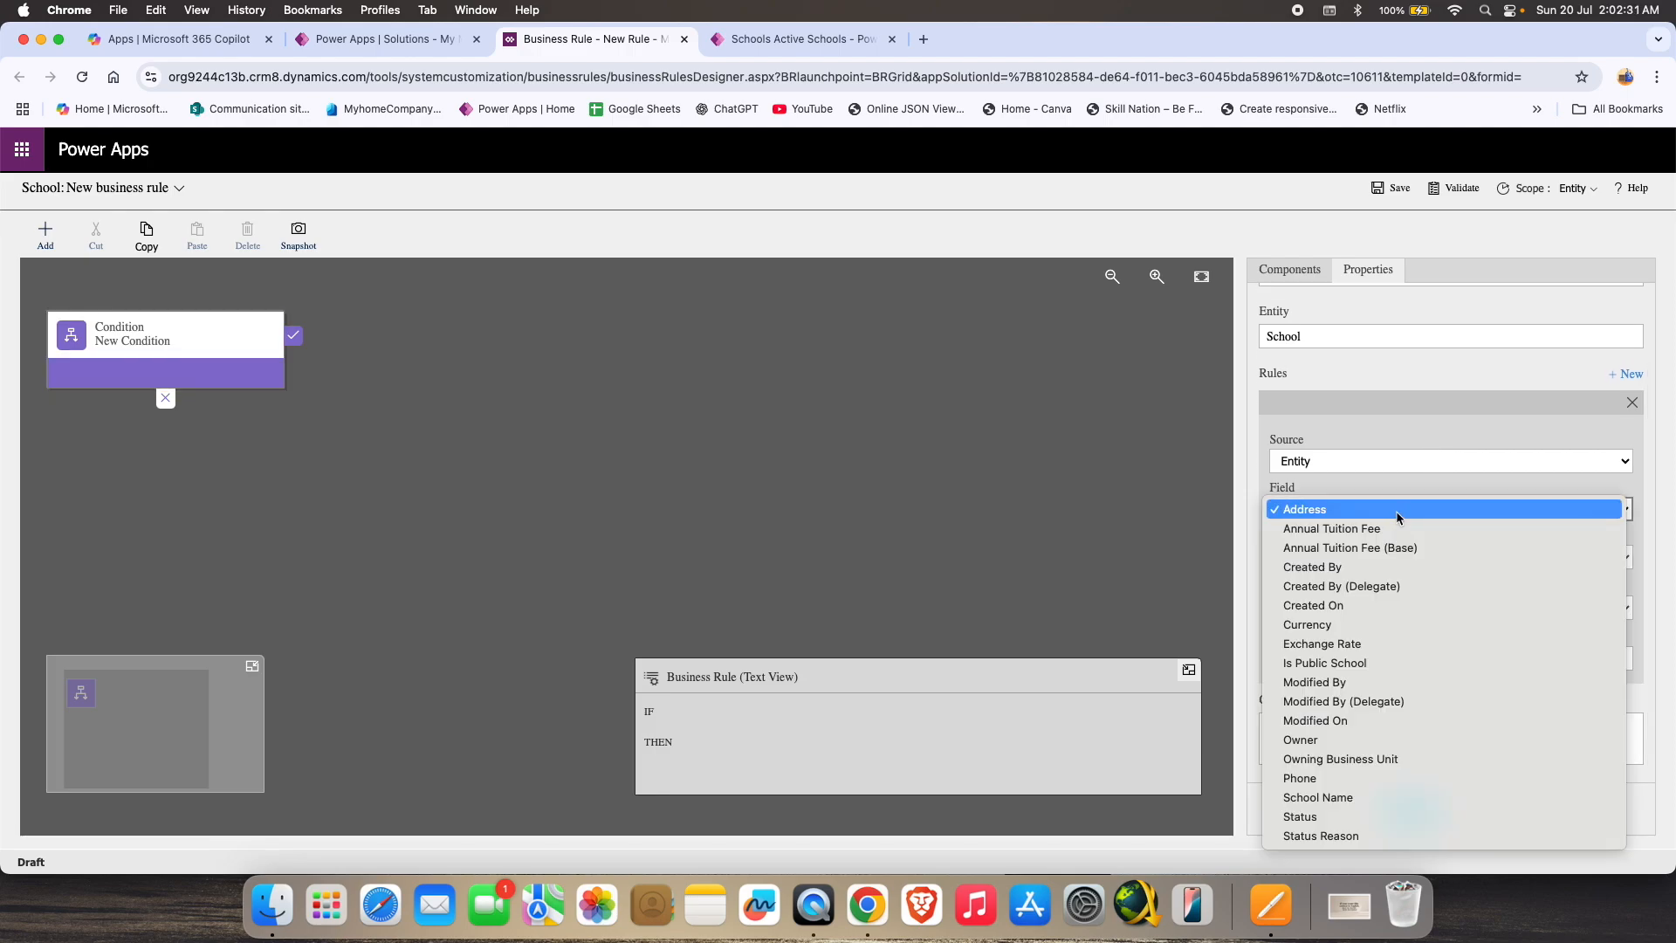
left_click(1403, 663)
left_click(1284, 660)
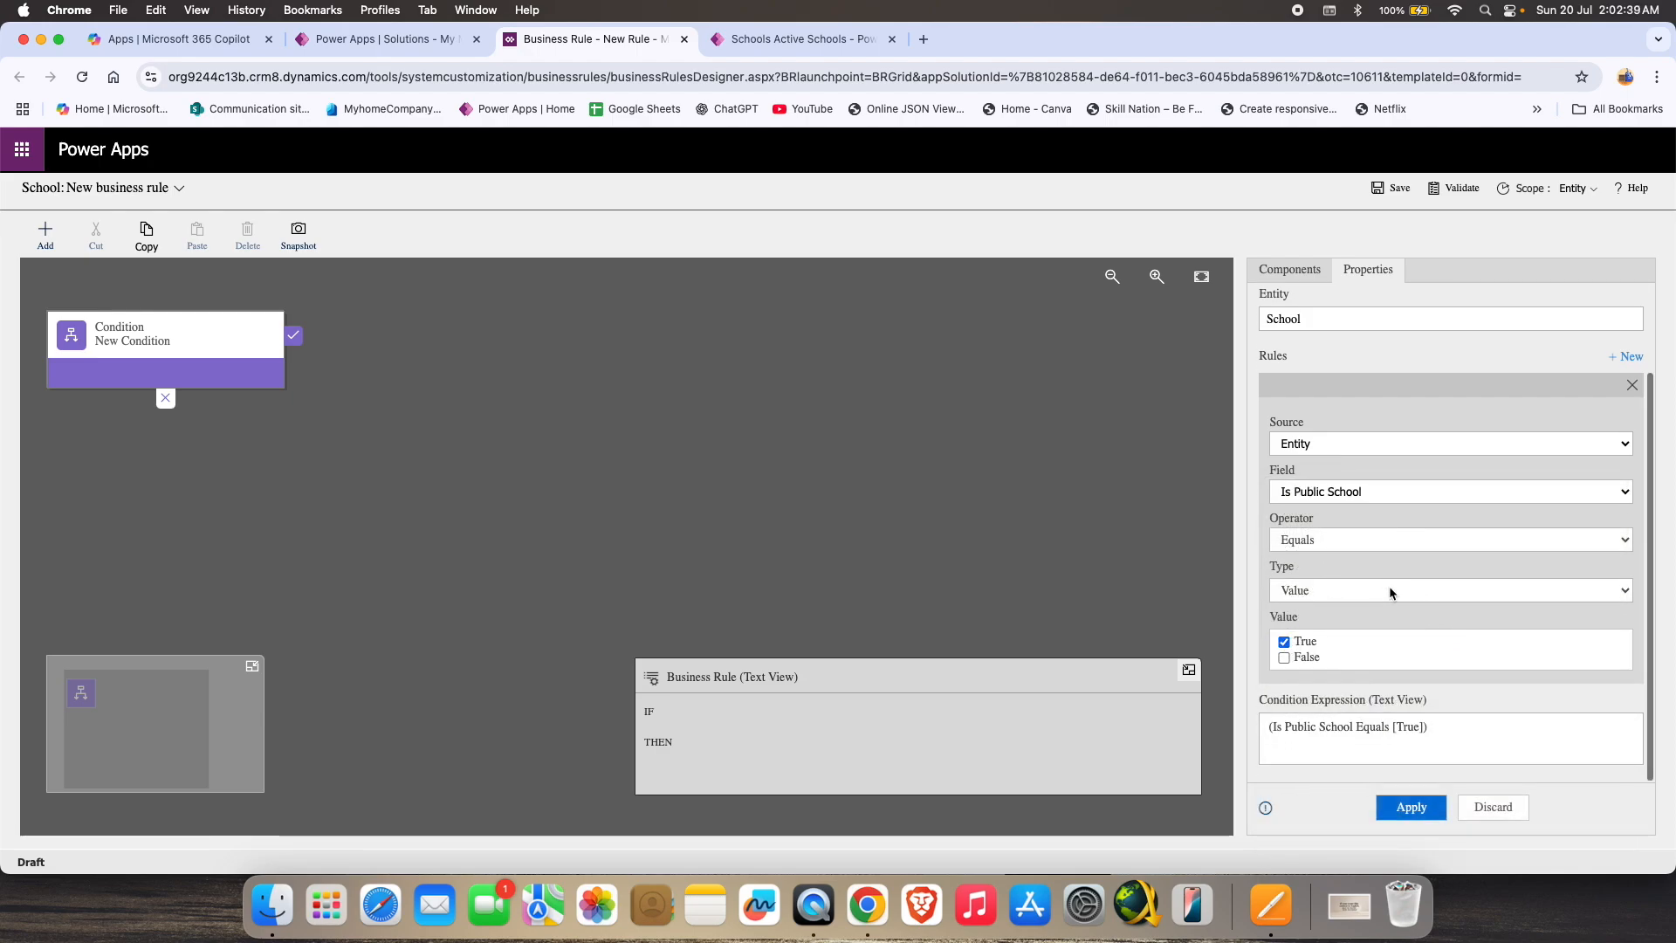
Add a Set Field Value action to the condition's true branch that sets Annual Tuition Fee to 0, and apply it.
left_click(44, 234)
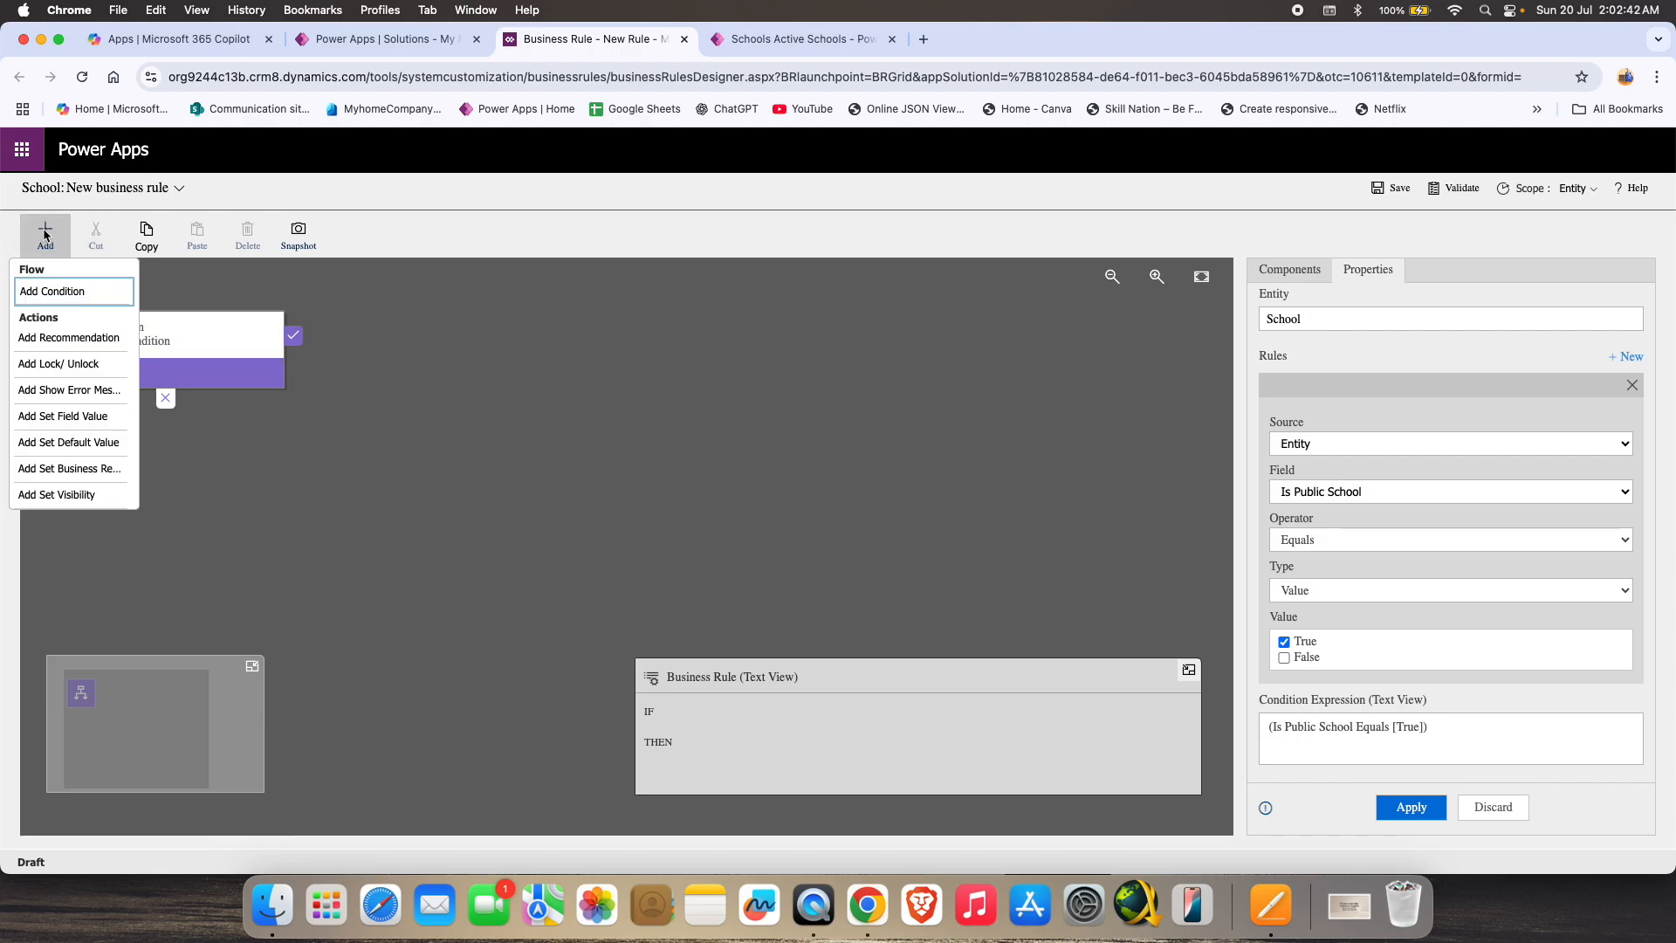
left_click(63, 416)
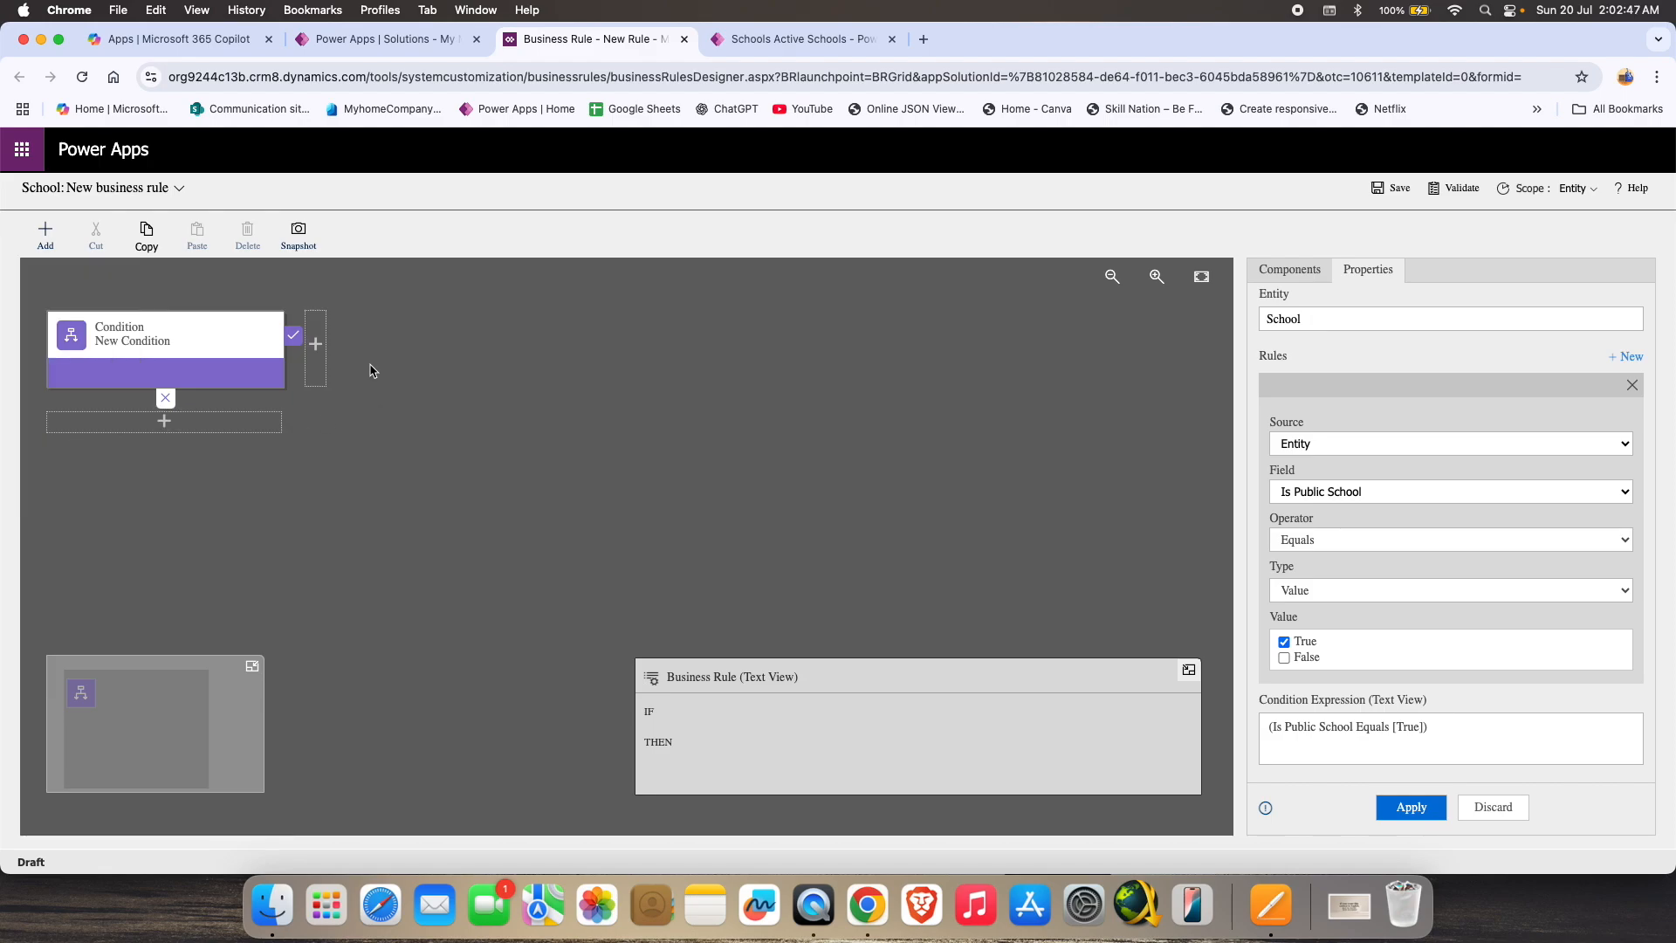
left_click(317, 345)
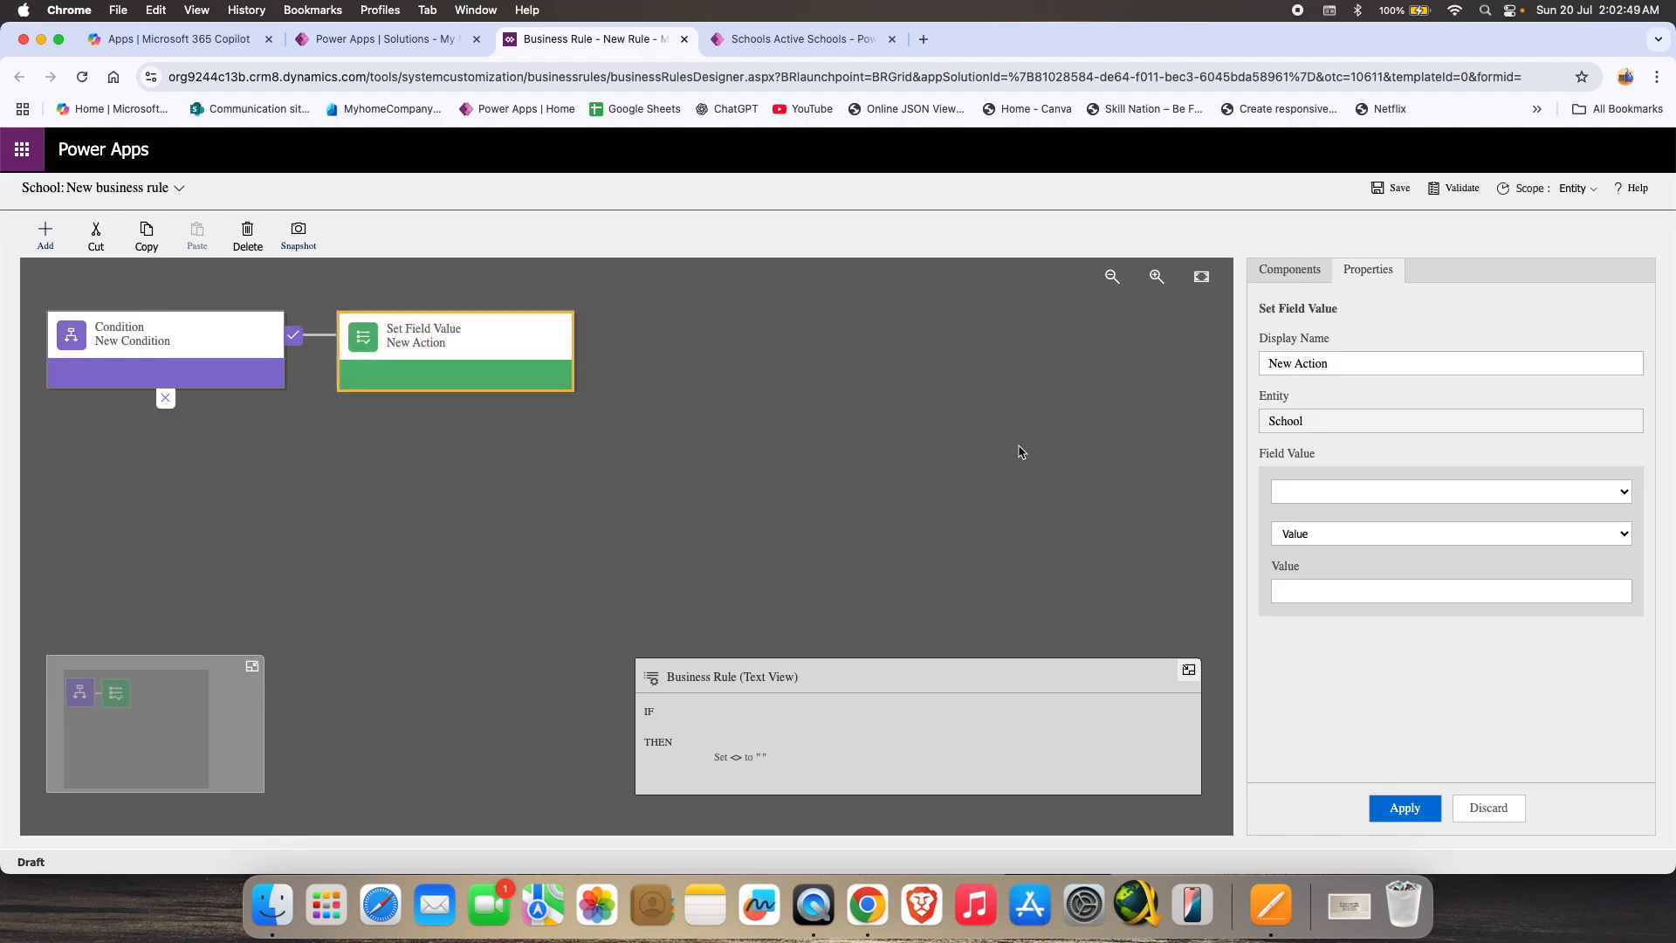
left_click(1304, 495)
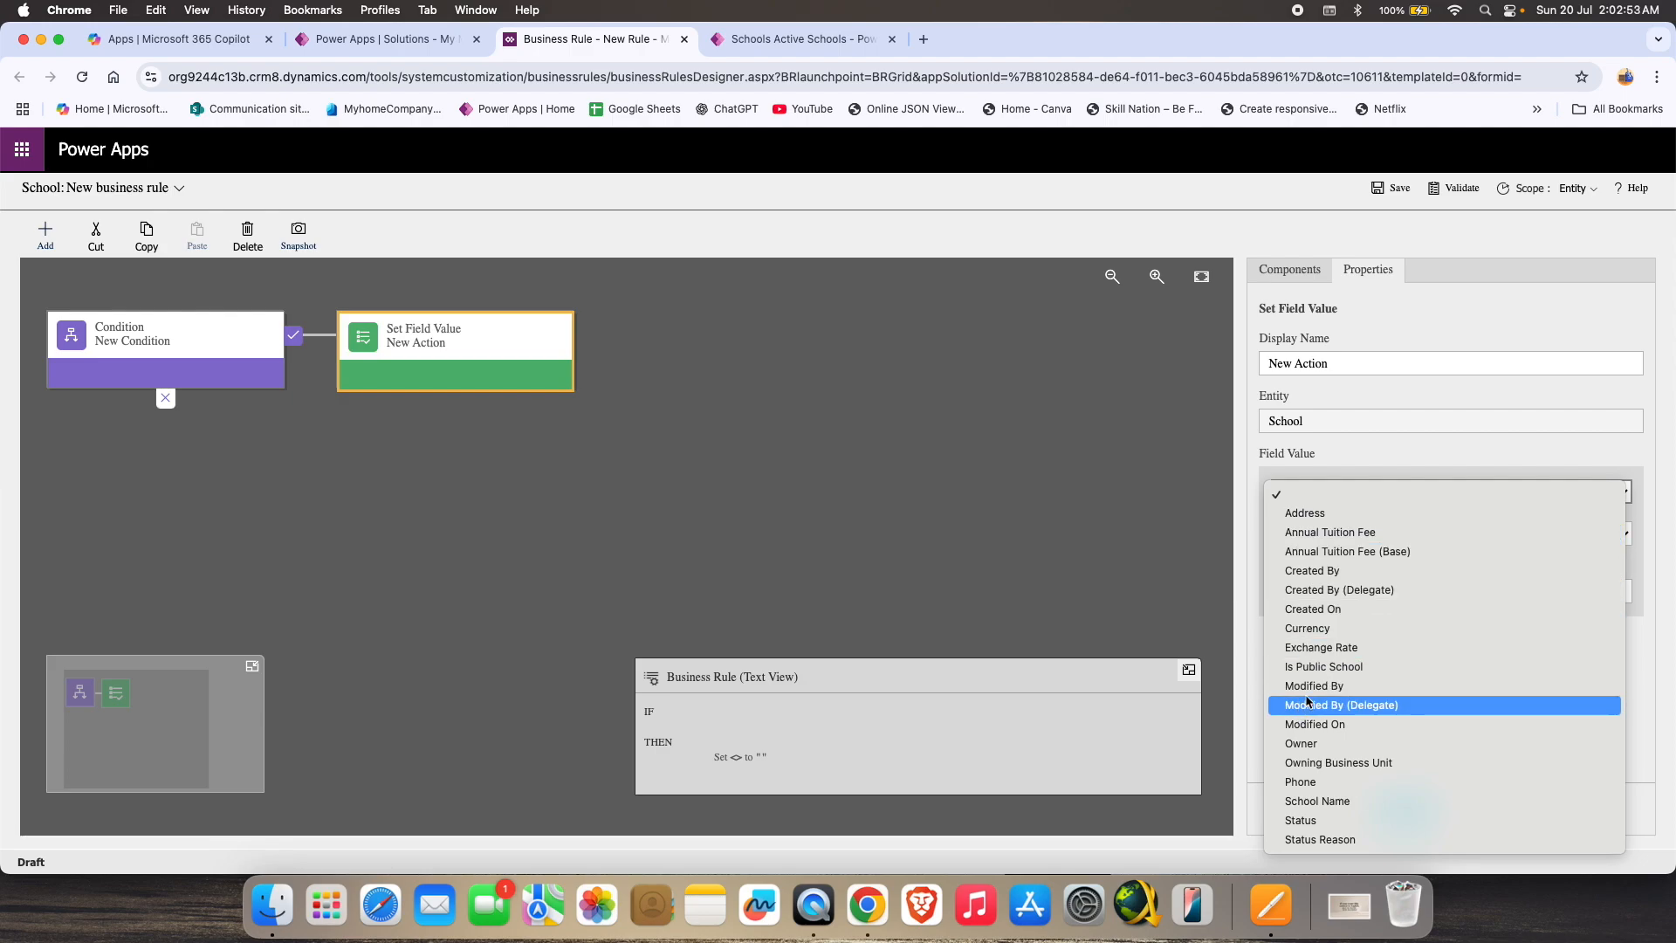
left_click(1341, 533)
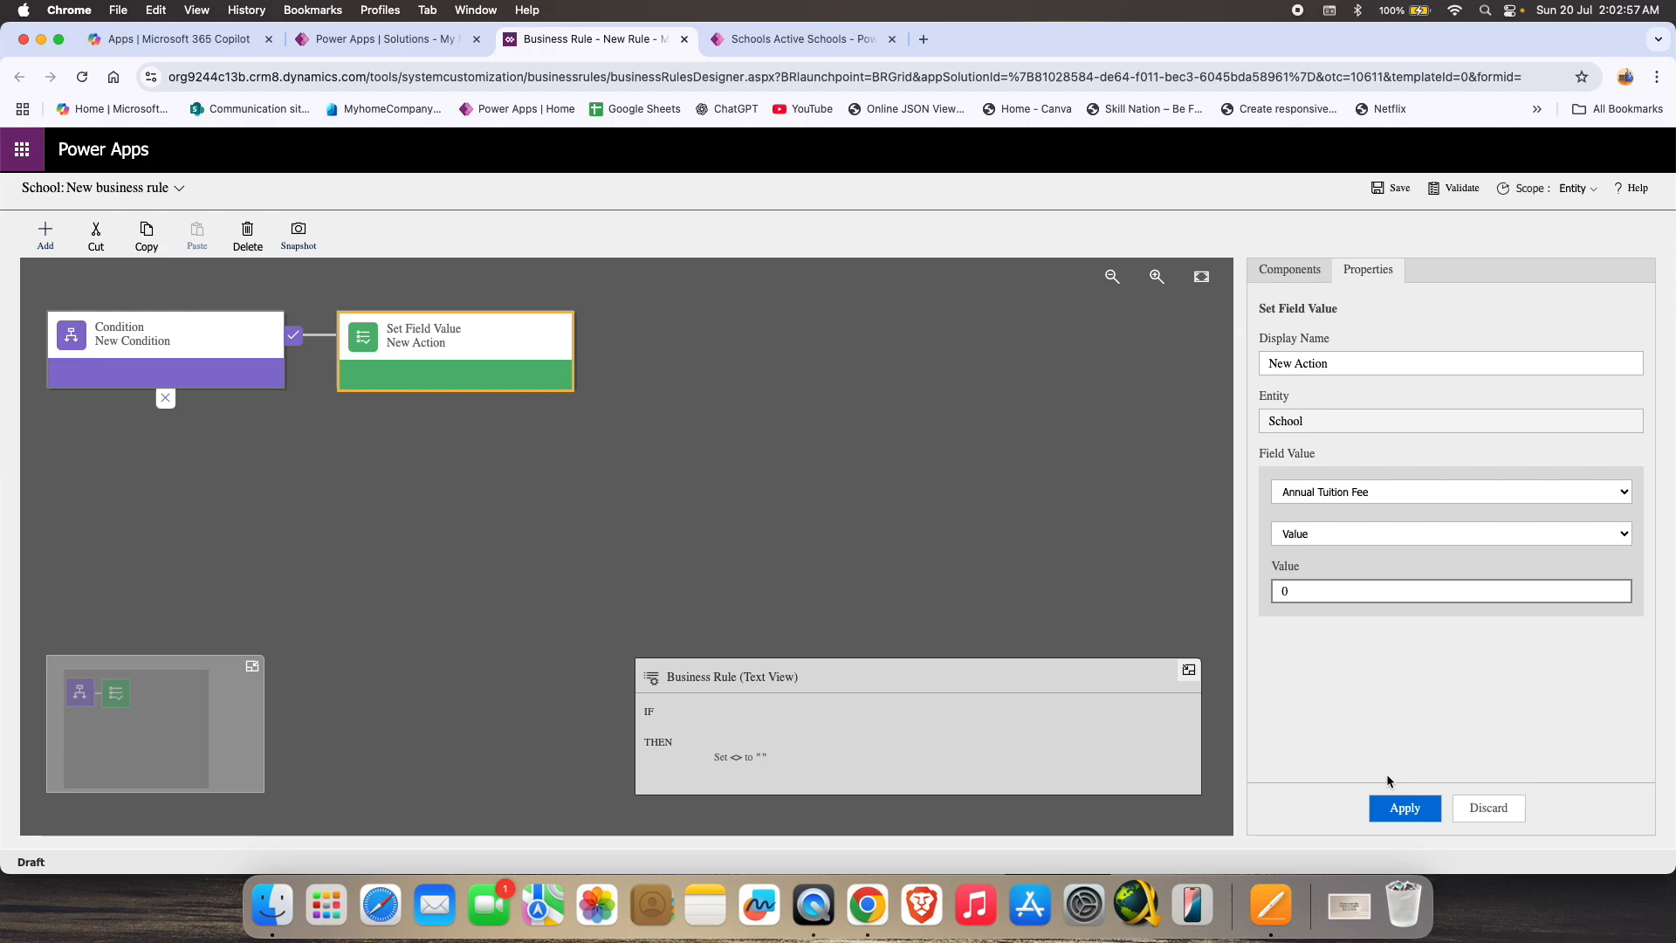
left_click(1405, 809)
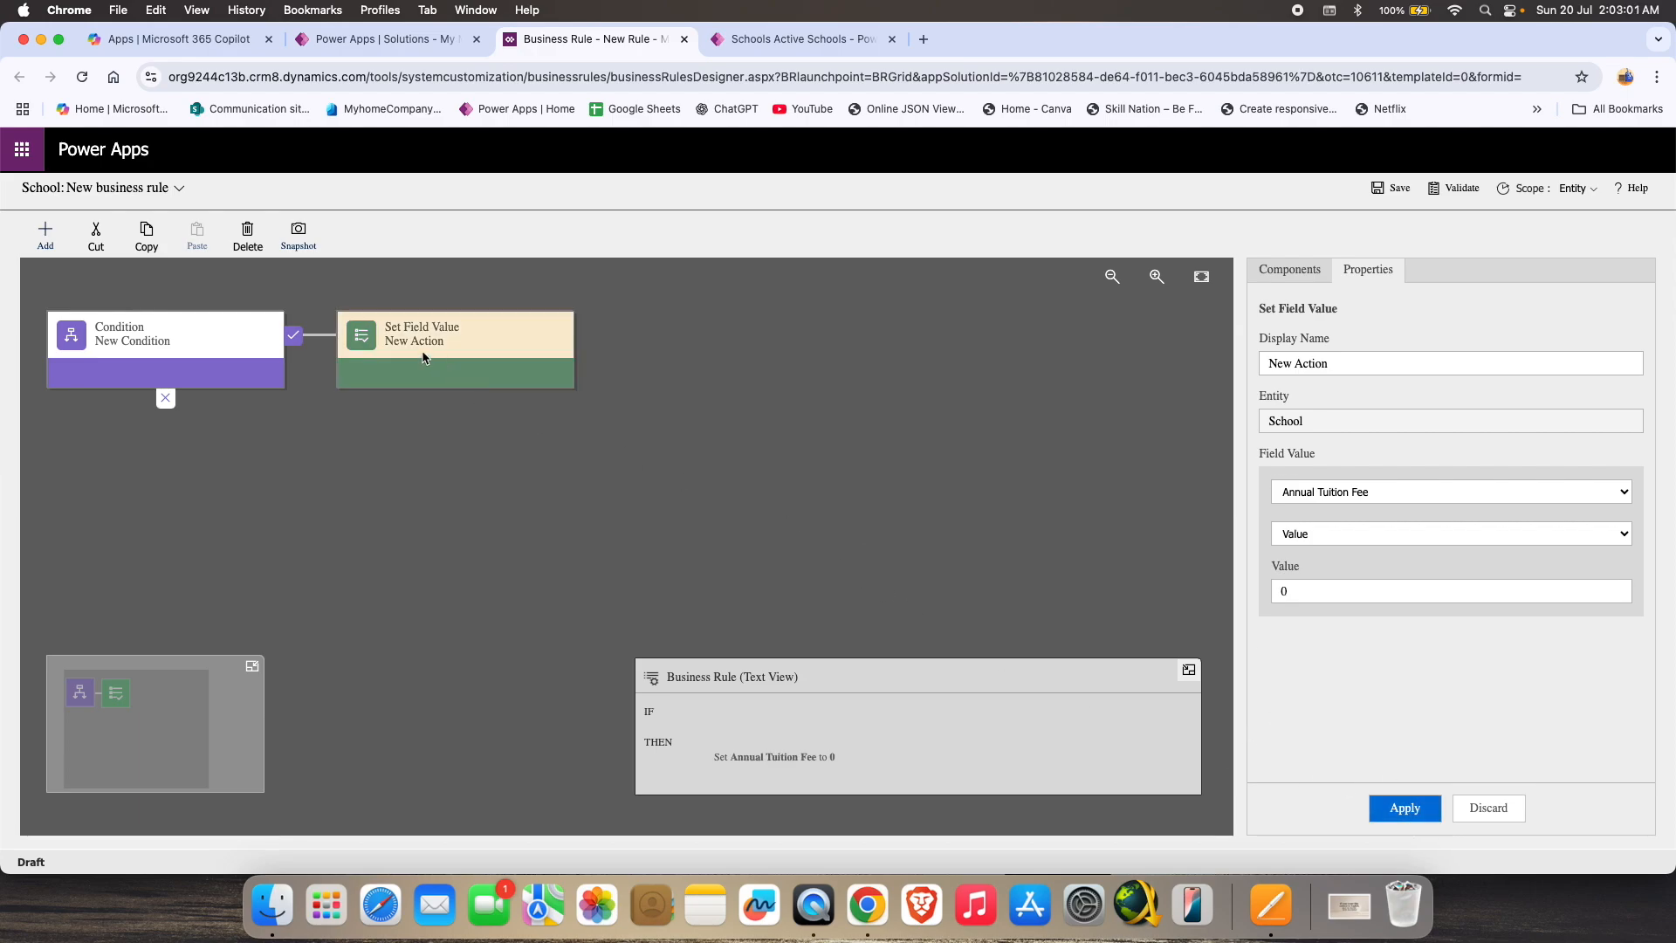
Add a Lock/Unlock action after the Set Field Value action that locks Annual Tuition Fee, and apply it.
left_click(44, 236)
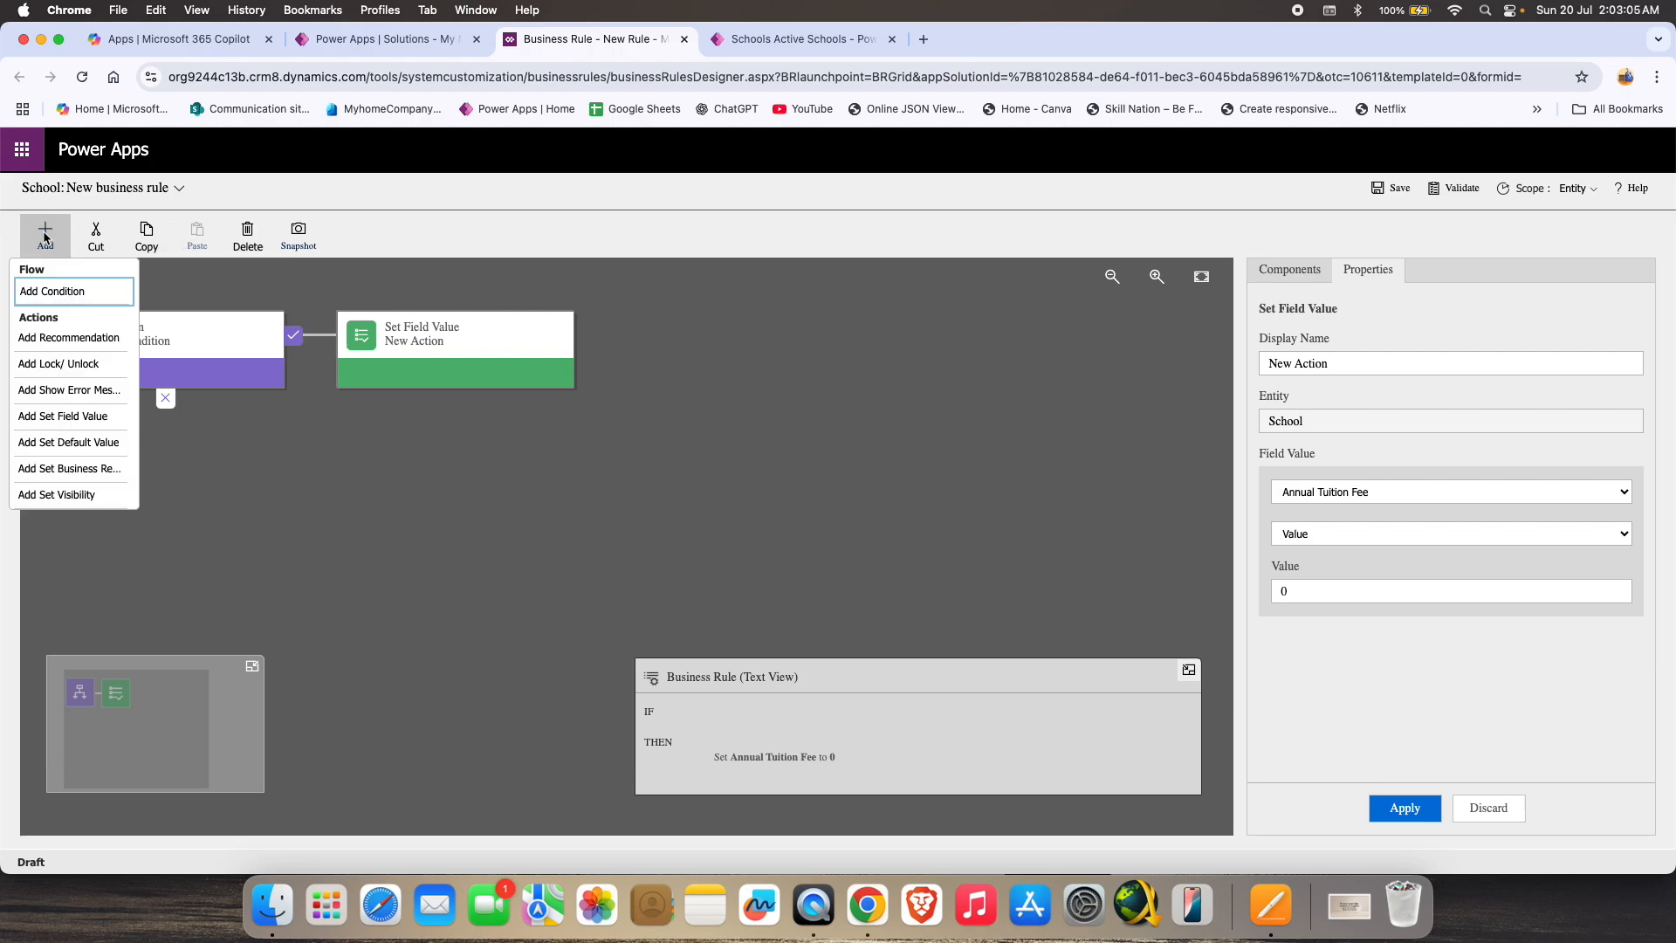
left_click(70, 390)
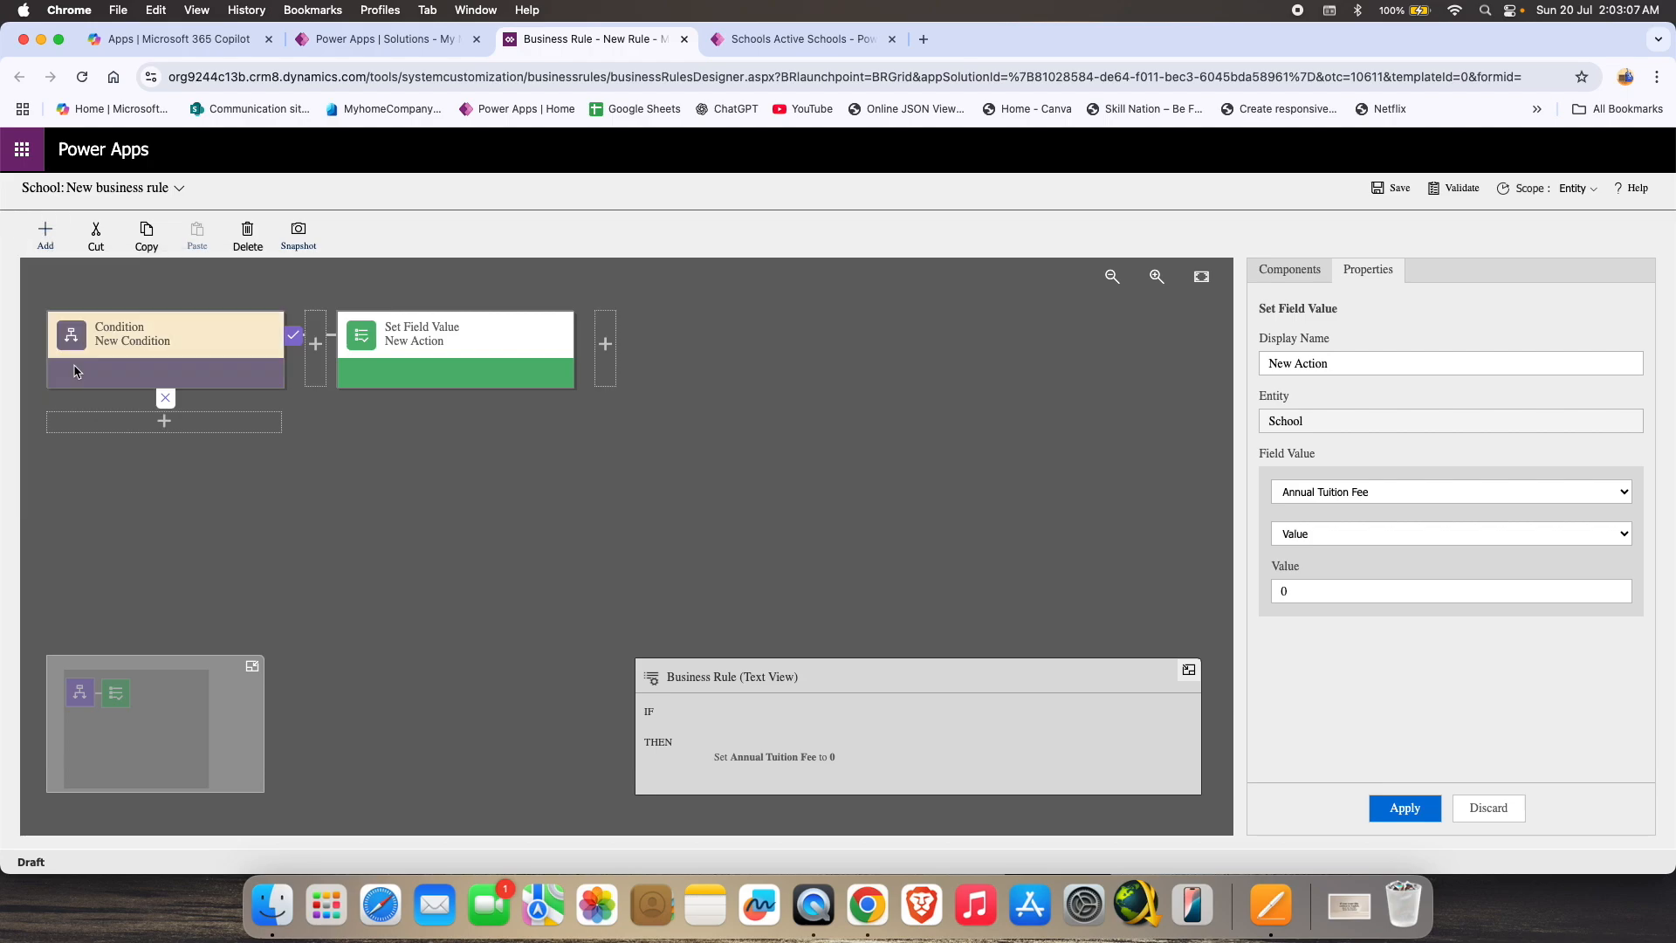
left_click(606, 347)
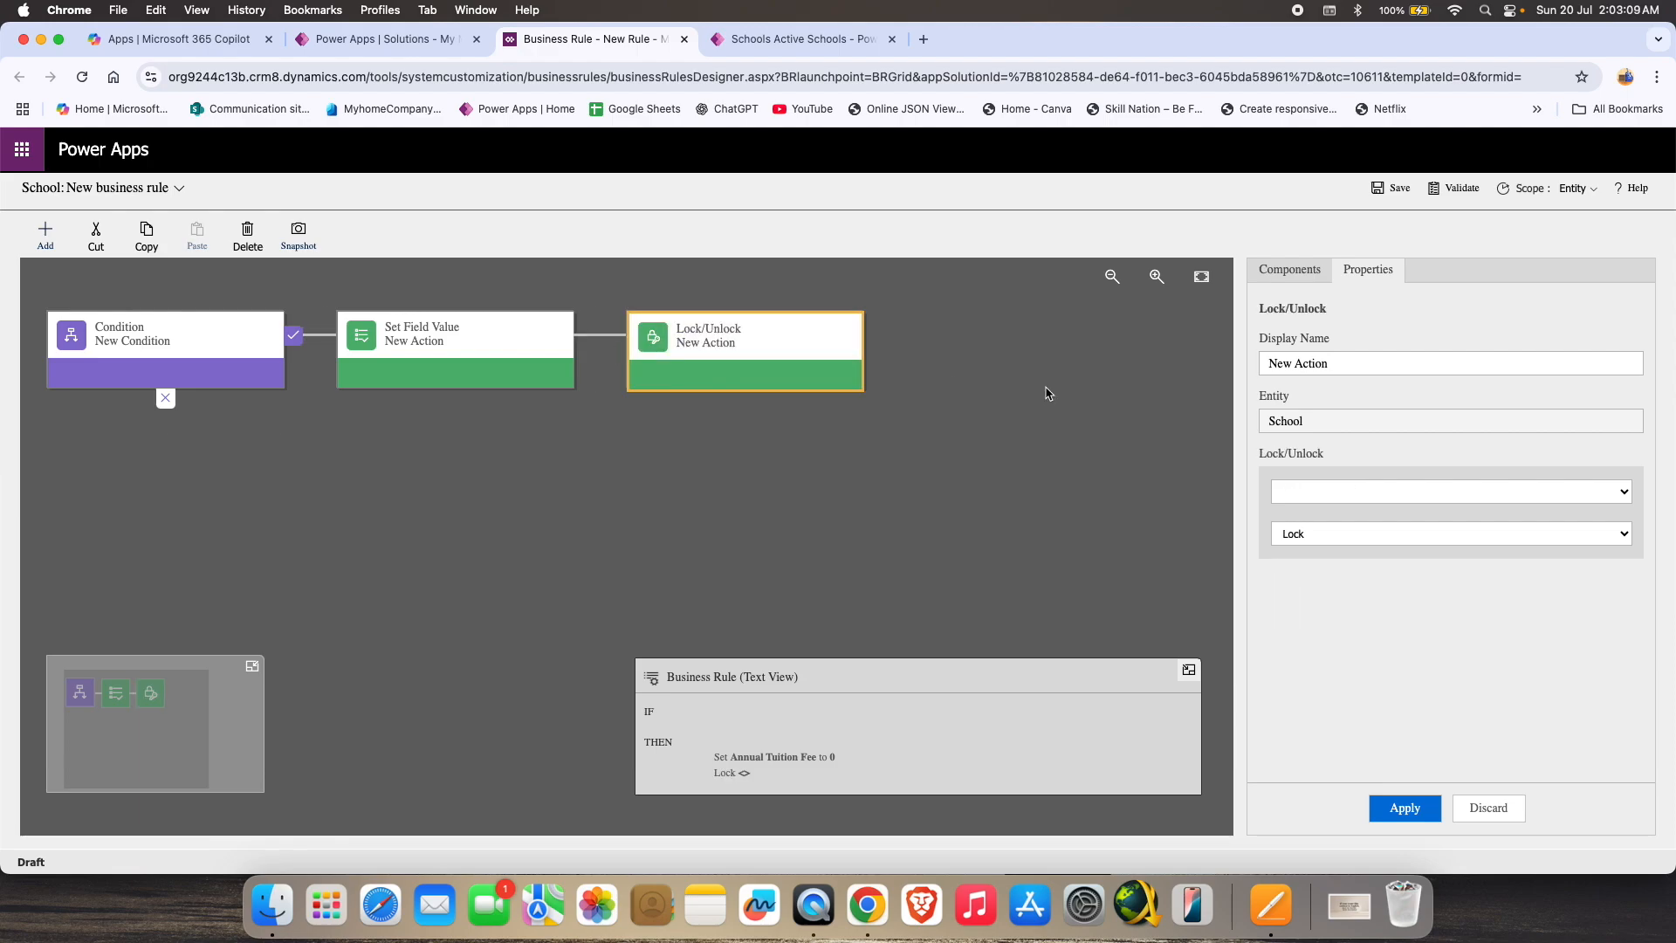
left_click(1344, 493)
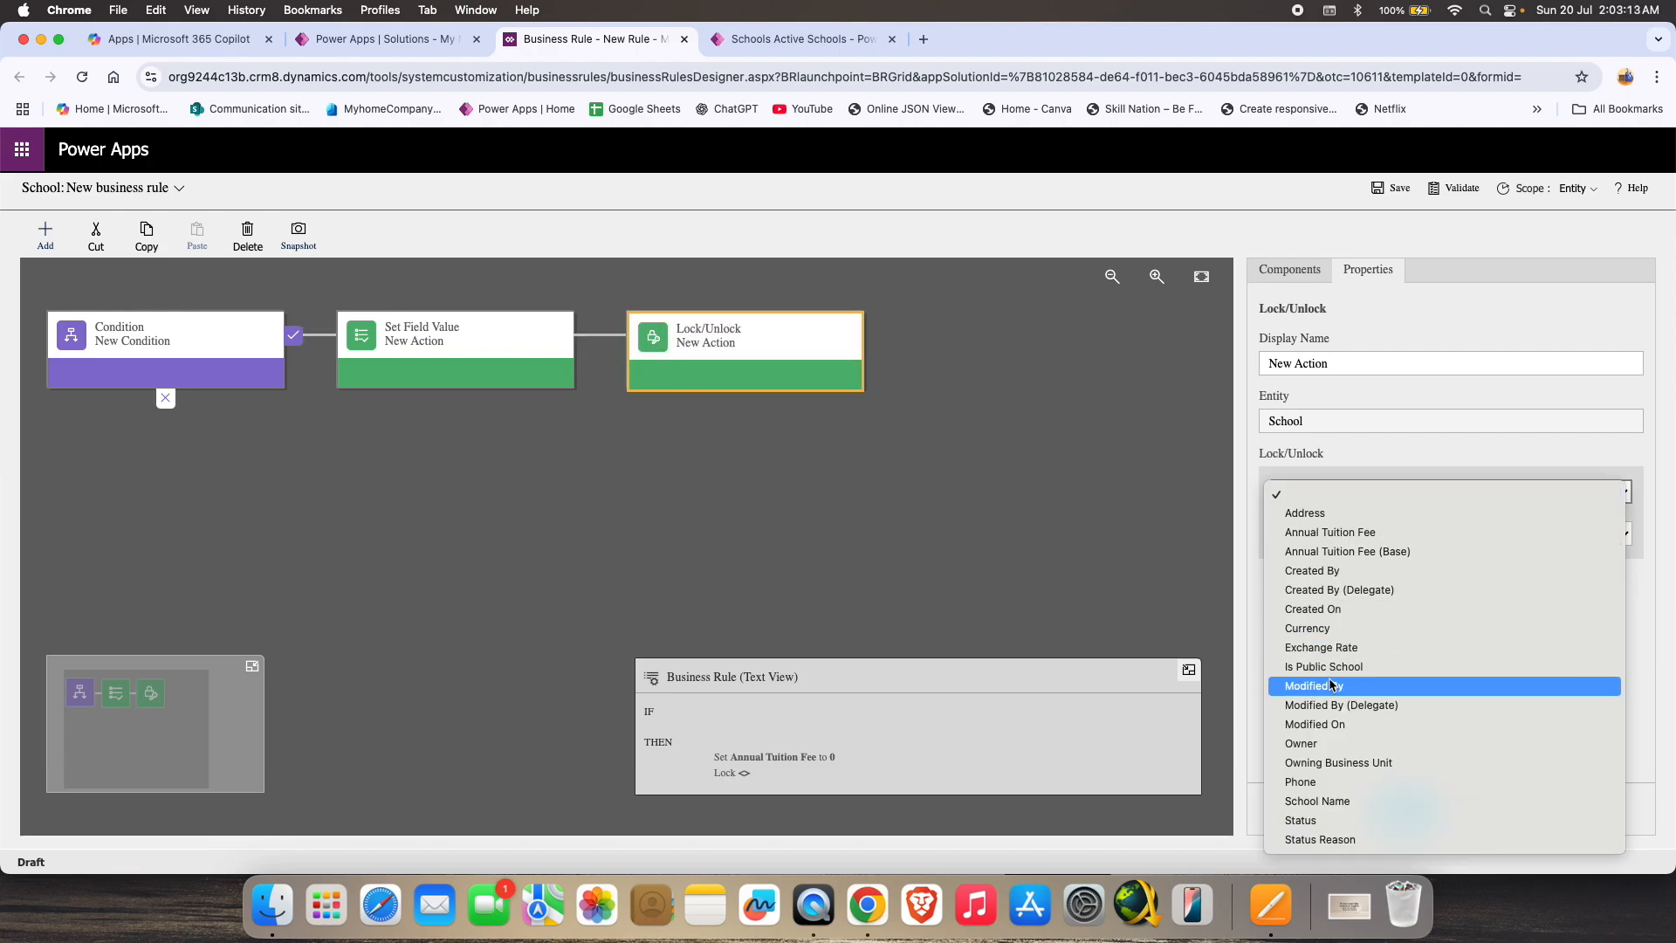
left_click(1339, 533)
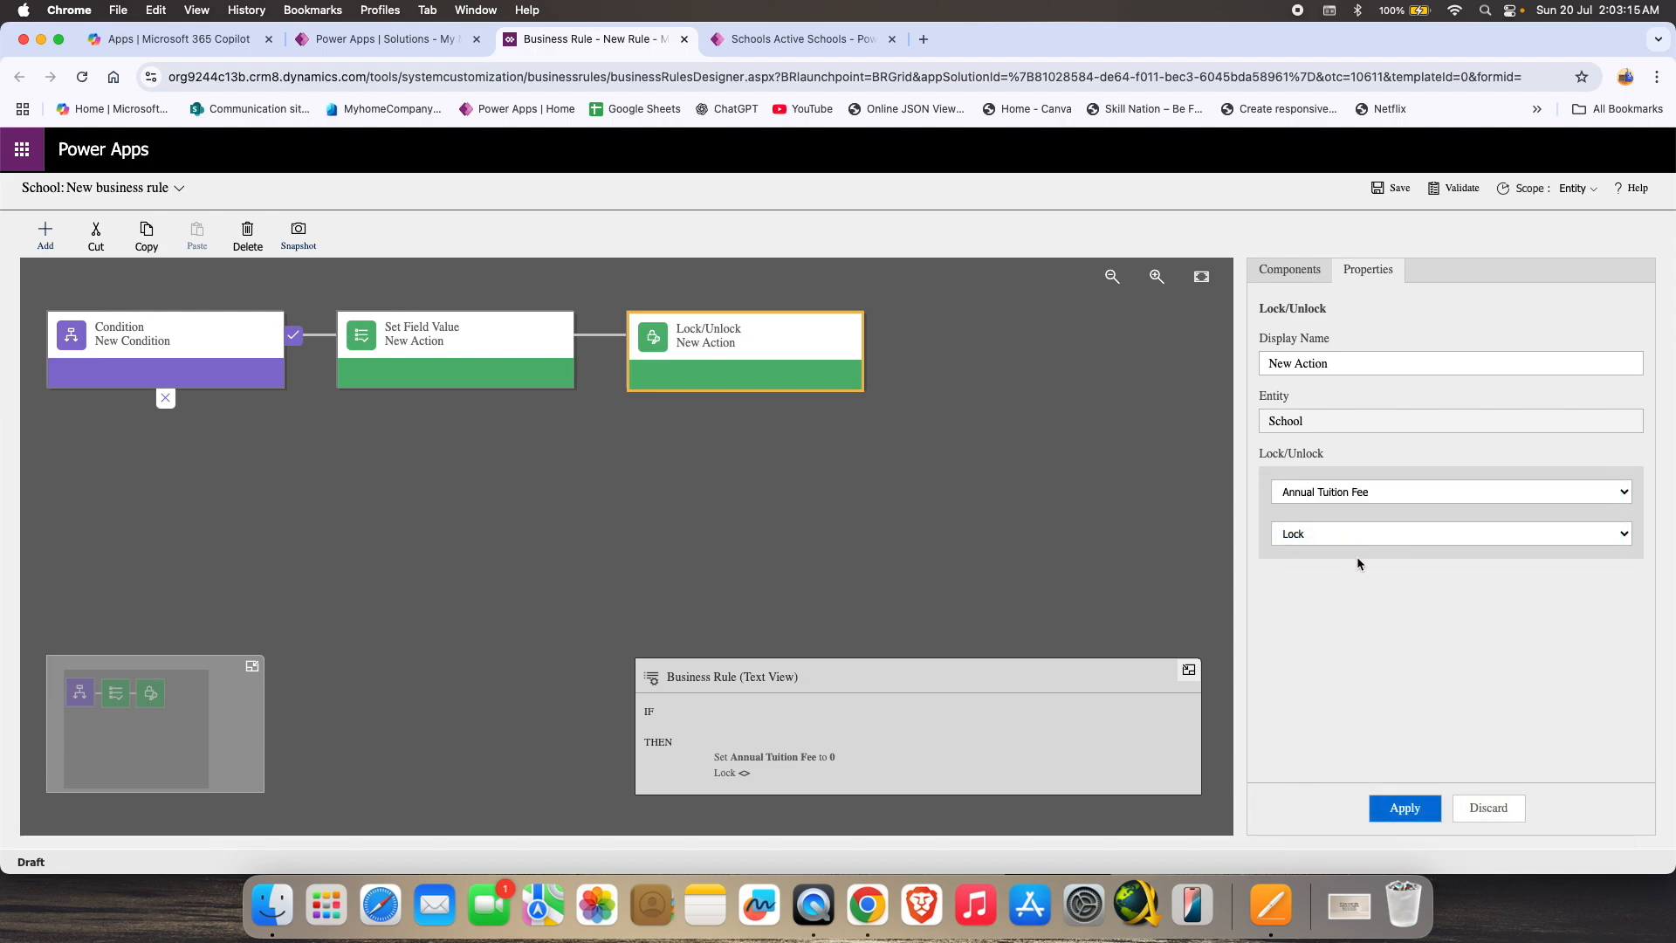
left_click(1407, 819)
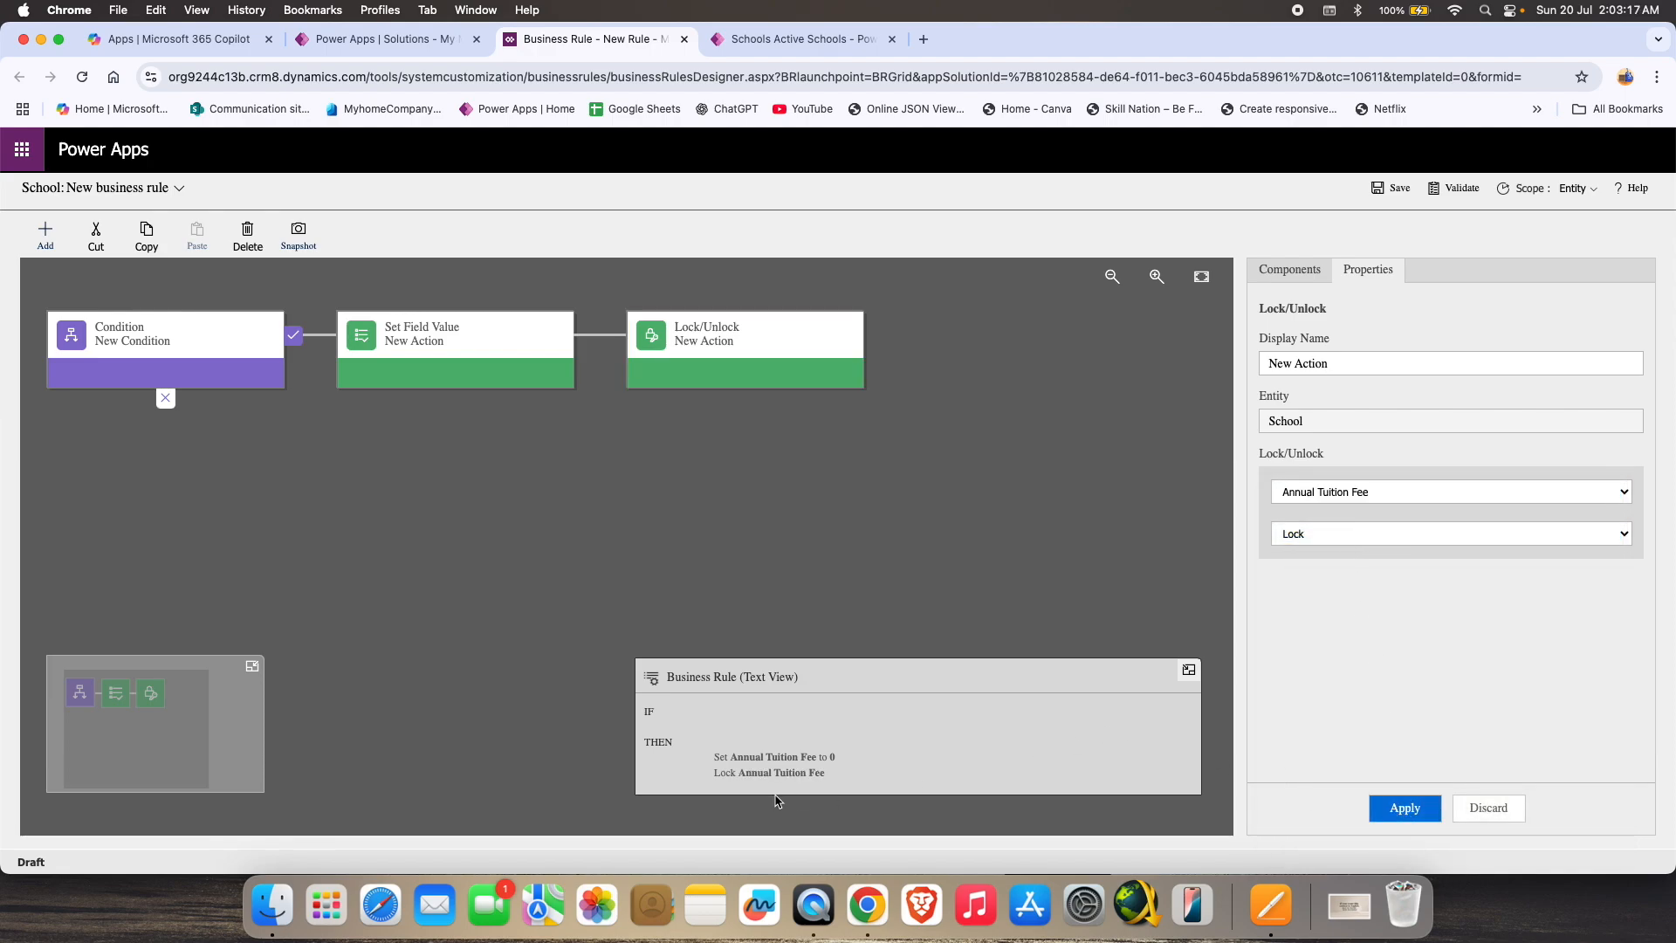
Define the condition rule as entity field Is Public School Equals the value True, apply it and review the rule's text view.
left_click(192, 371)
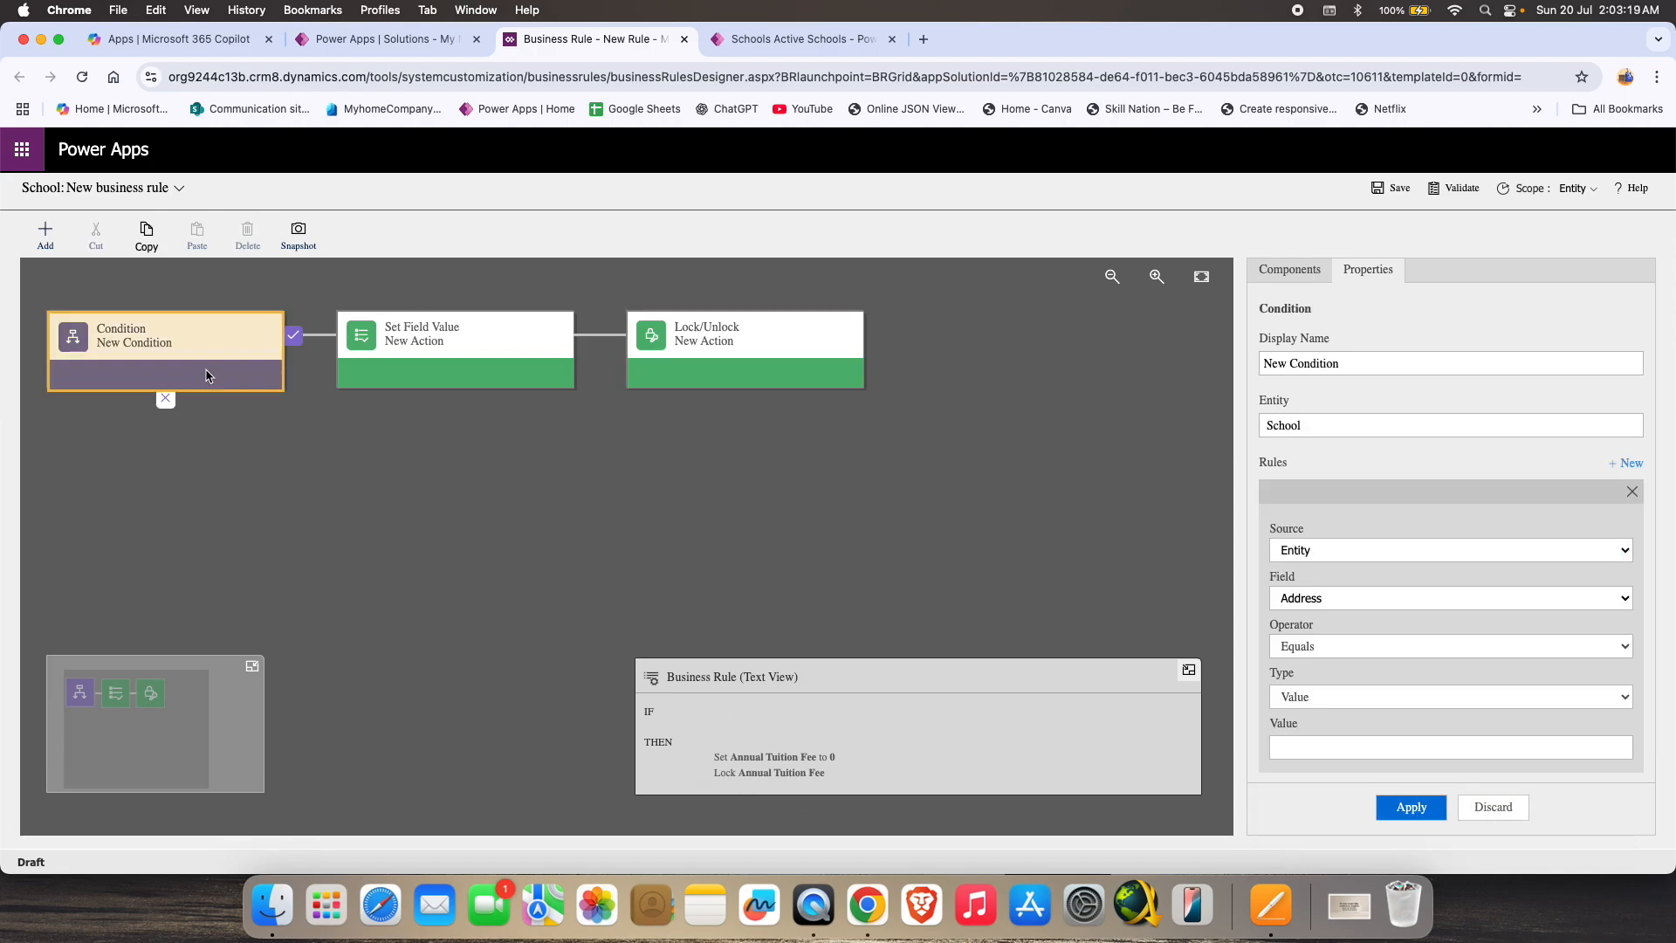
scroll(1441, 657, "down", 2)
left_click(1436, 659)
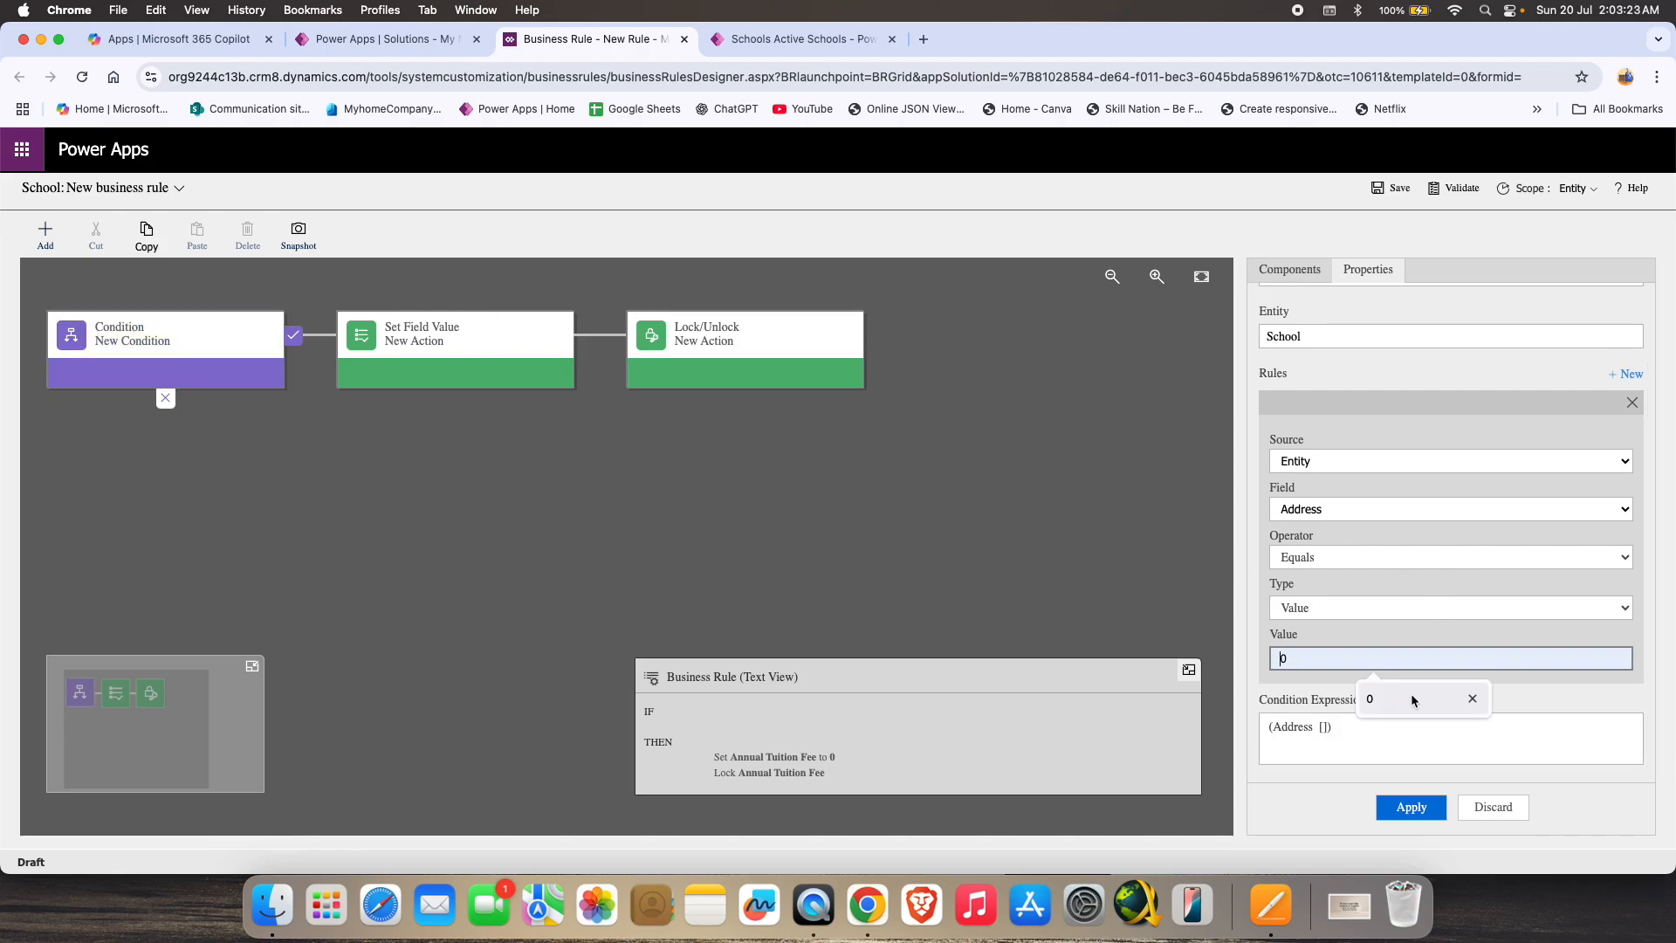
left_click(1380, 508)
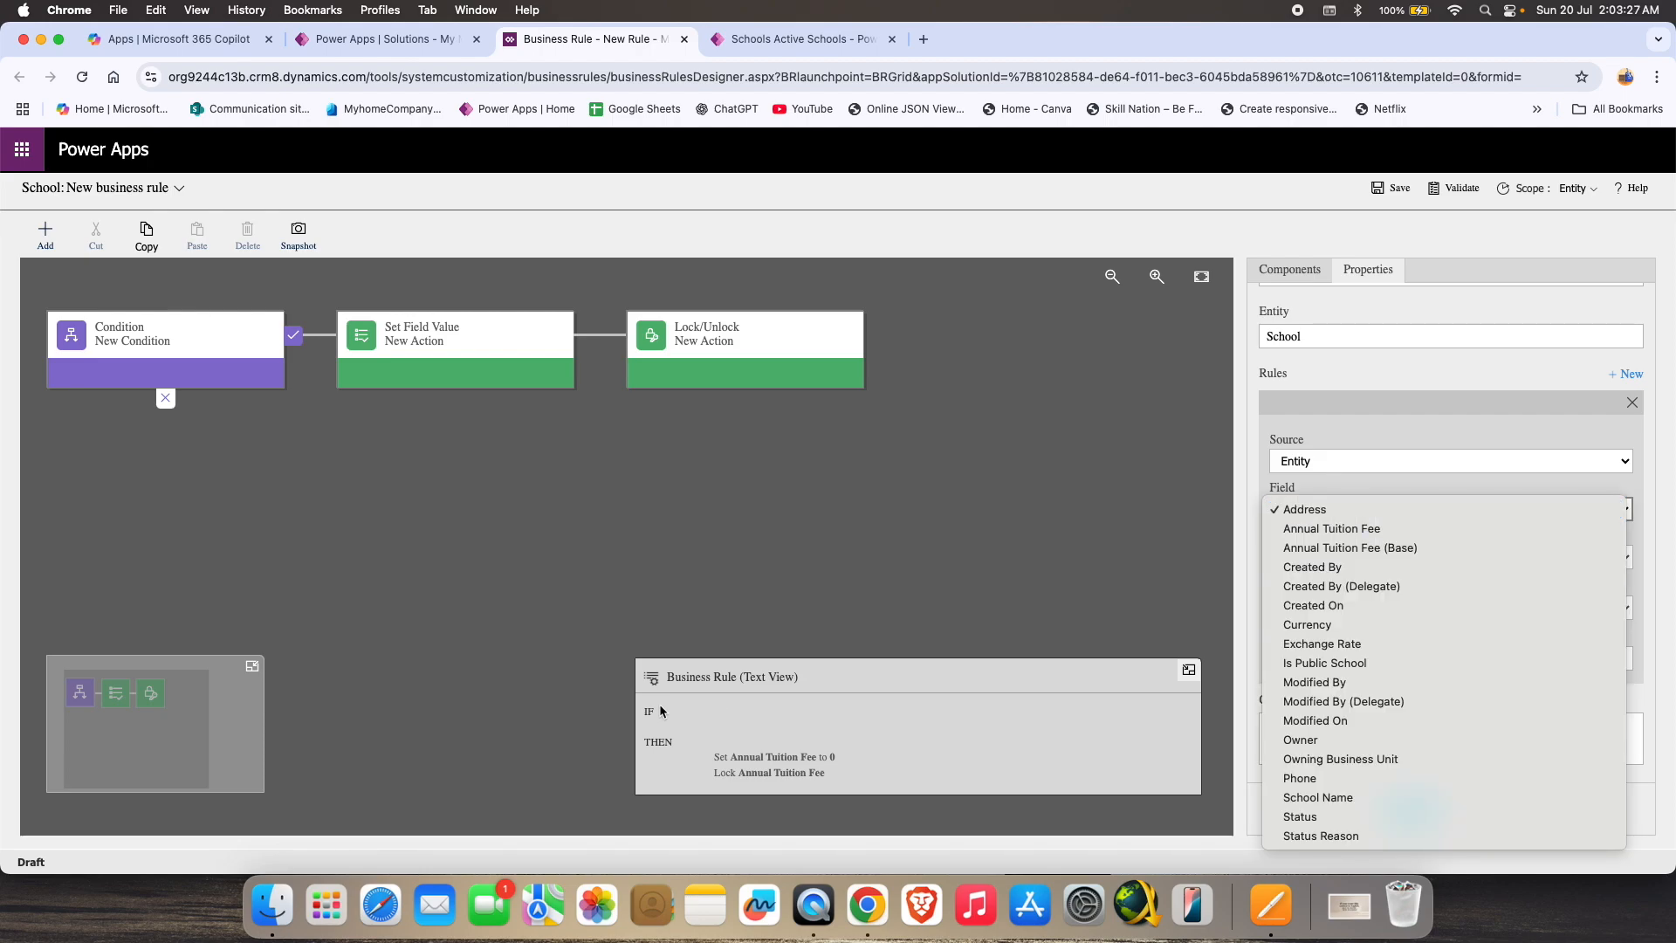
left_click(1395, 664)
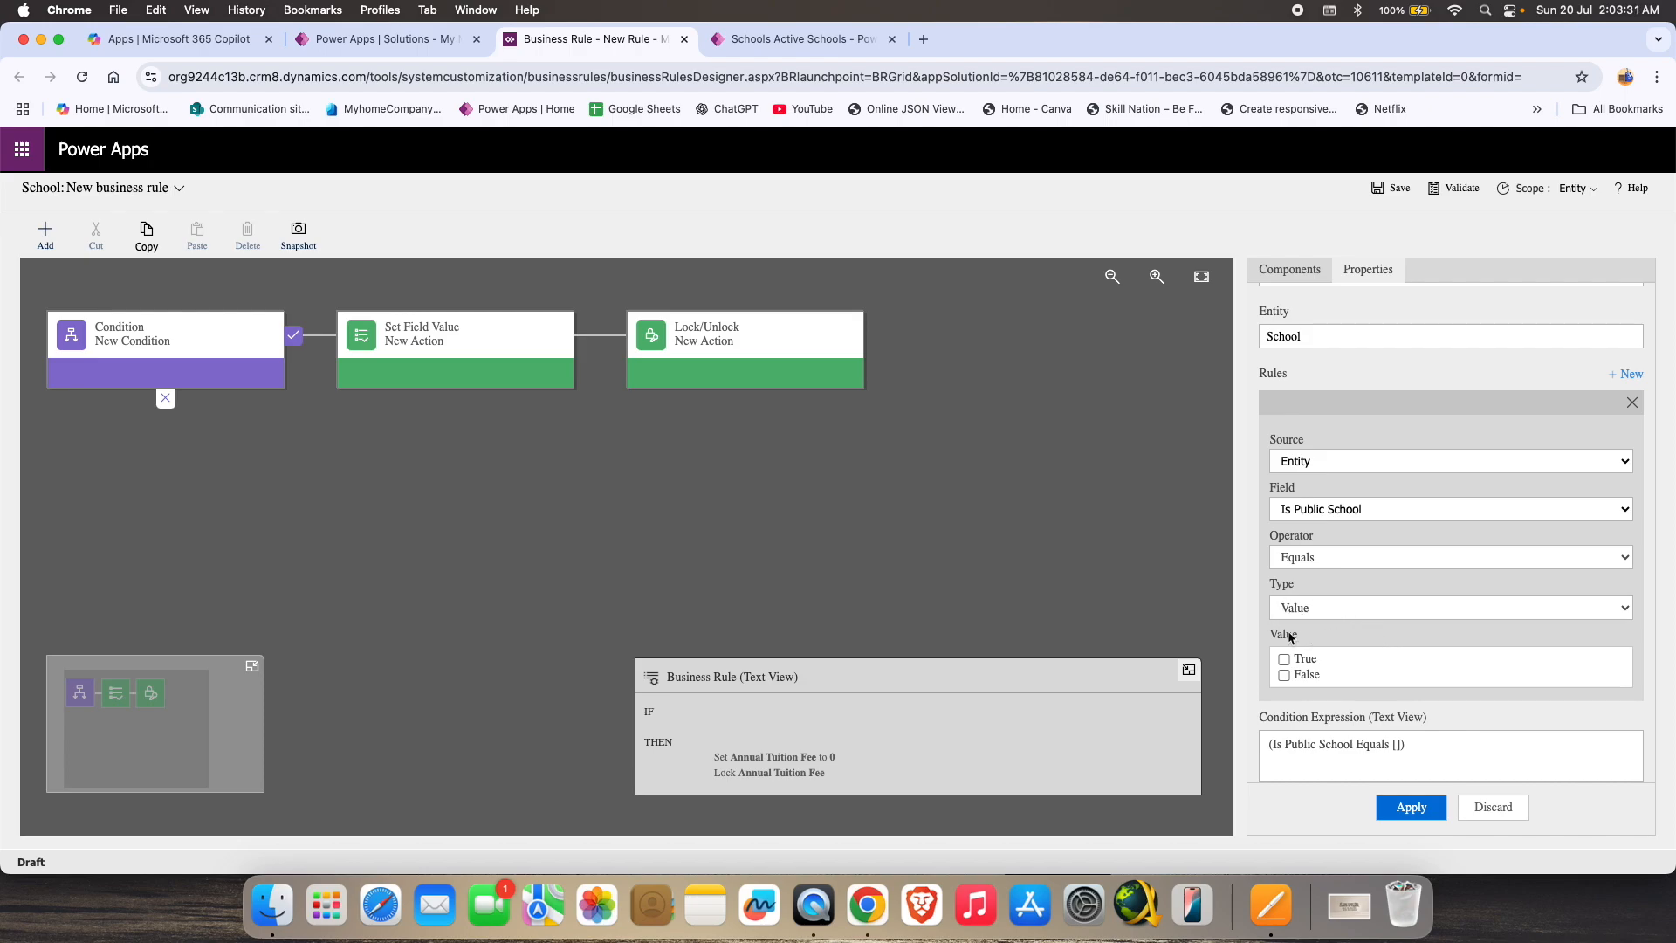
left_click(1284, 660)
left_click(1408, 808)
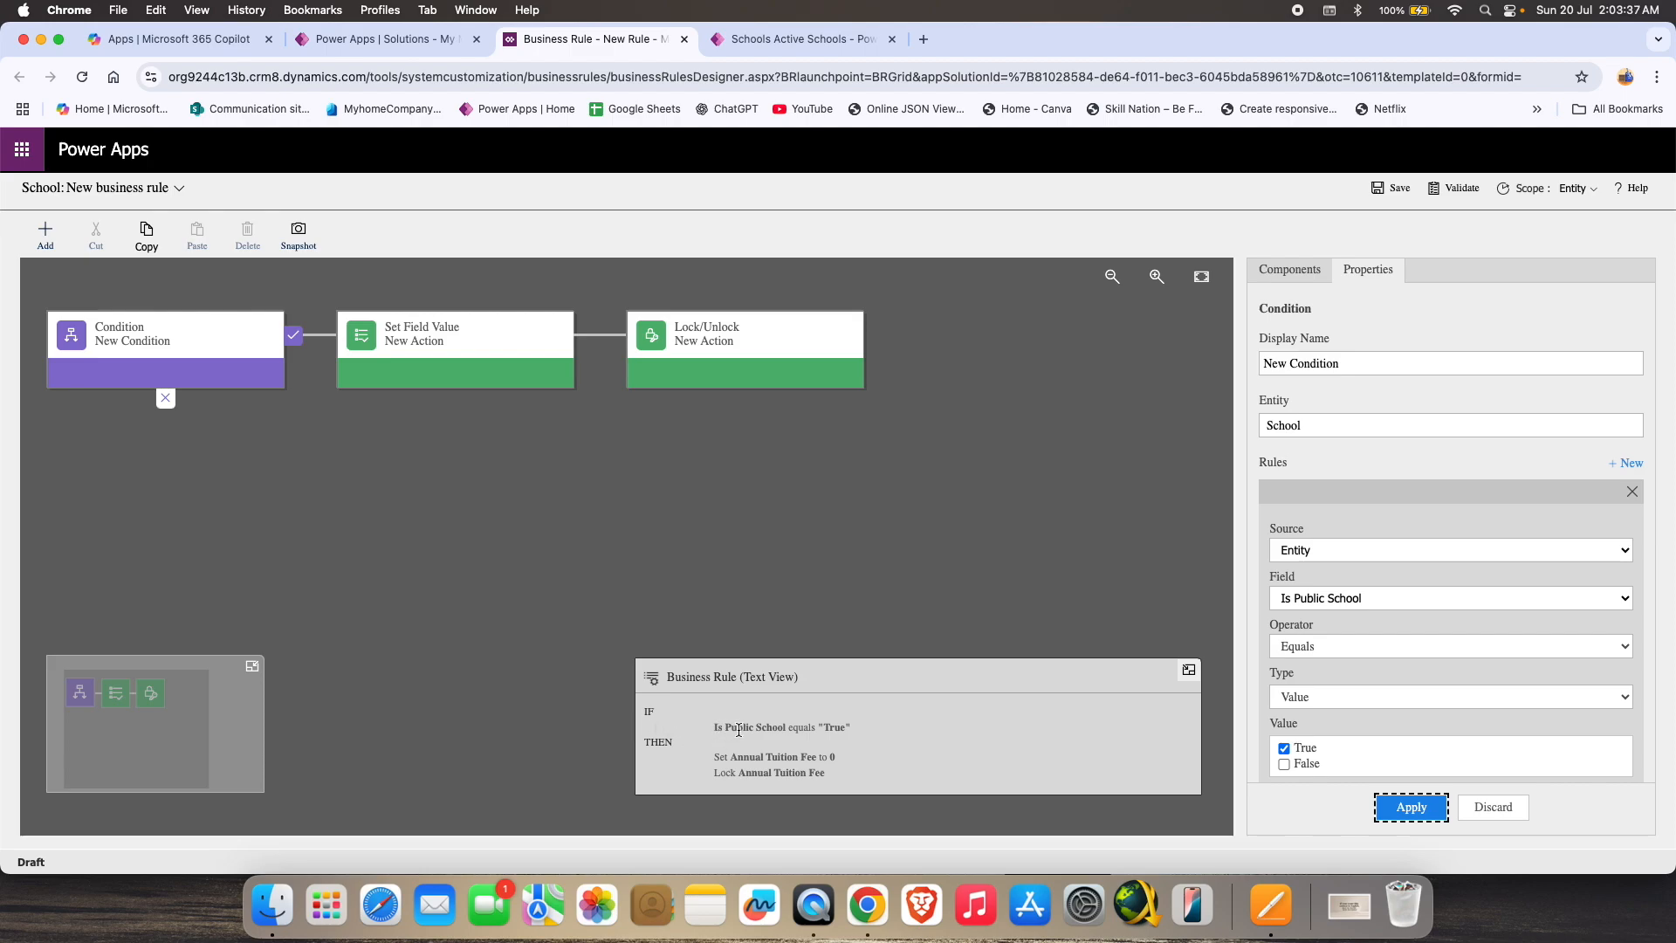
left_click(835, 758)
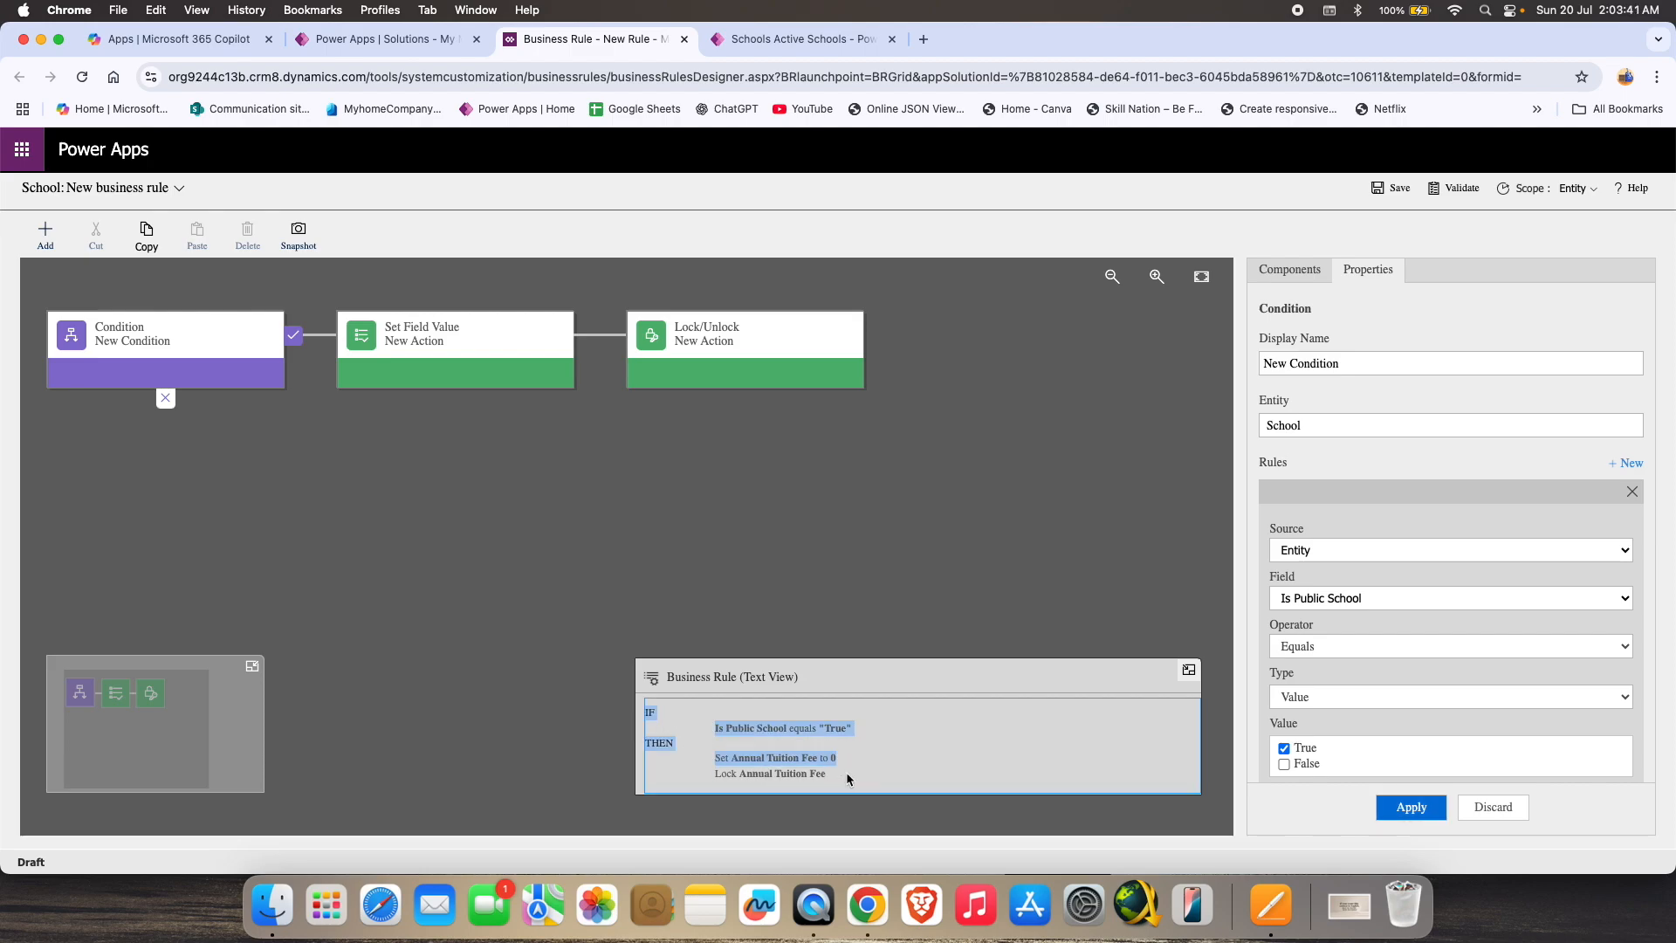
left_click(1411, 807)
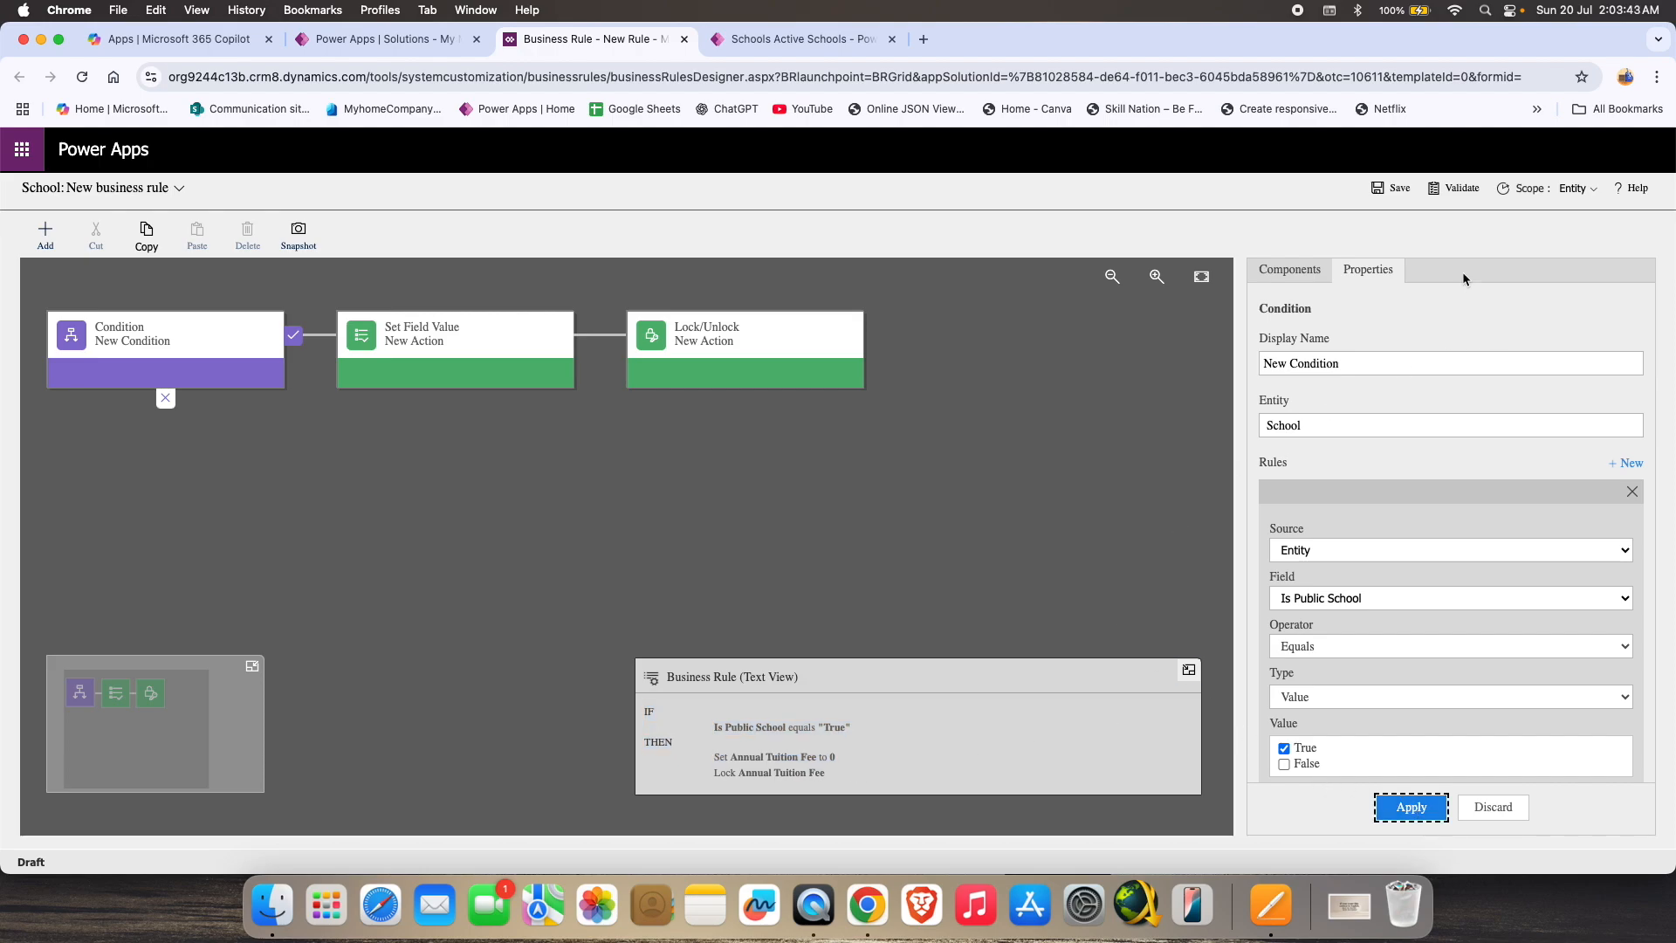
Validate and save the business rule, and close its designer to return to the School table's business rules.
left_click(1453, 190)
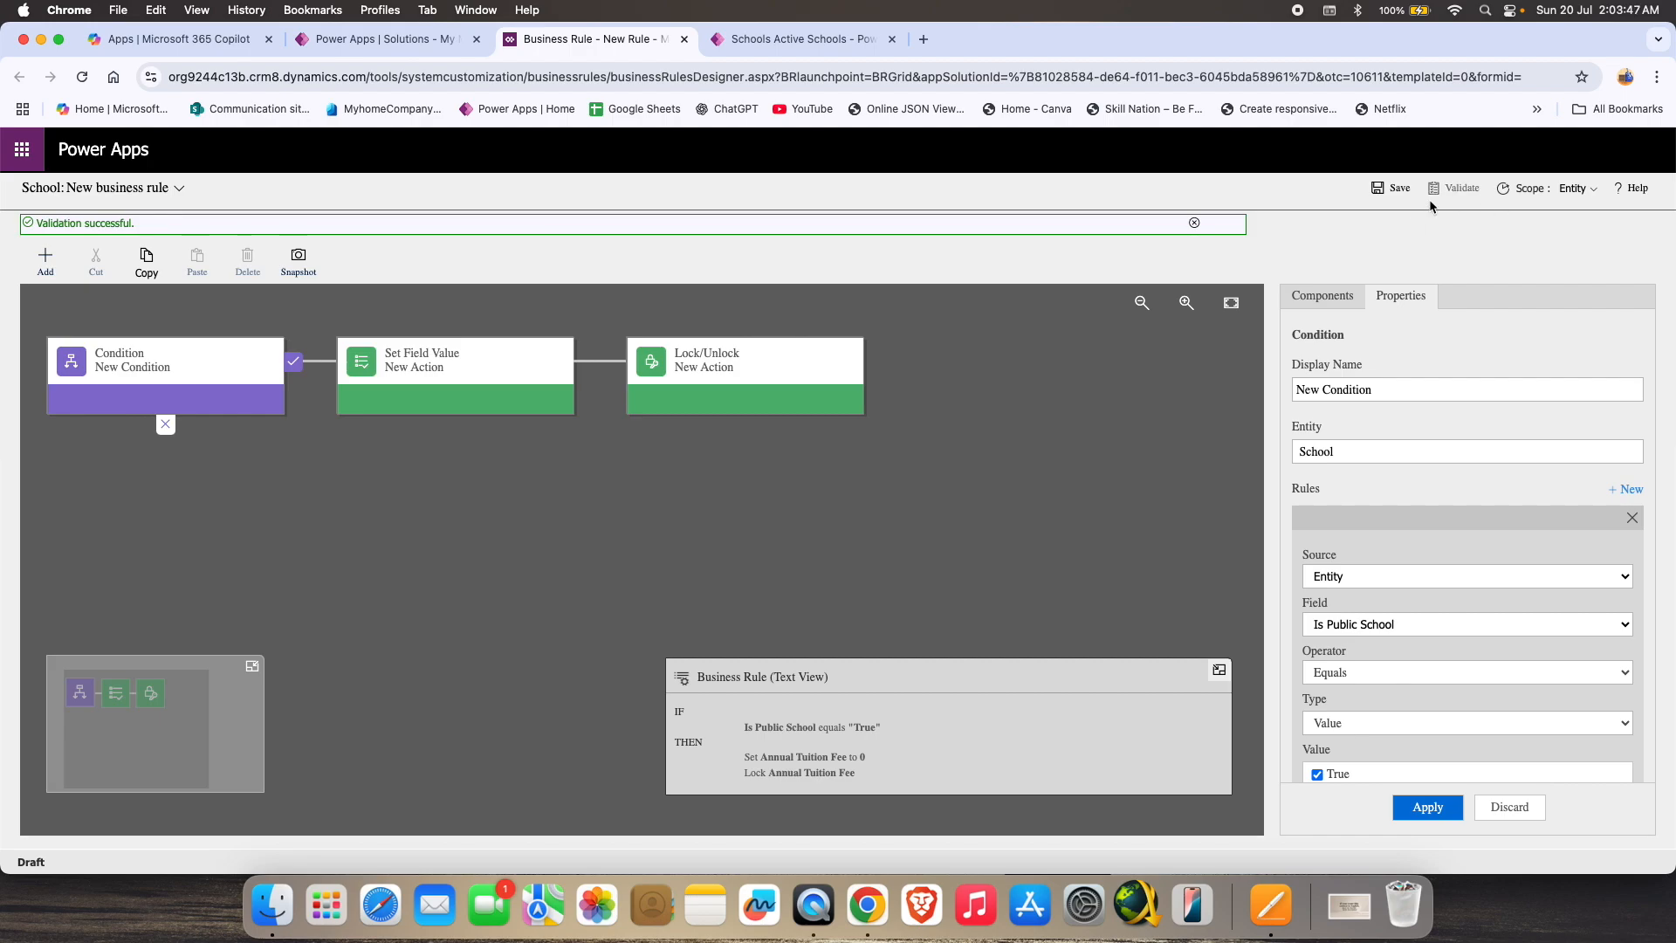
left_click(1393, 192)
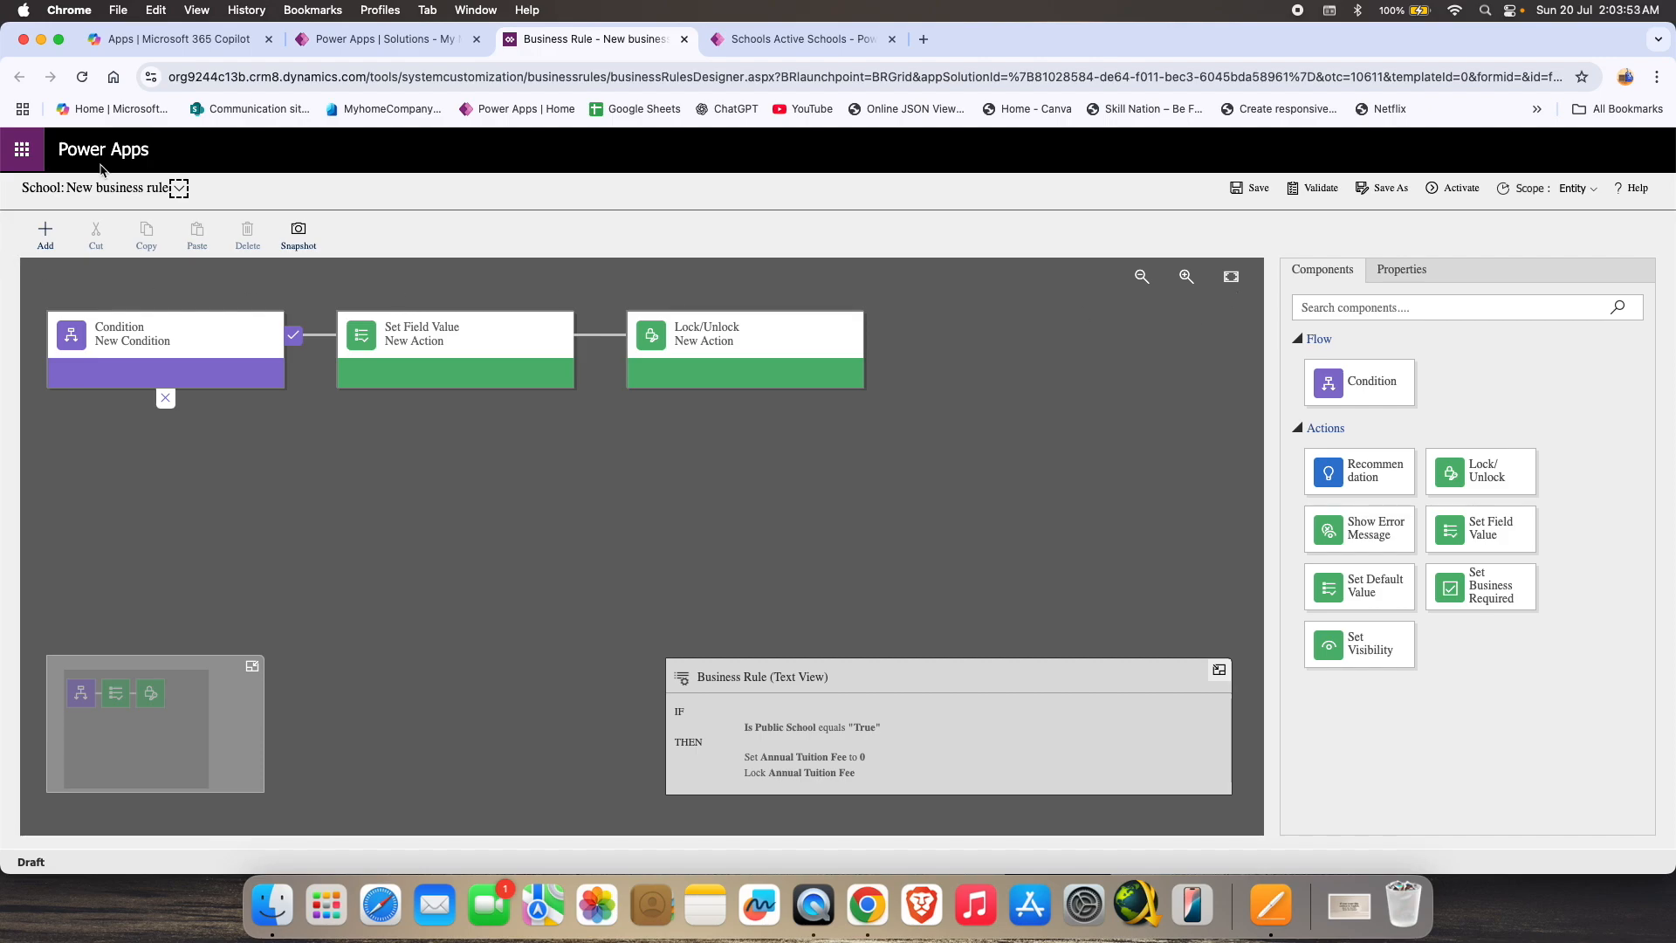
left_click(684, 39)
left_click(956, 568)
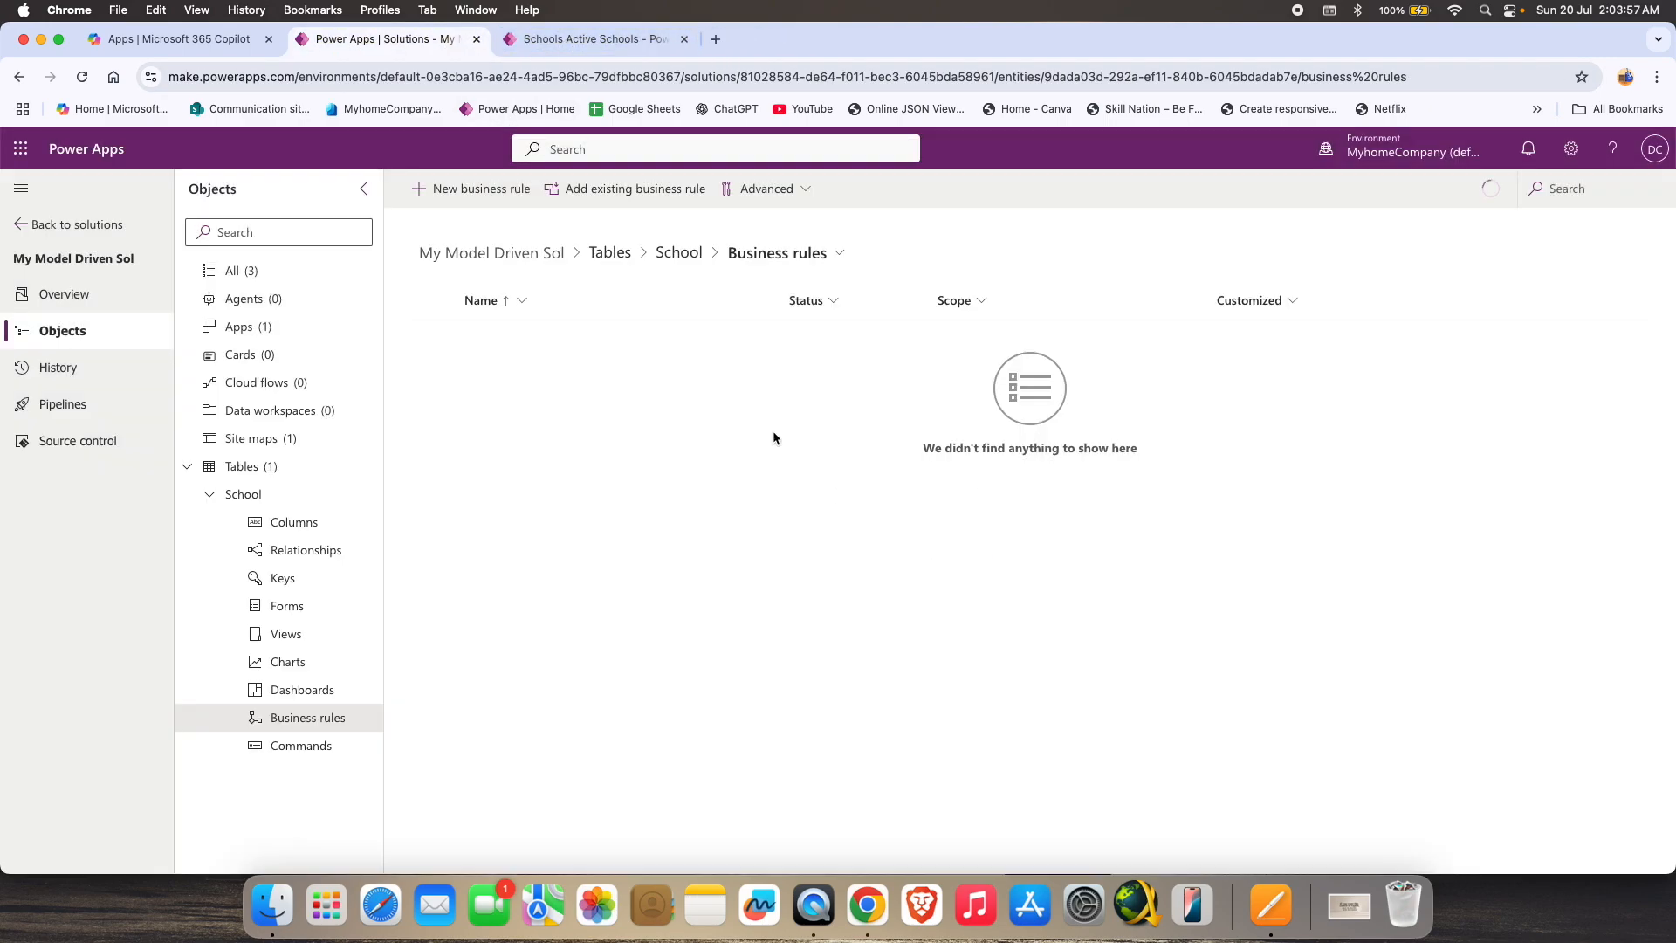
Publish the School table with its new business rule, and check the Demo Model Driven App's new school form before reloading the app.
left_click(756, 187)
left_click(794, 225)
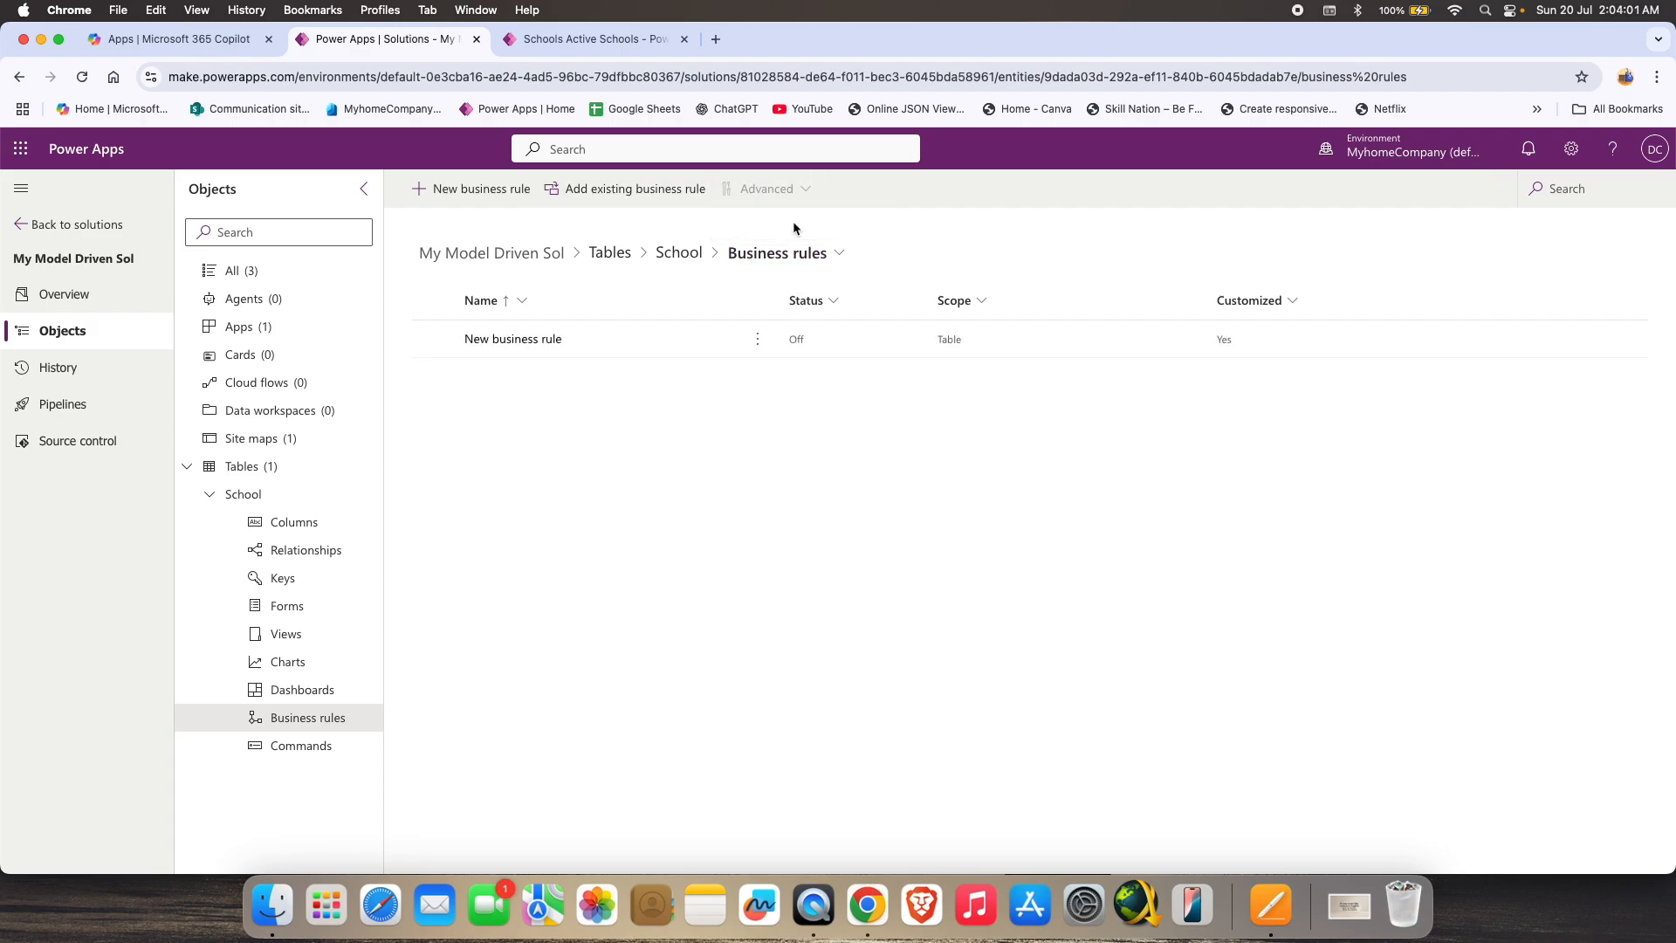
left_click(570, 39)
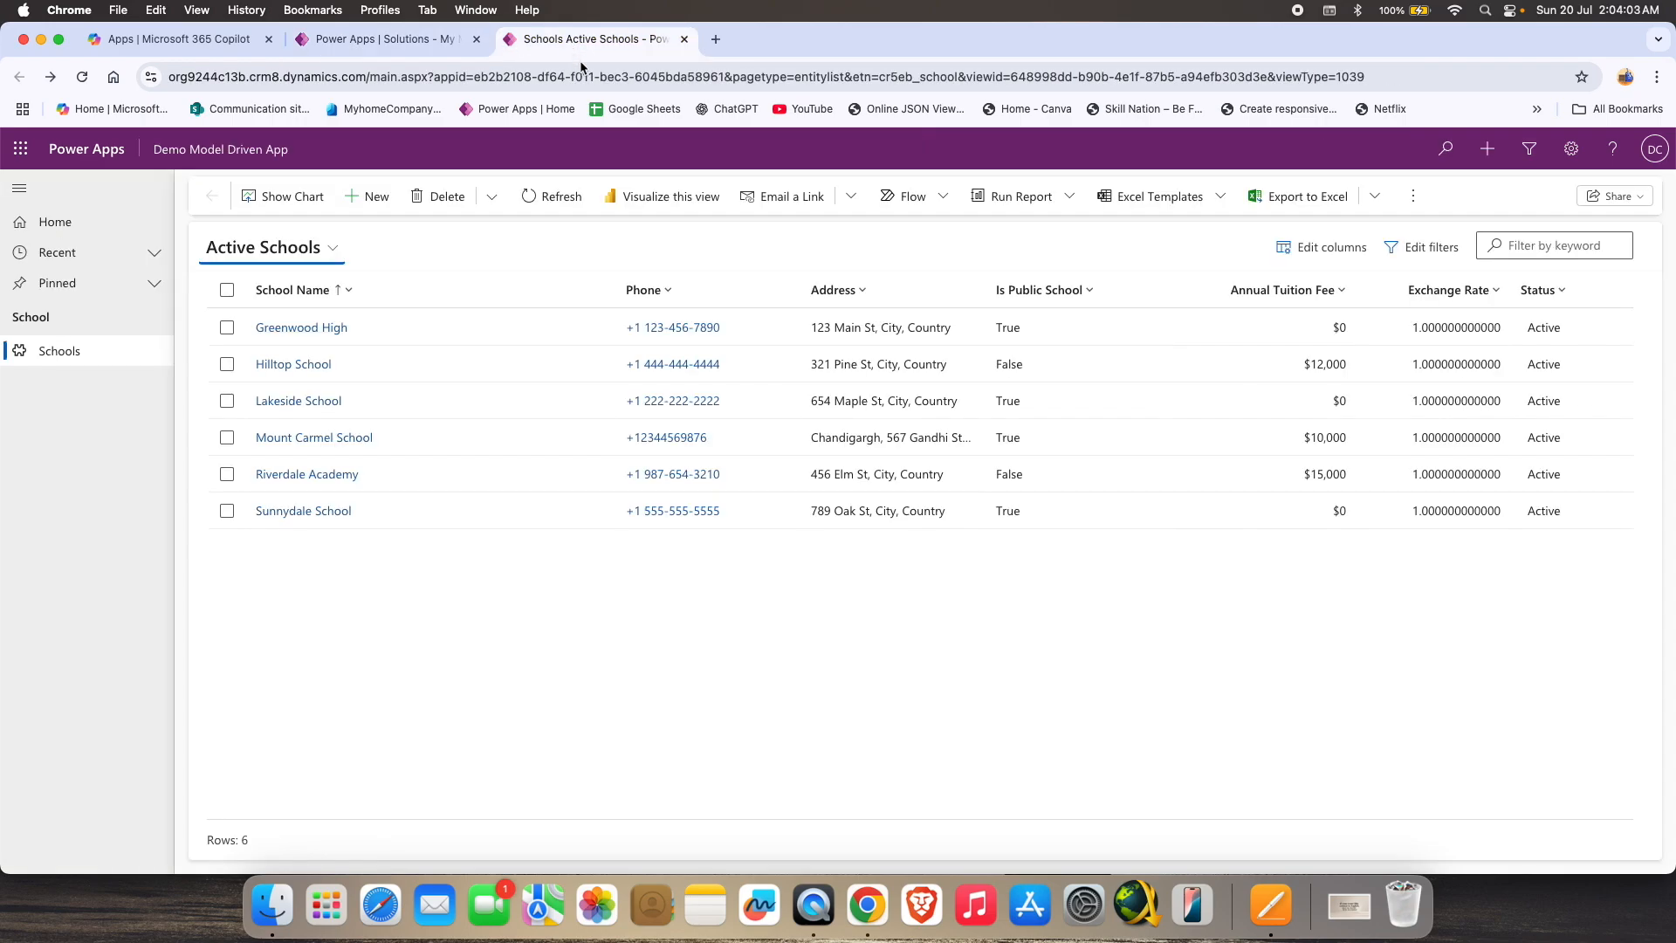
left_click(371, 194)
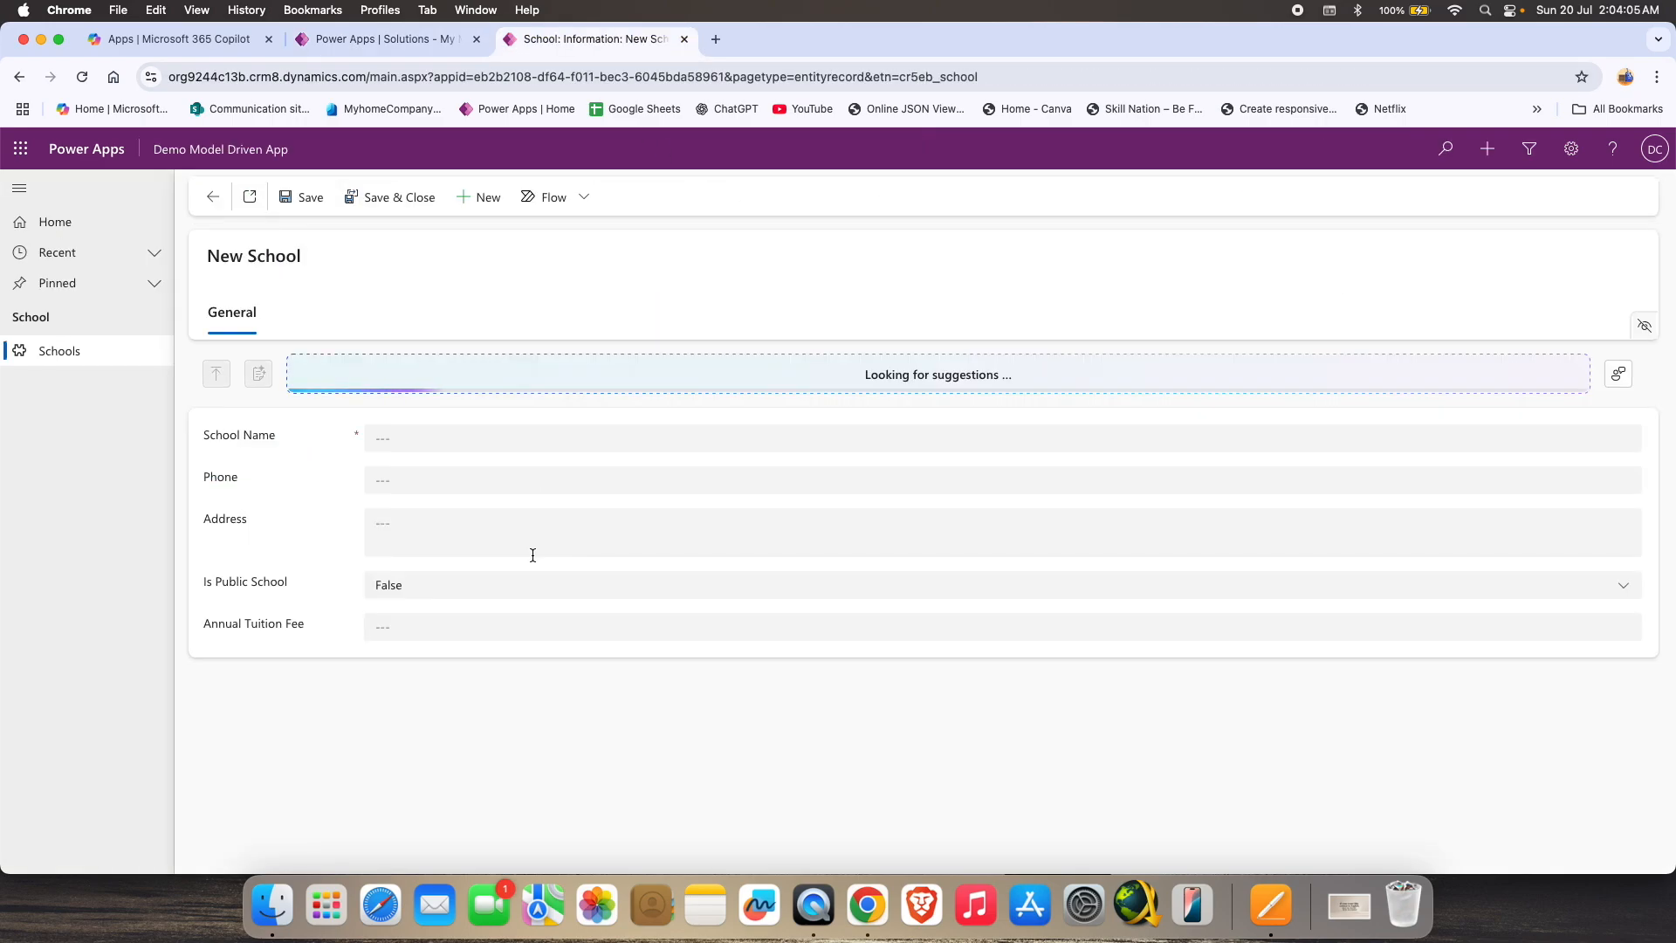
left_click(217, 199)
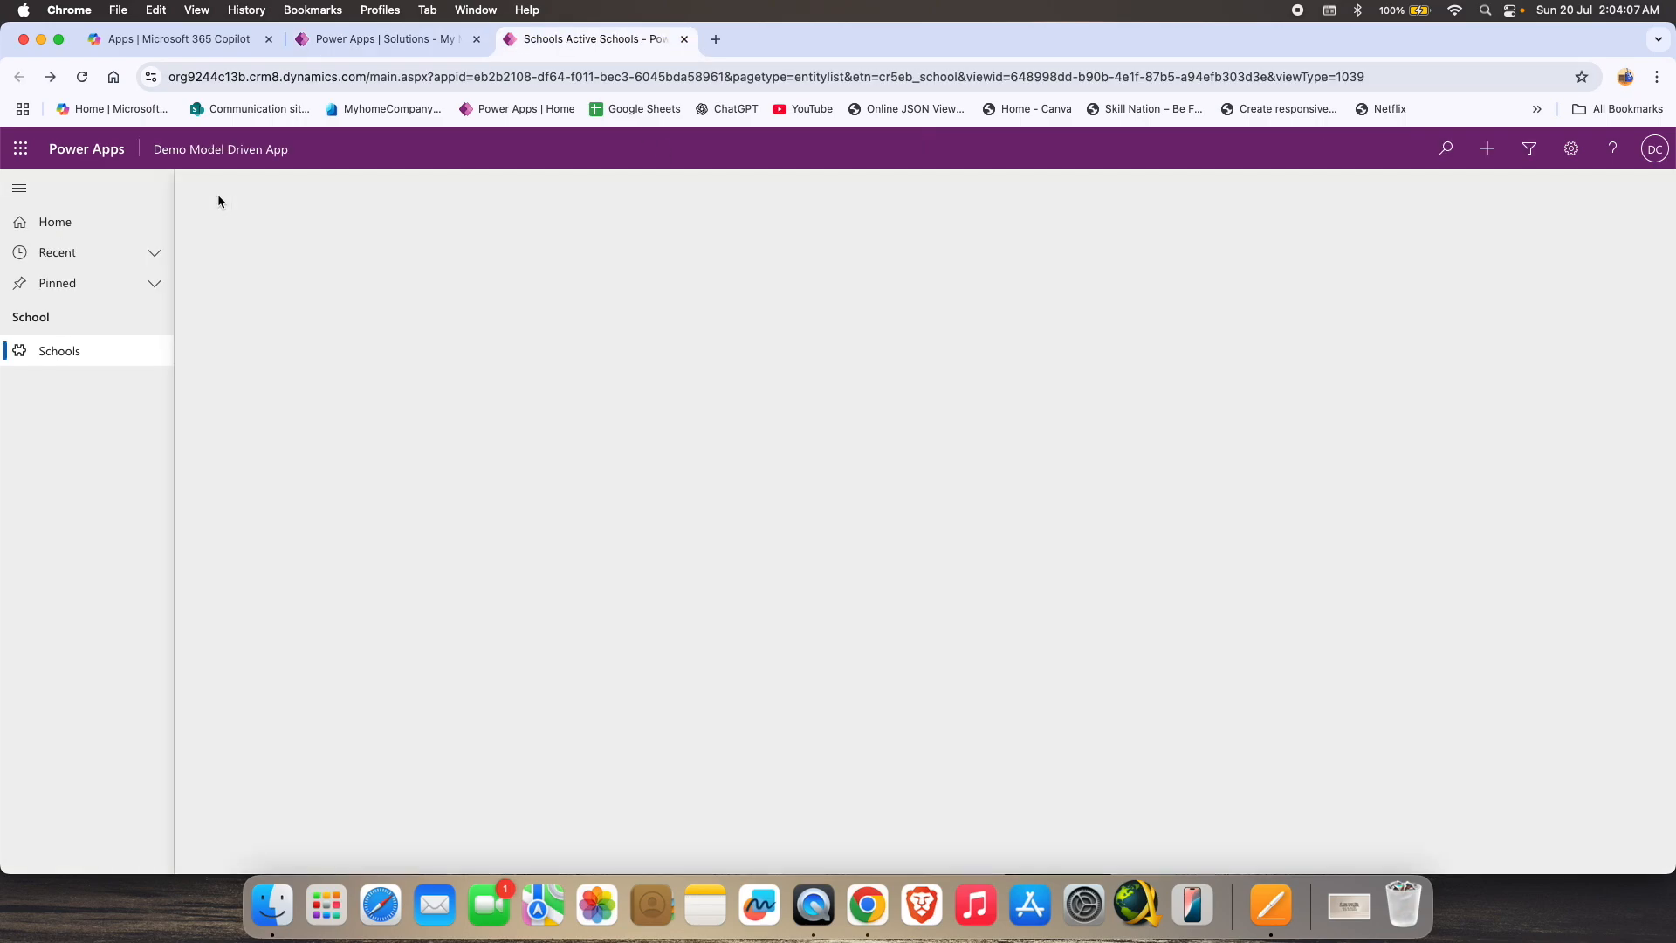
left_click(83, 80)
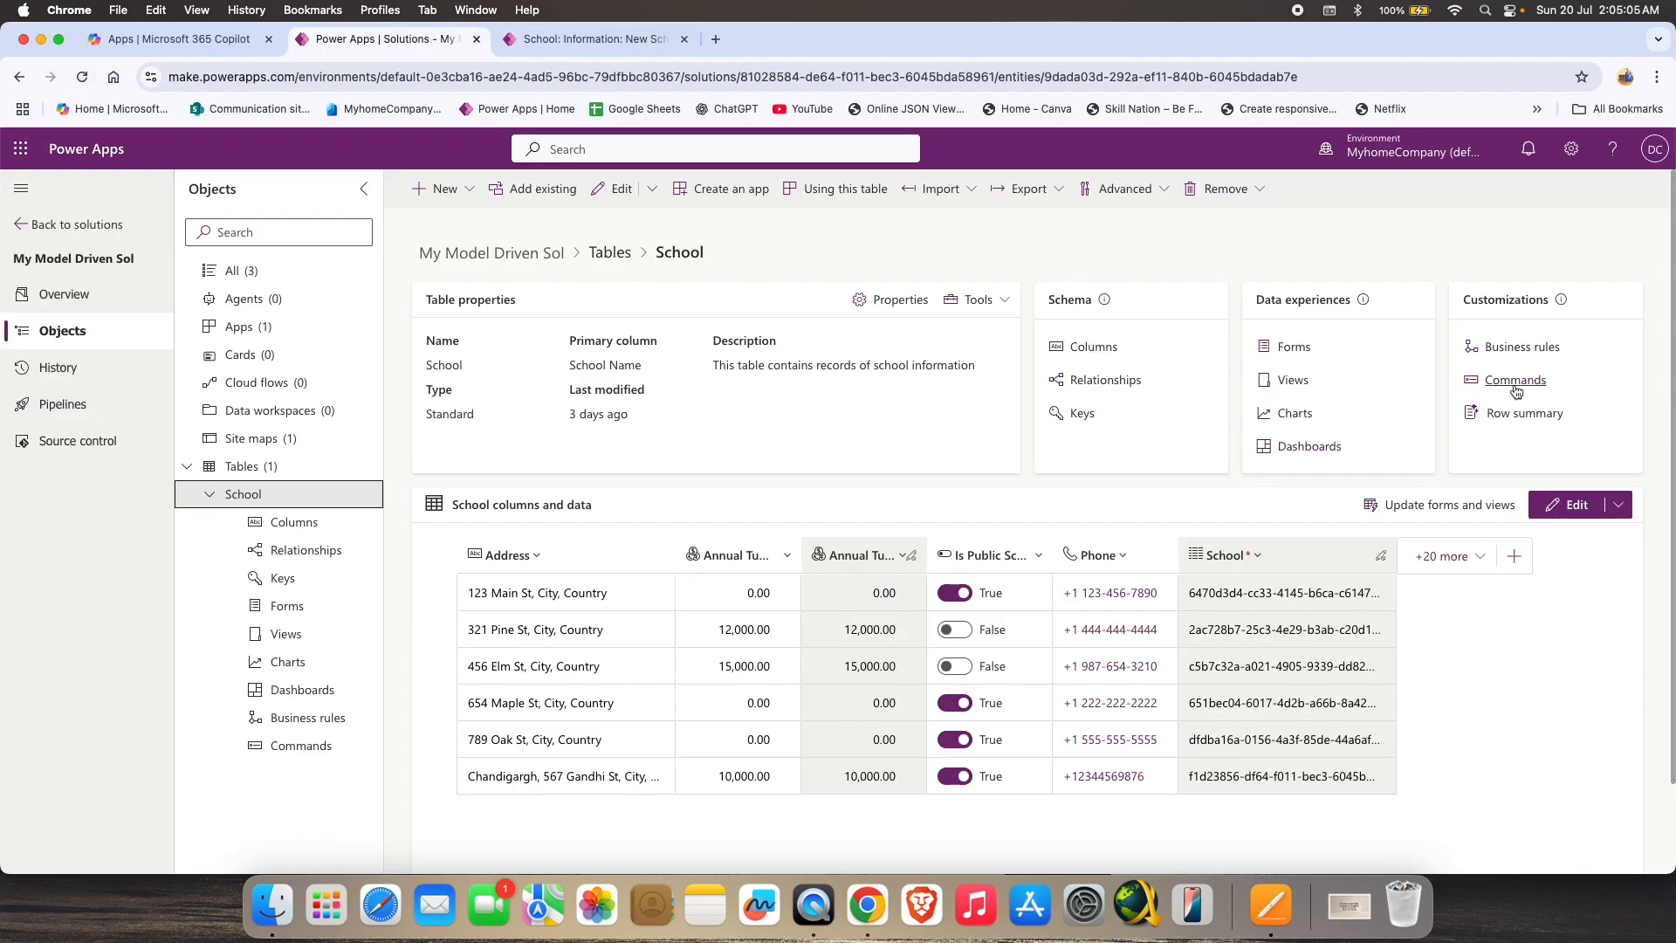
Review the School table's new business rule in its designer, return to the business rules list and turn the rule on.
left_click(1522, 346)
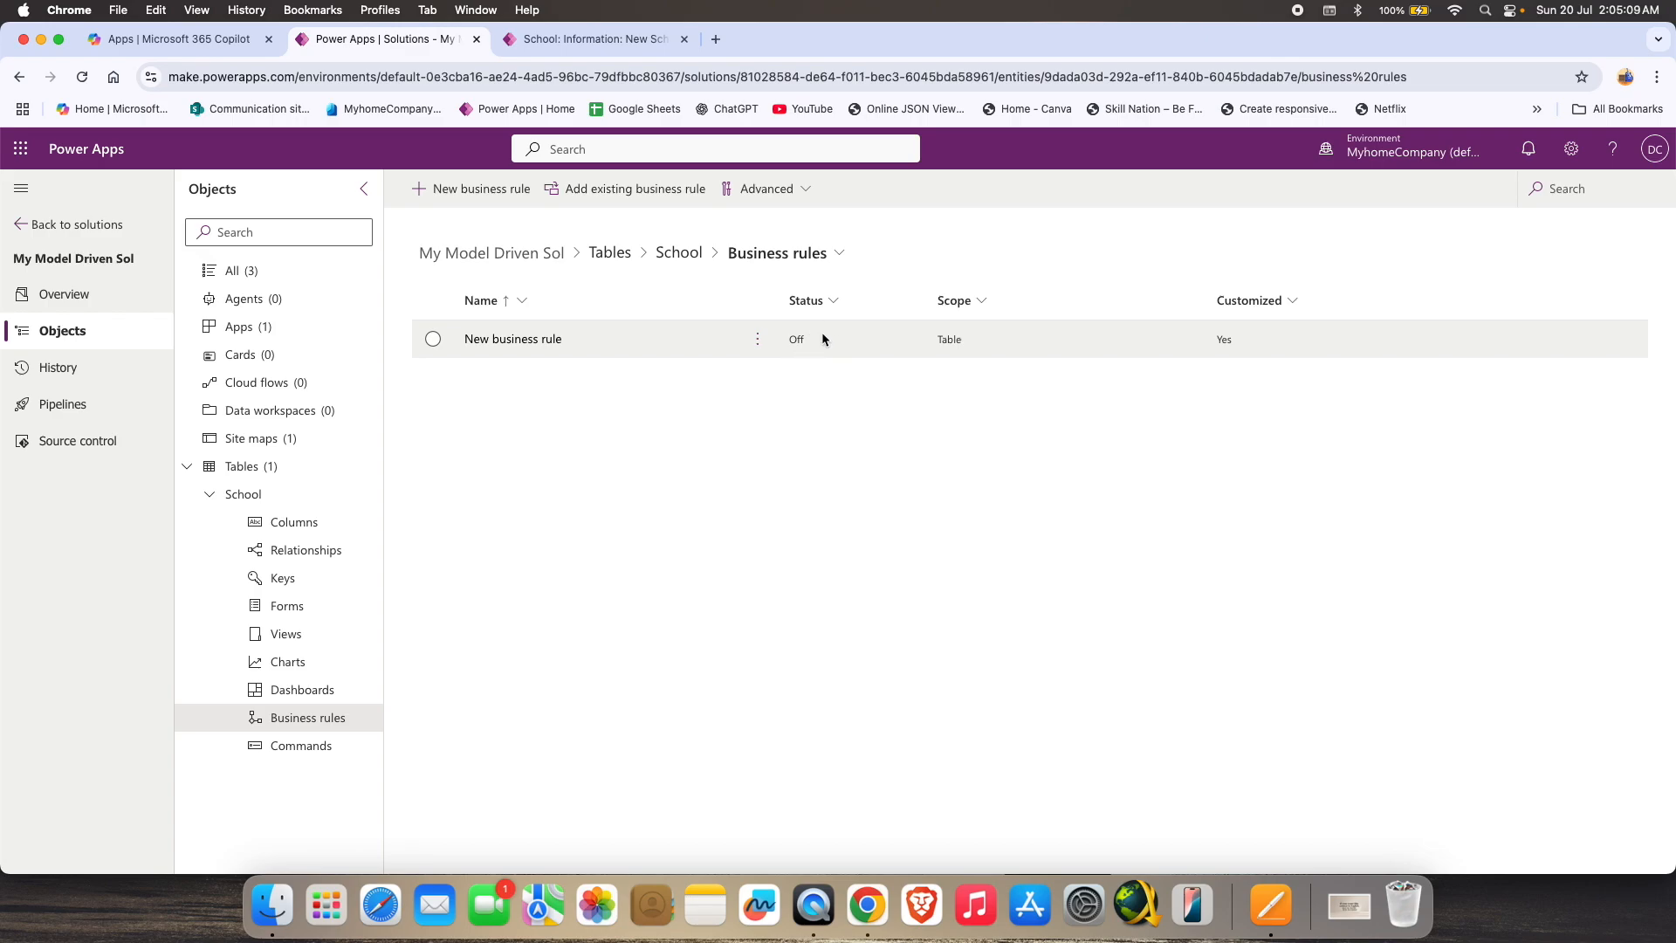
left_click(515, 341)
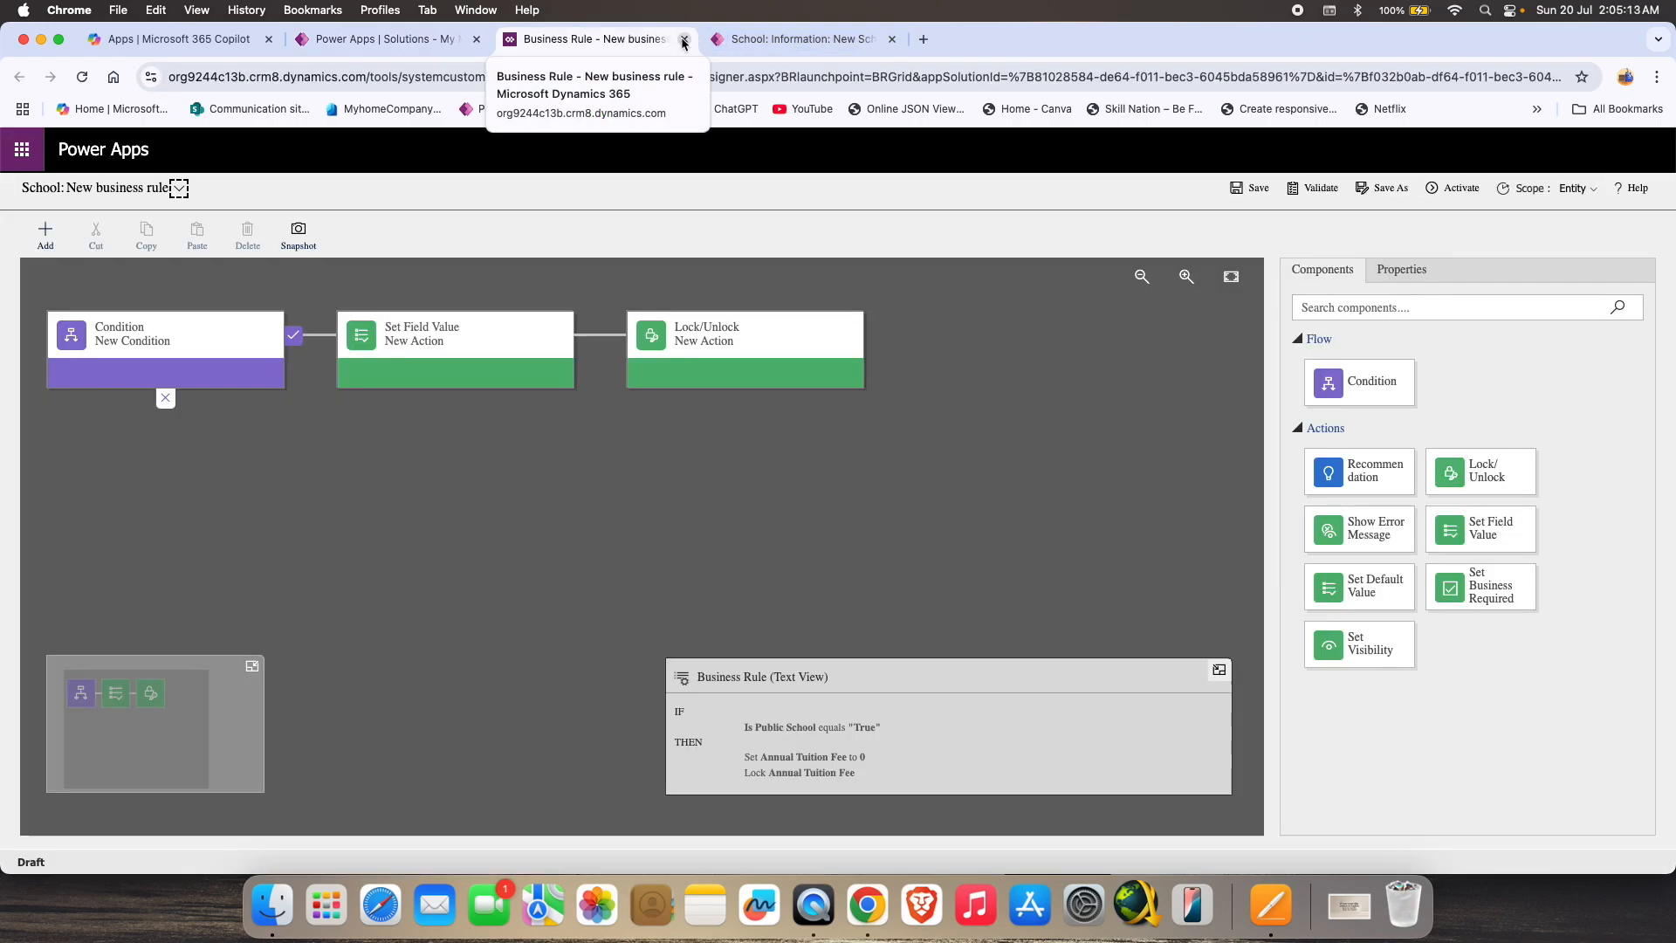
left_click(684, 39)
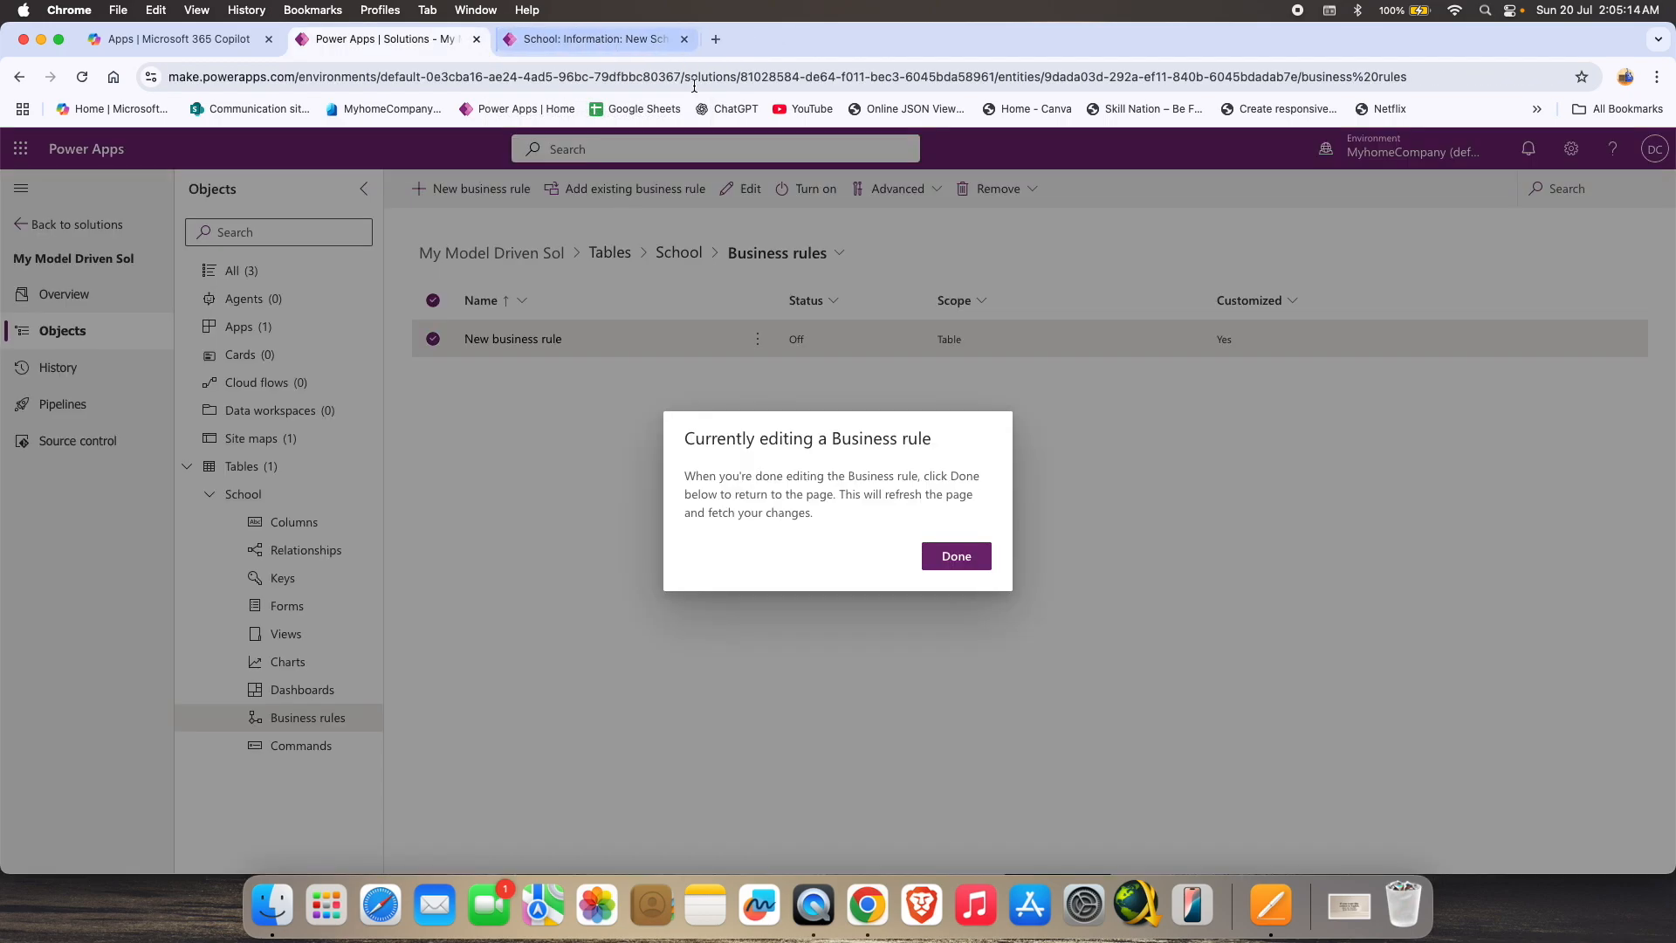
left_click(955, 557)
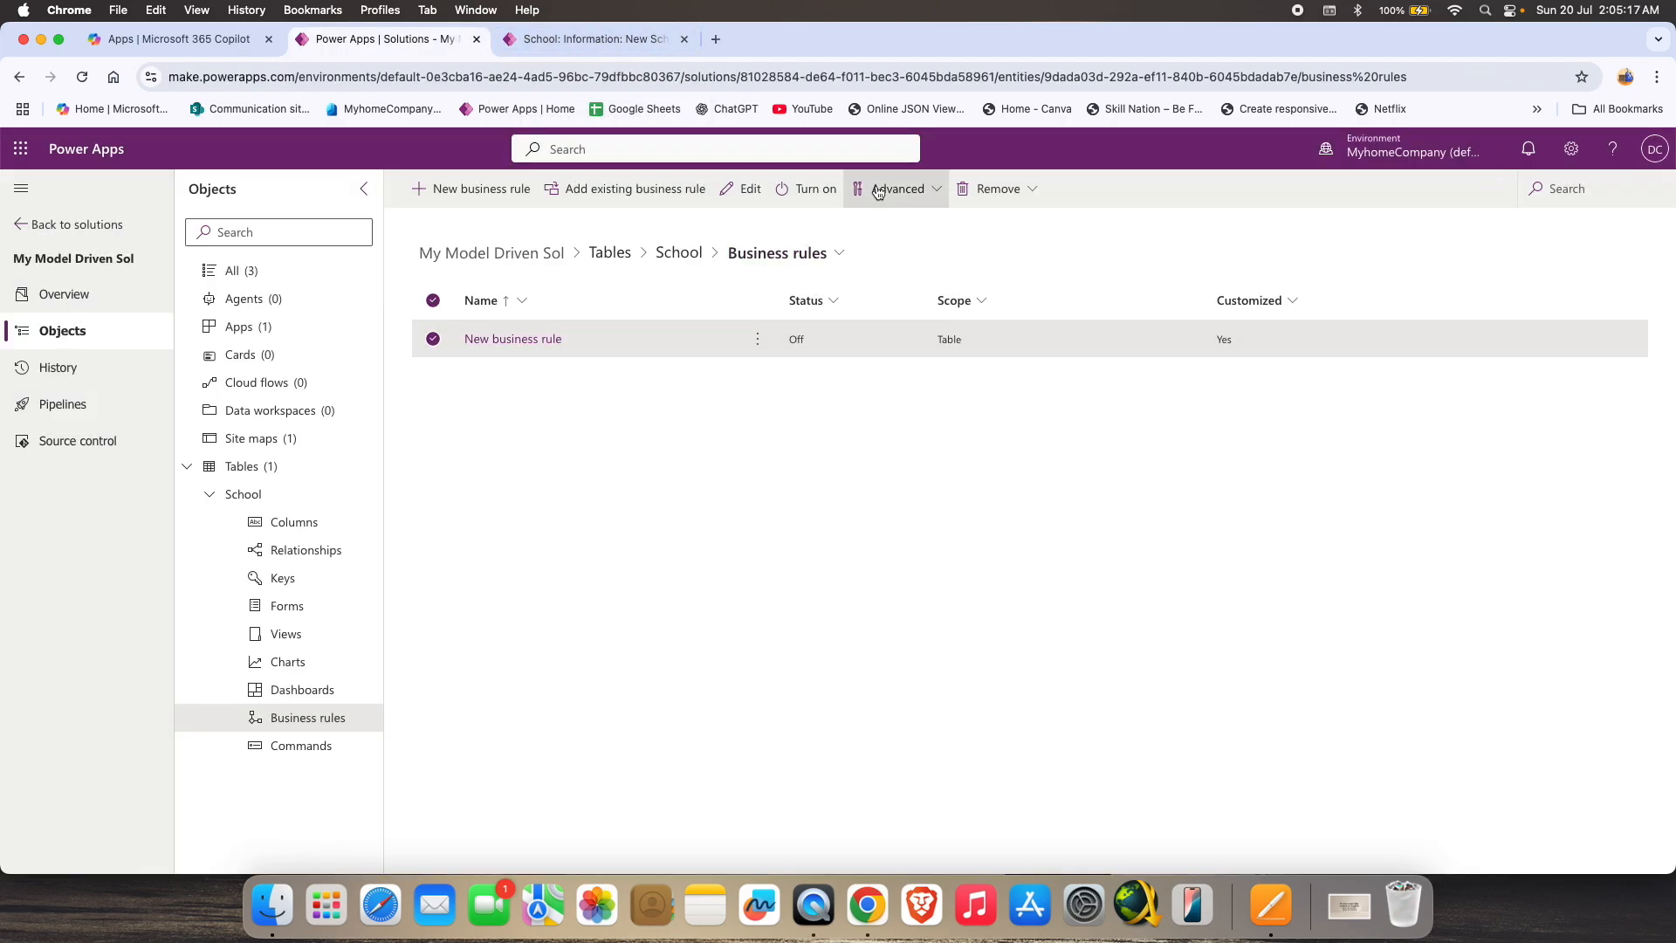
left_click(808, 189)
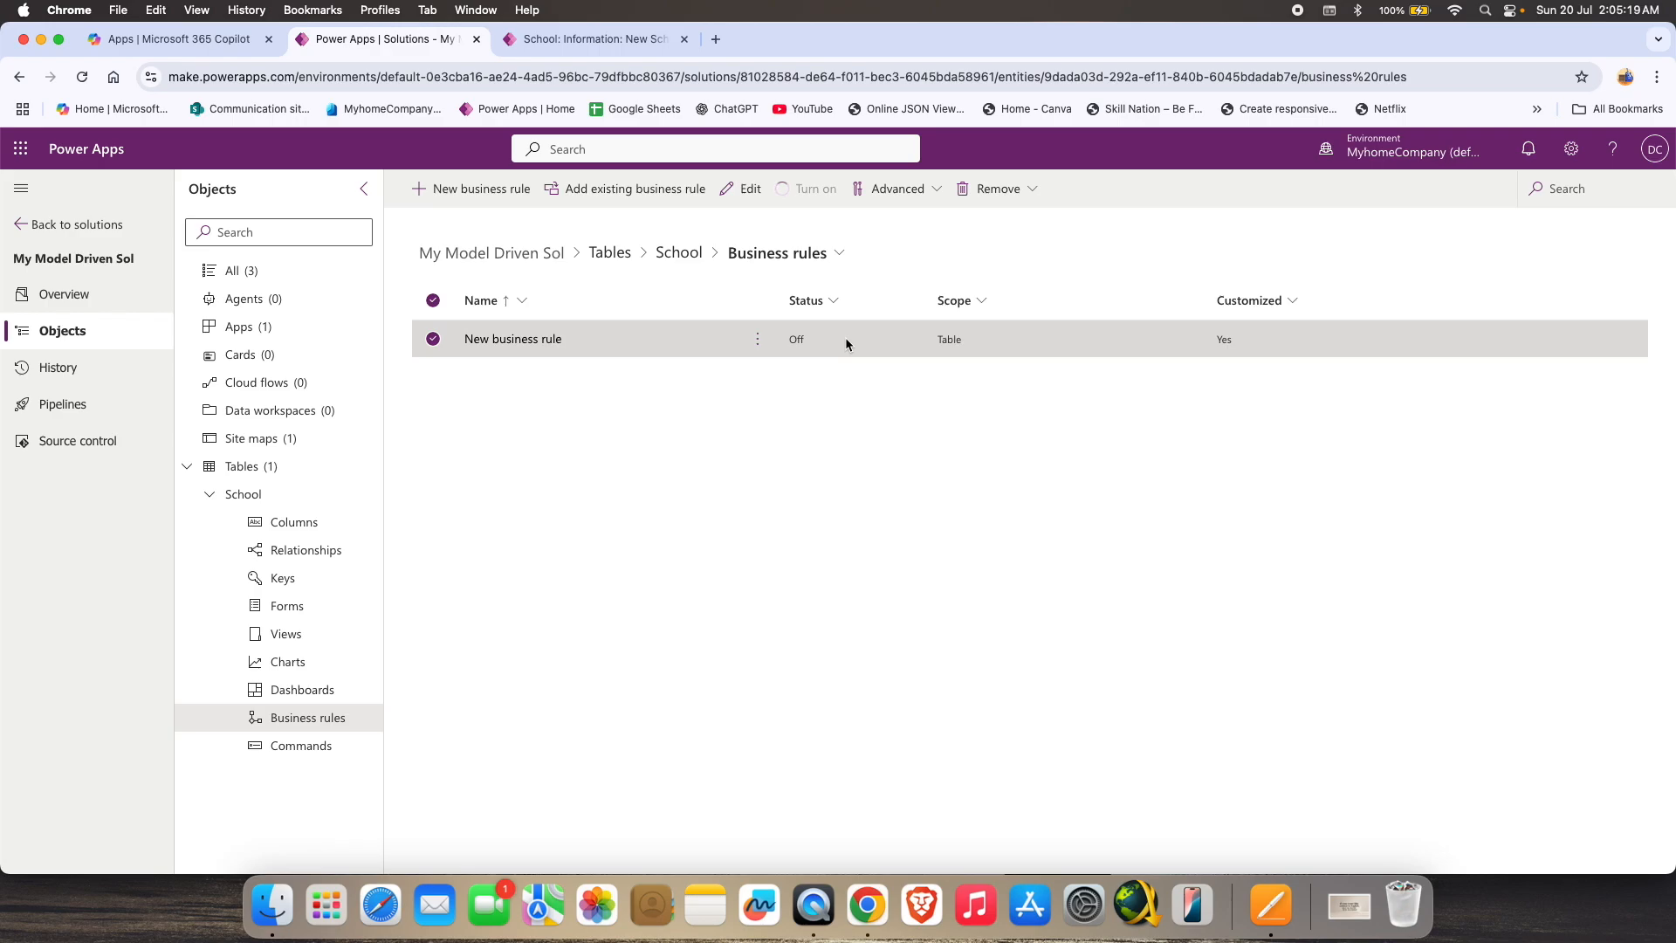
Reload the app's new school form, test the business rule by setting Is Public School to True, and discard the unsaved record.
left_click(589, 39)
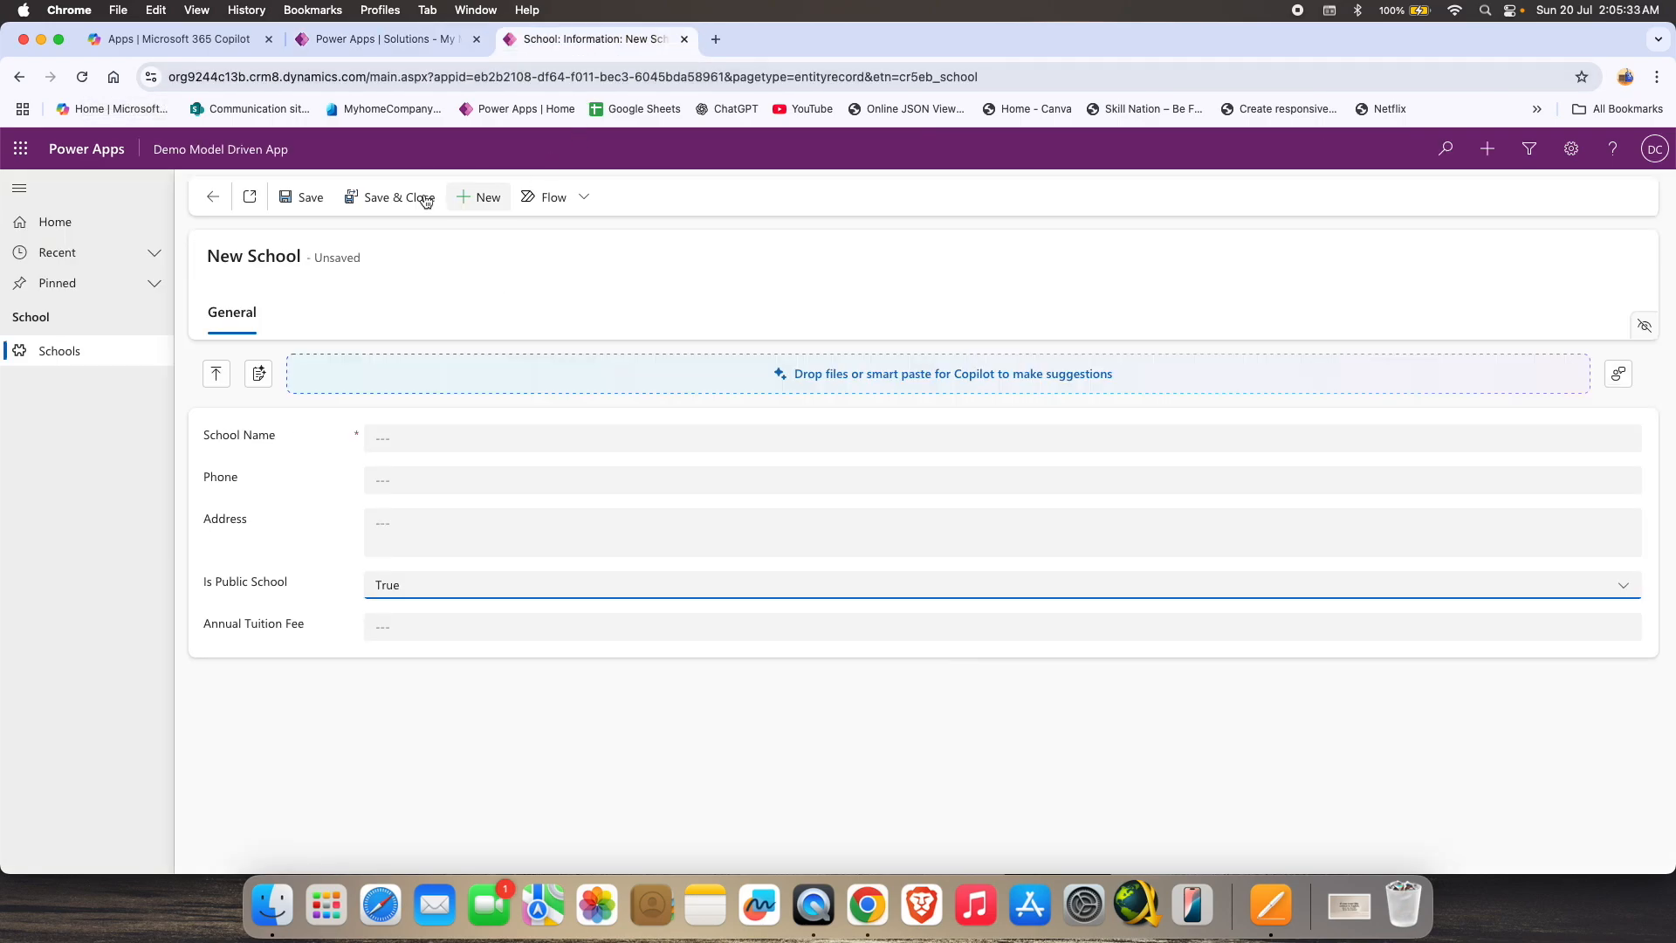
left_click(85, 82)
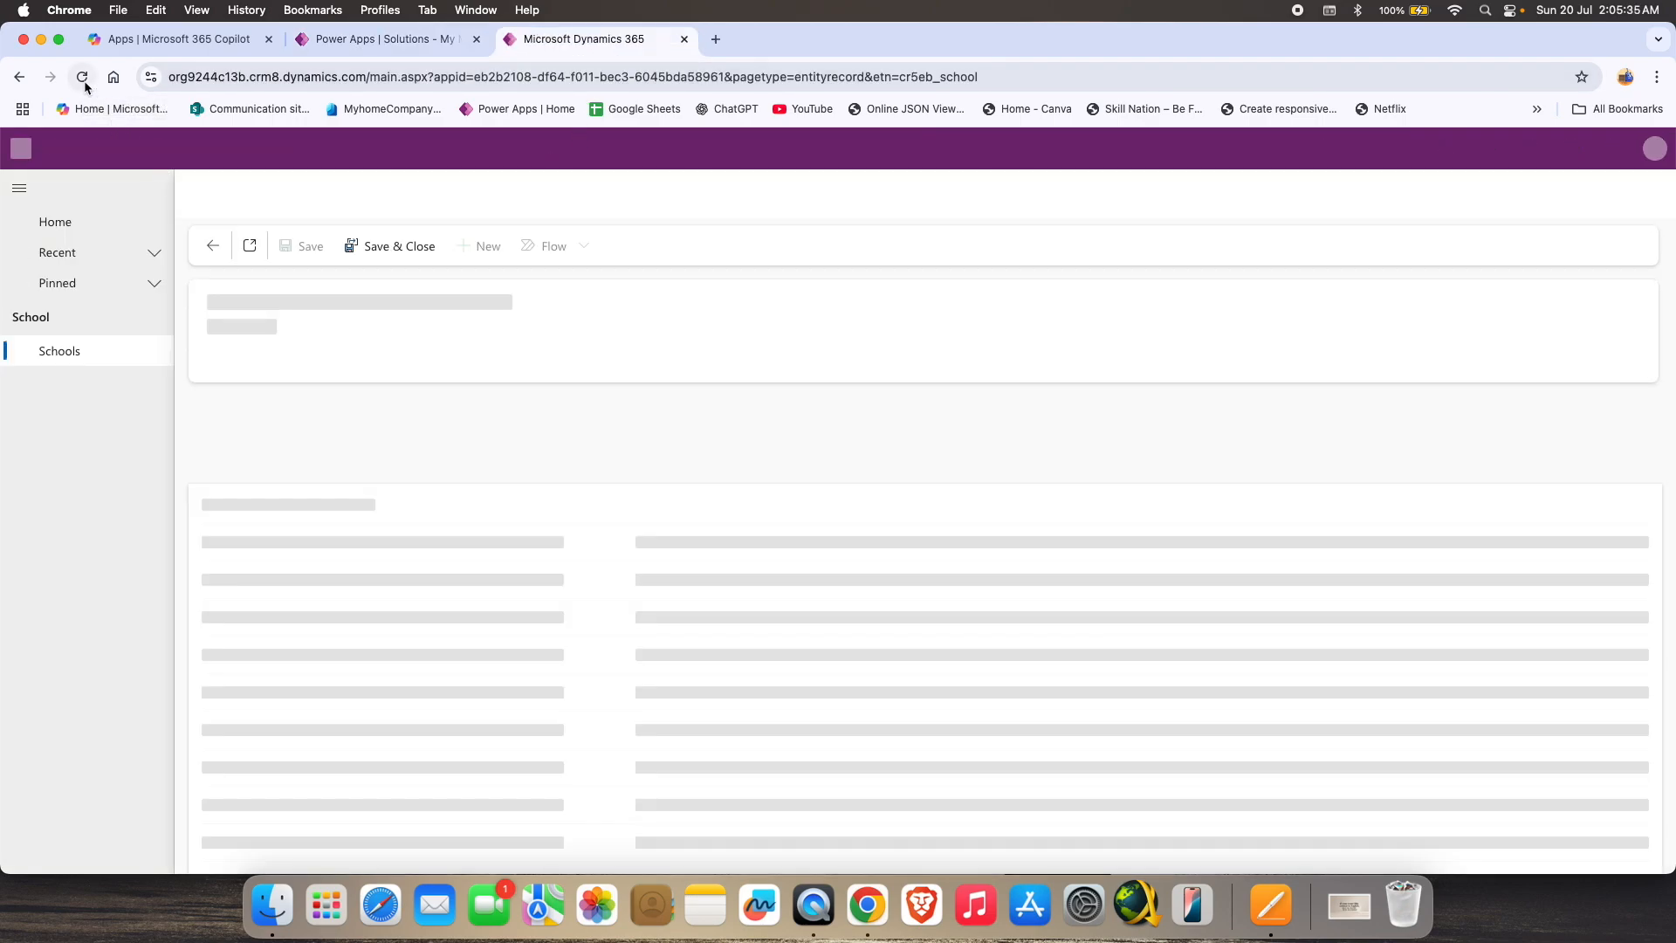
left_click(85, 82)
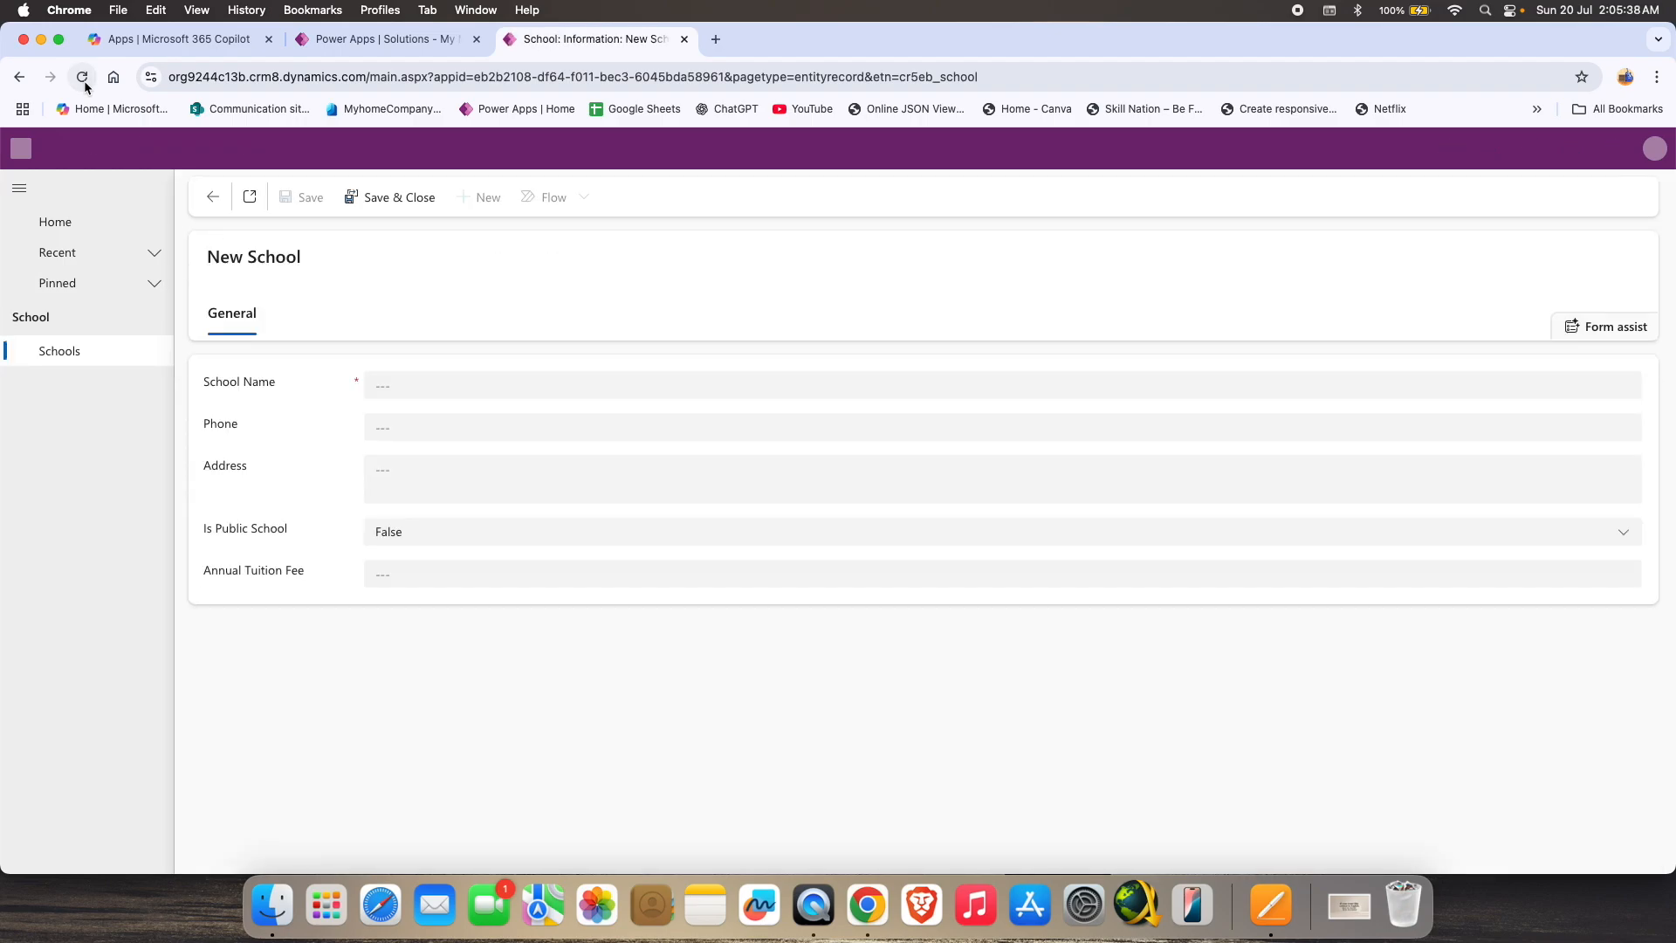
left_click(84, 80)
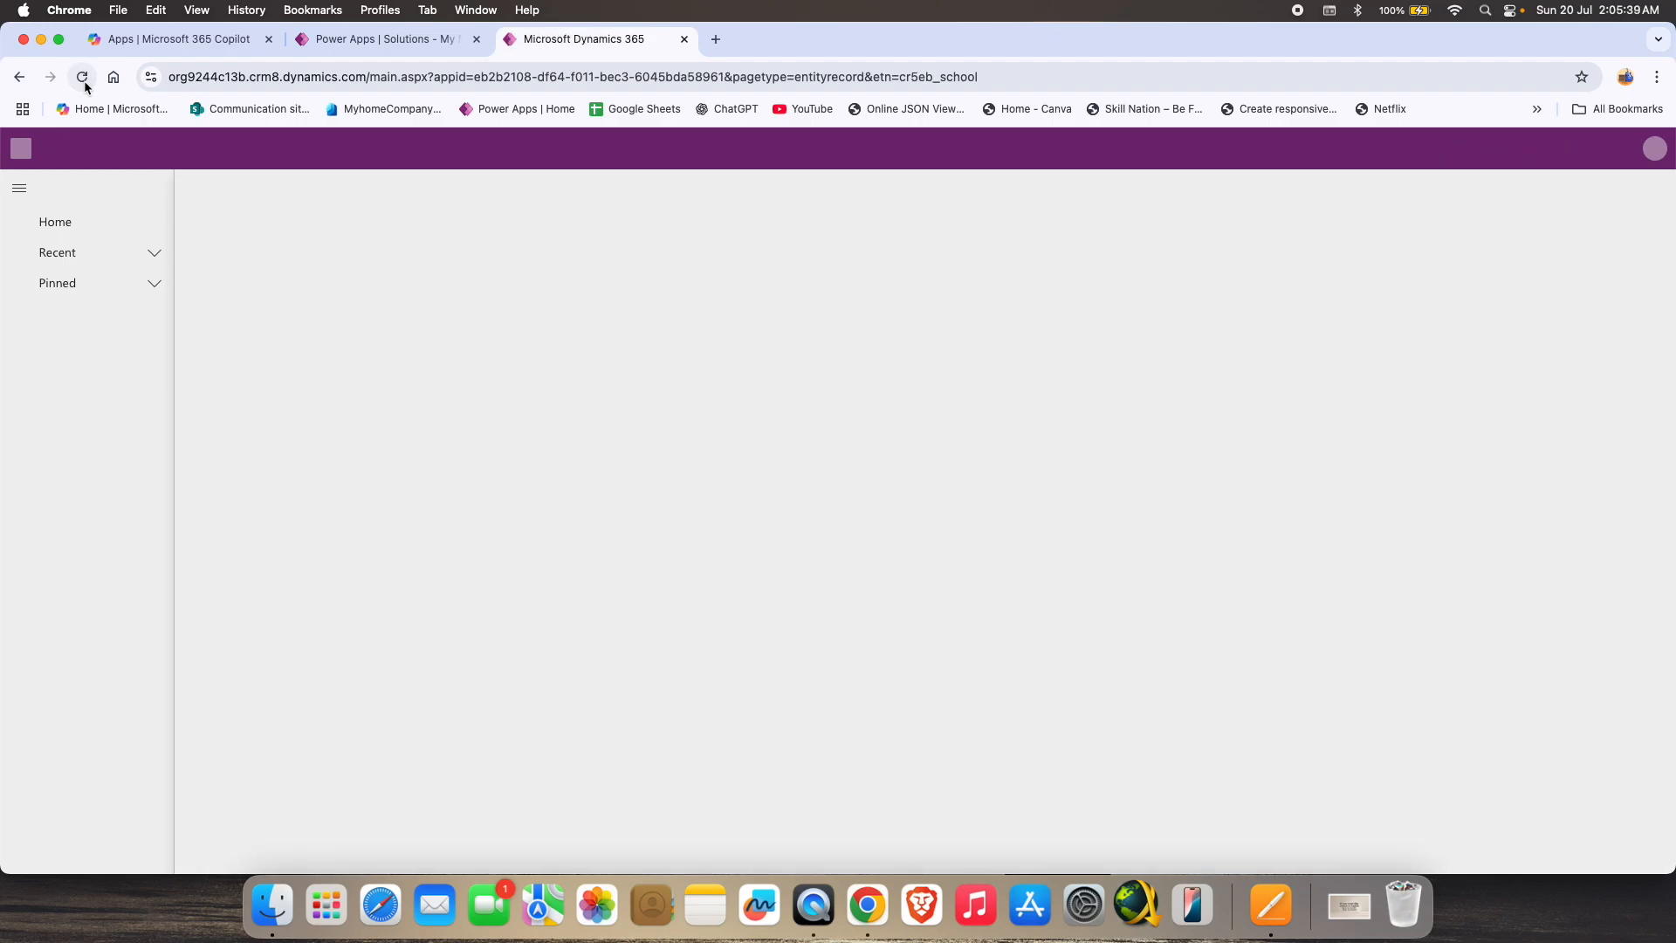
left_click(548, 536)
left_click(538, 587)
left_click(453, 574)
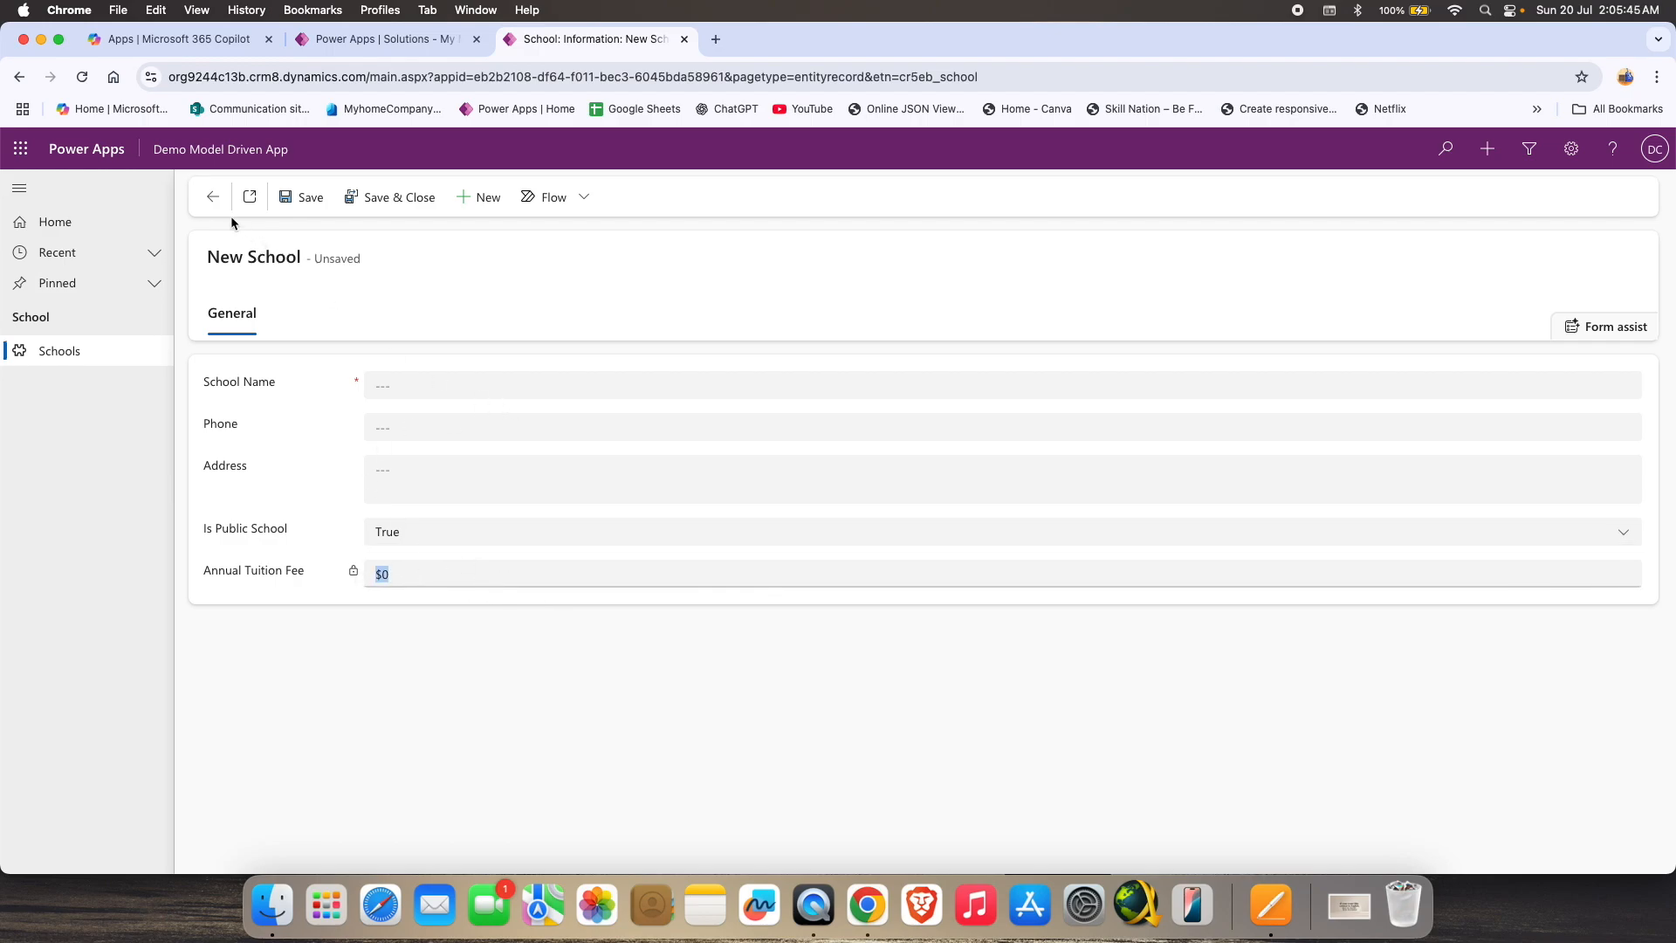
left_click(201, 197)
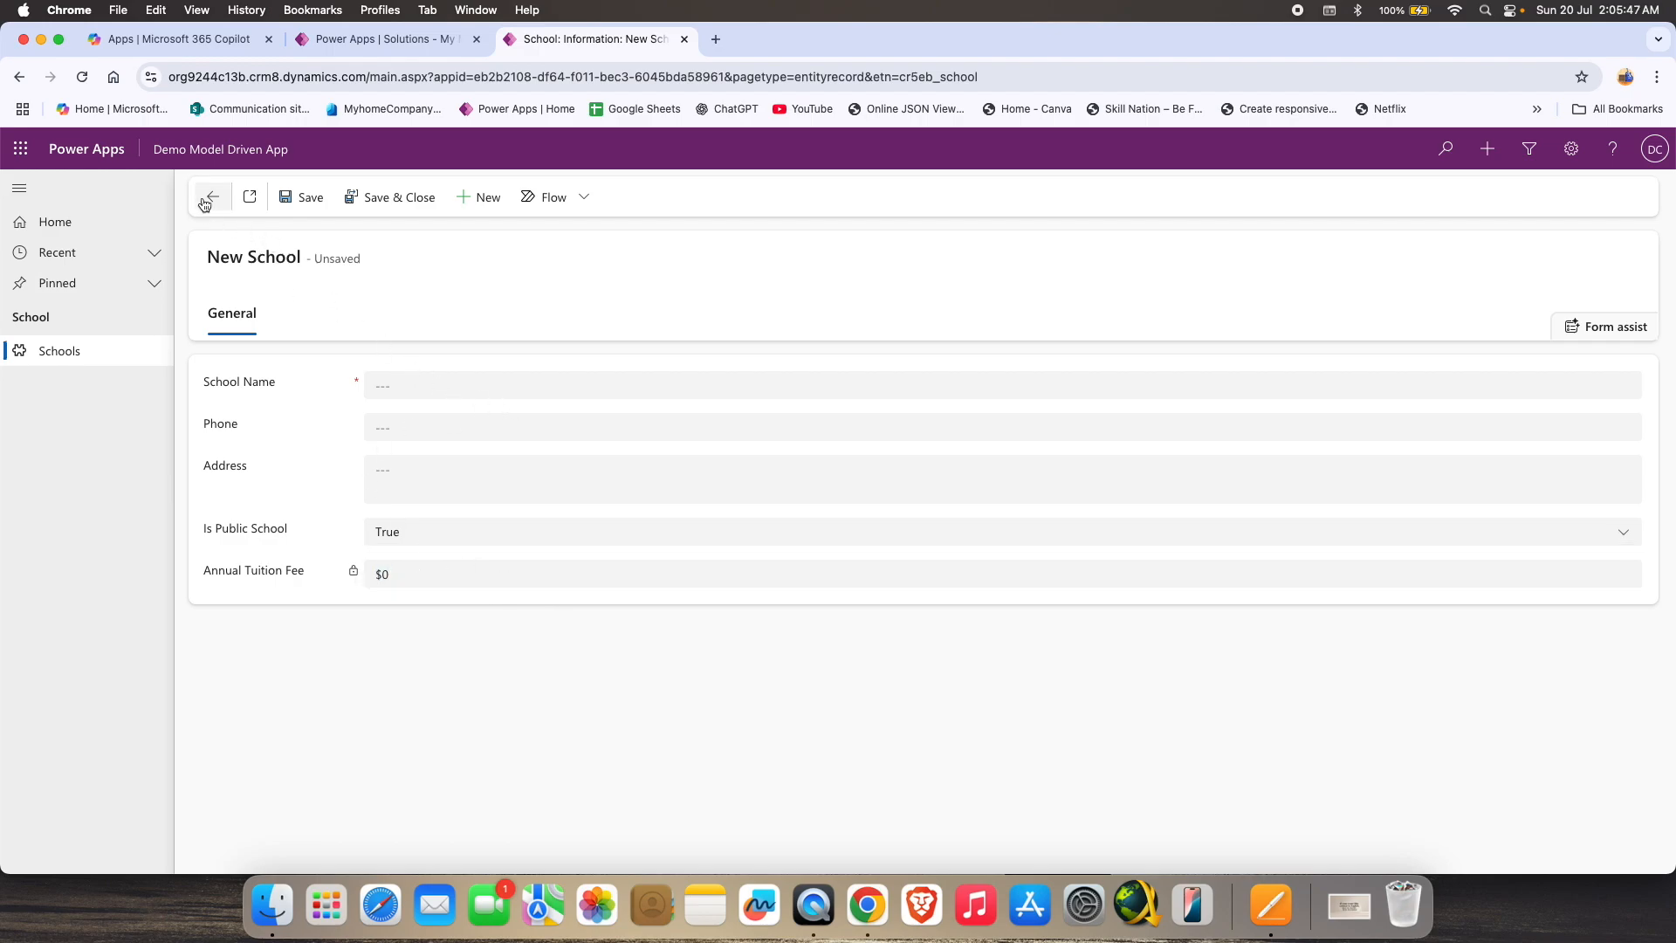
left_click(913, 568)
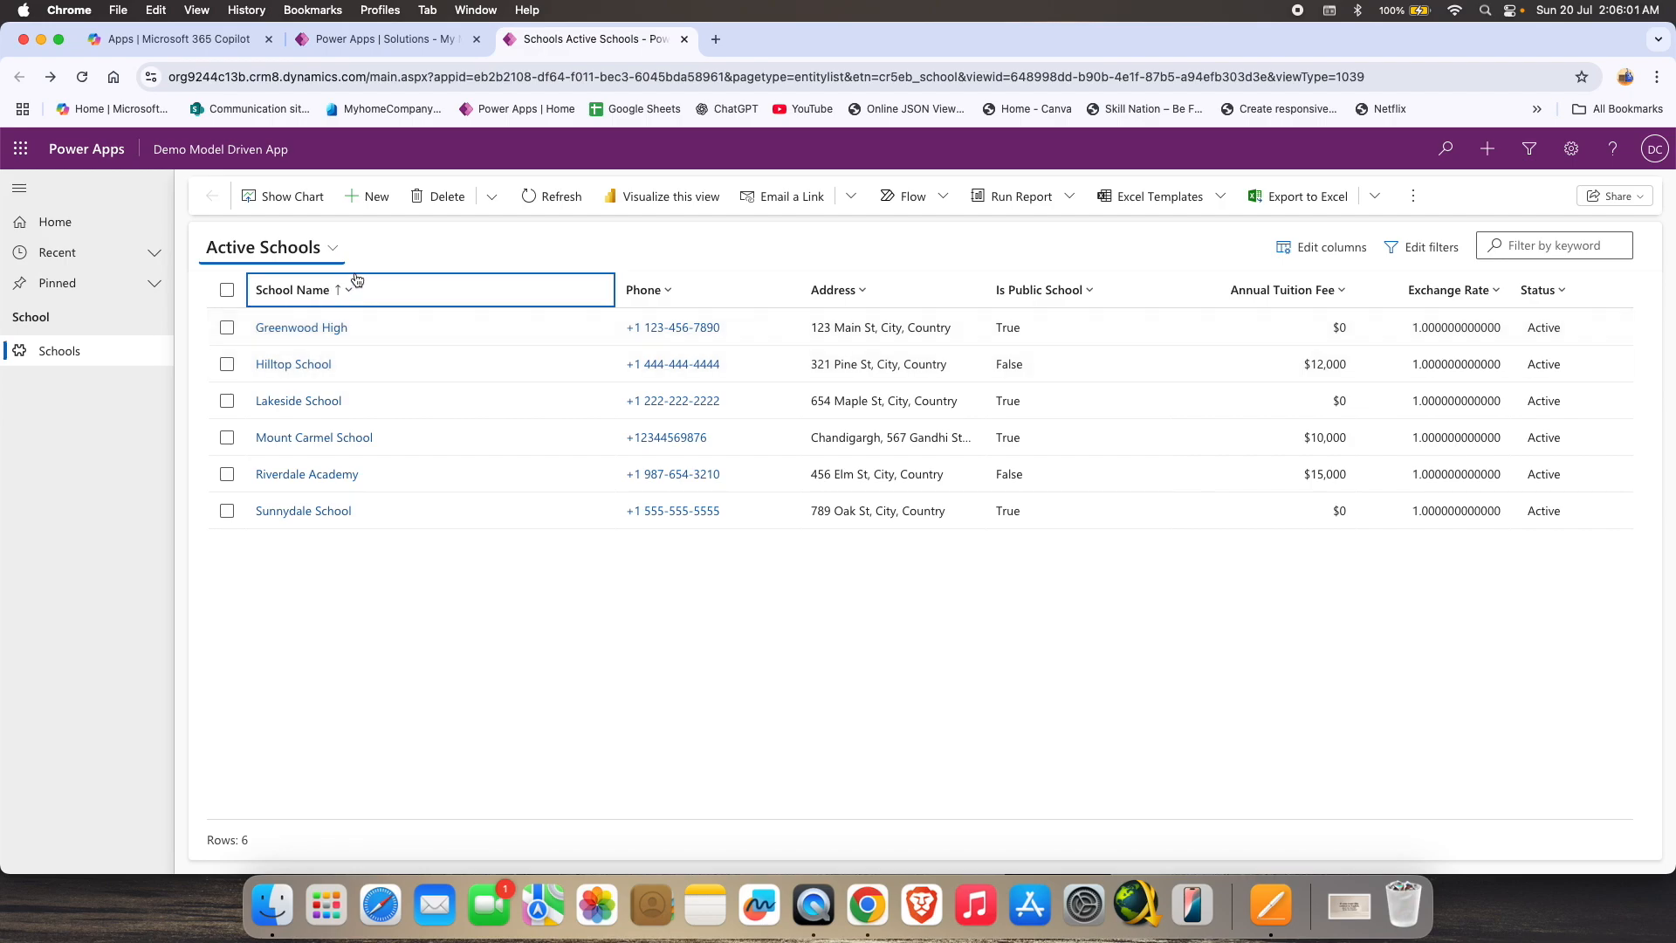
Create a school record named Hilltop school with its phone and address, set Is Public School to True, and save and close it.
left_click(369, 197)
left_click(473, 447)
type("Hilltop school")
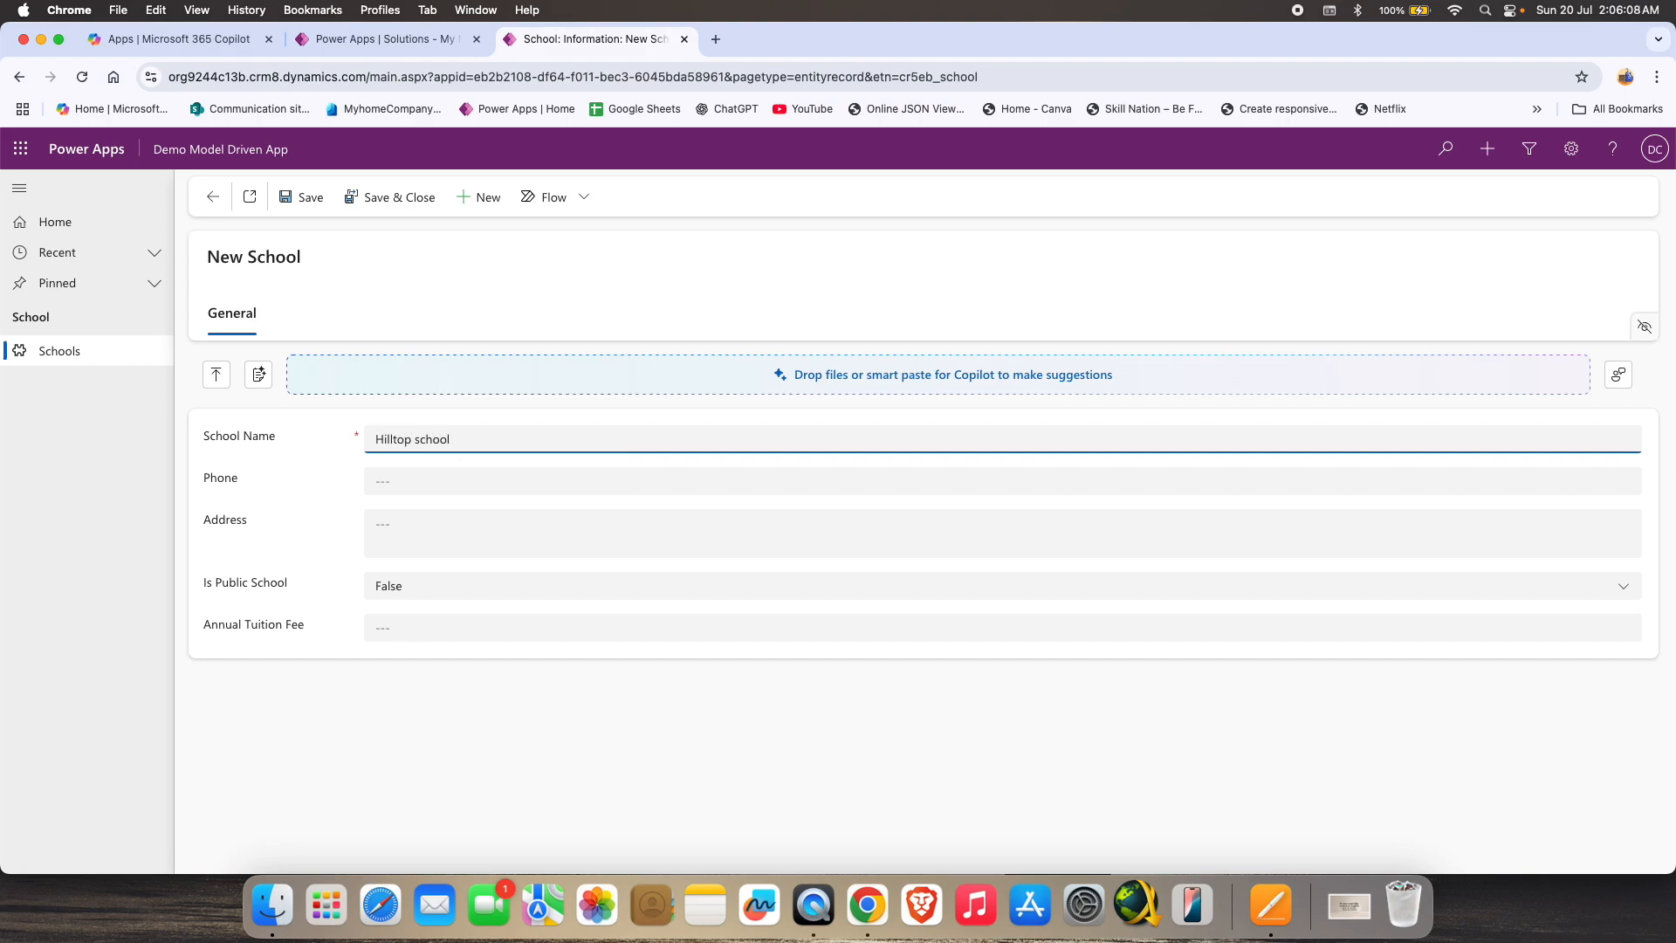
left_click(468, 481)
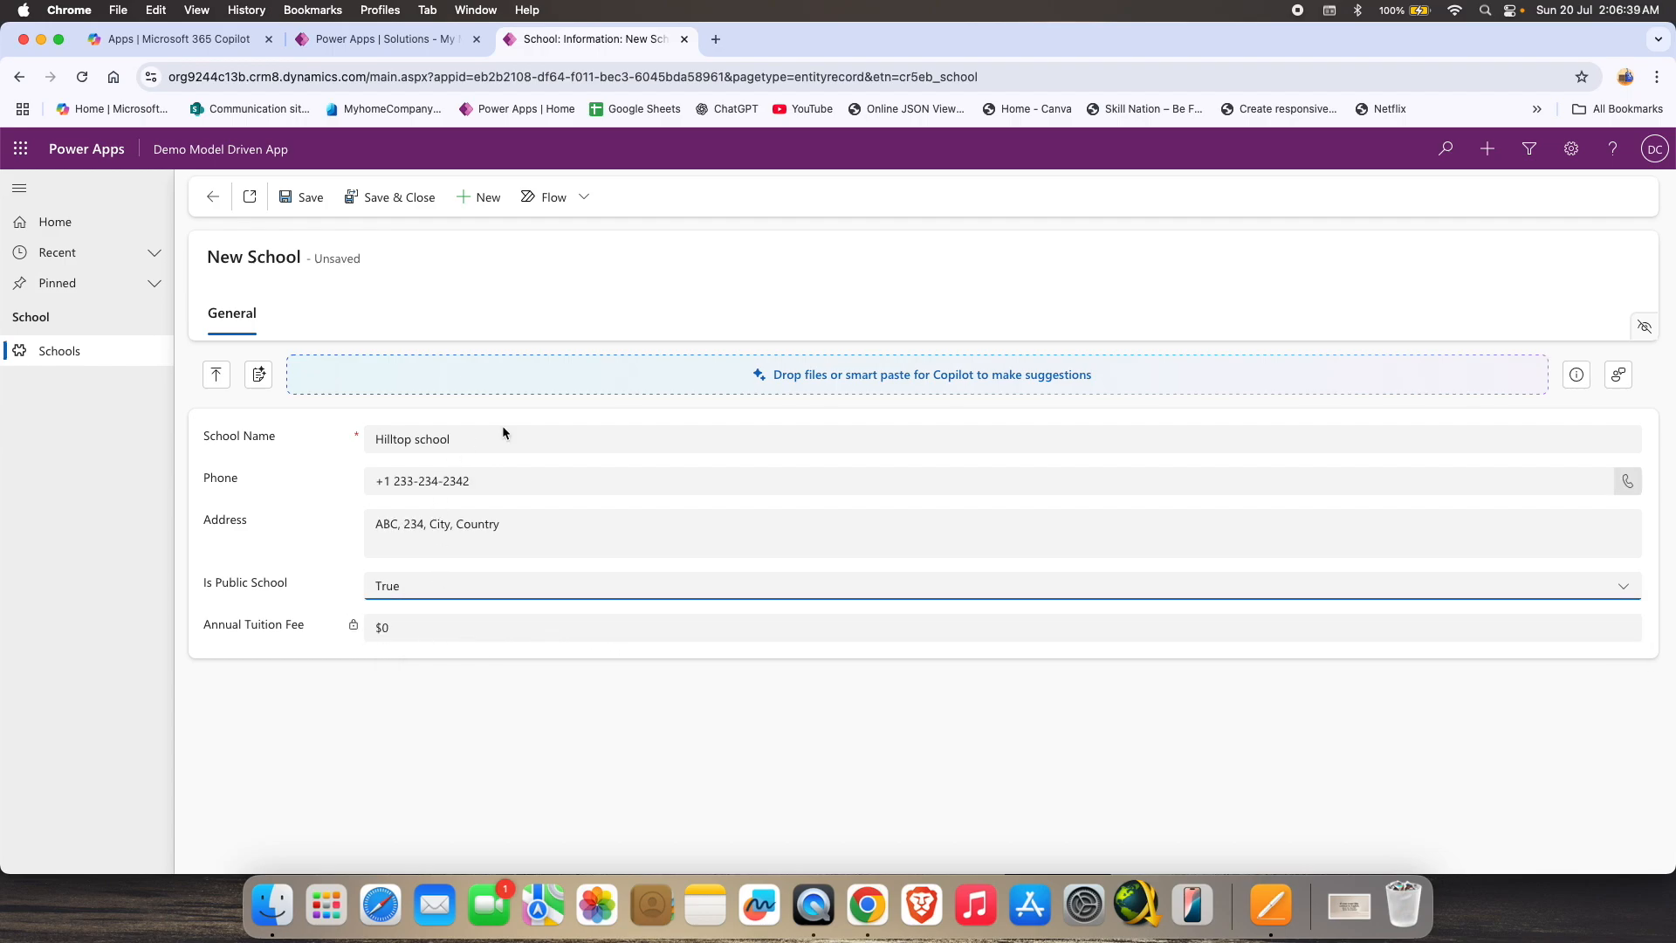
left_click(363, 208)
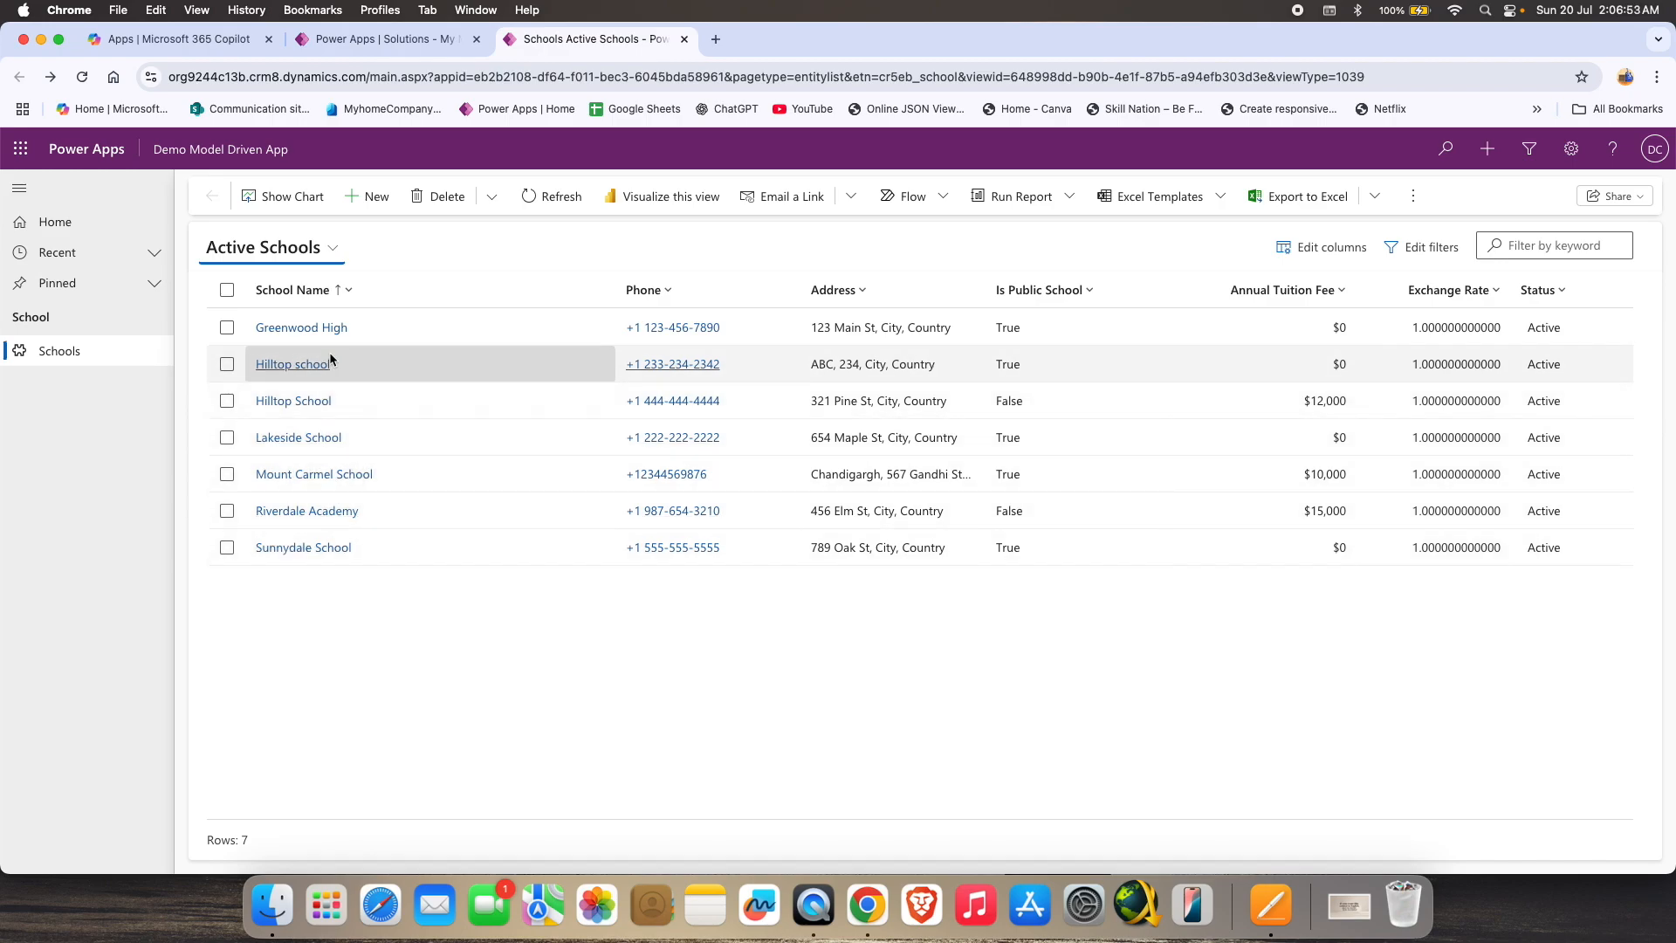
Delete the newly added Hilltop school record from the Active Schools list and confirm the deletion.
left_click(228, 367)
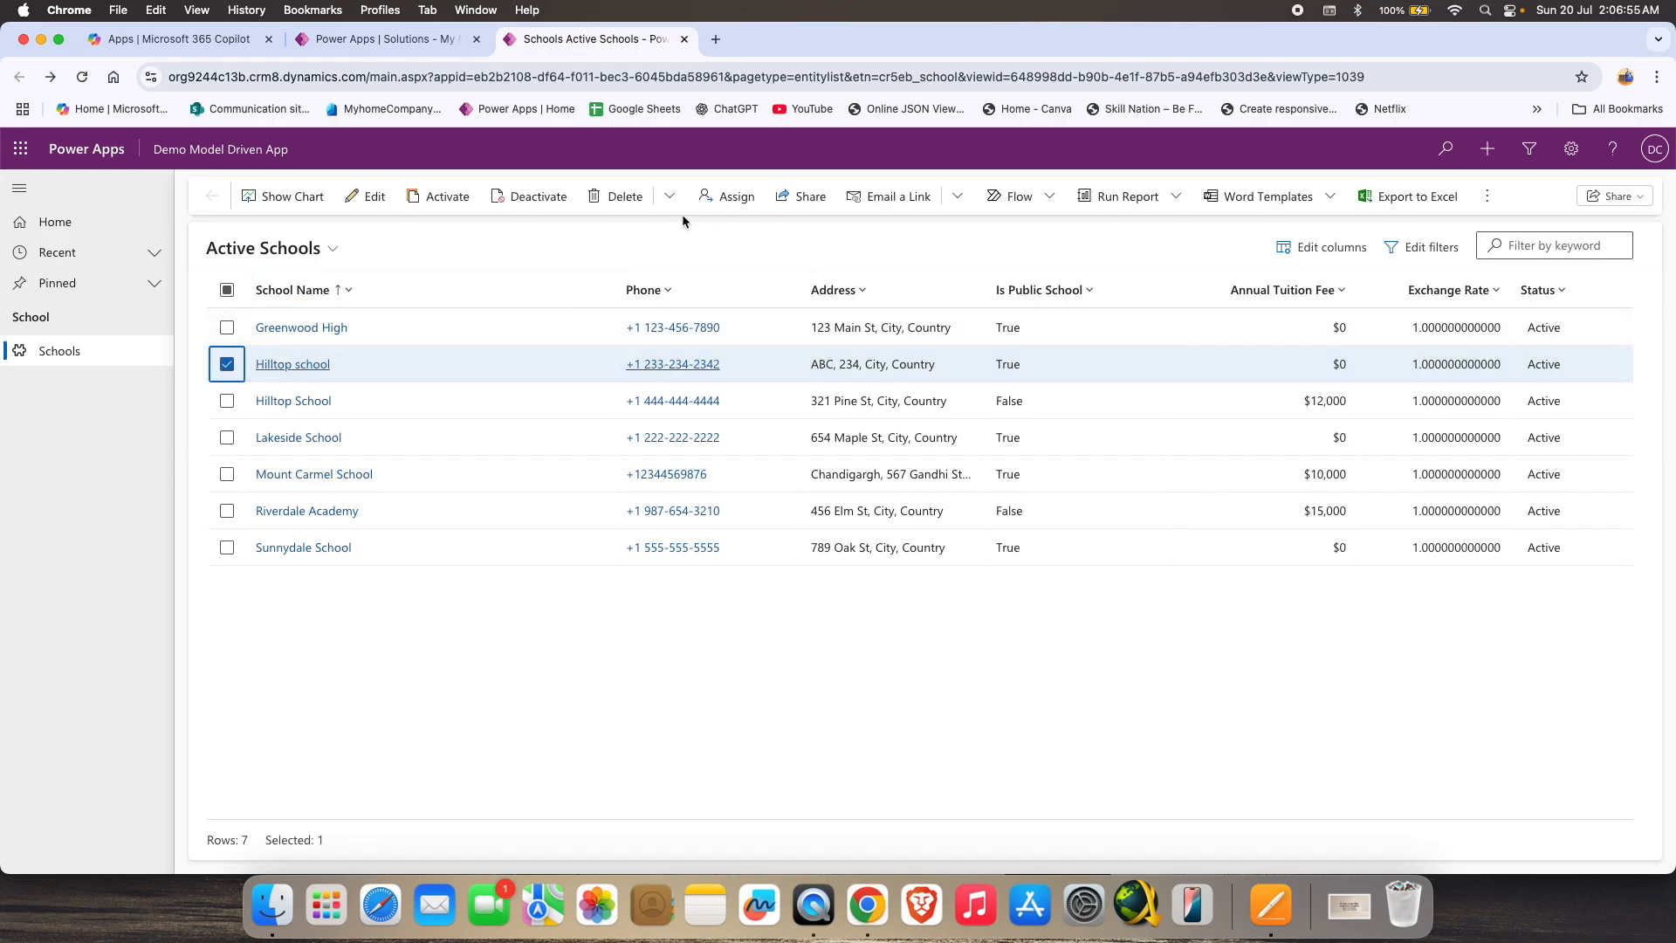
left_click(622, 196)
left_click(860, 559)
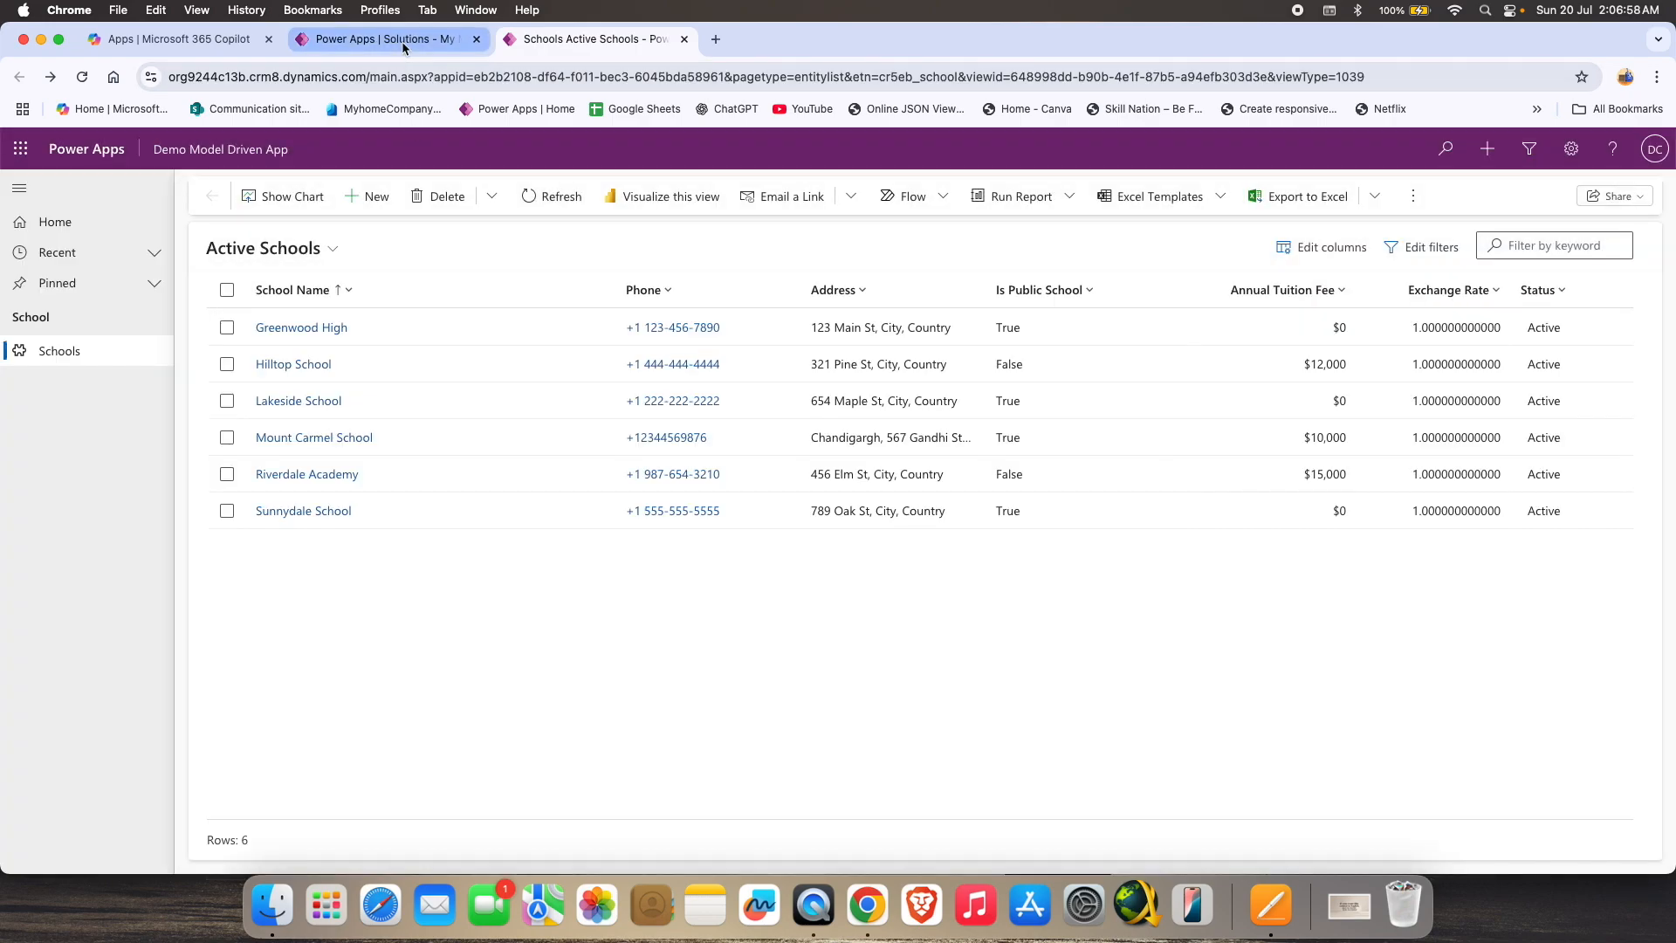
Add a key named Restrict School Name to the School table using the School Name column, and publish the table.
left_click(404, 47)
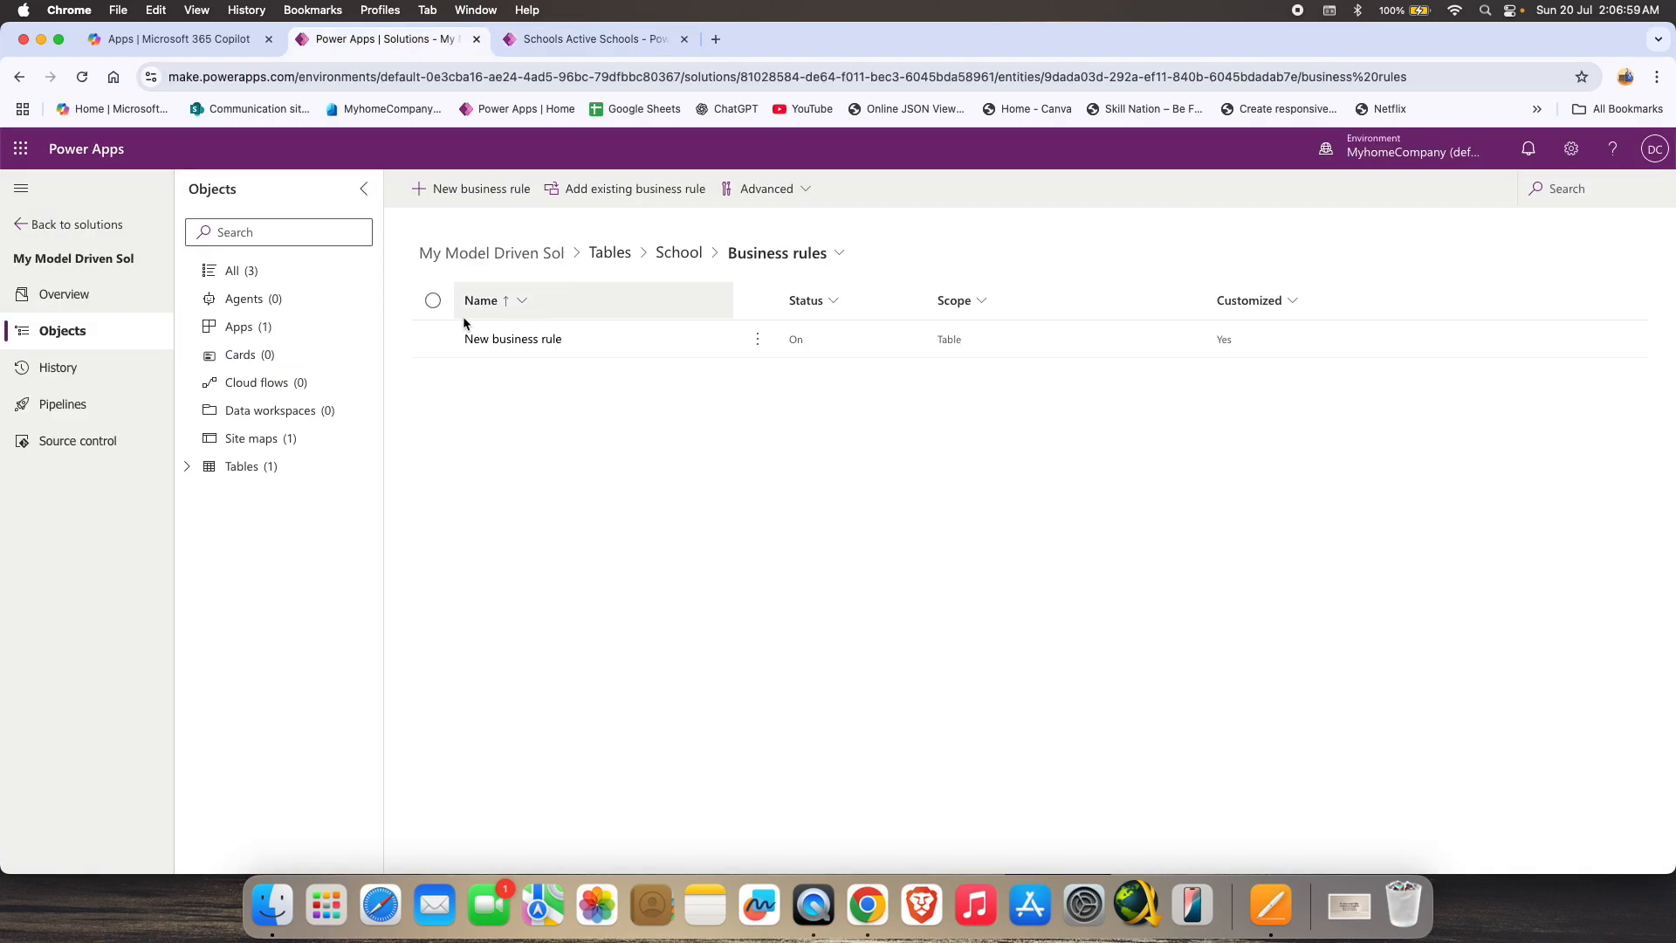
left_click(203, 469)
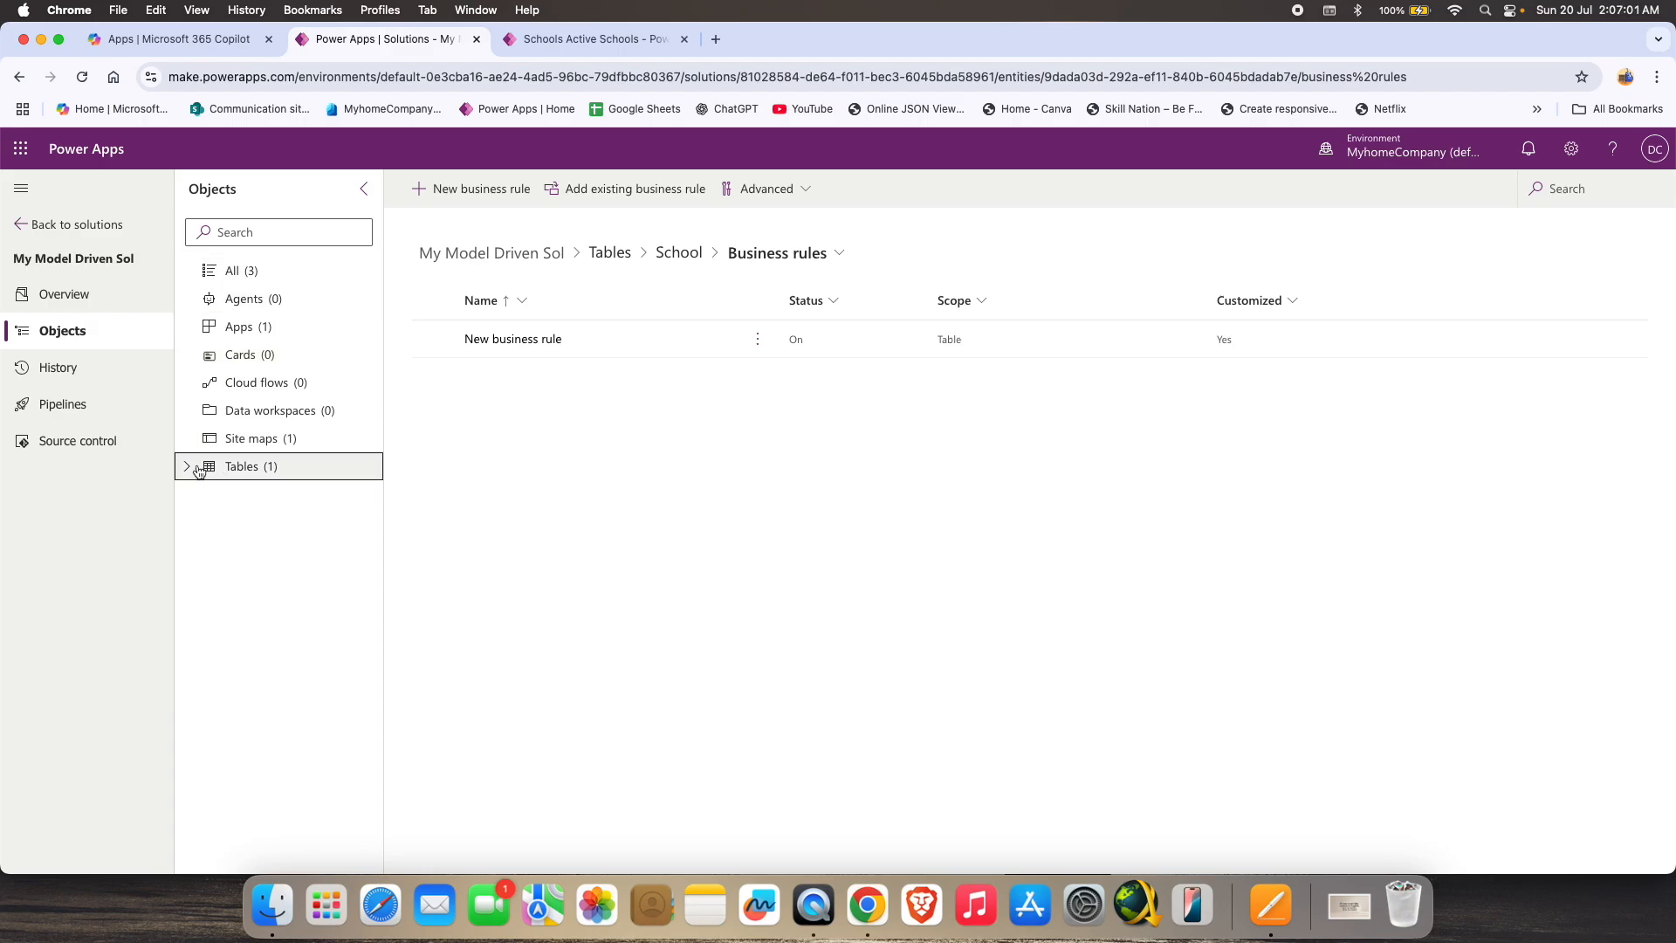
left_click(228, 494)
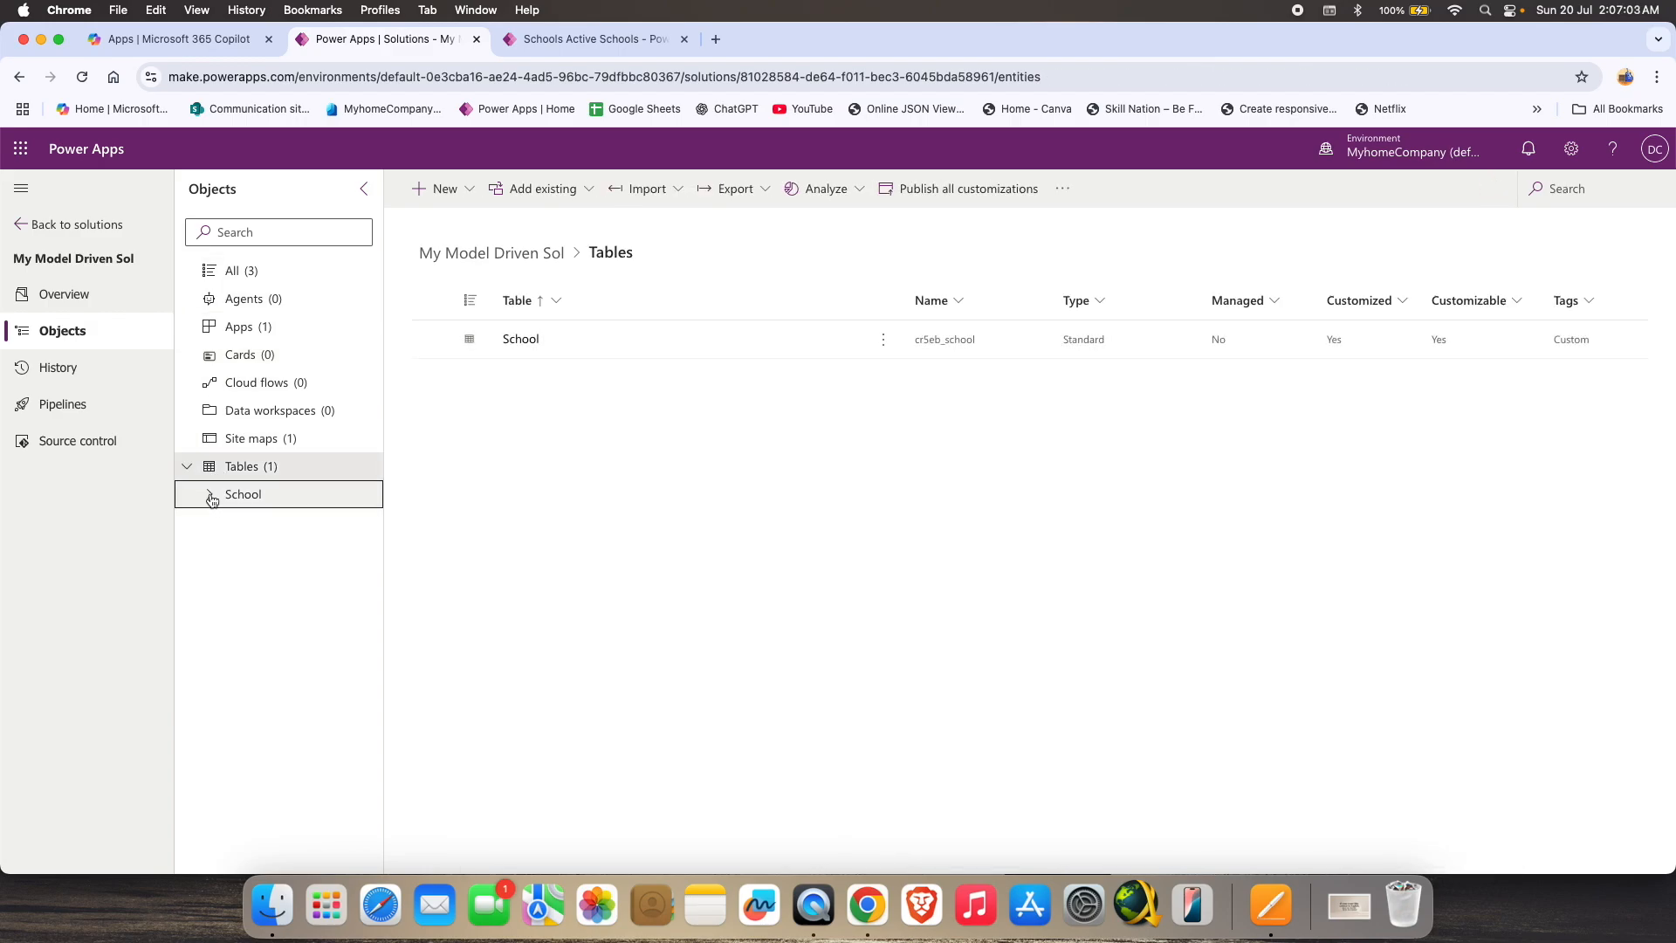
left_click(303, 578)
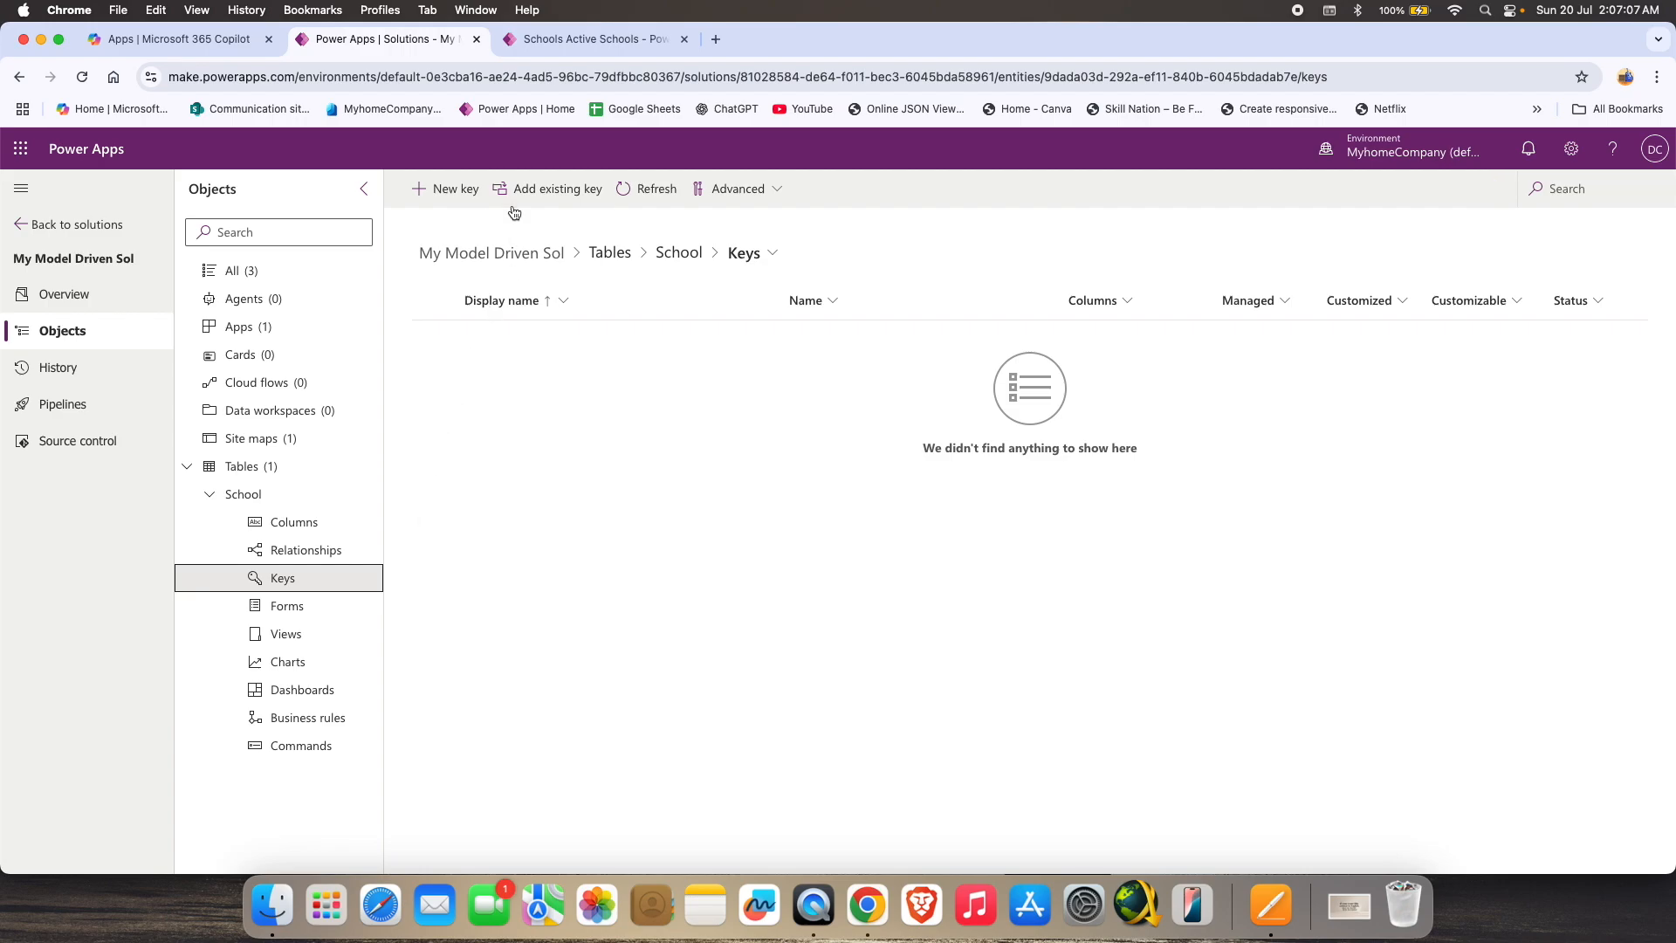
left_click(467, 192)
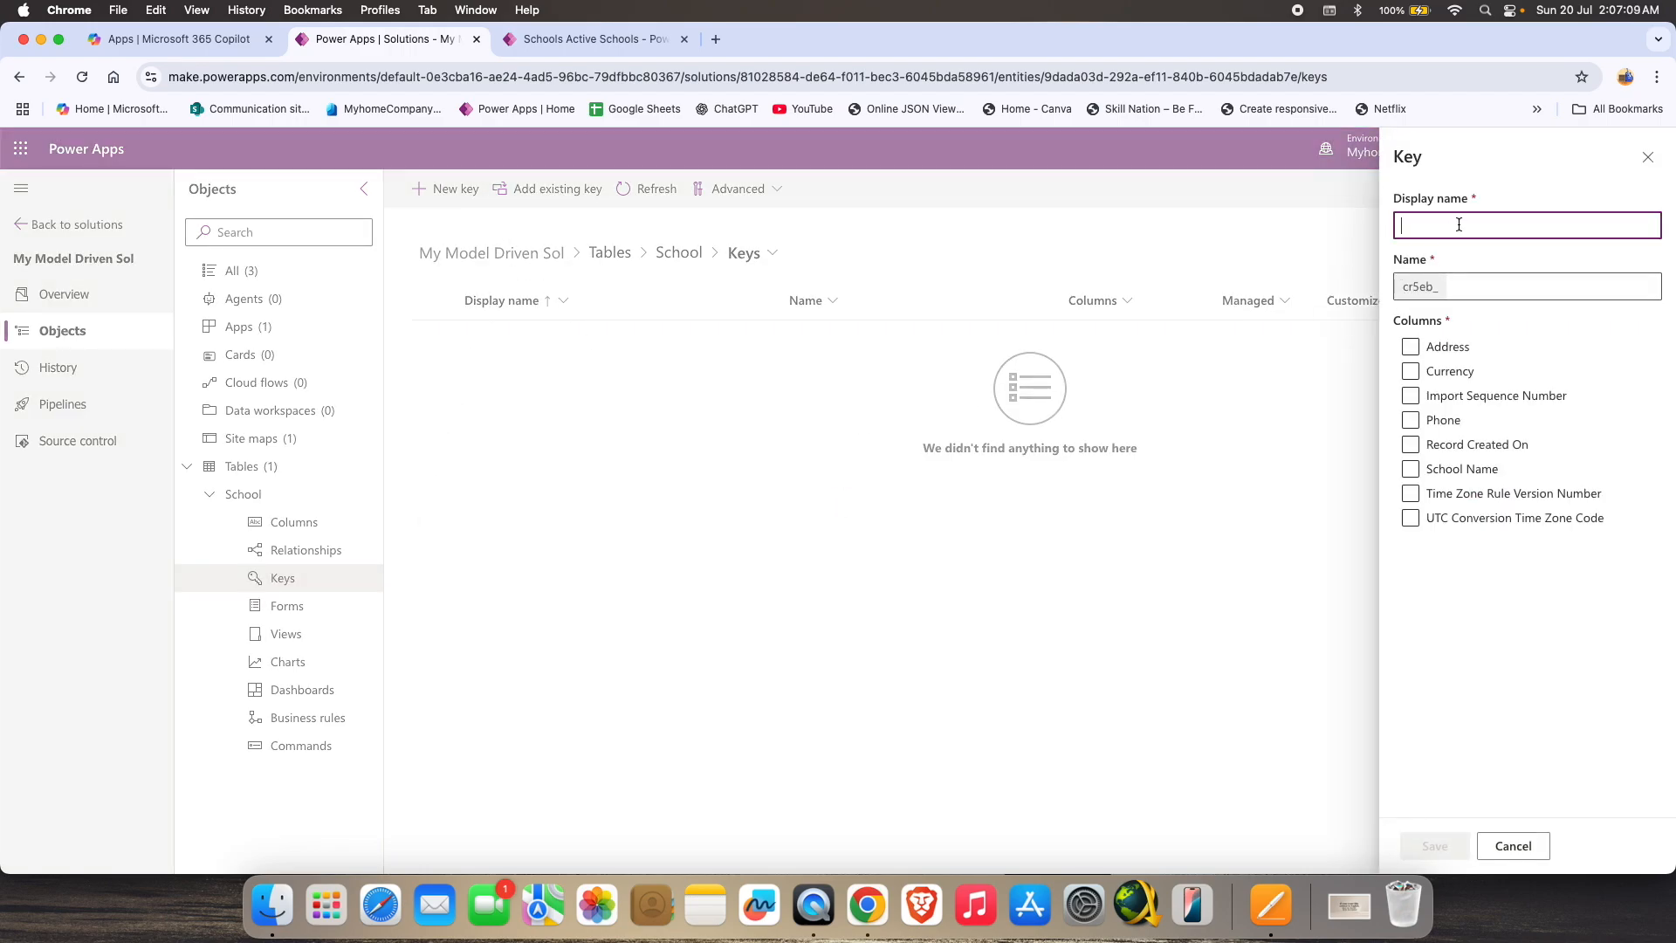
type("Restrict School Name")
left_click(1412, 470)
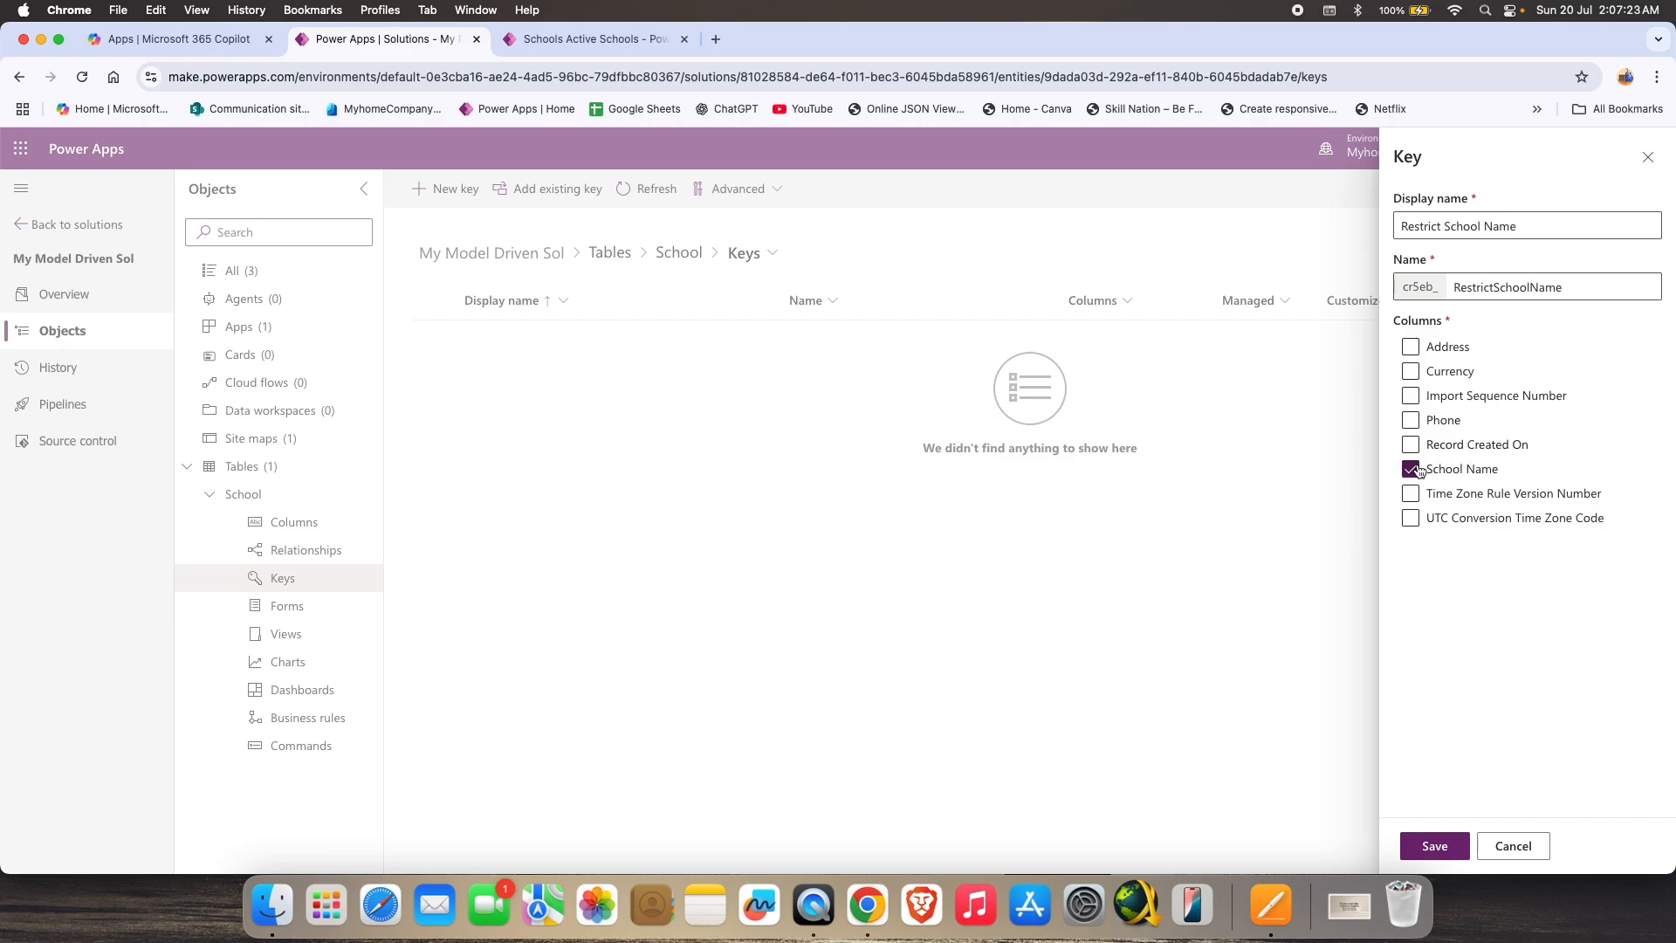
left_click(1436, 843)
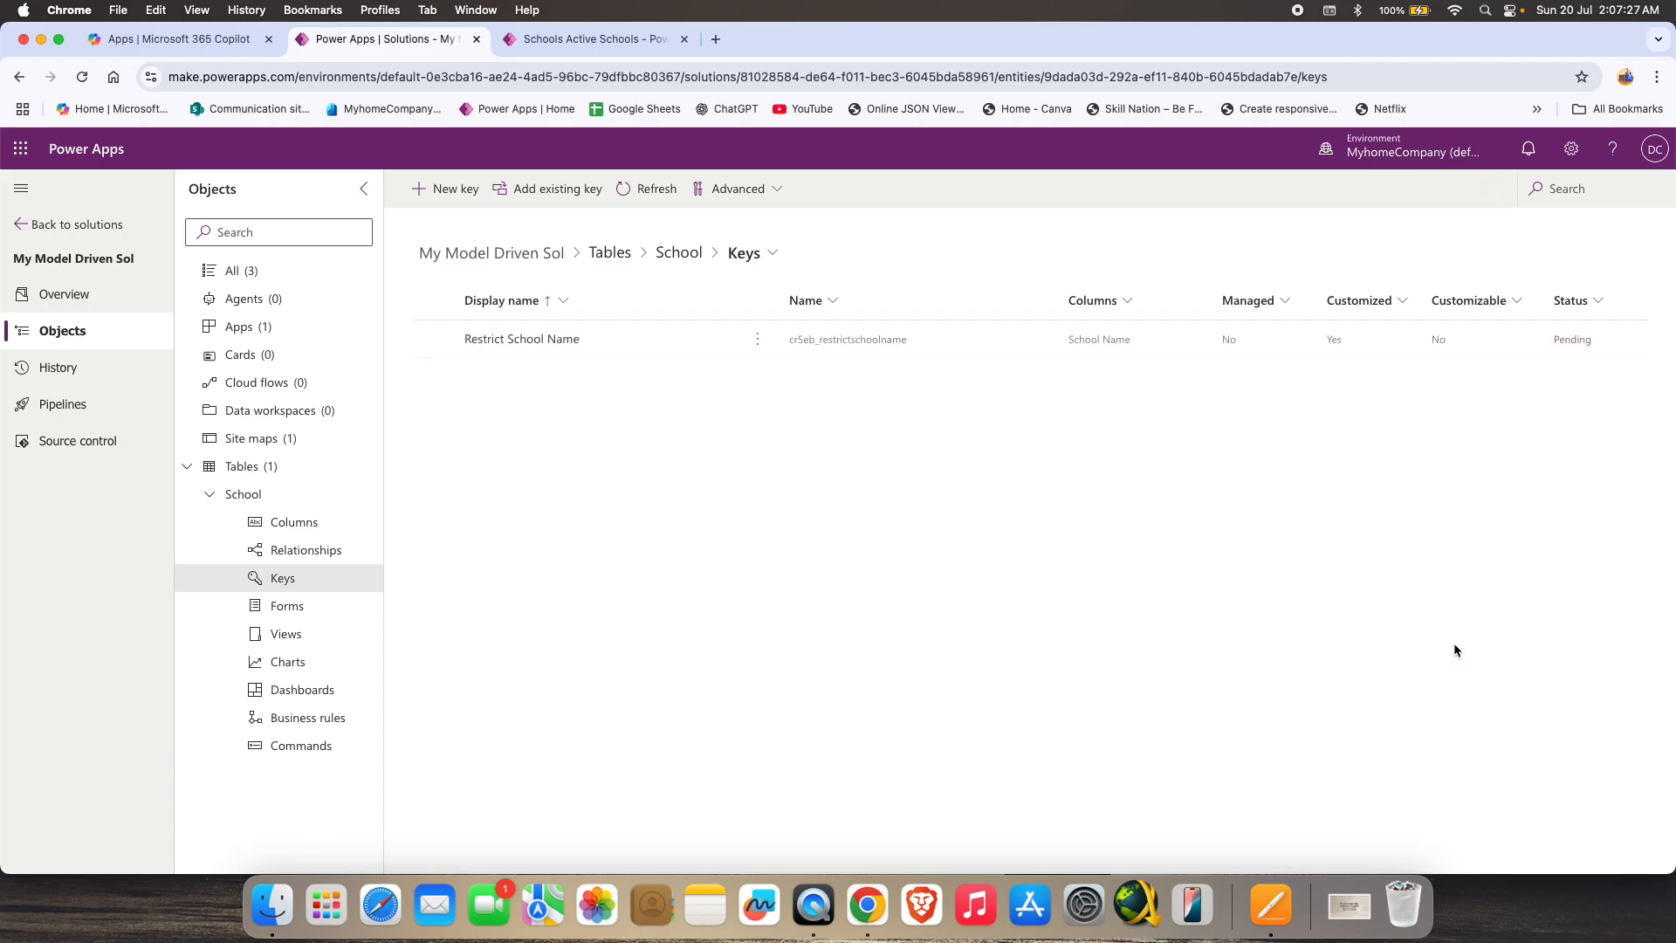
left_click(756, 192)
left_click(767, 214)
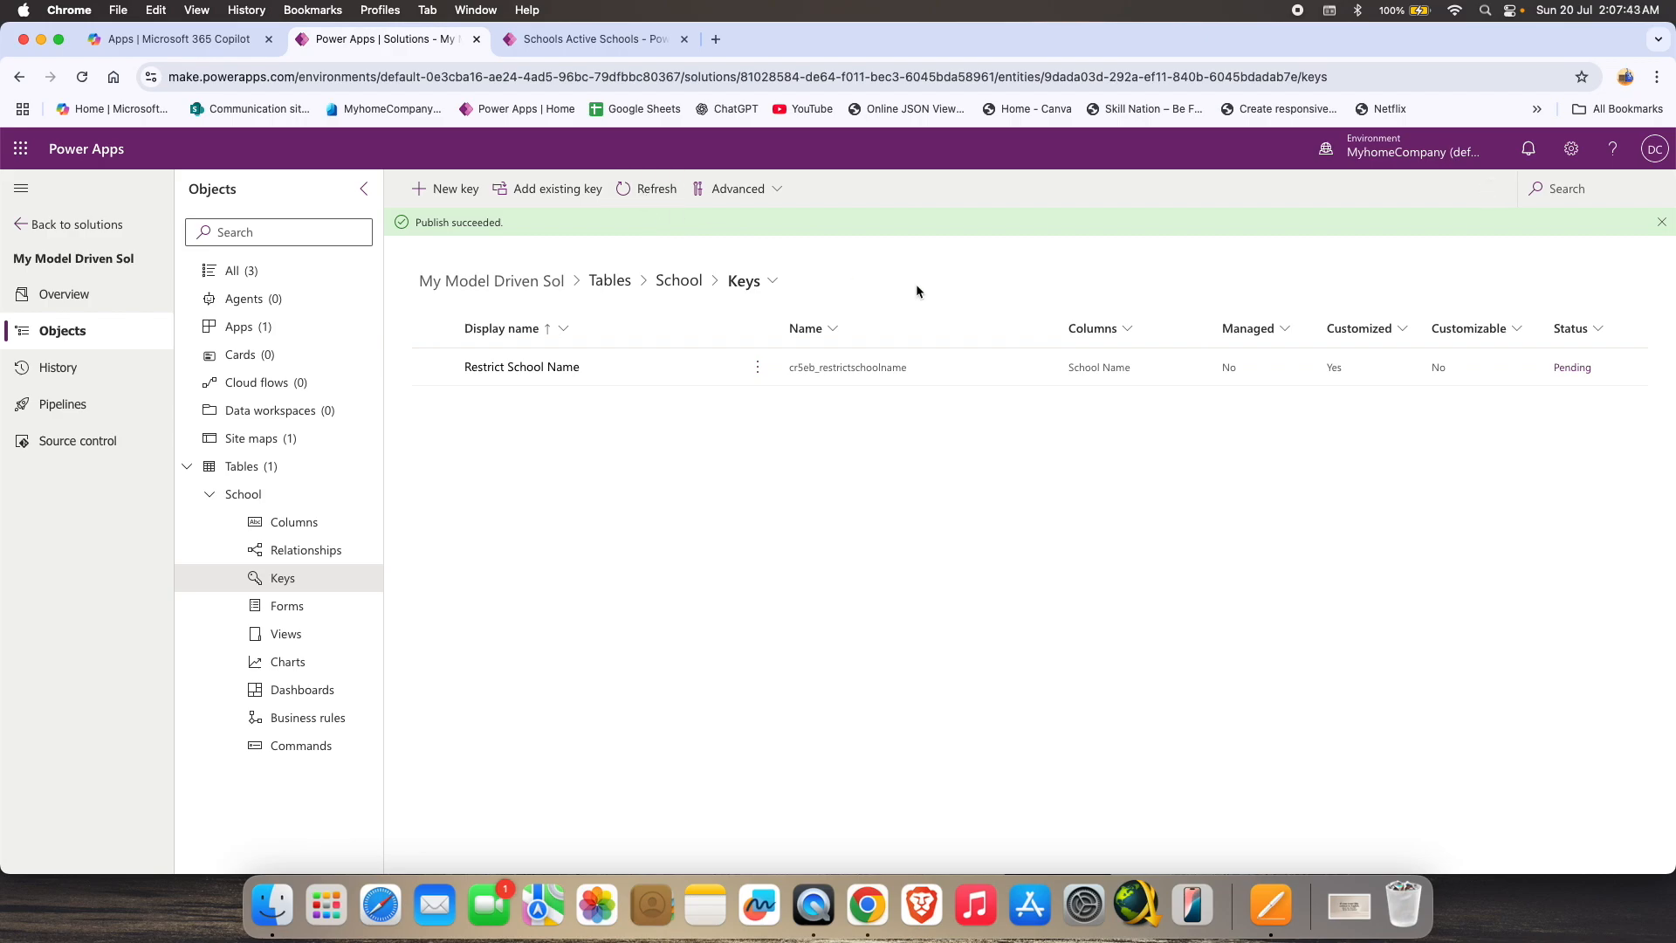
Check the Restrict School Name key's status against the app's existing school records, and return to the Active Schools list.
left_click(590, 39)
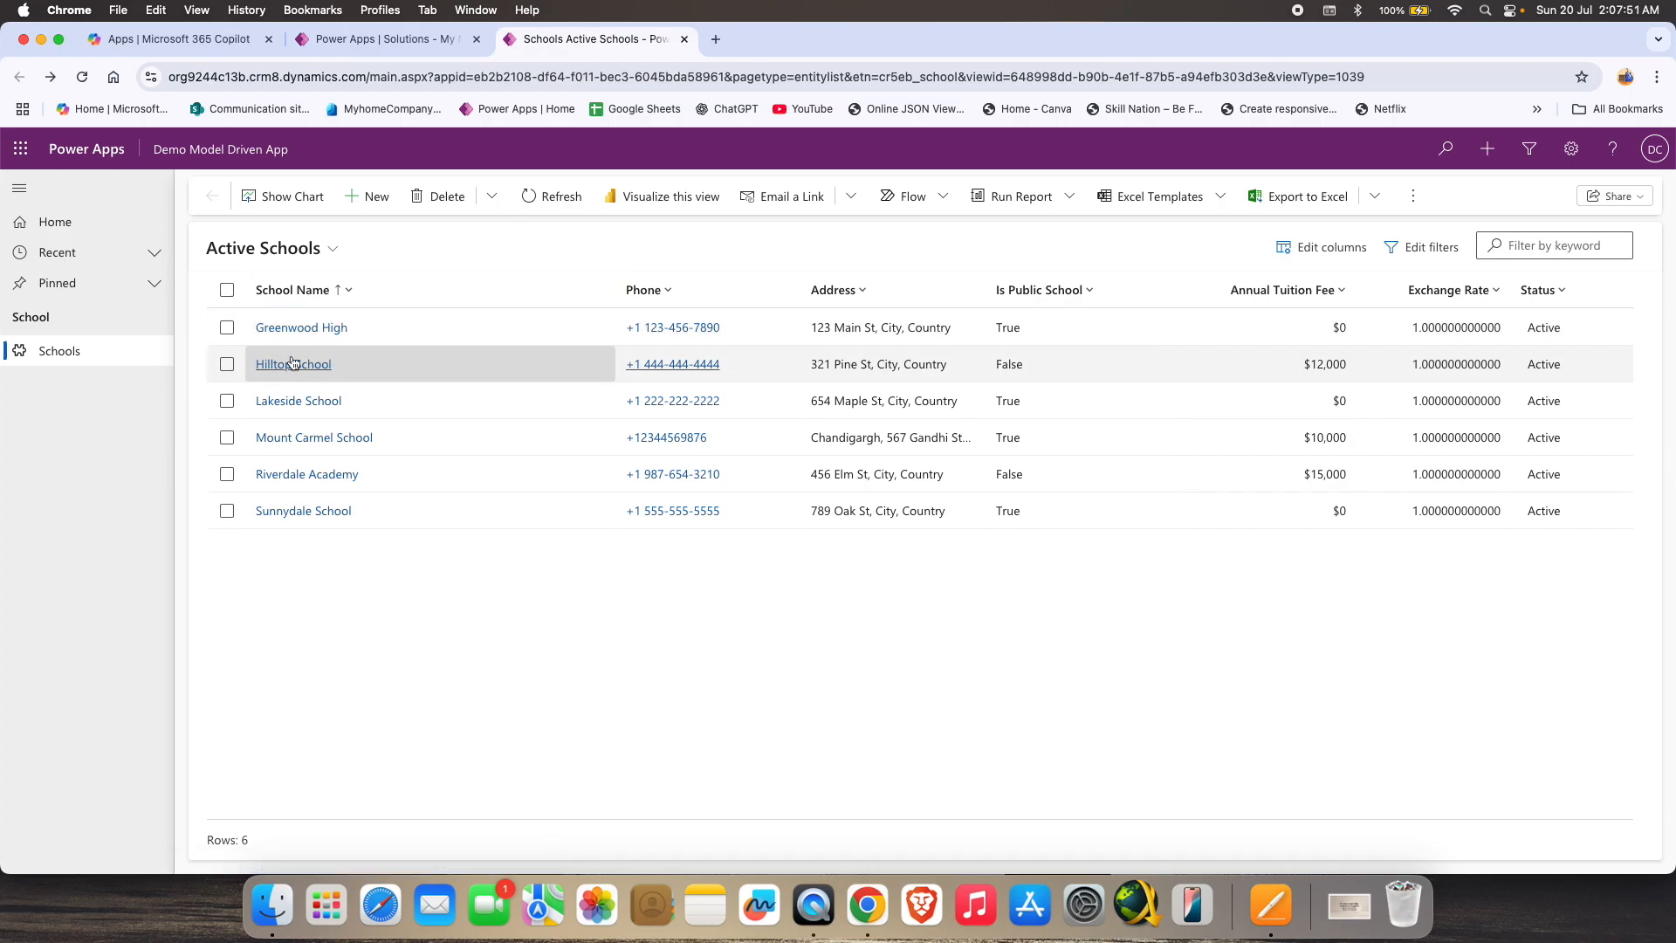
left_click(433, 42)
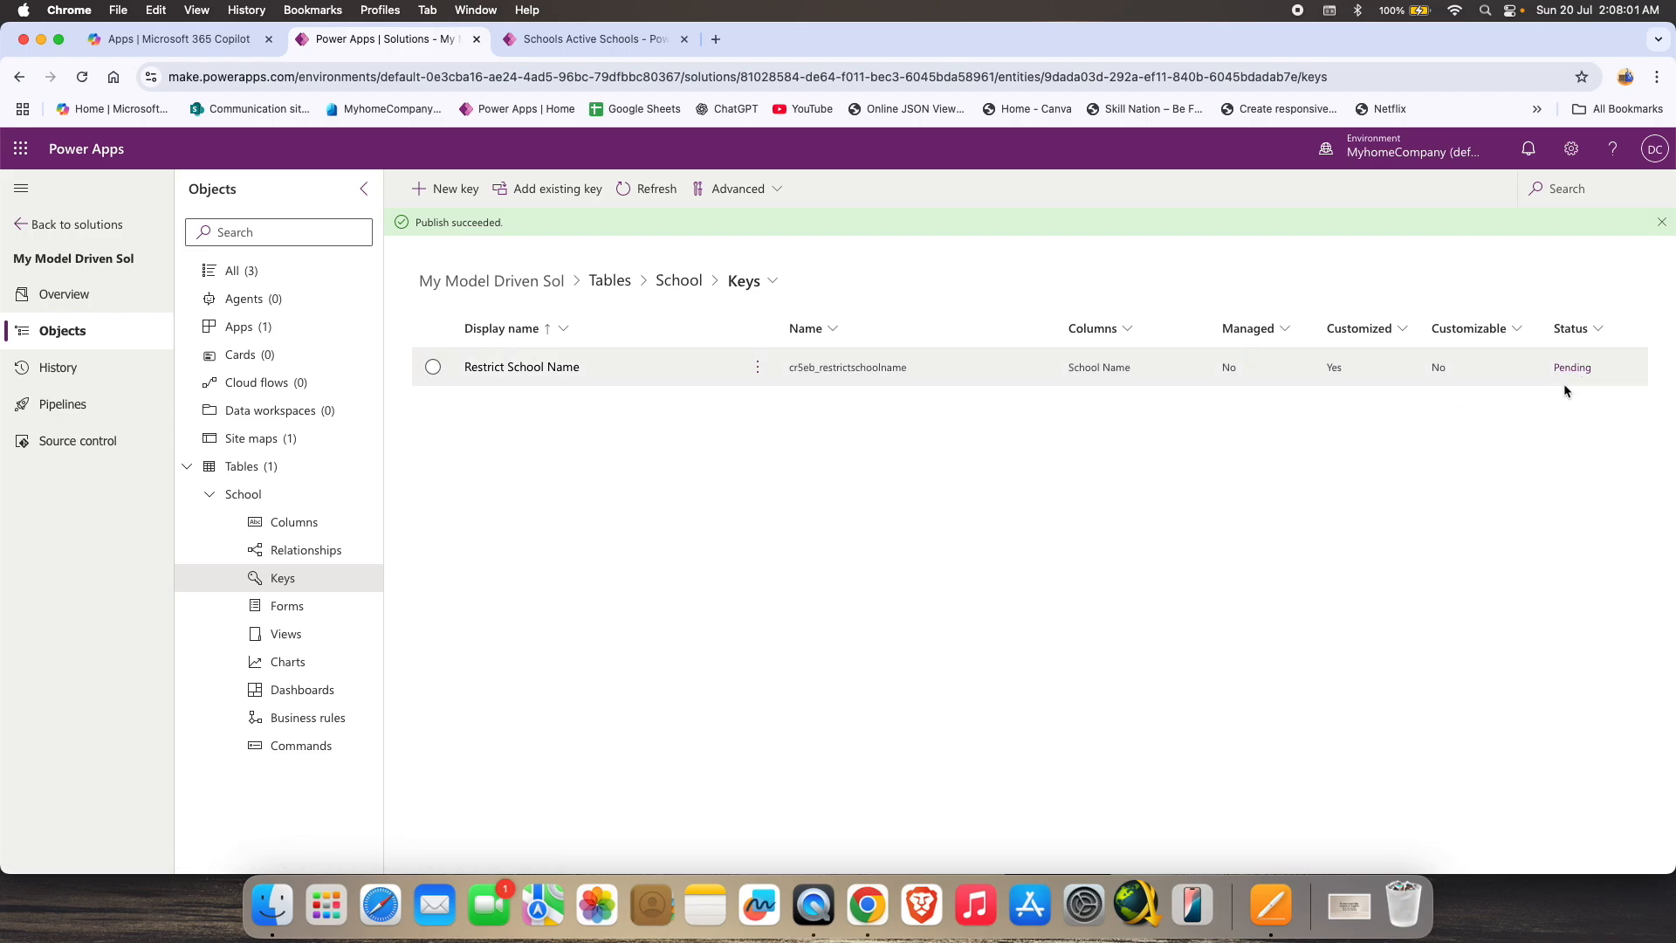
left_click(626, 47)
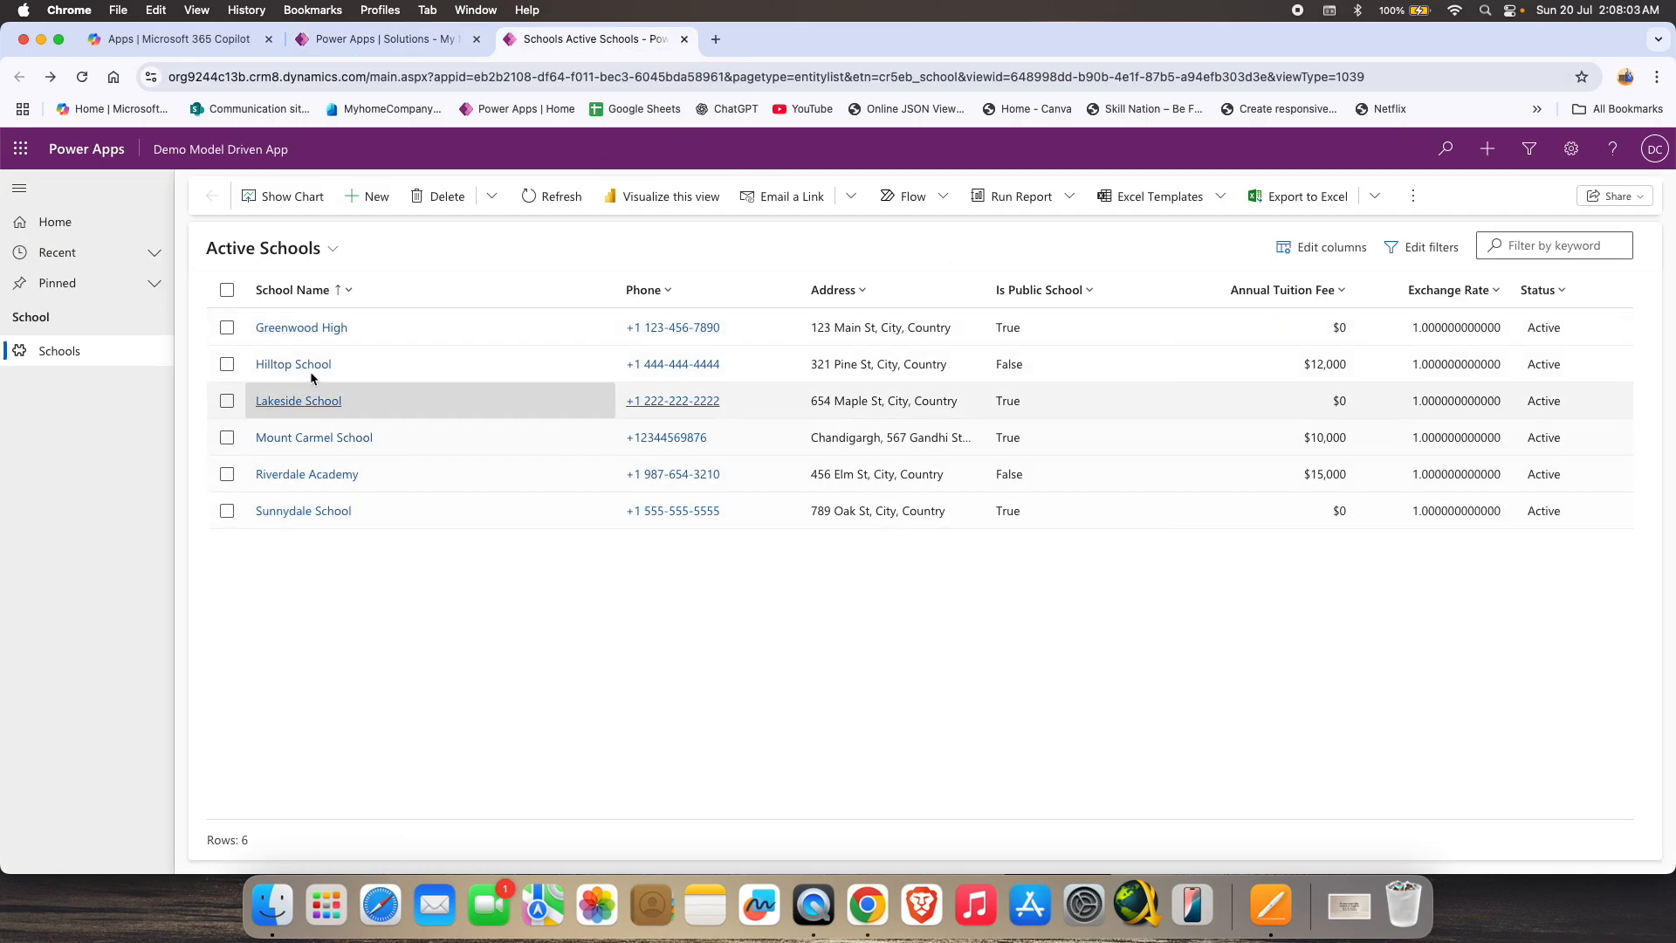
left_click(410, 41)
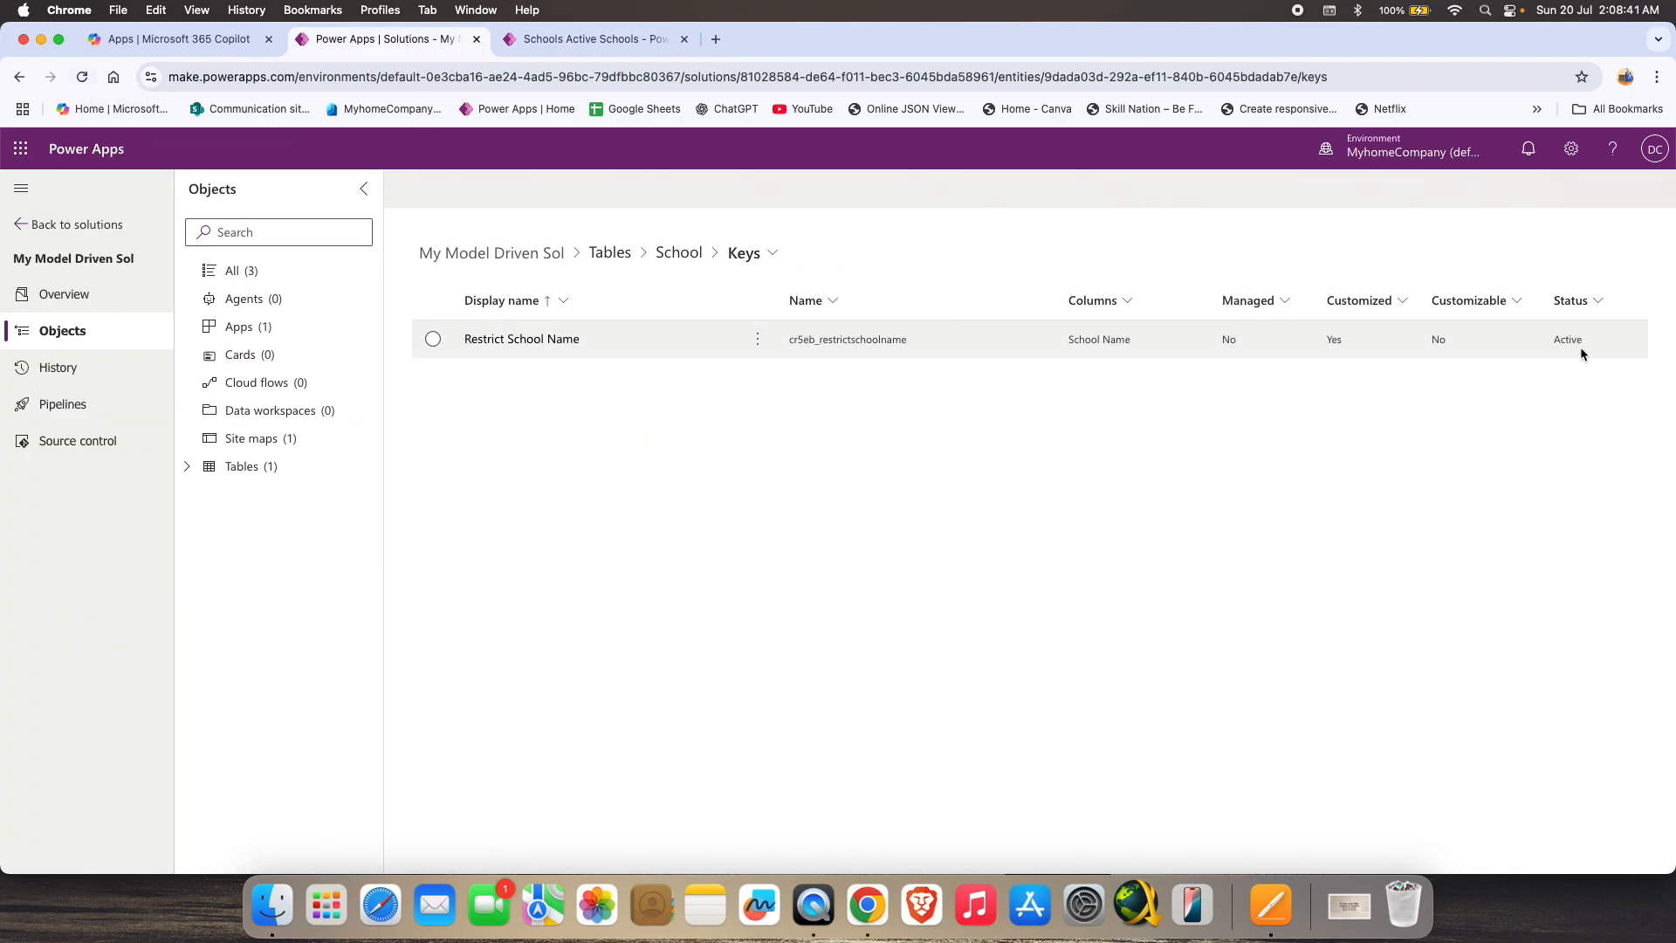
left_click(596, 45)
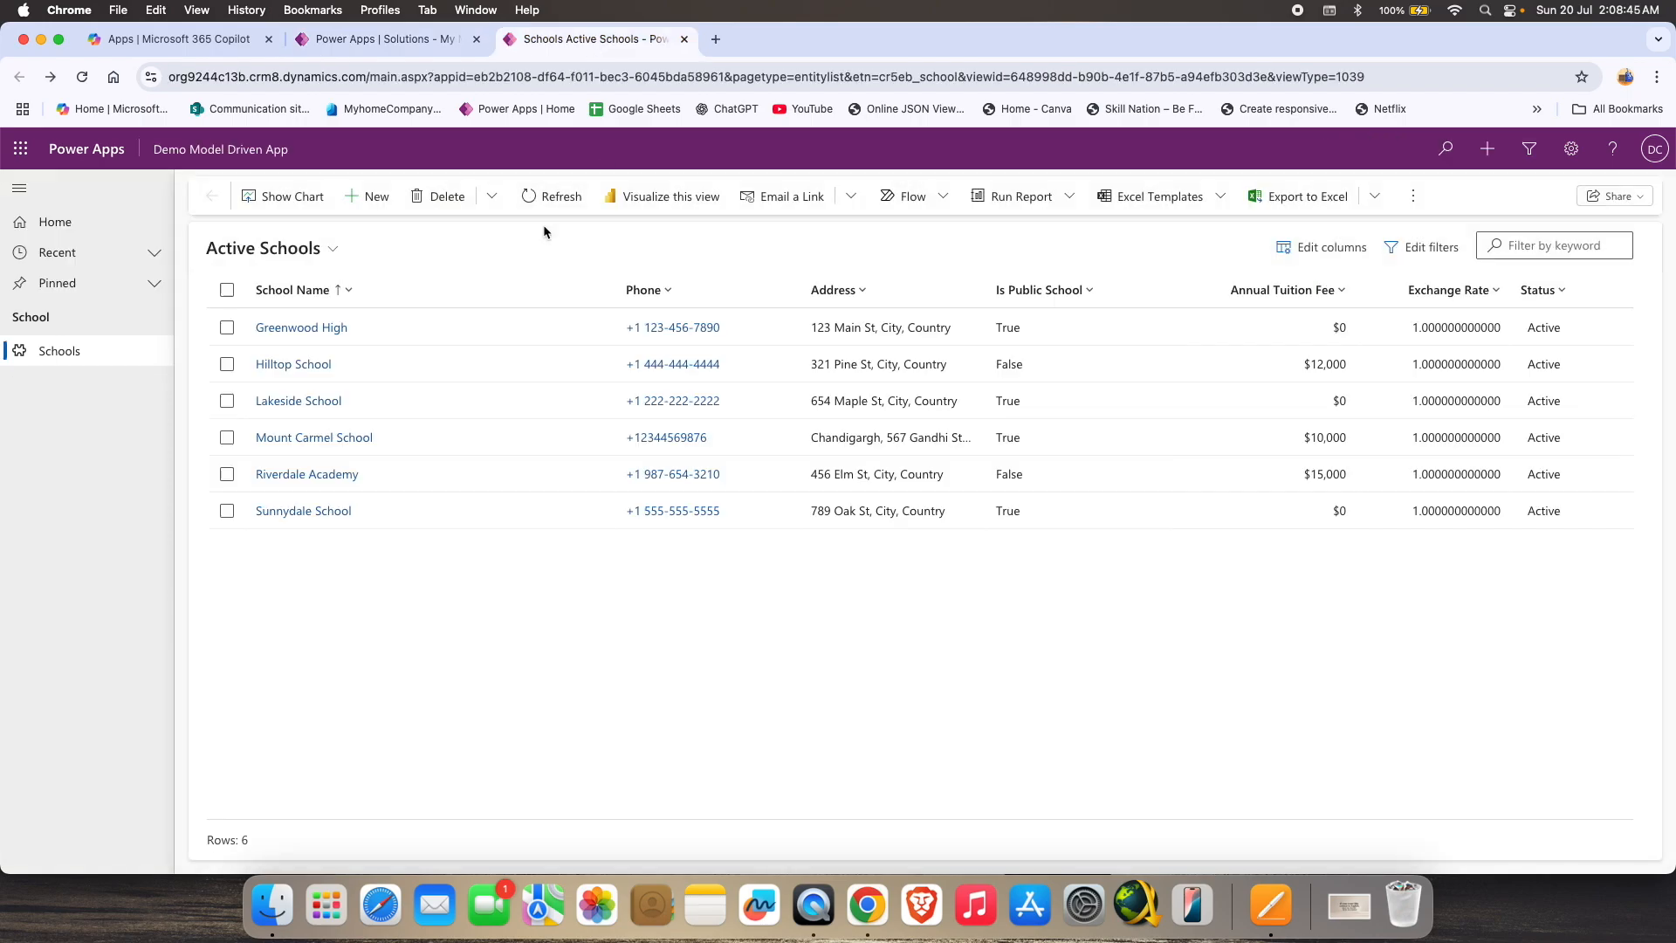
Refresh the Active Schools list and try to save a new record named Hilltop school with phone, address and Is Public School set to True.
left_click(547, 197)
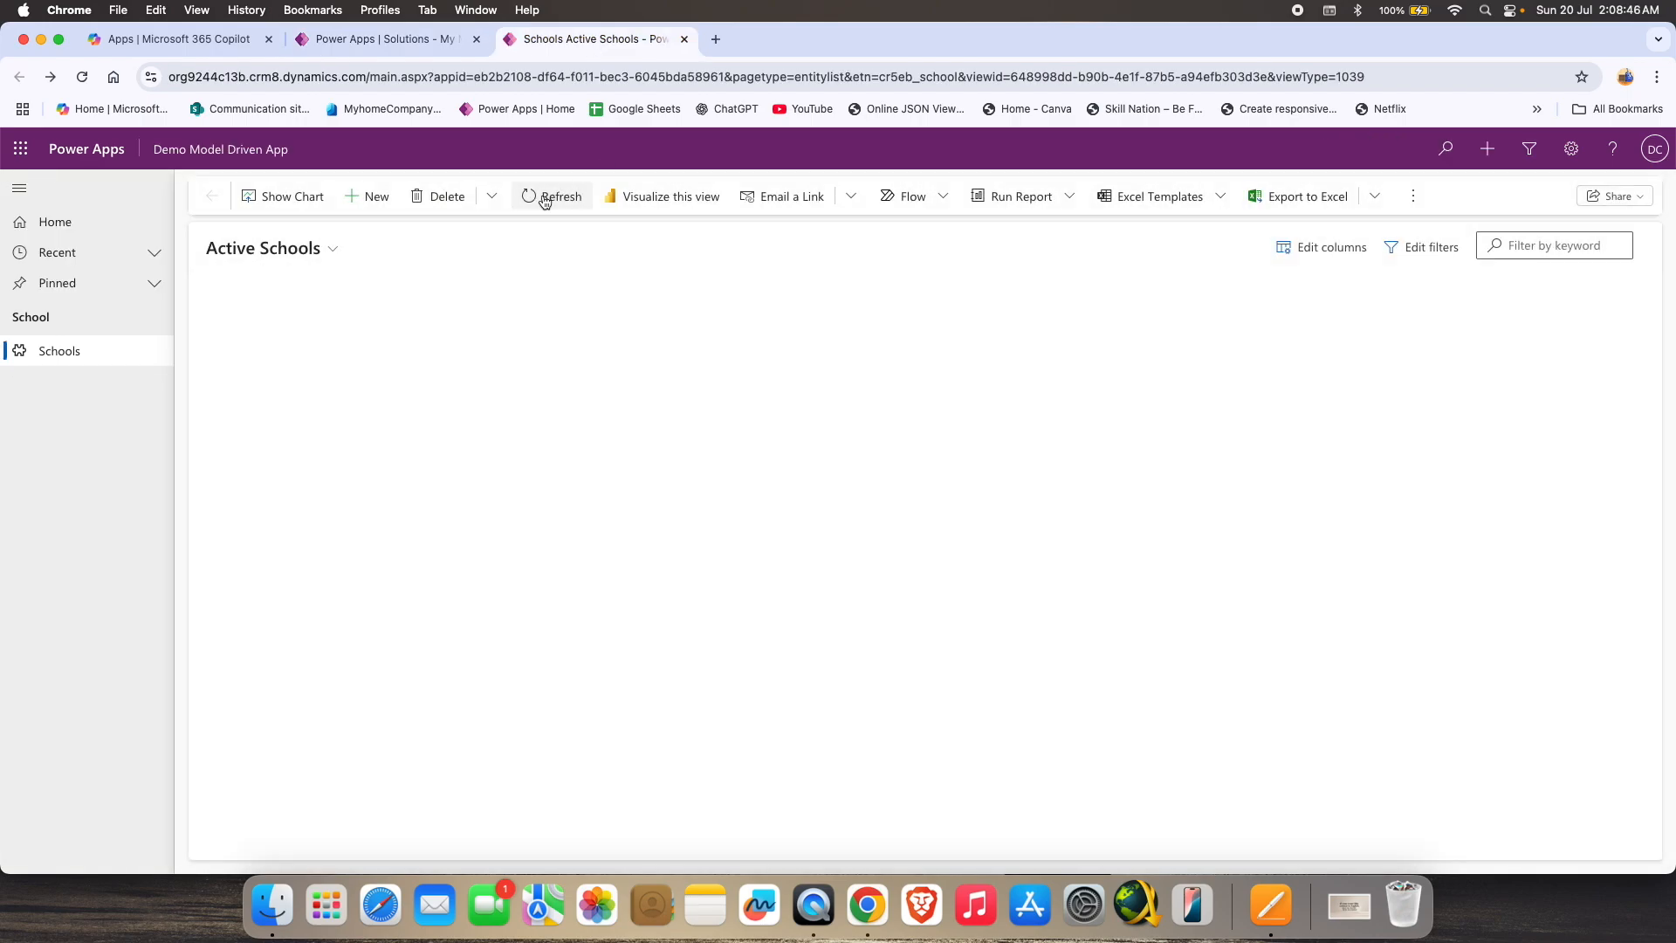
left_click(371, 197)
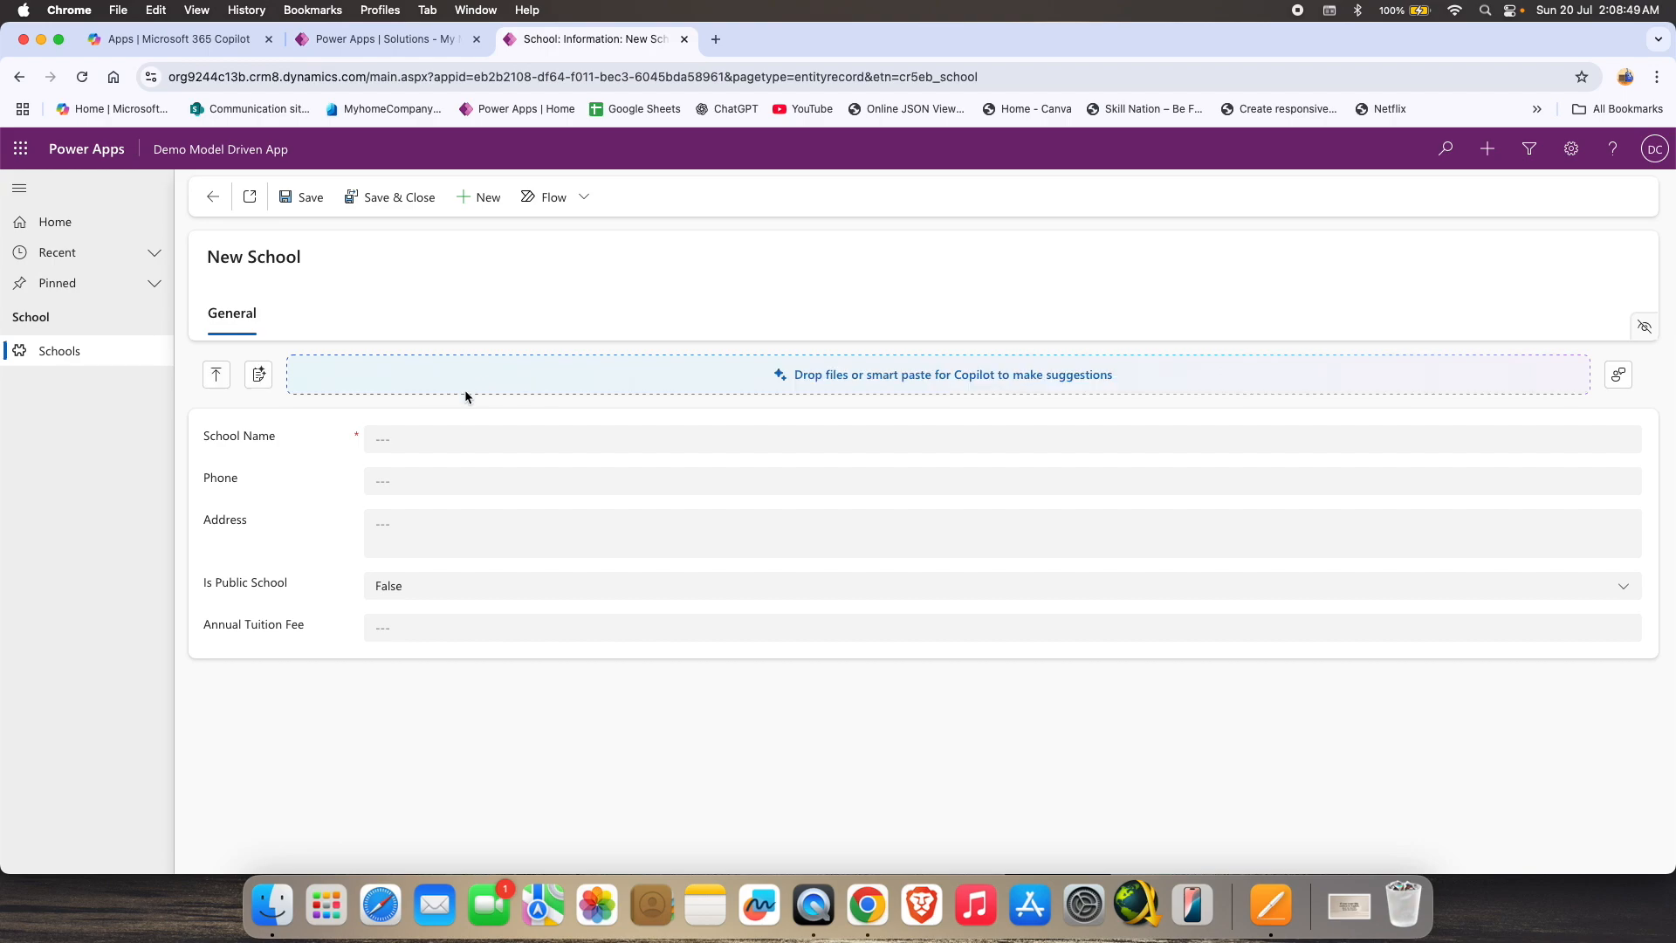
left_click(542, 448)
type("Hil")
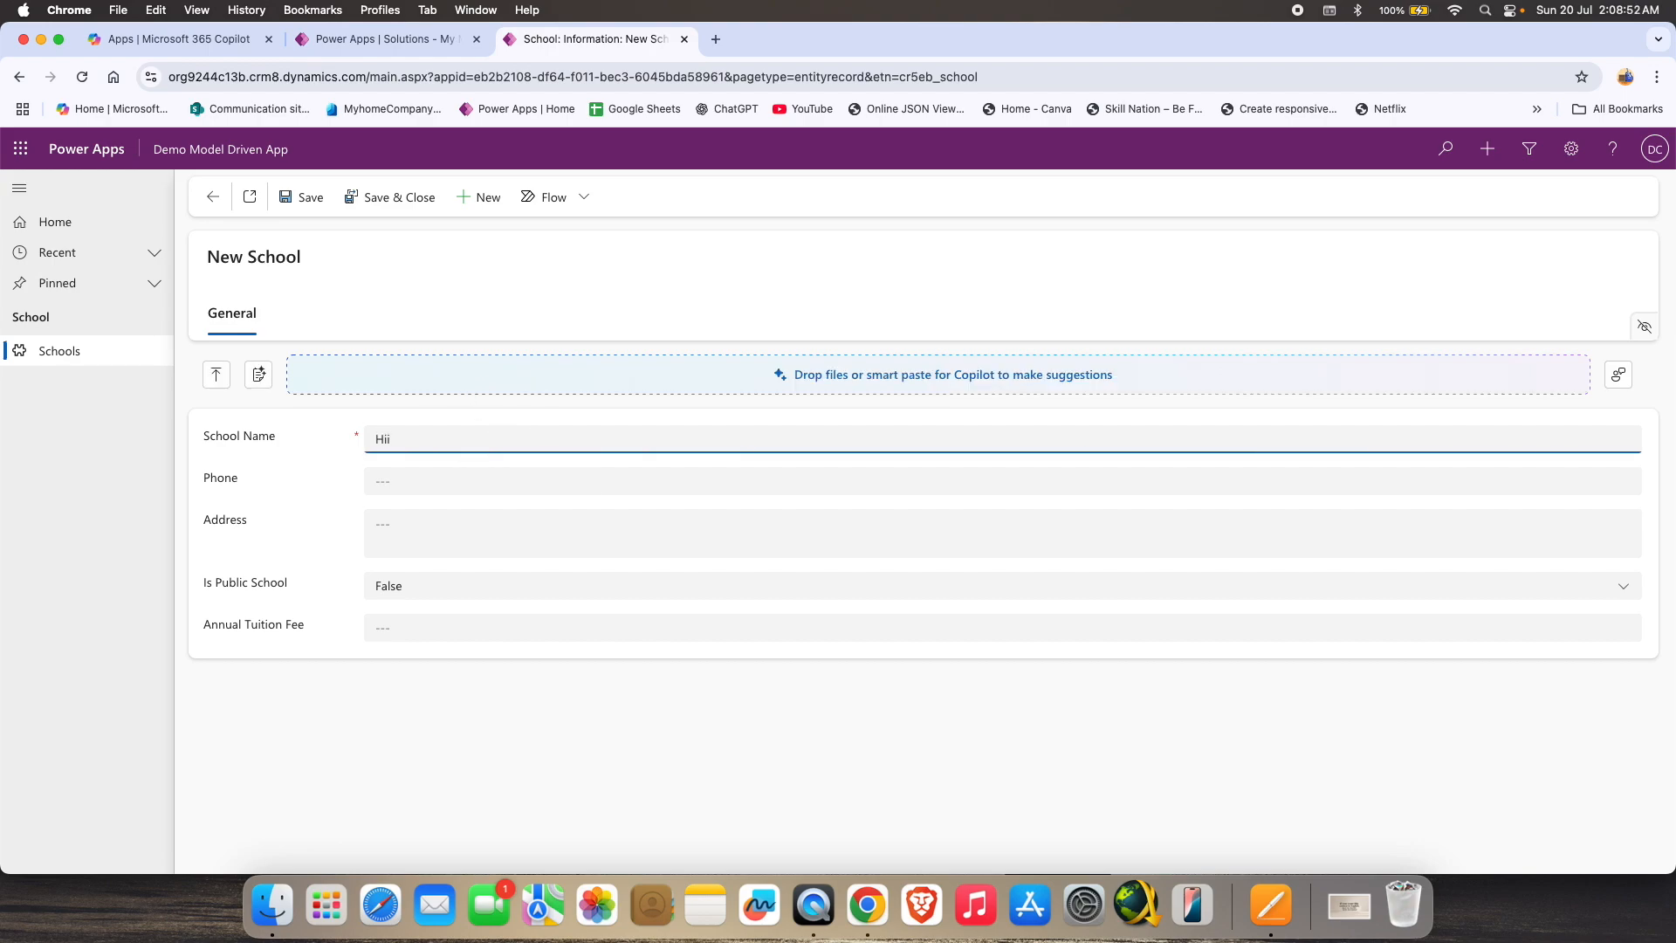
key("BackSpace")
type("lltop")
left_click(518, 473)
left_click(487, 494)
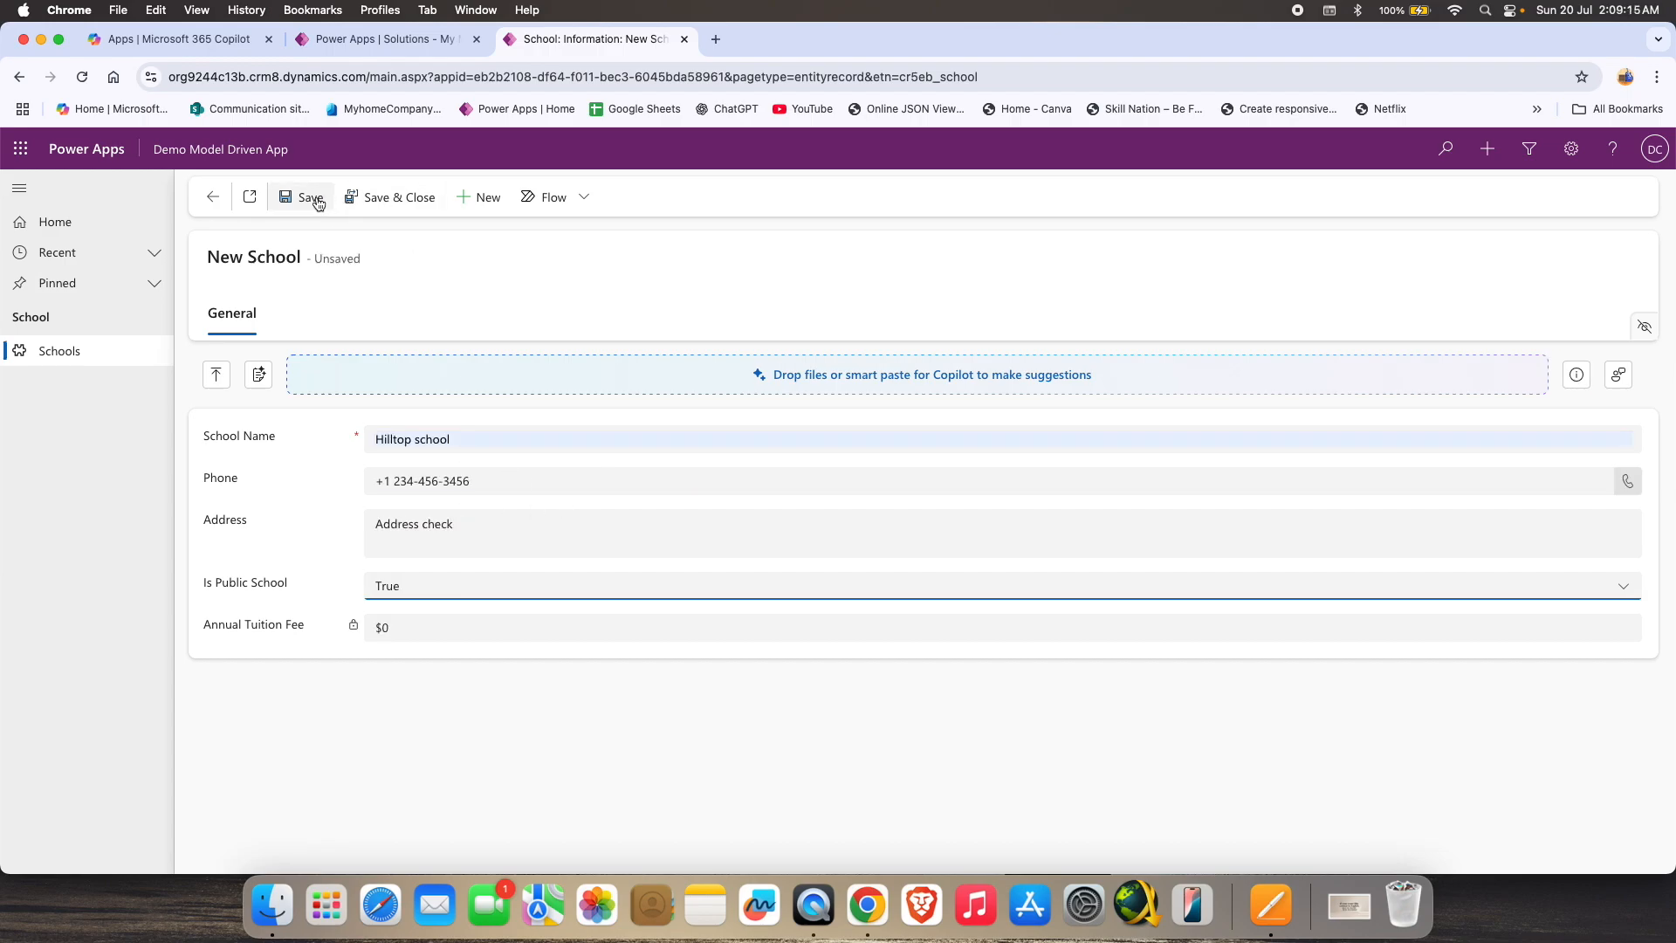
left_click(312, 199)
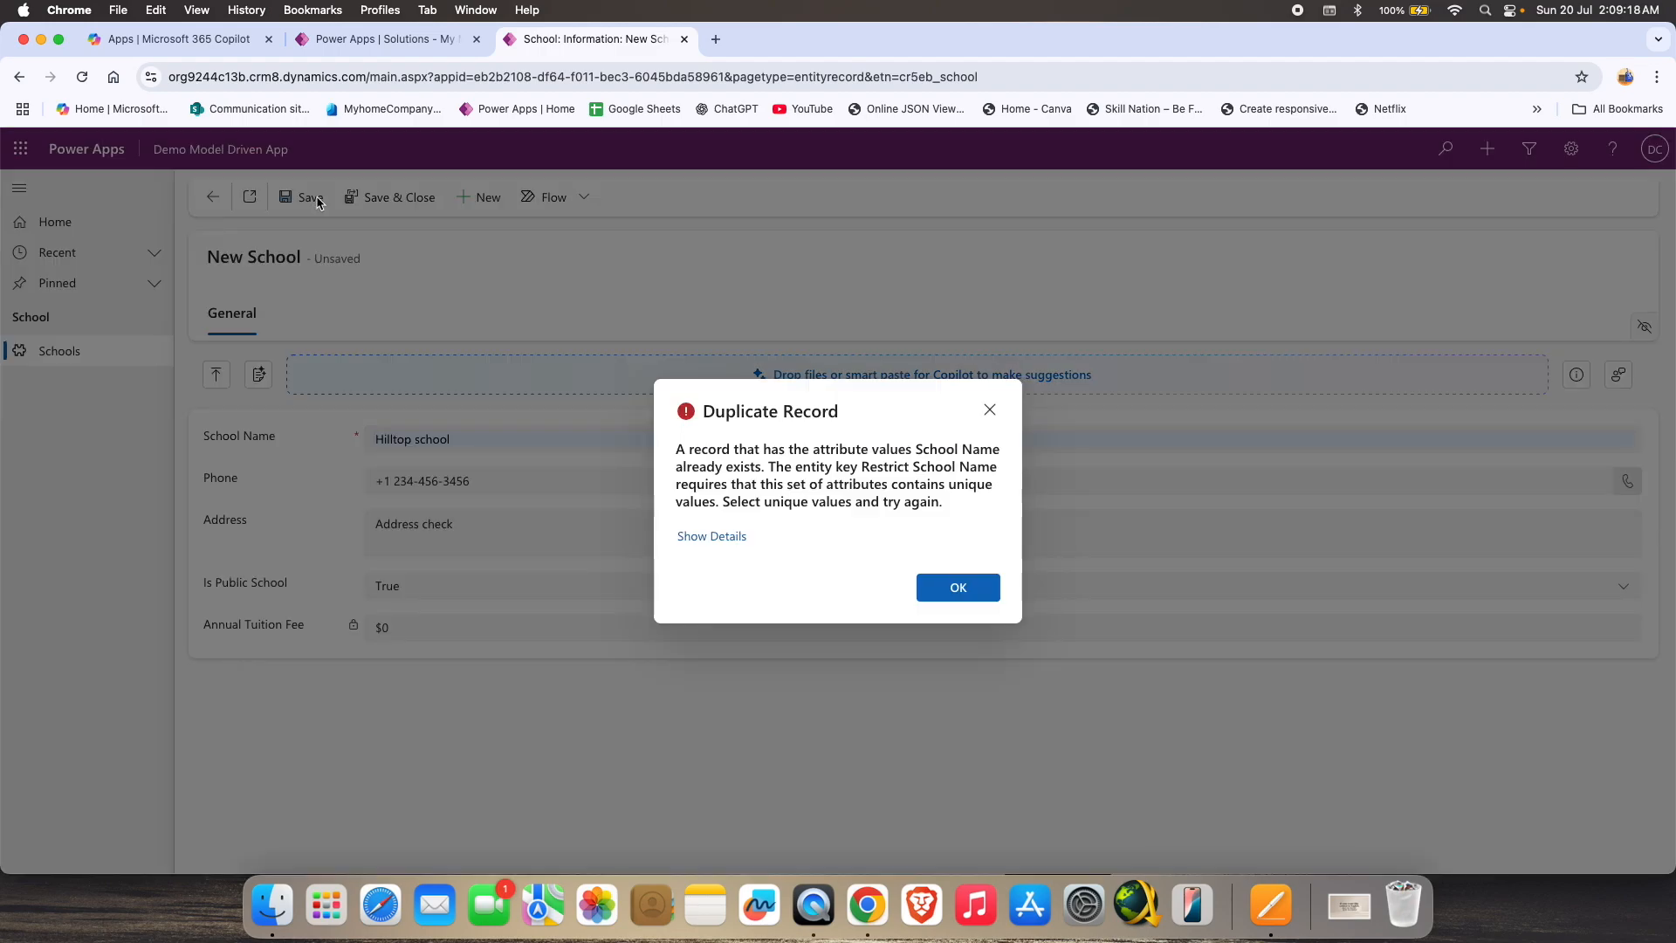
Dismiss the duplicate record error and discard the unsaved school record to return to the Active Schools list.
left_click_drag(868, 419, 705, 401)
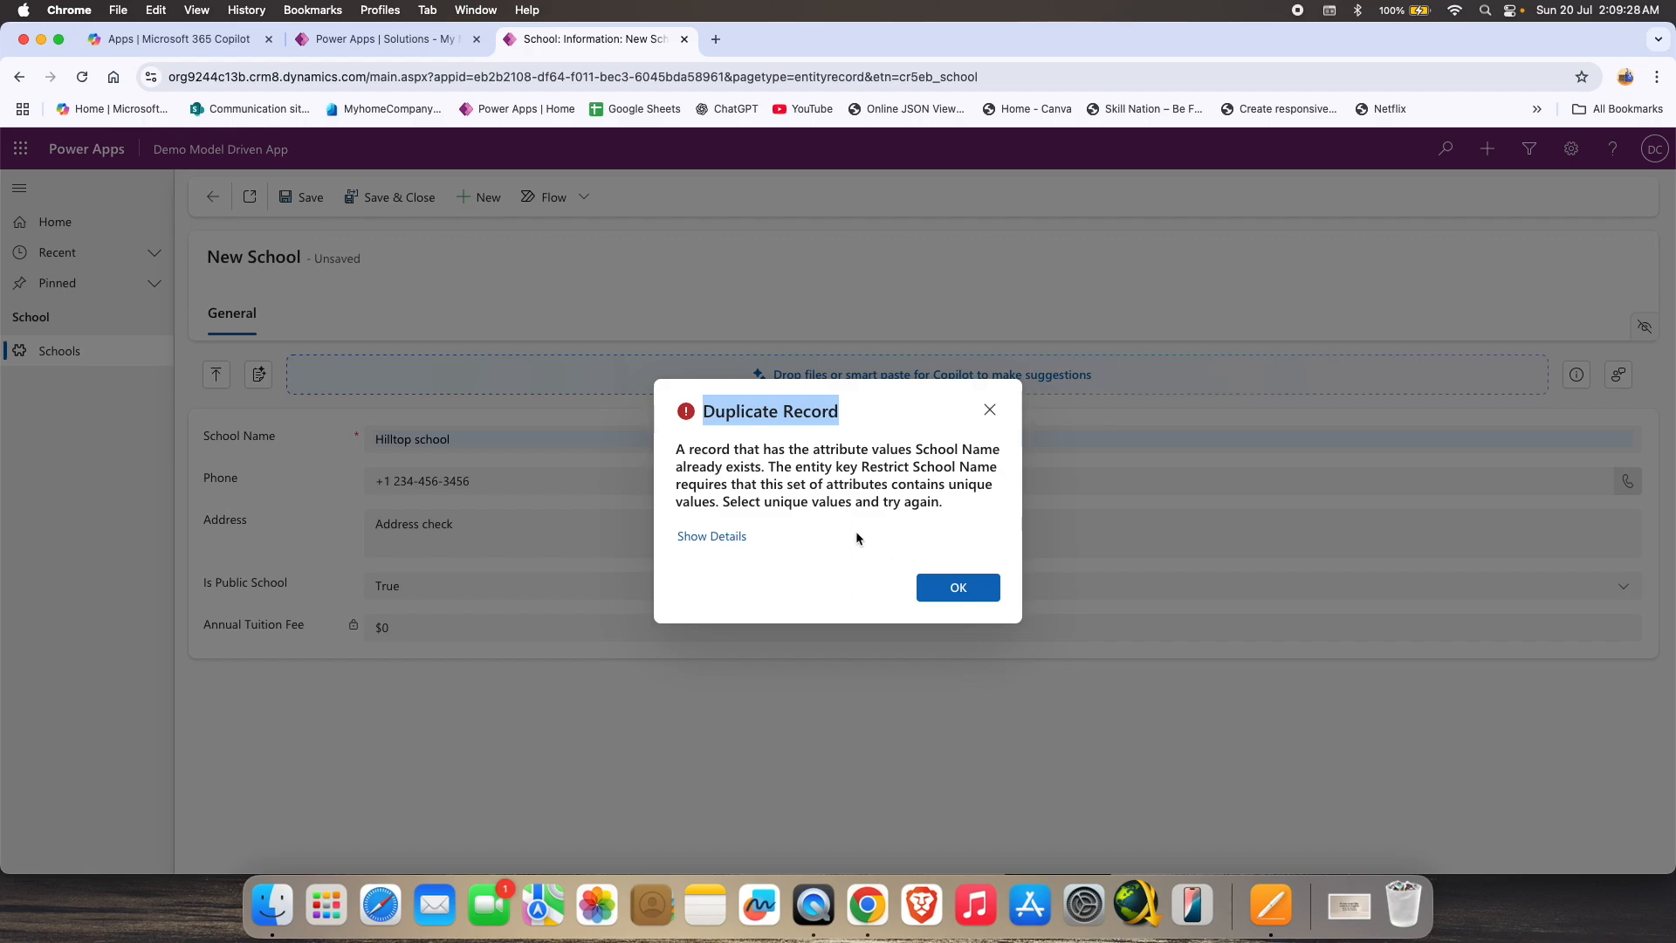
left_click(959, 591)
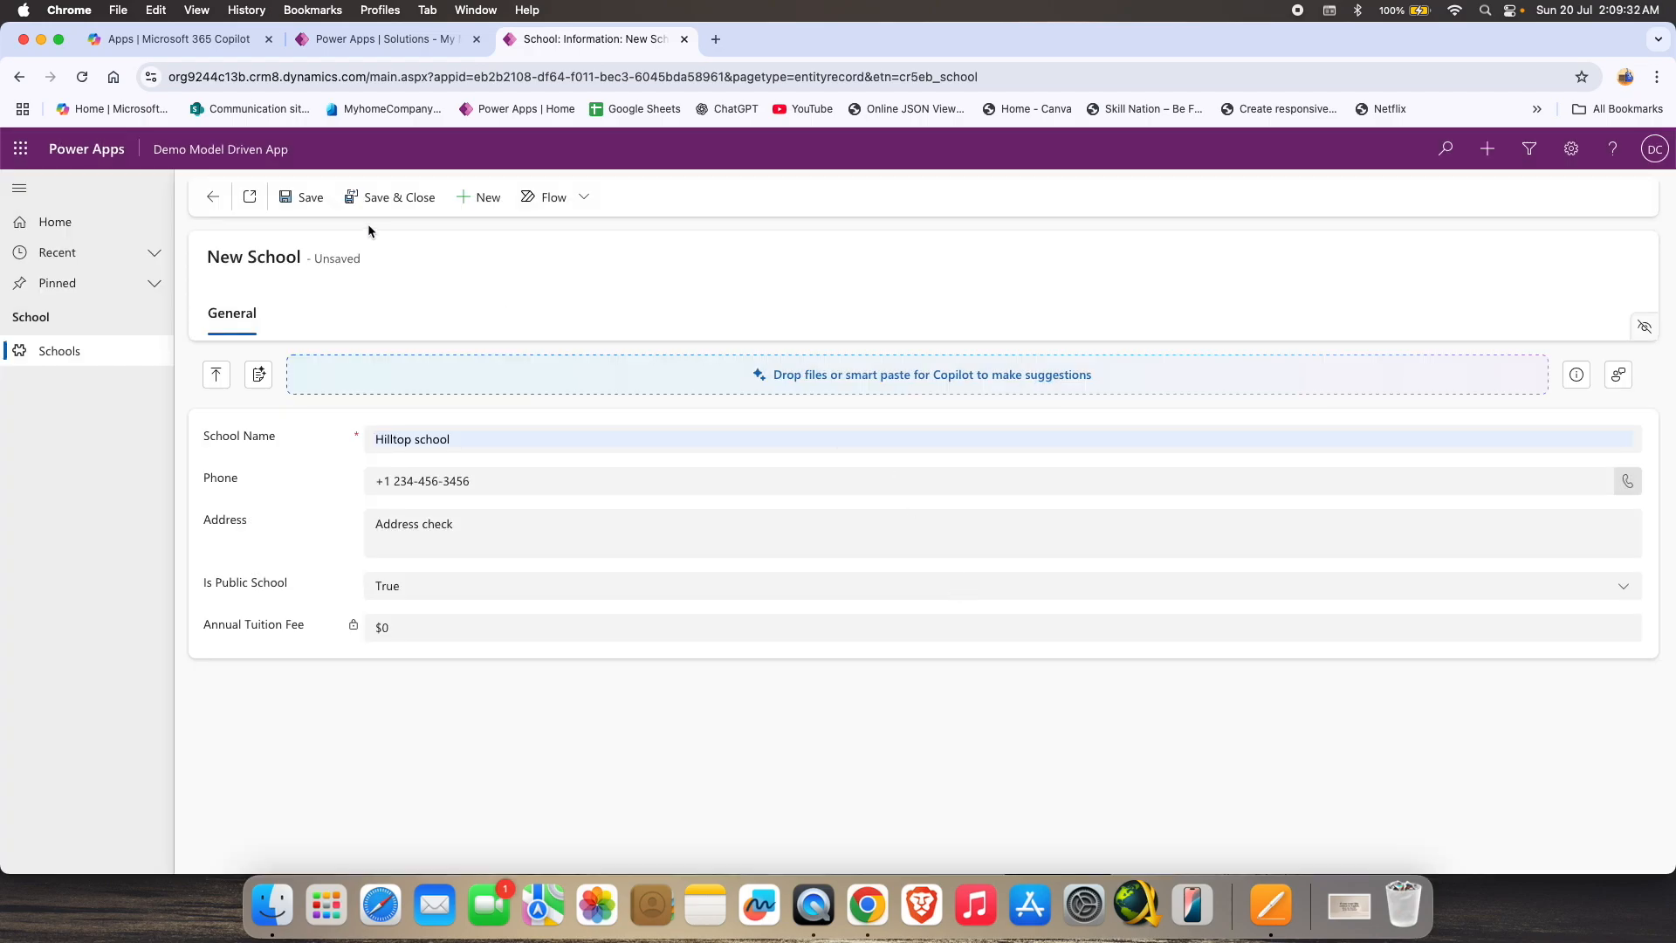
left_click(211, 201)
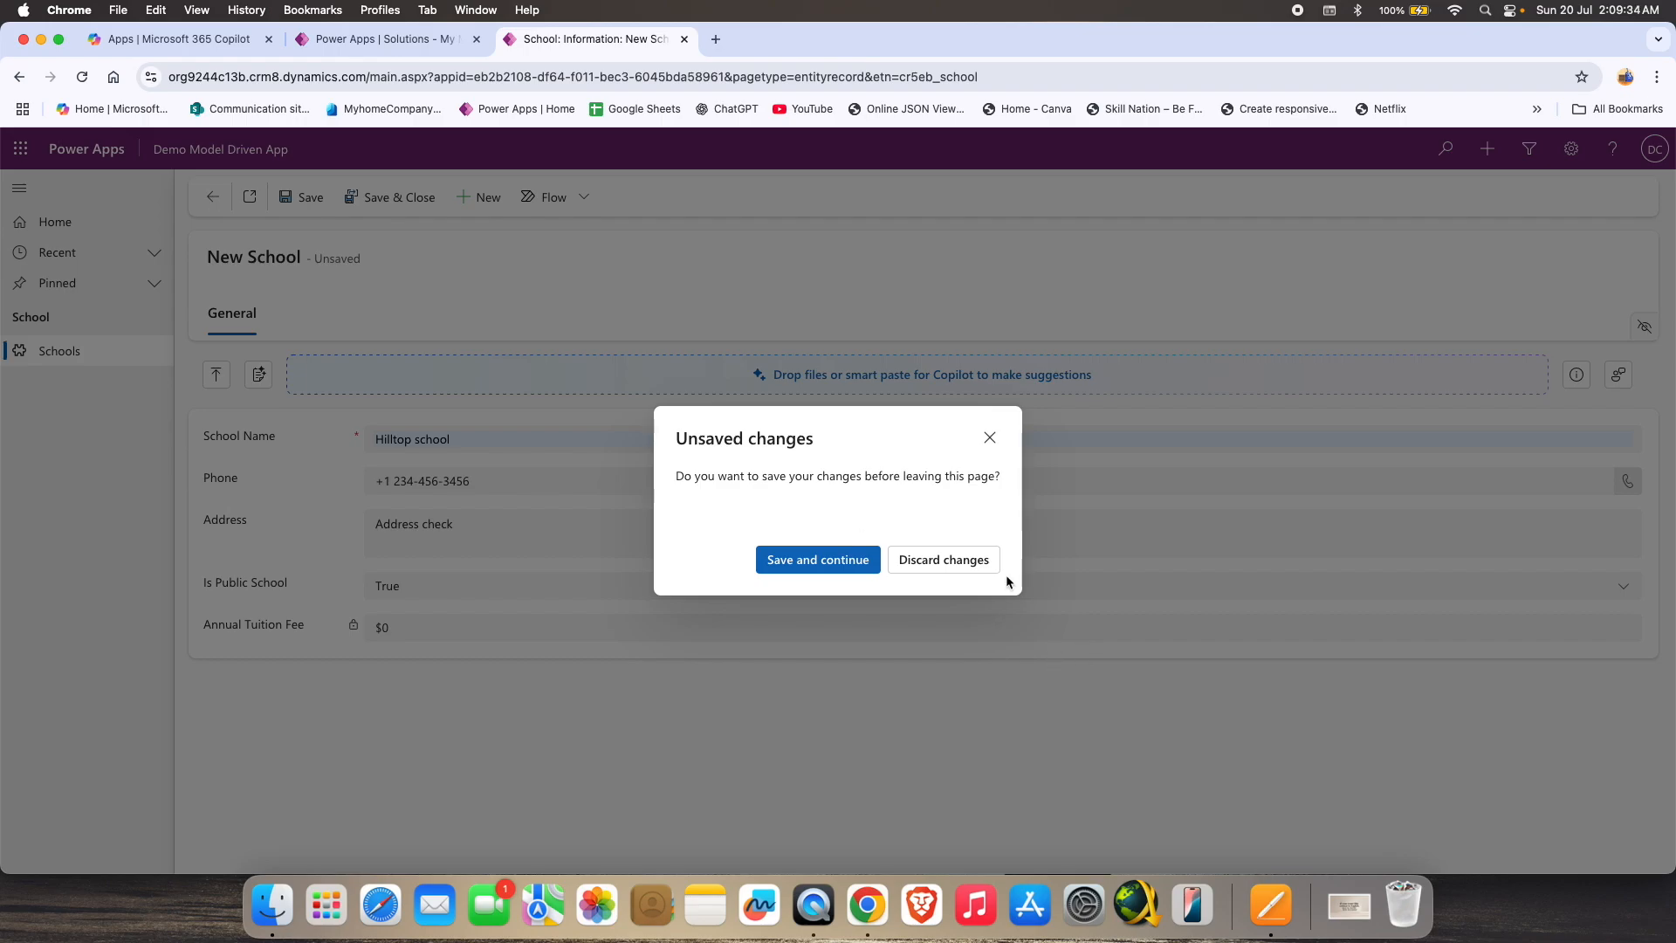
left_click(954, 562)
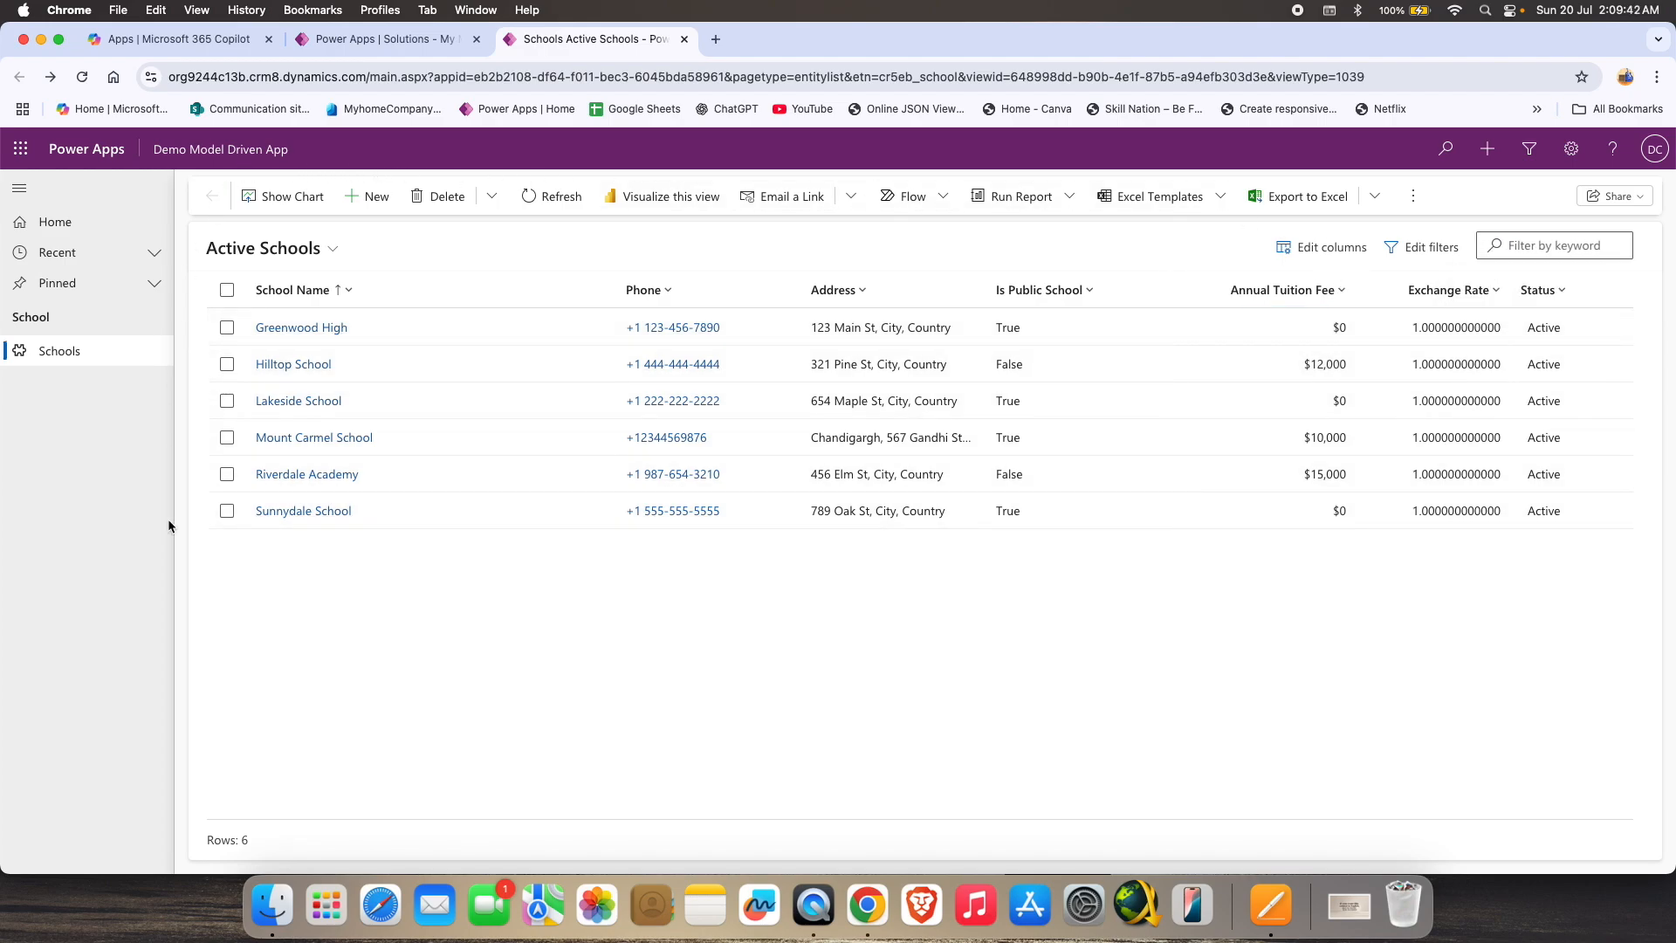
Search the Active Schools list by the keywords hilltop and school, clearing the filter after each search.
left_click(370, 291)
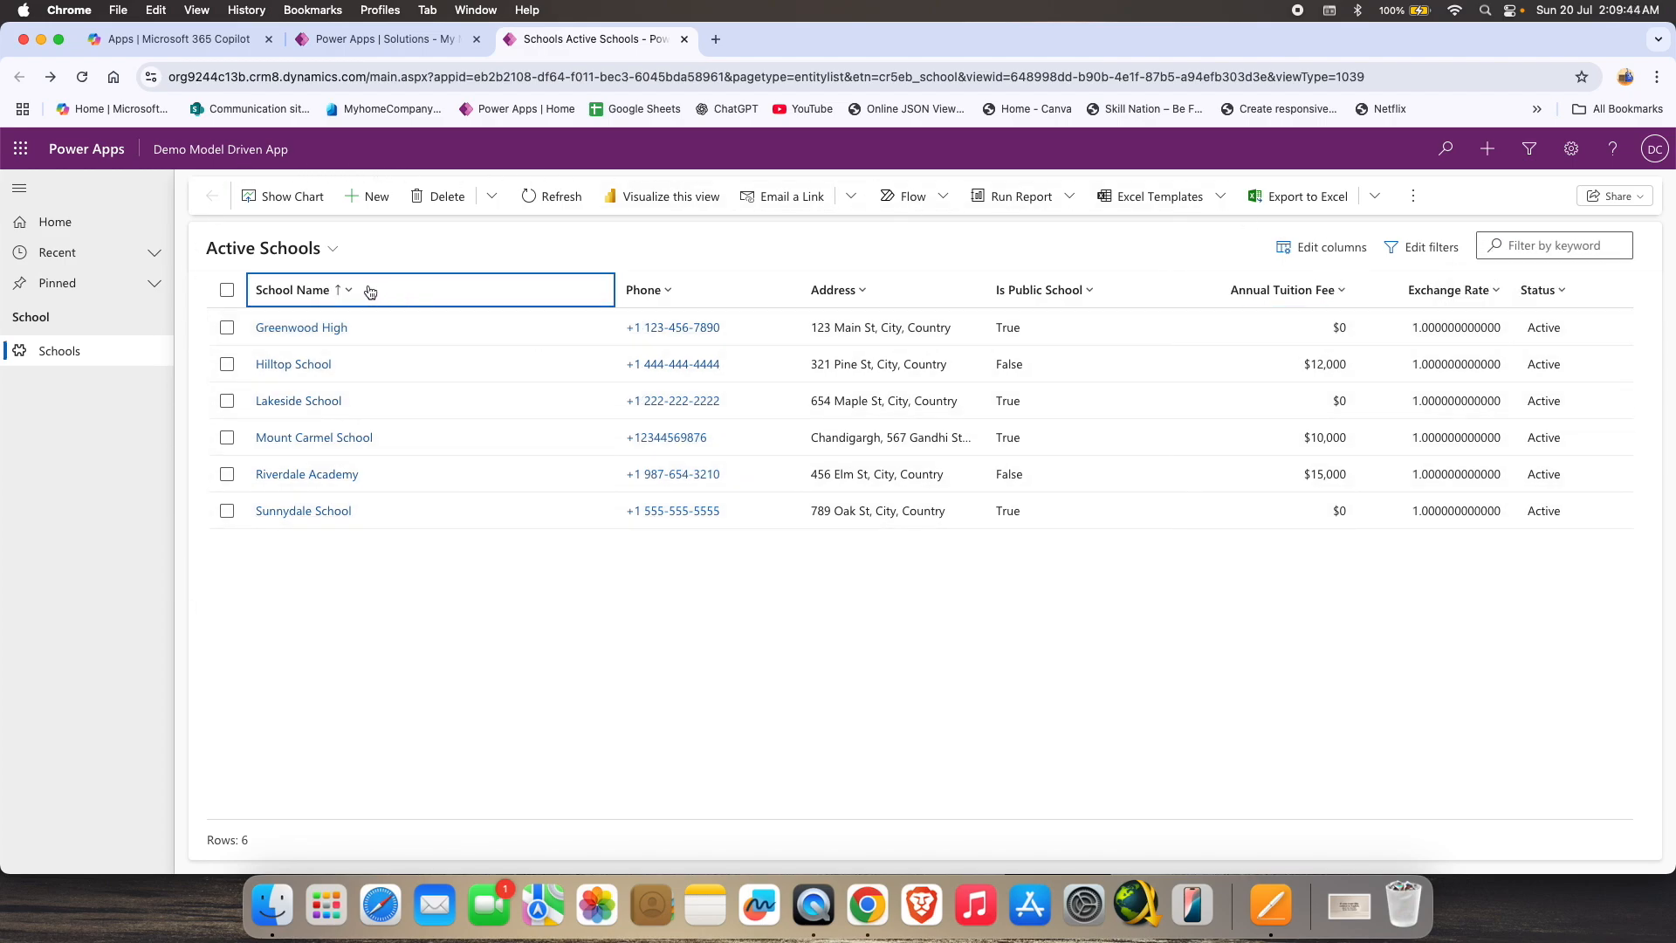
left_click(1544, 247)
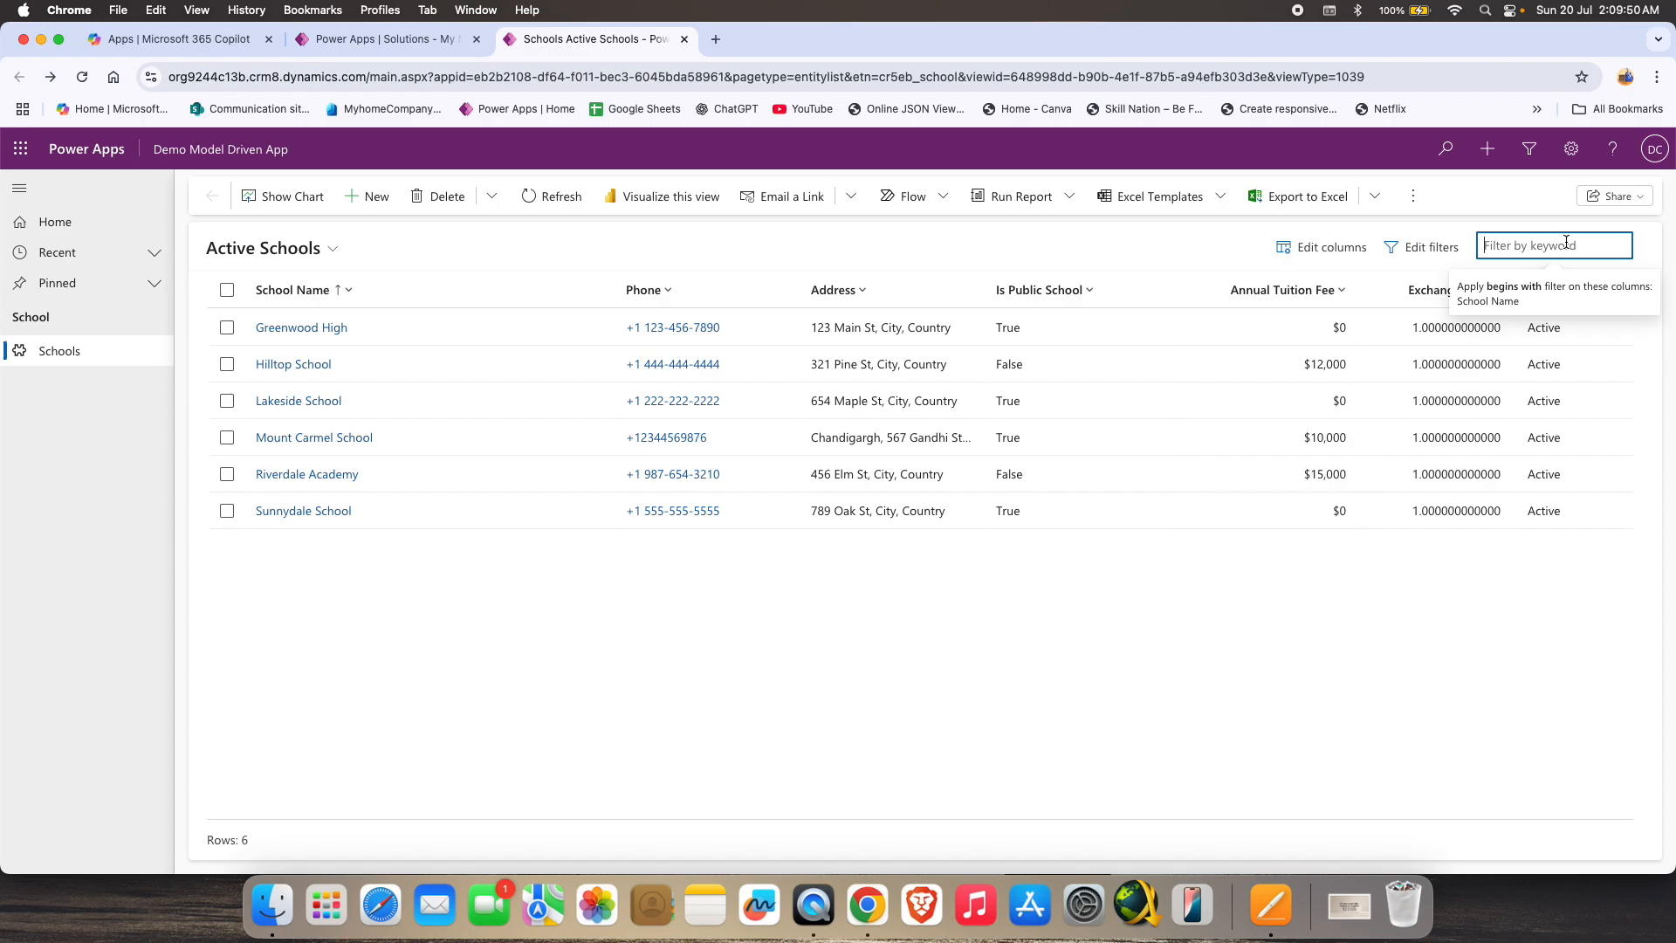
type("hilltop")
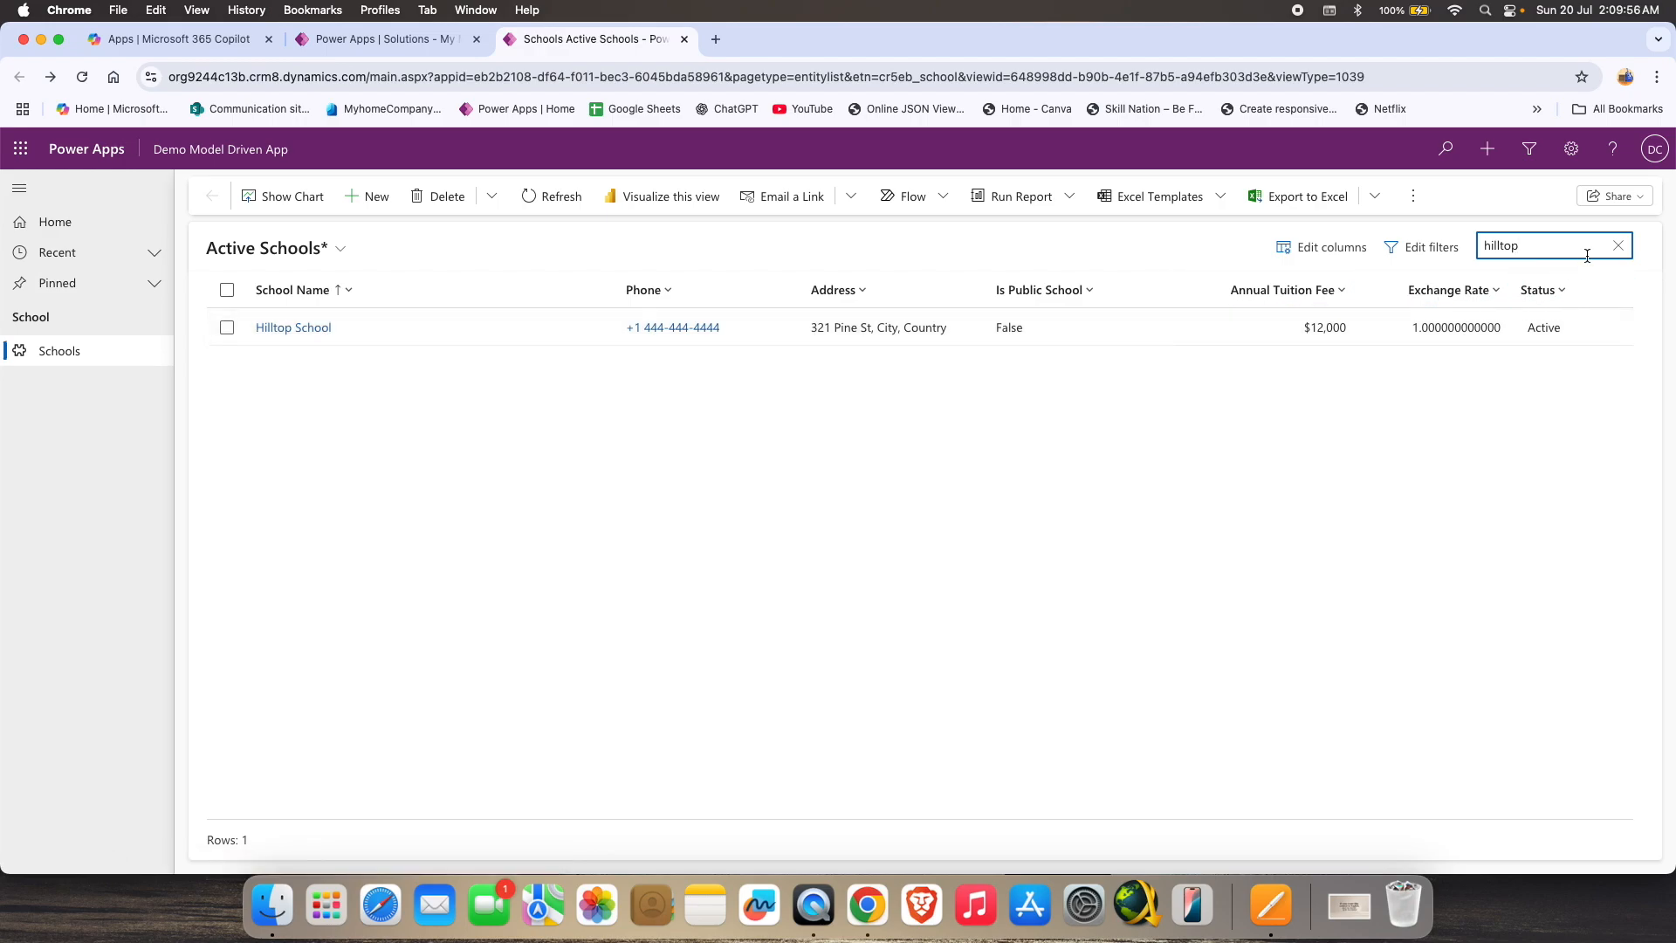
left_click(1618, 245)
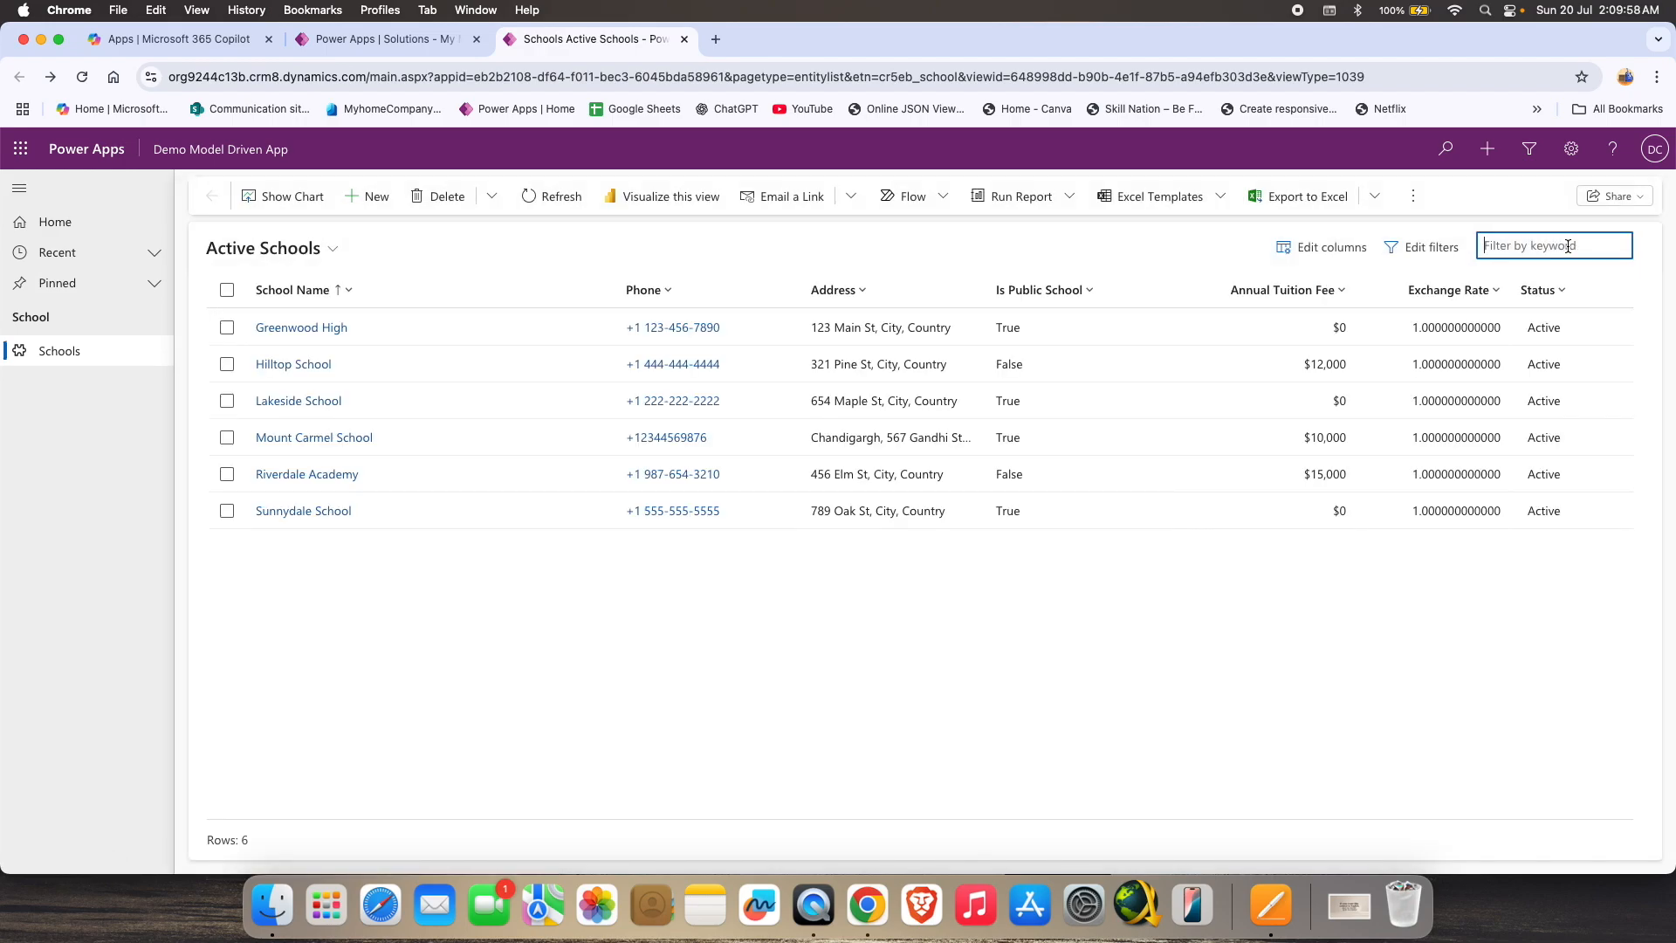
type("school")
key("Return")
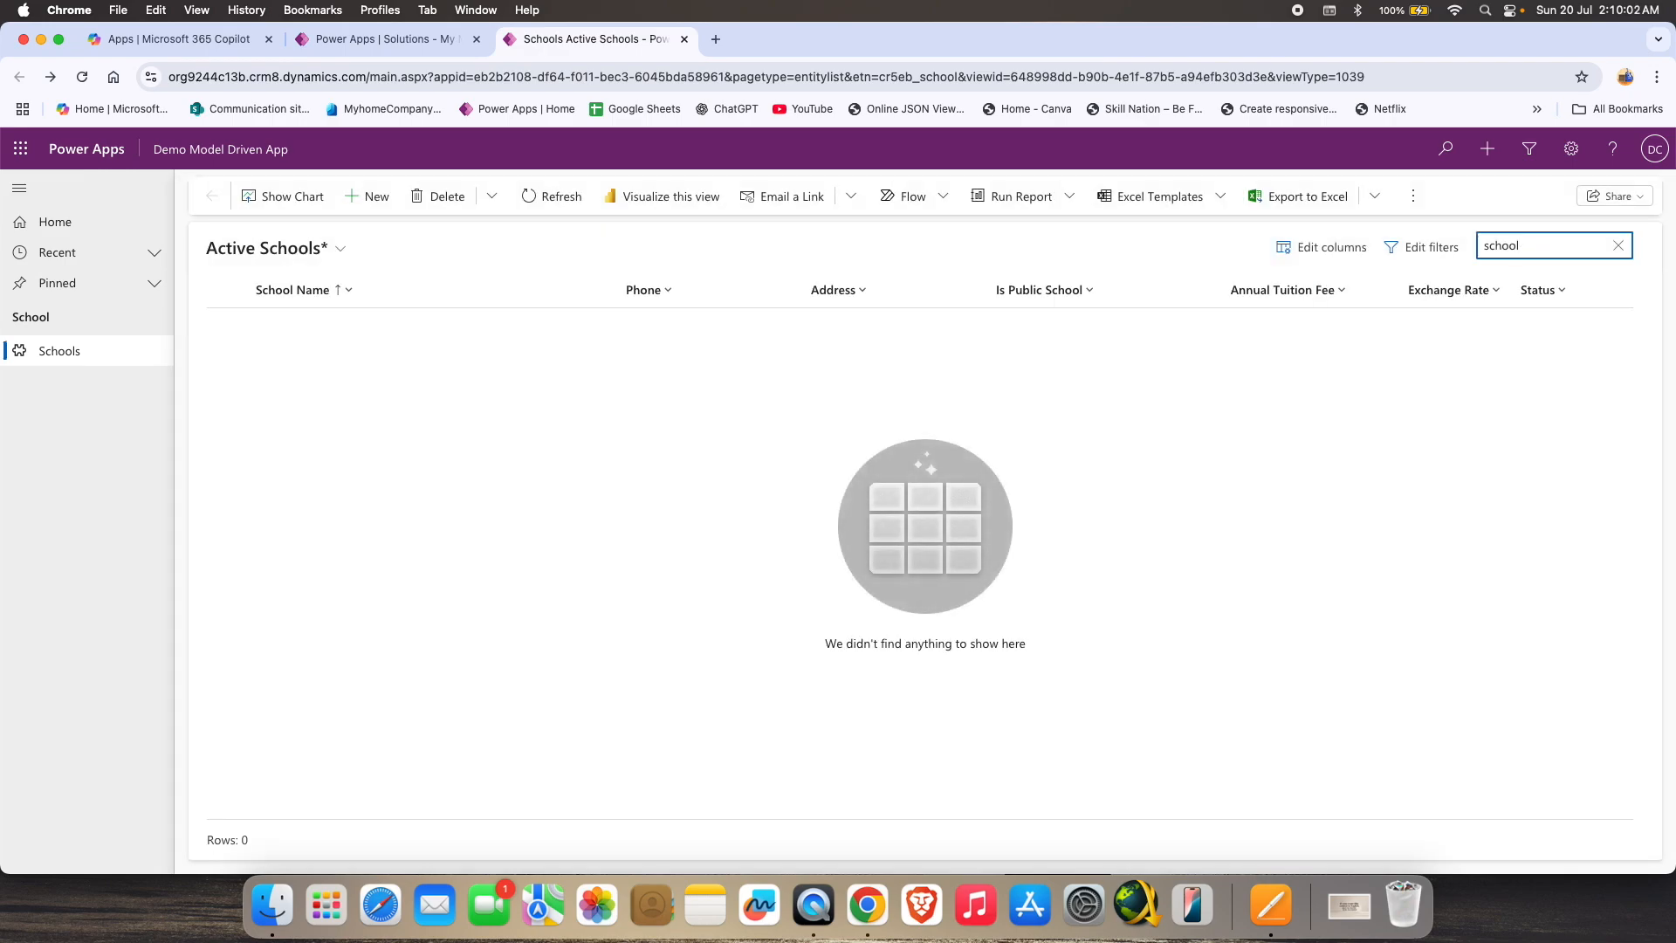
key("BackSpace")
key("BackSpace")
key("Return")
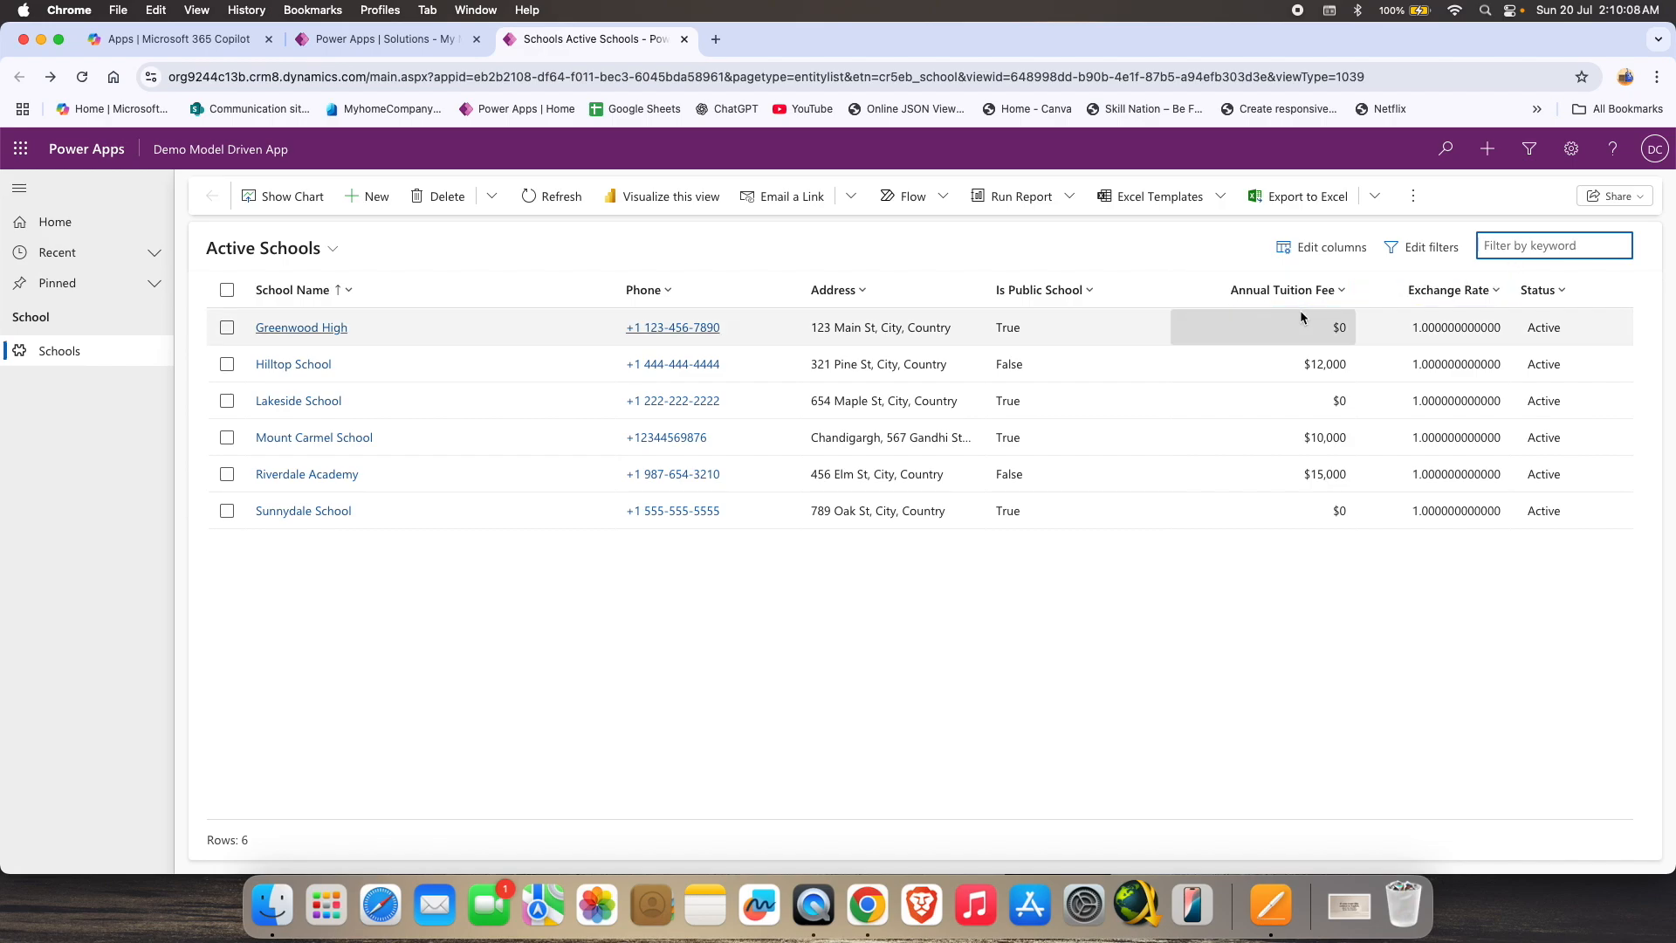
Group the Active Schools list by Is Public School to inspect the False group, and remove the grouping.
left_click(1089, 292)
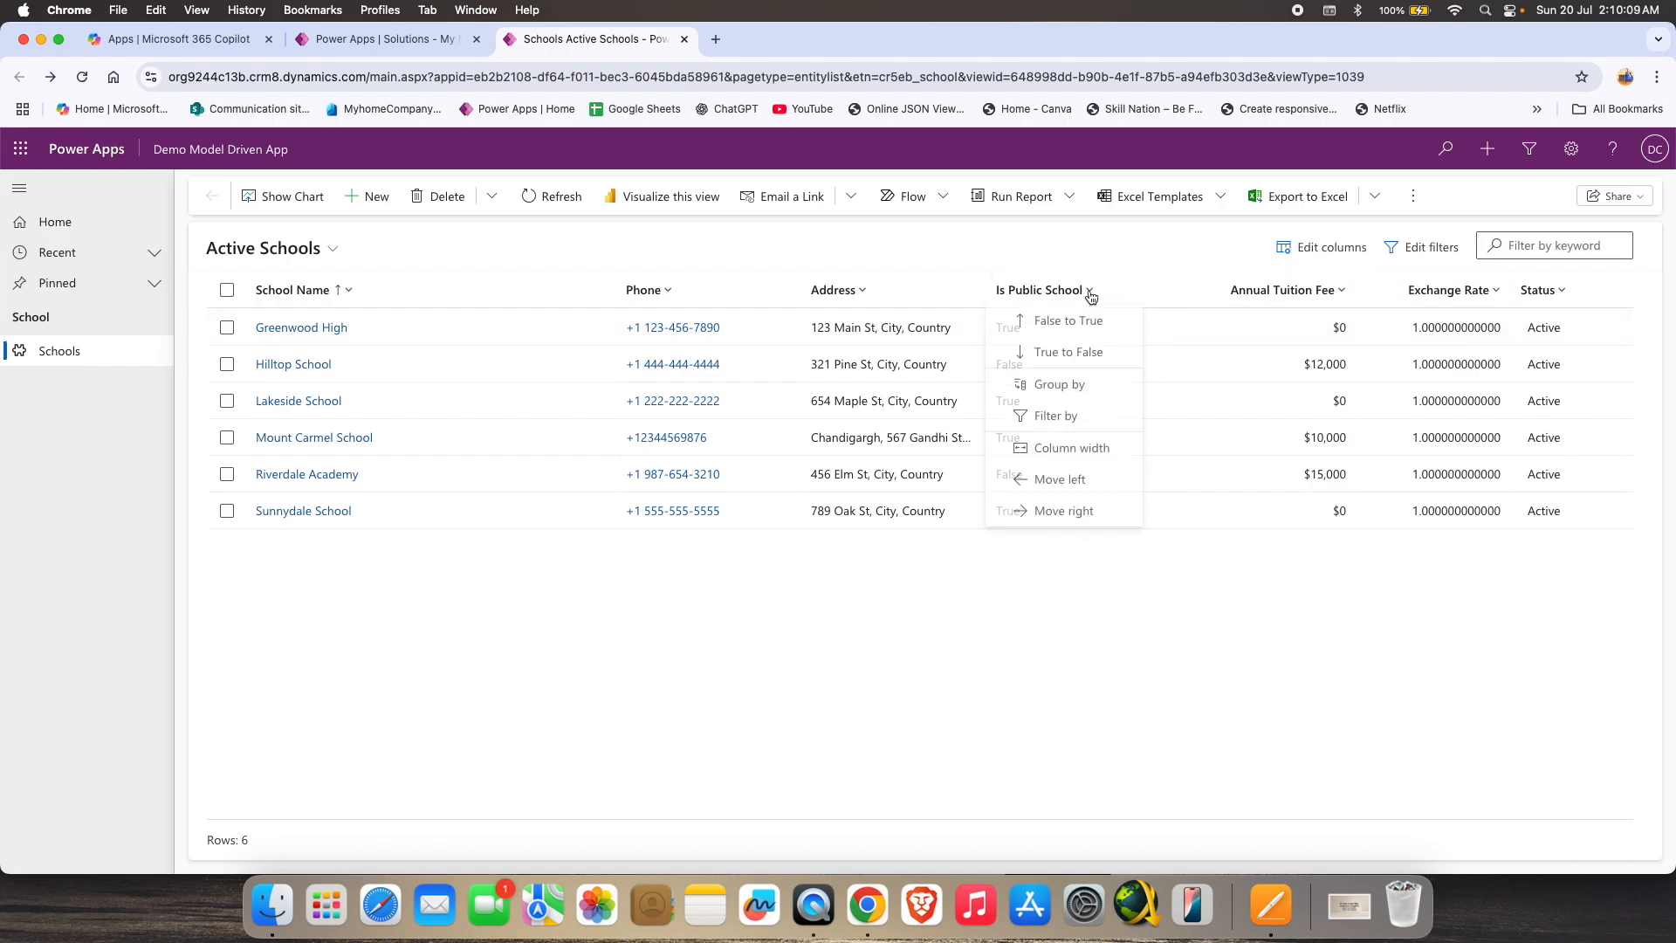
left_click(1077, 384)
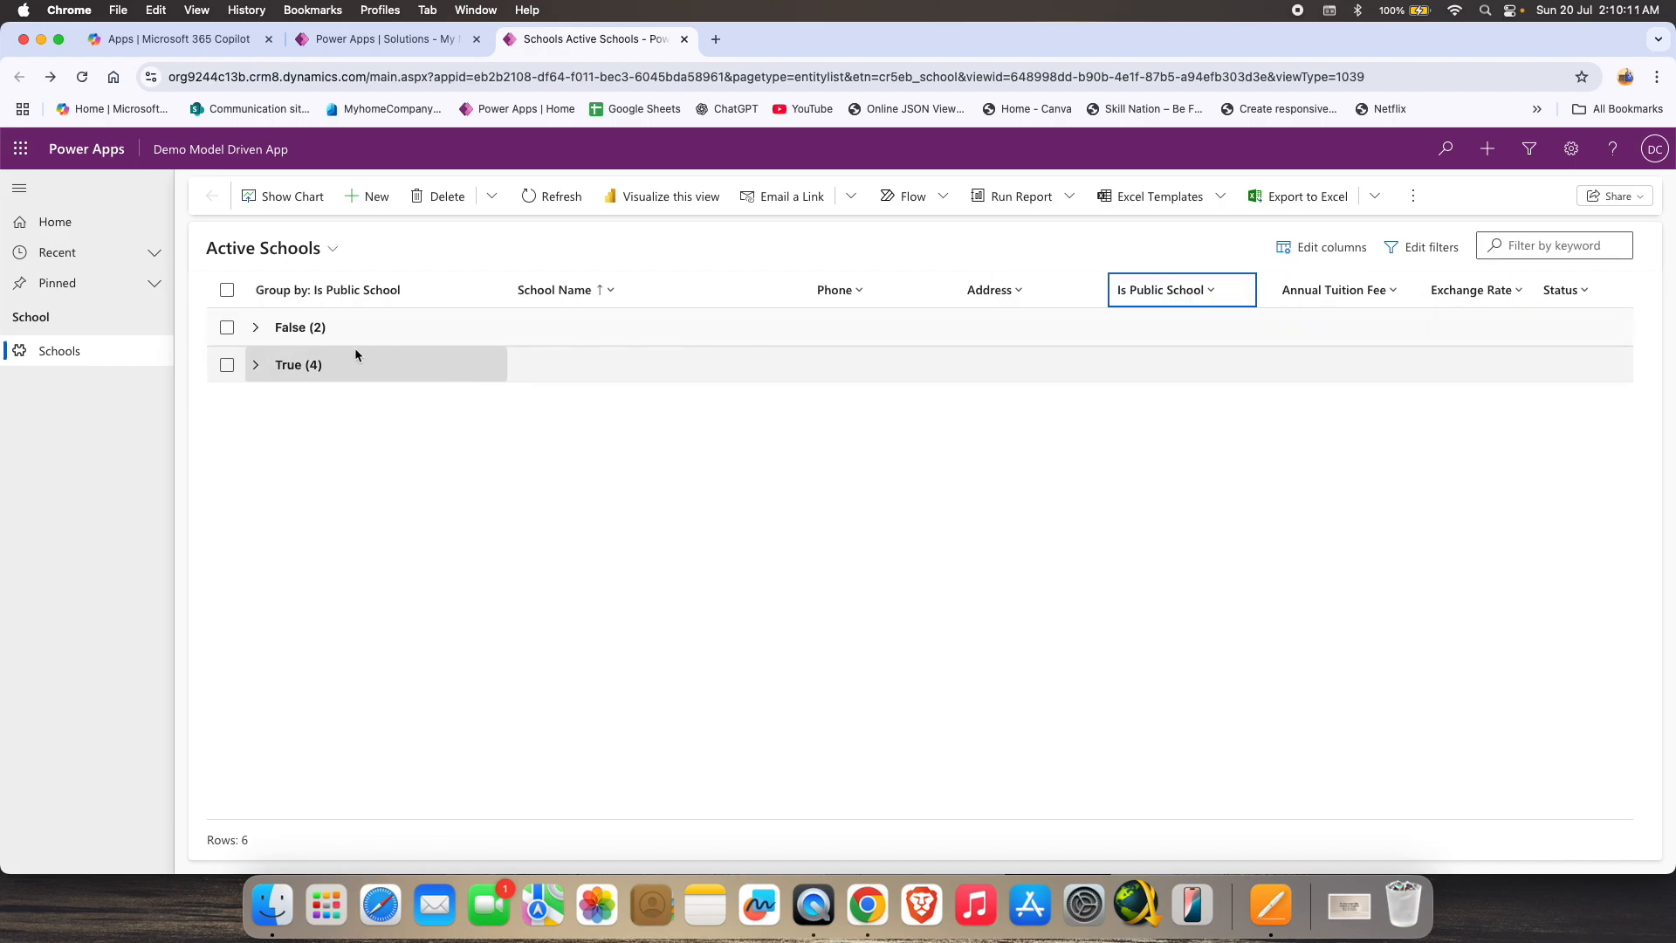
left_click(257, 329)
left_click(256, 331)
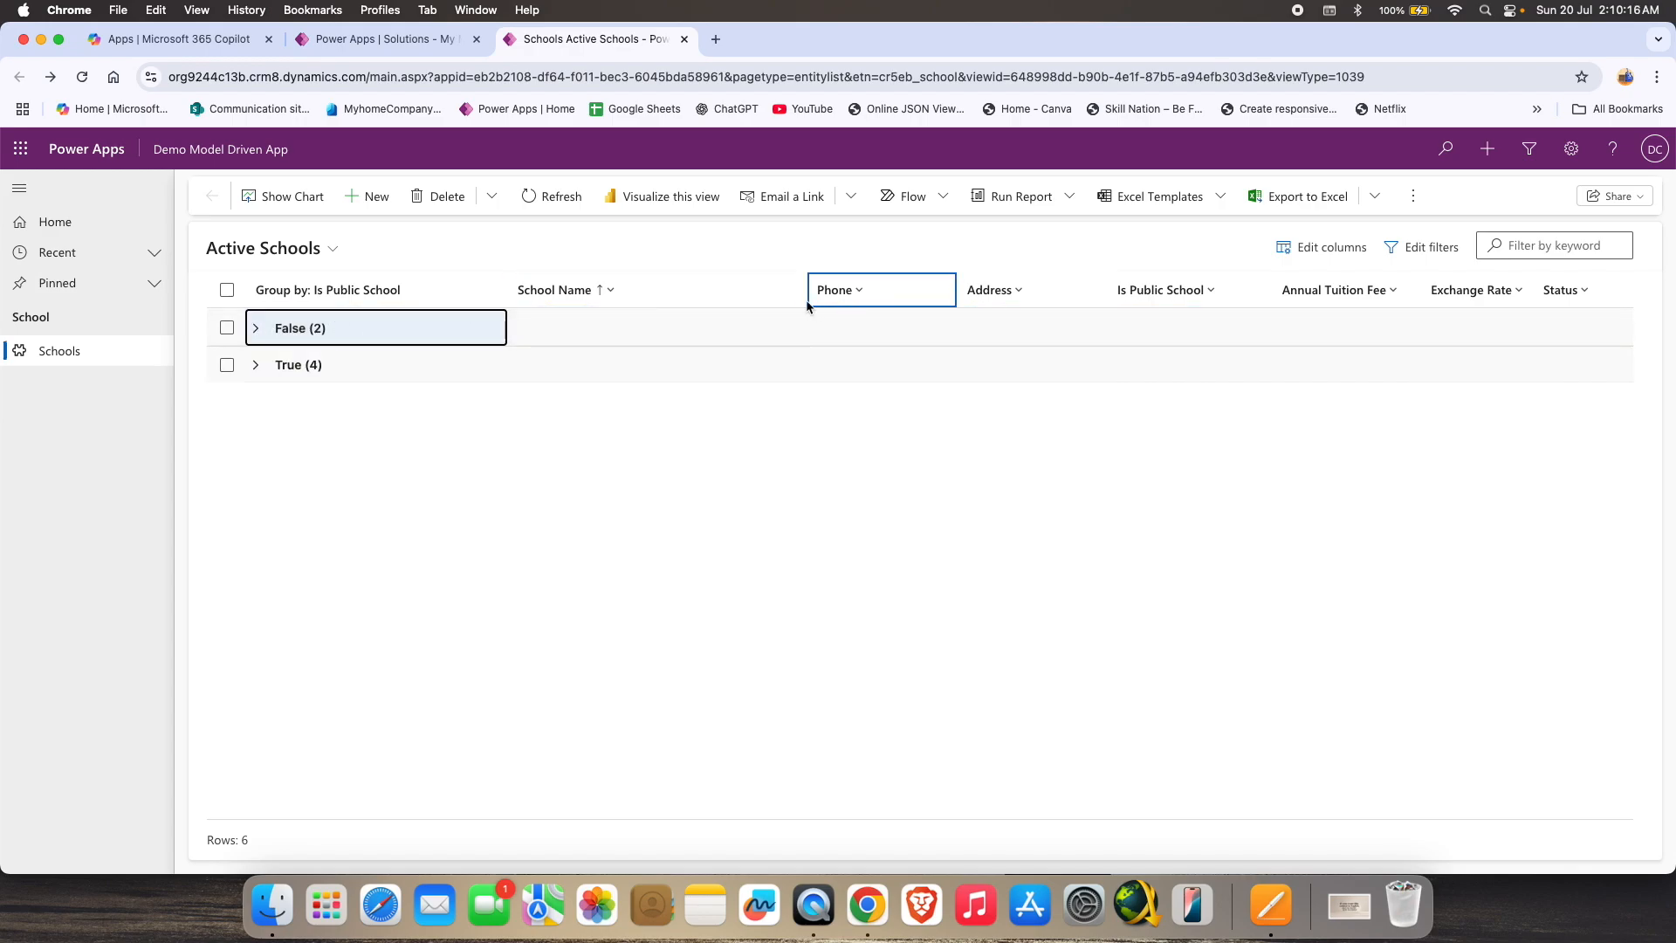
left_click(1143, 299)
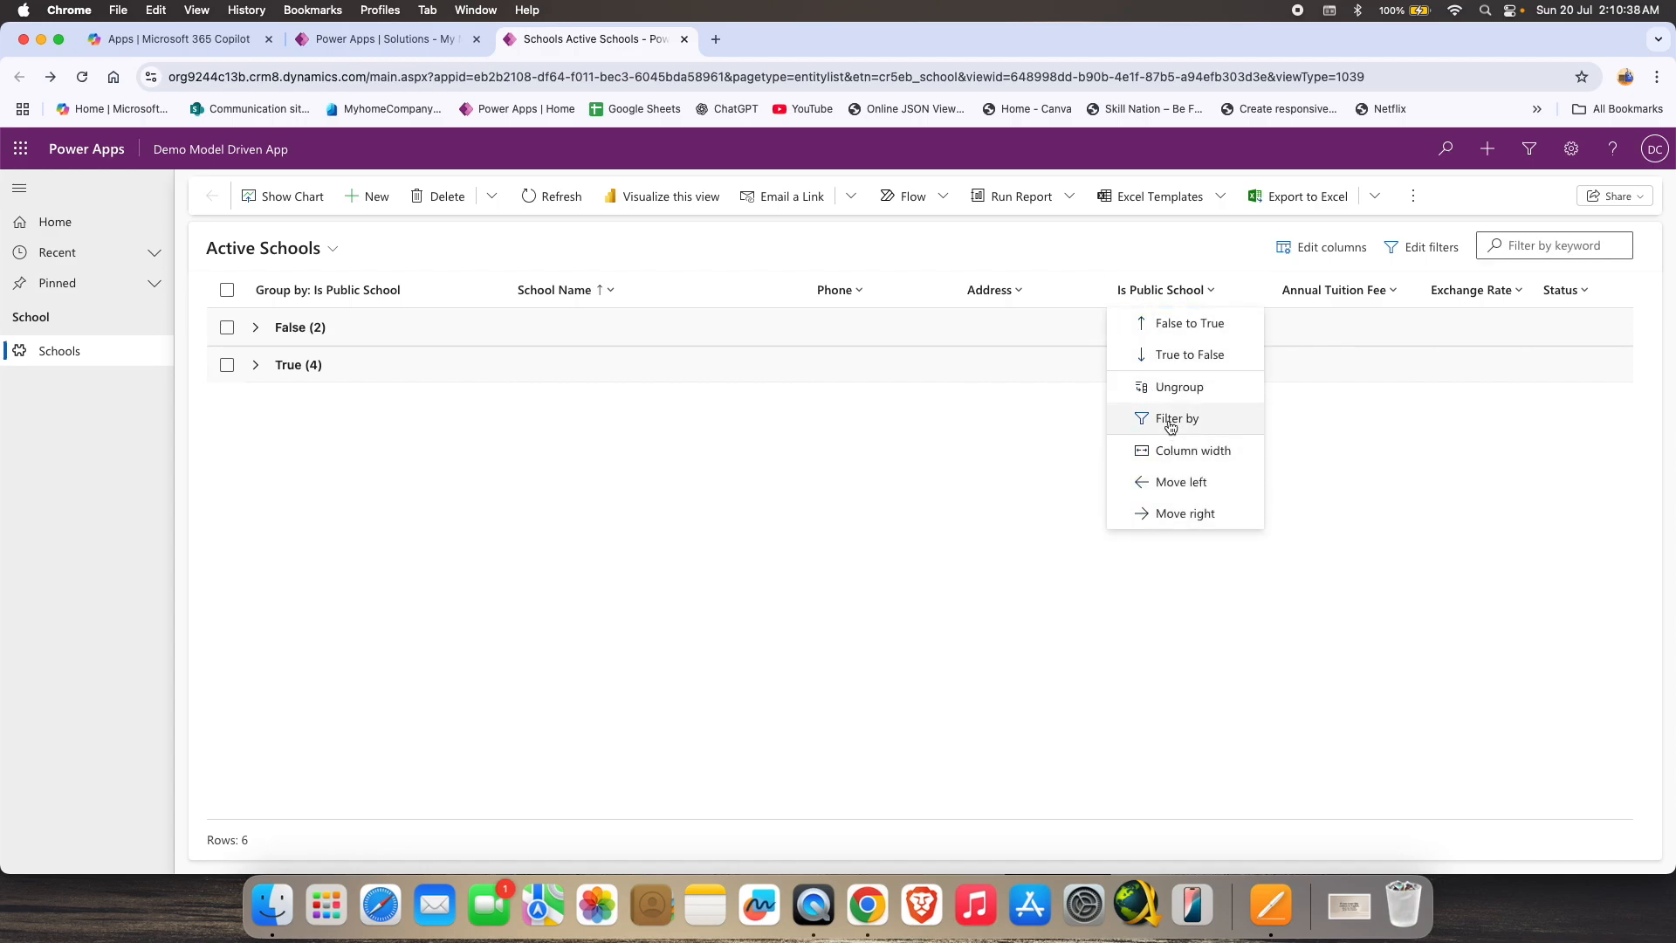
left_click(1173, 385)
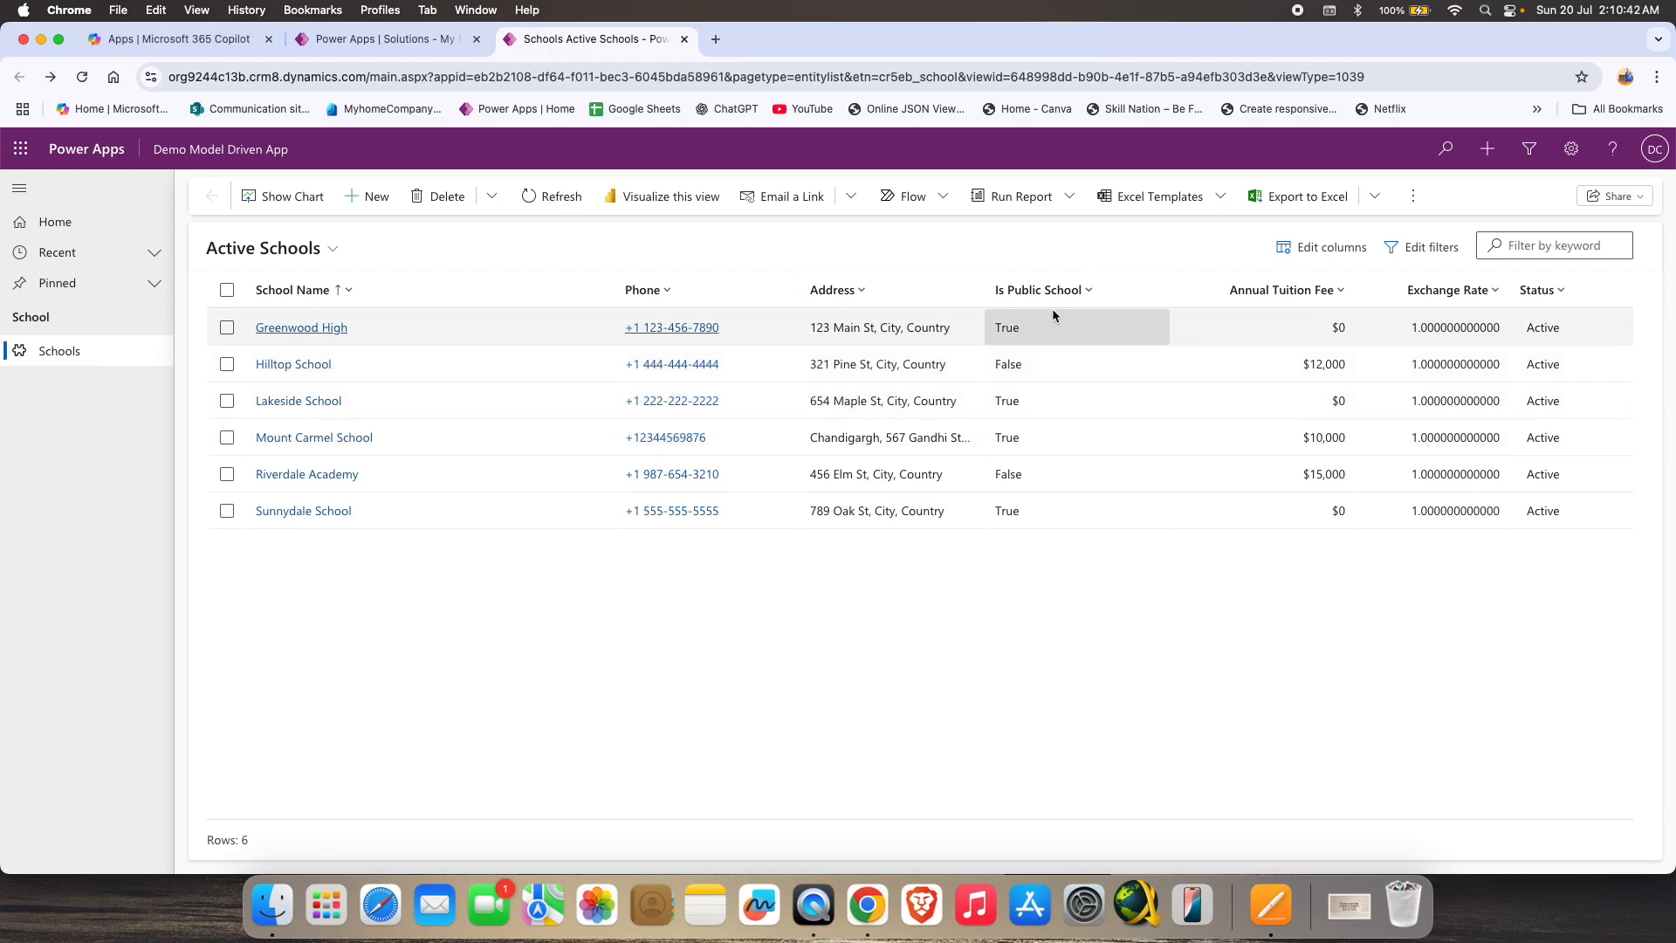
Export the Active Schools list to an Excel file.
left_click(1375, 196)
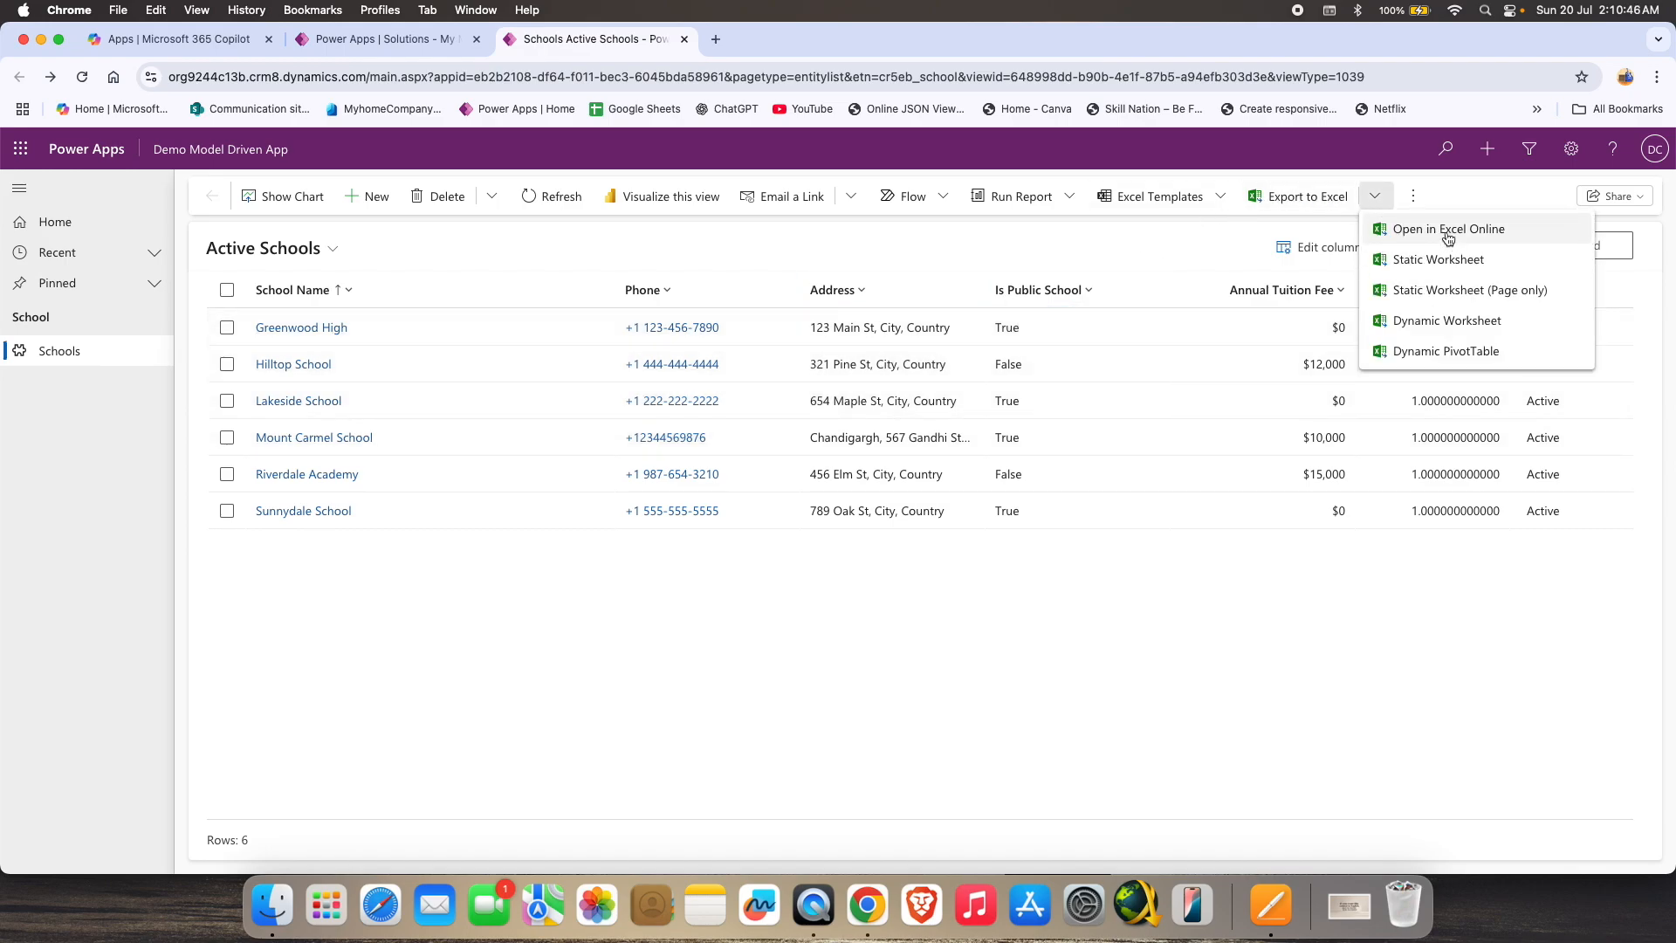
left_click(1375, 193)
left_click(1297, 200)
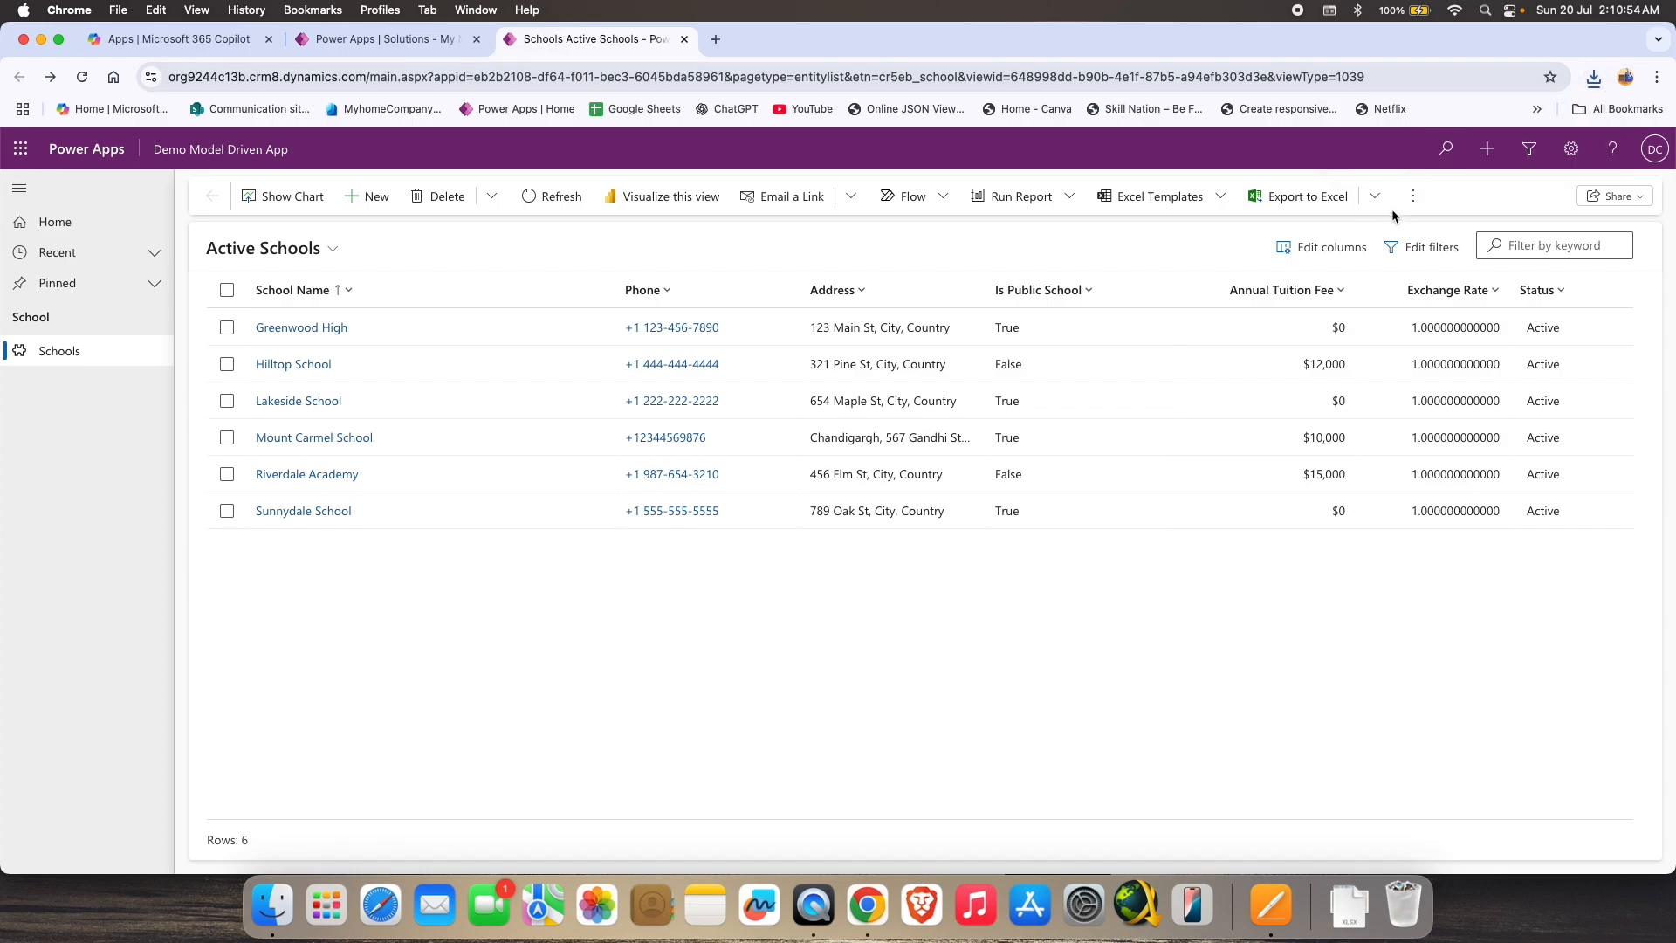
left_click(1414, 206)
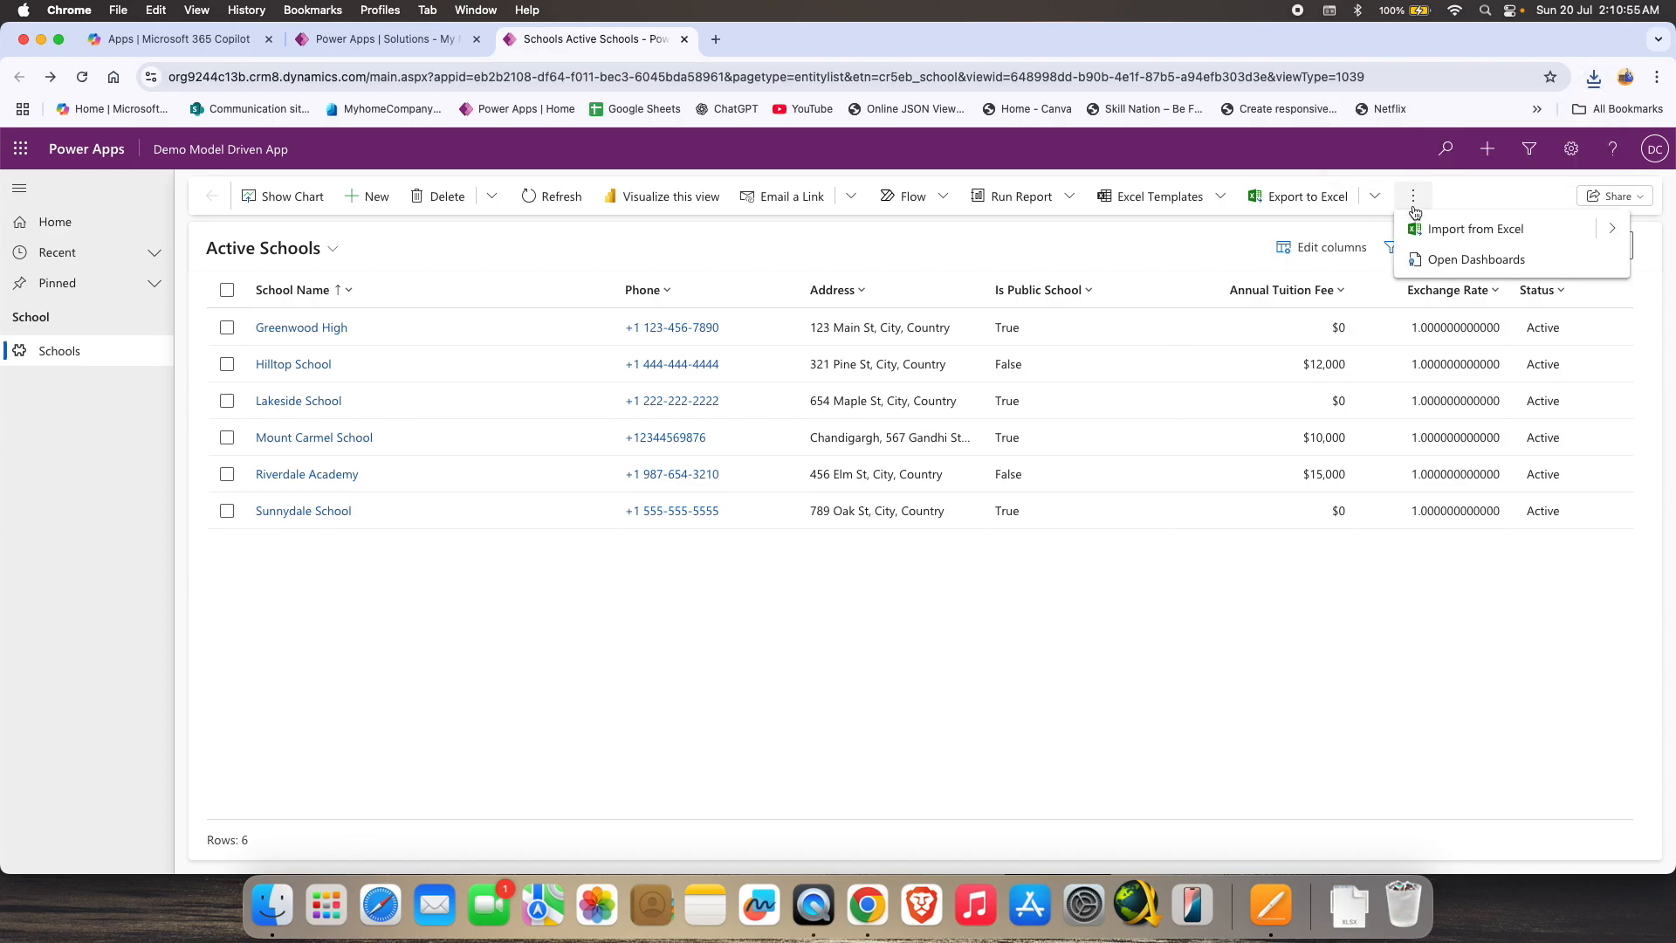
left_click(1611, 231)
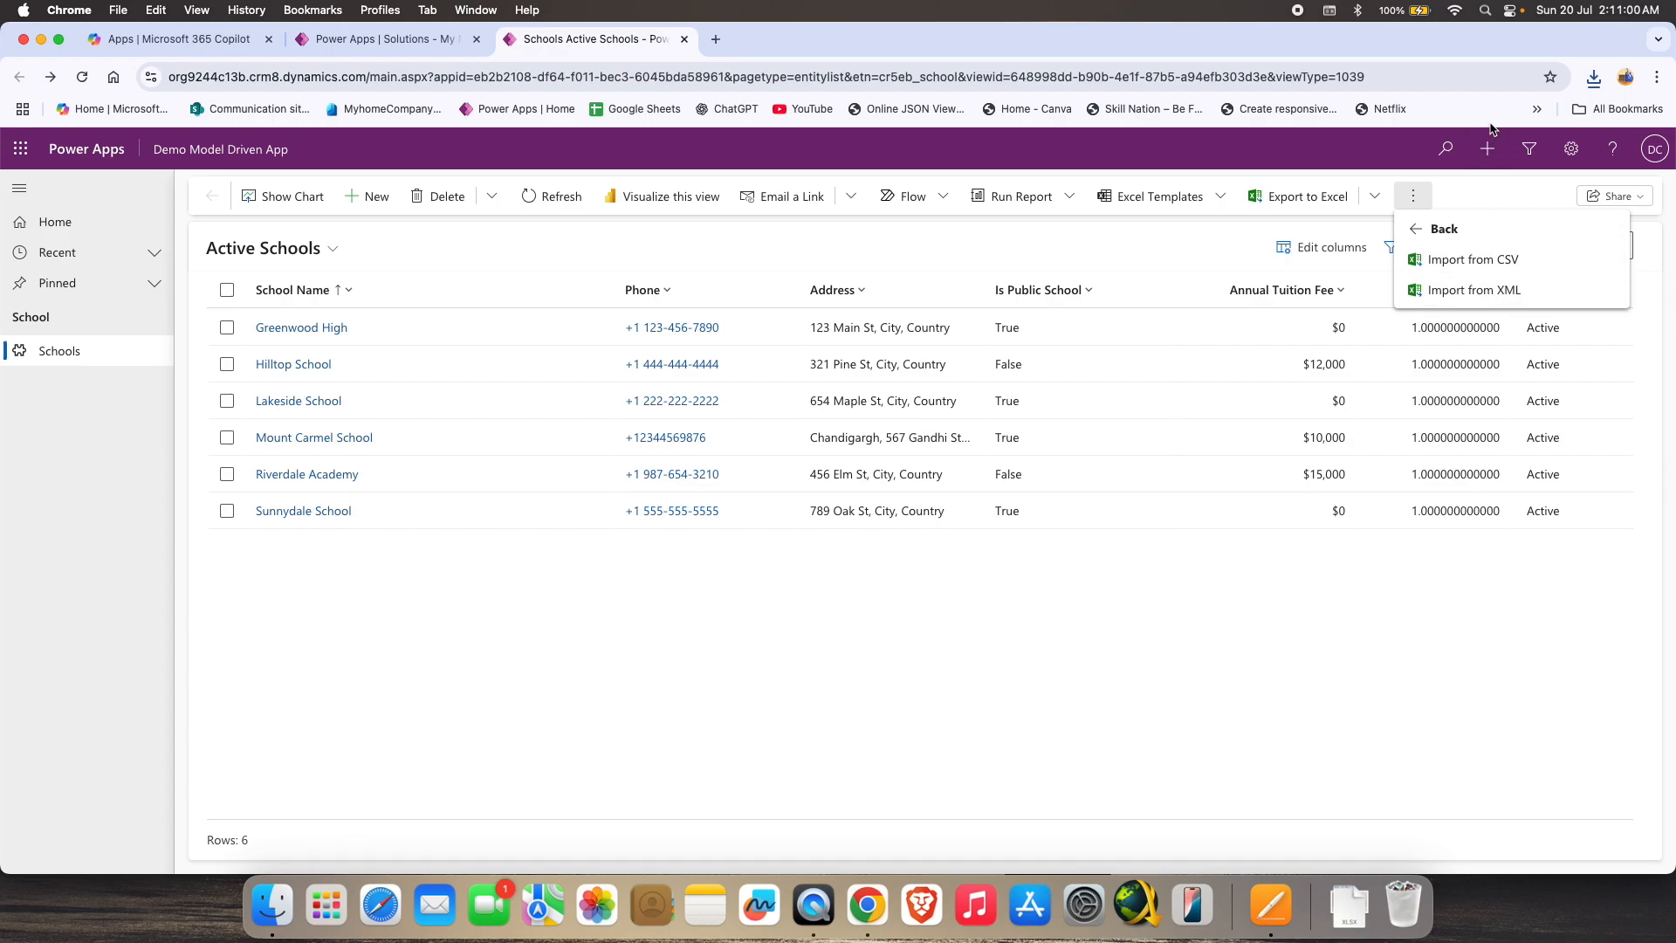
left_click(1554, 208)
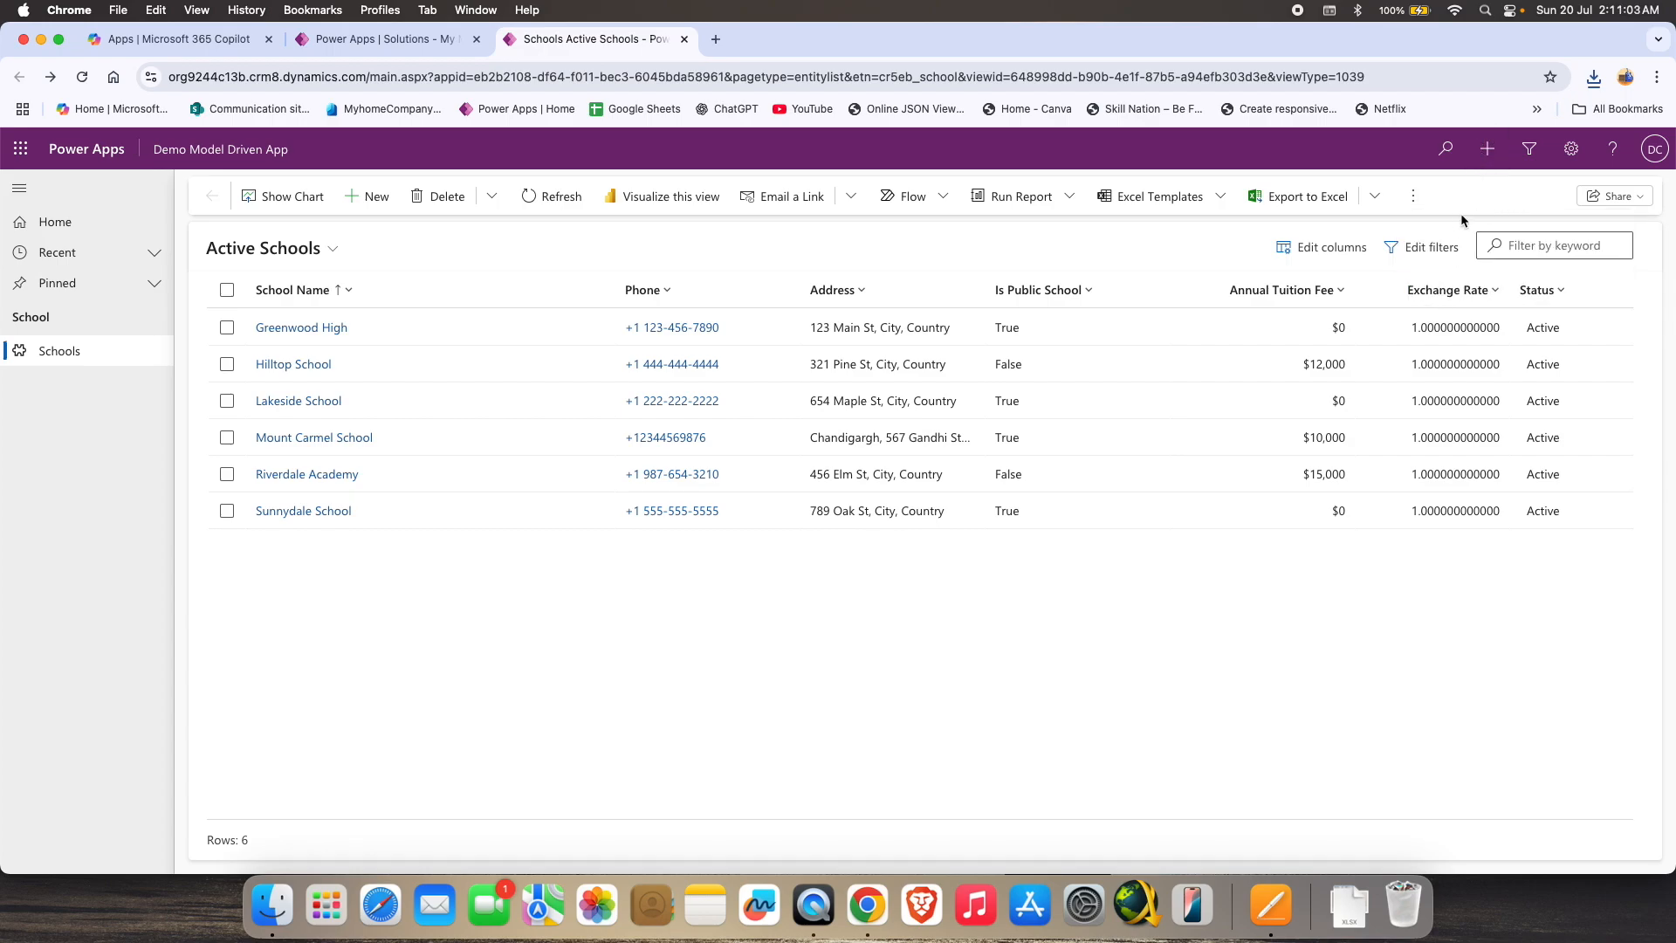
Show the chart beside the Active Schools list, and open the School table's charts in the My Model Driven Sol solution.
left_click(294, 198)
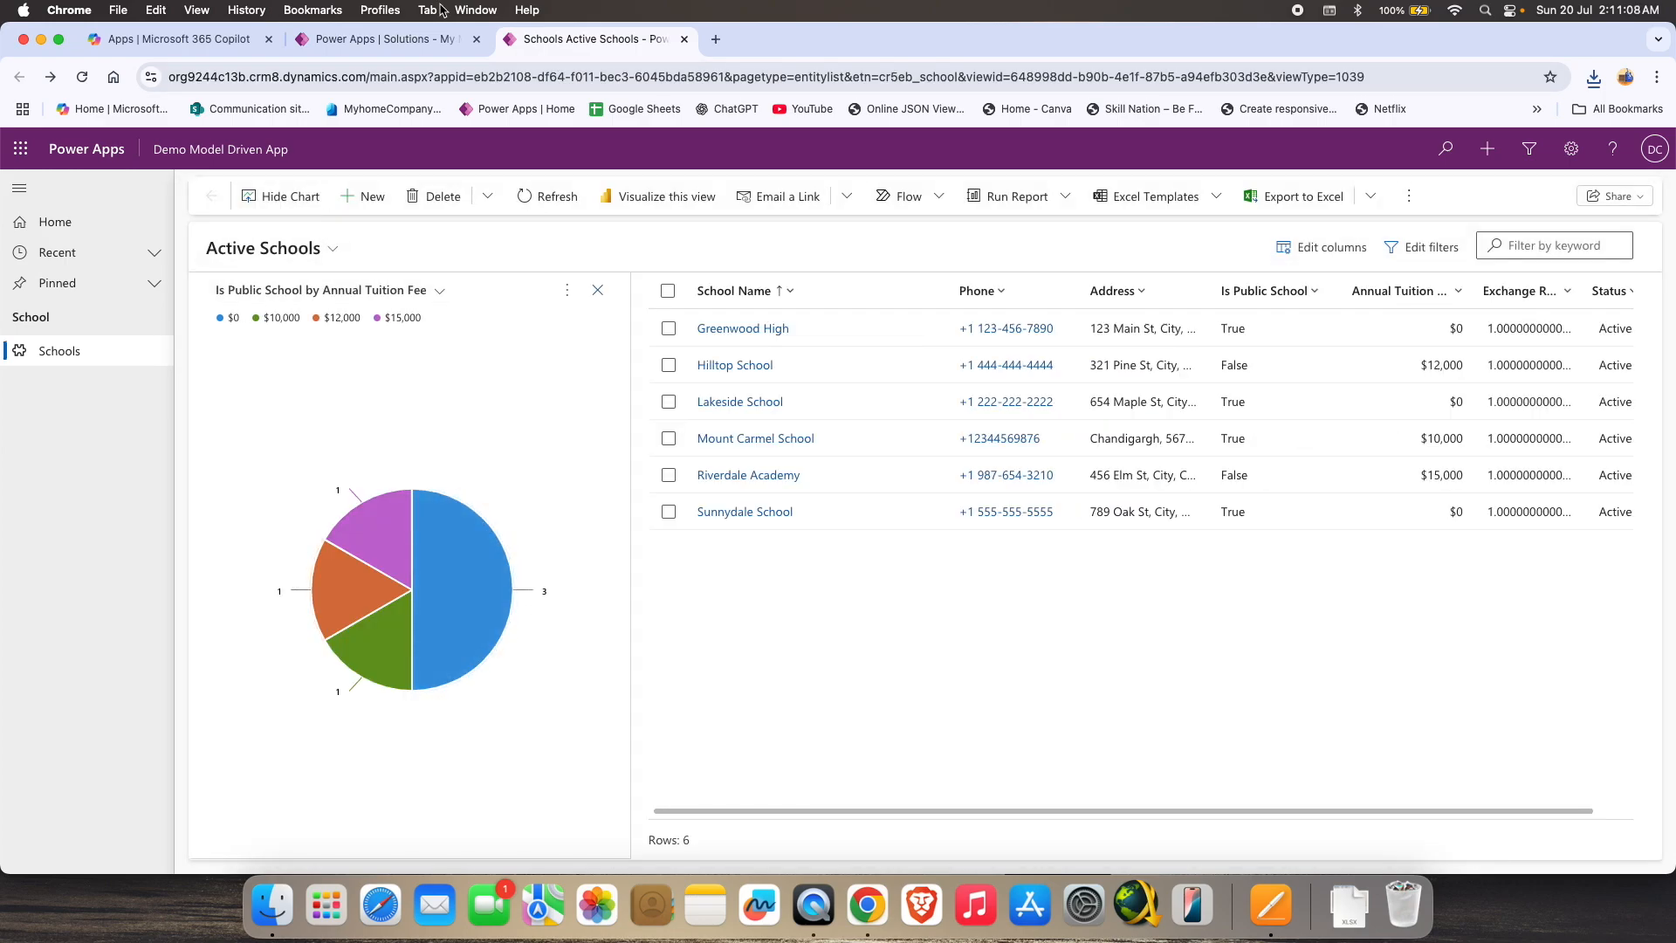
left_click(384, 38)
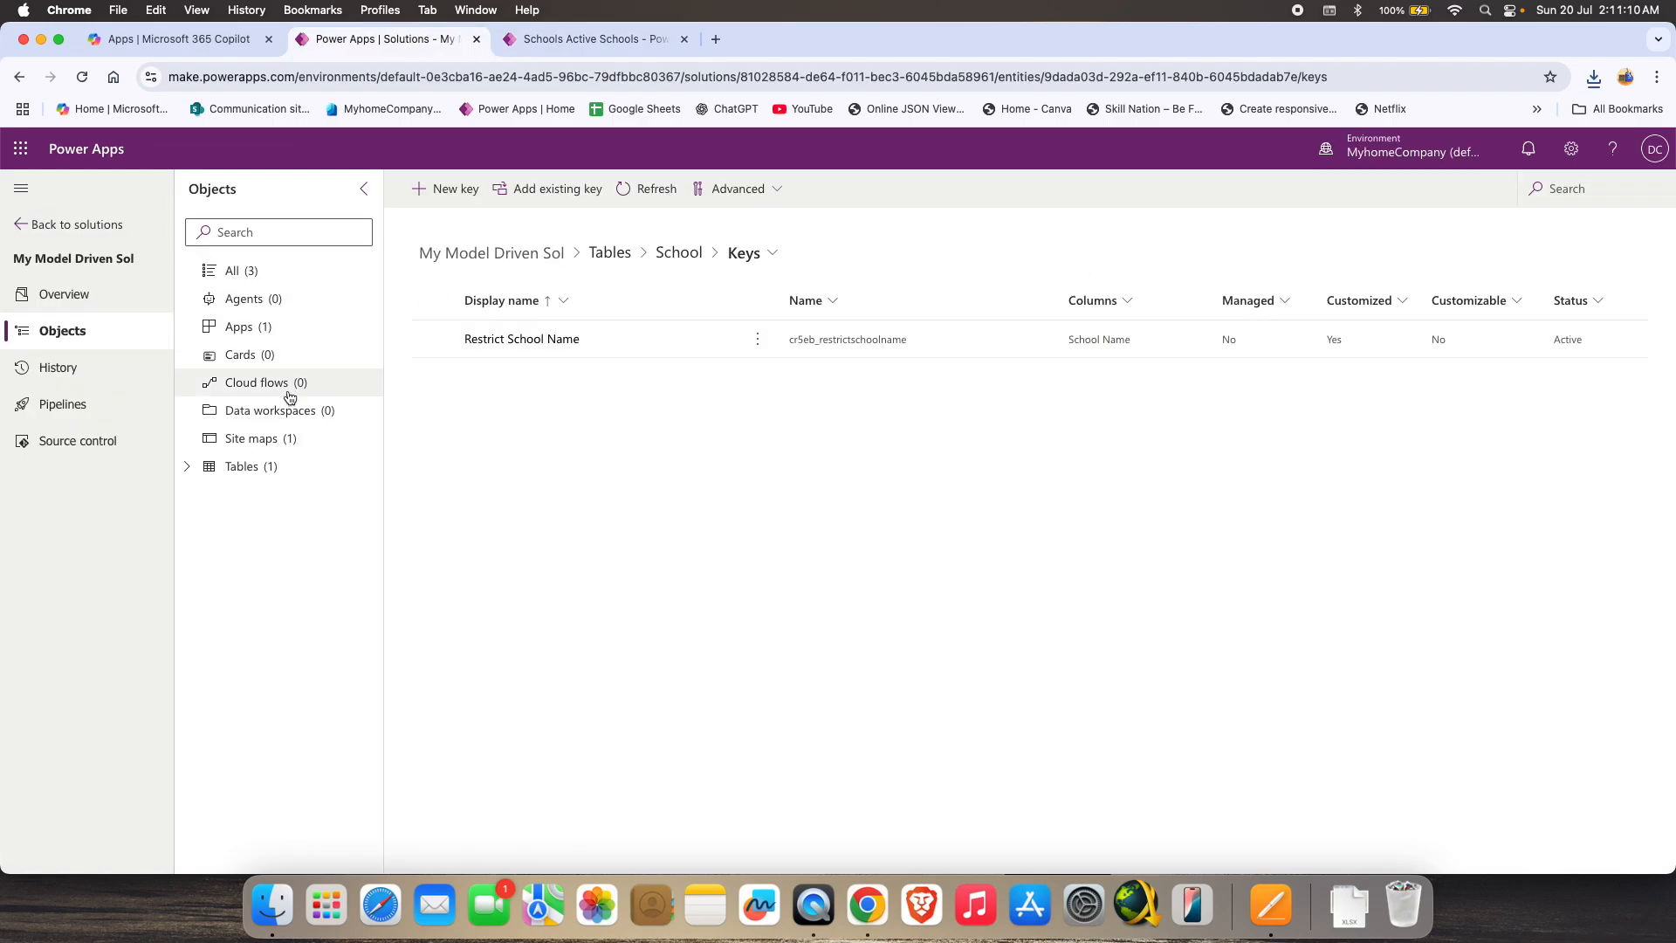
left_click(206, 465)
left_click(209, 494)
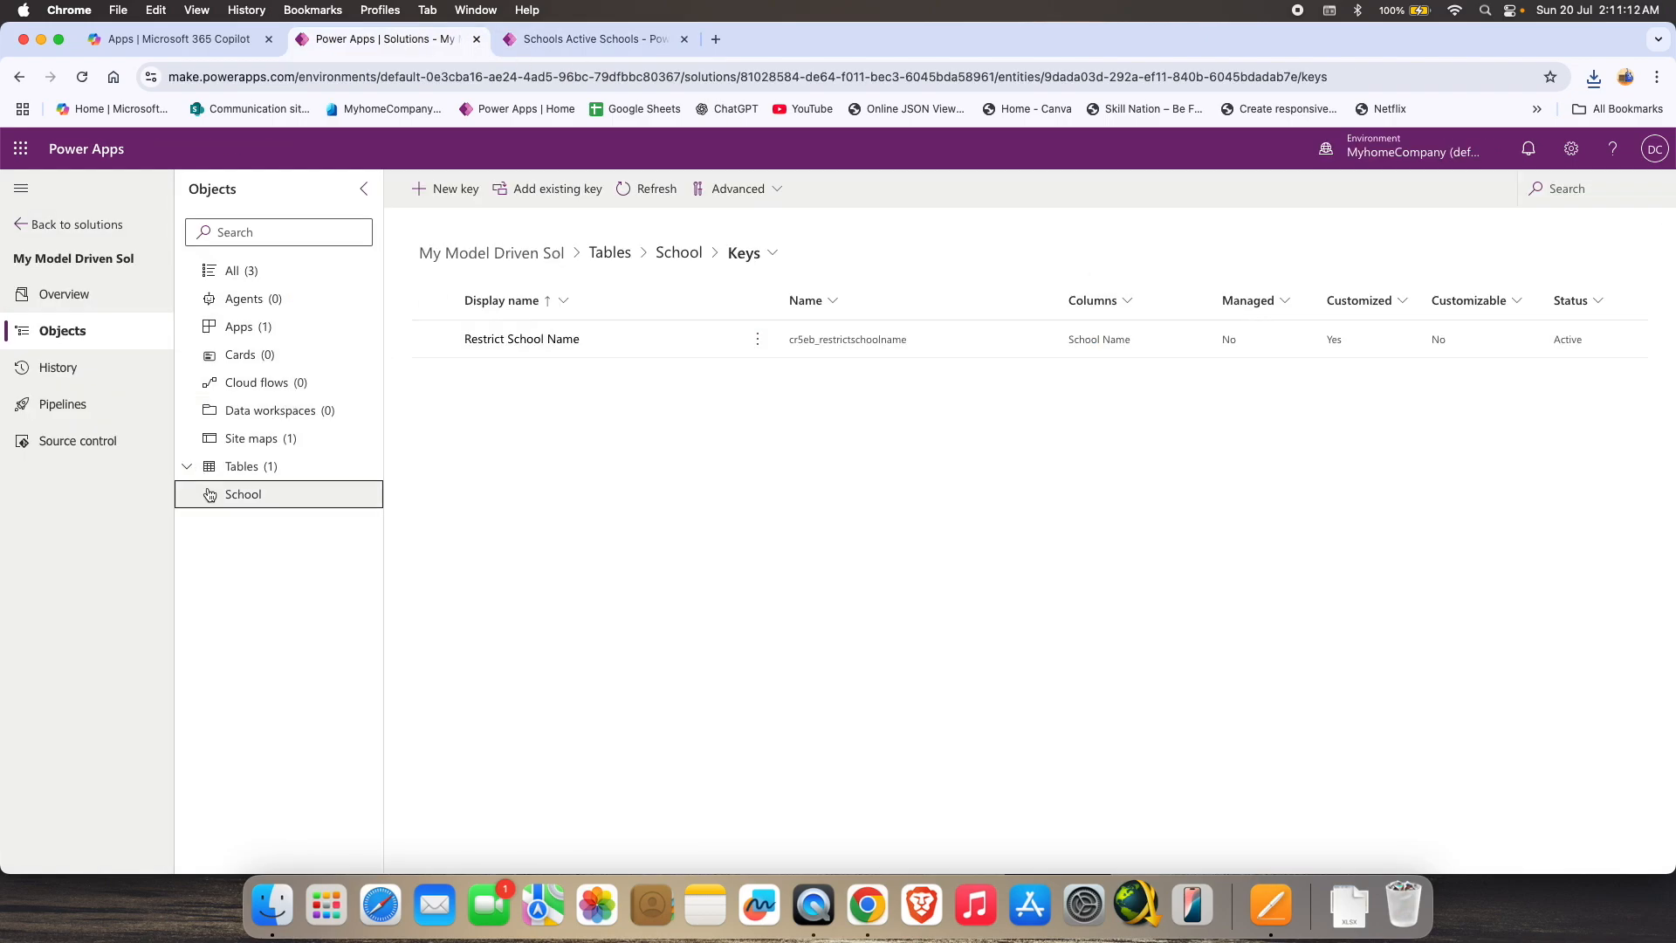
left_click(290, 661)
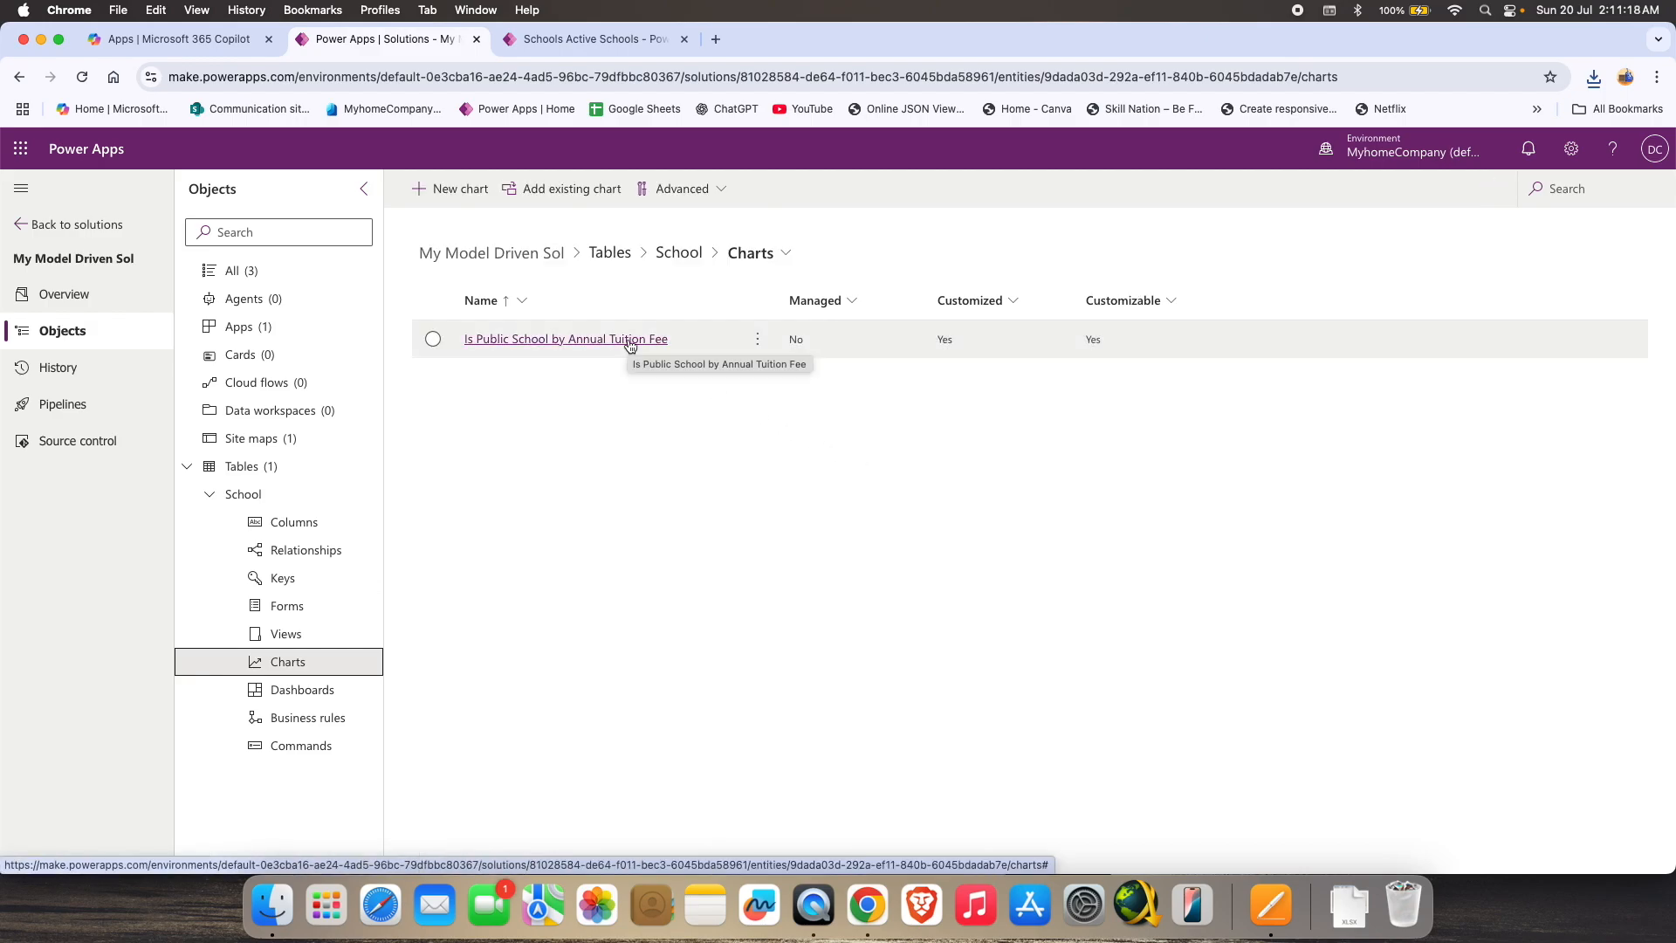
Set up a new line chart for the School table with Is Public School as the series and Status as the category.
left_click(450, 189)
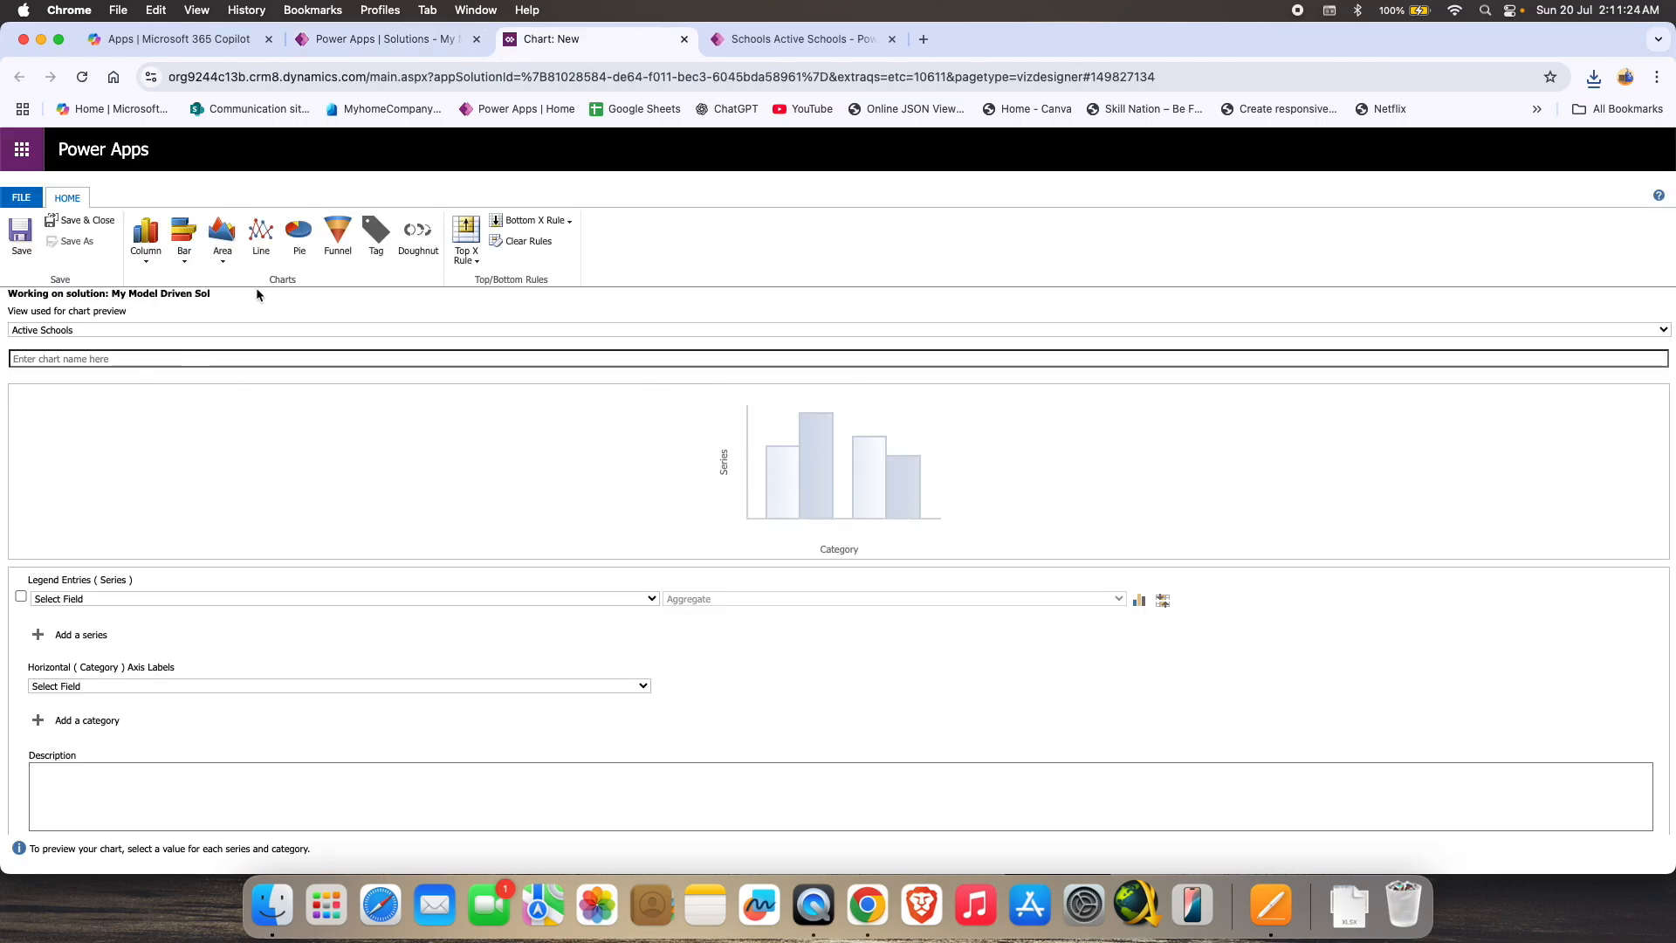
left_click(261, 236)
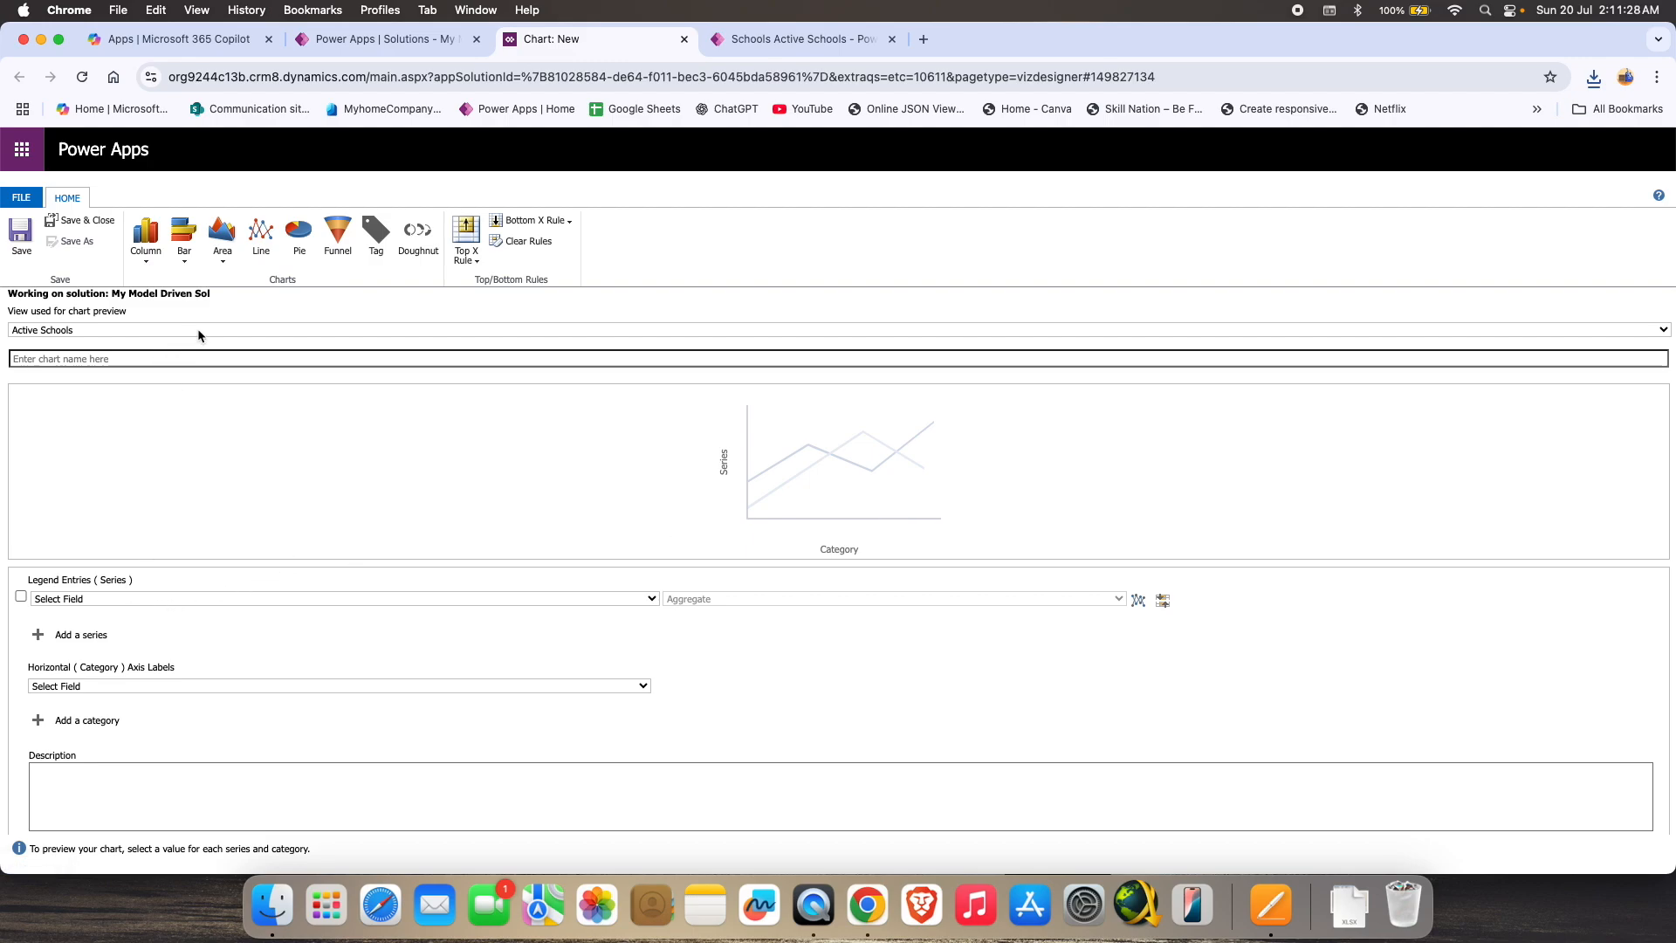
left_click(209, 599)
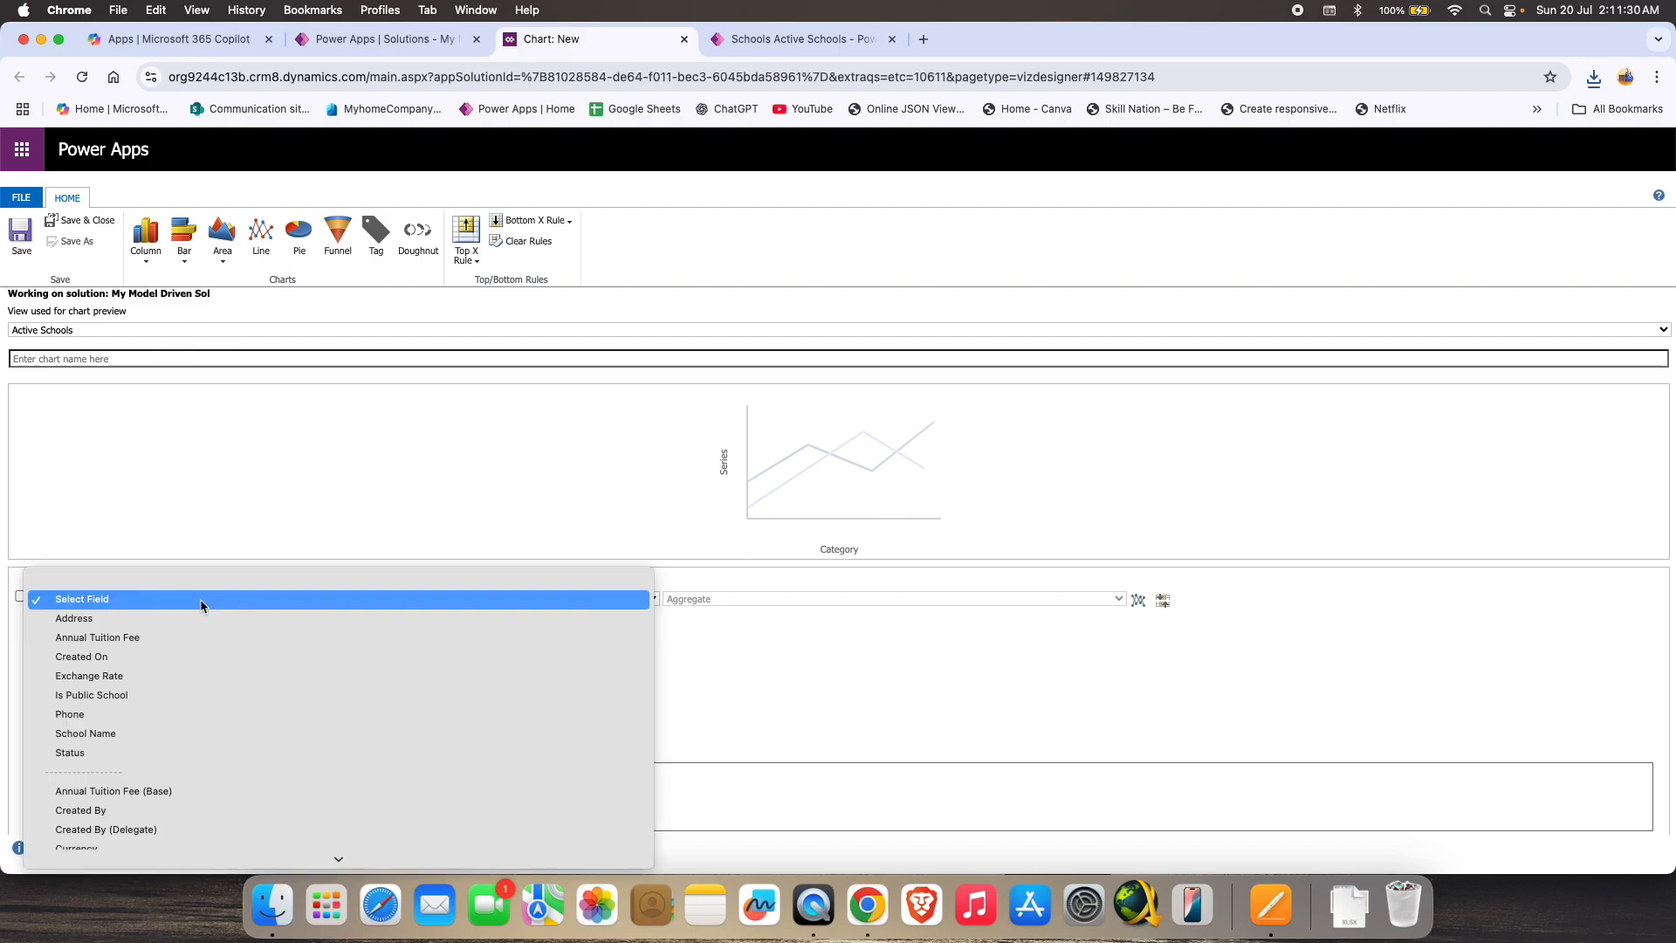
left_click(200, 696)
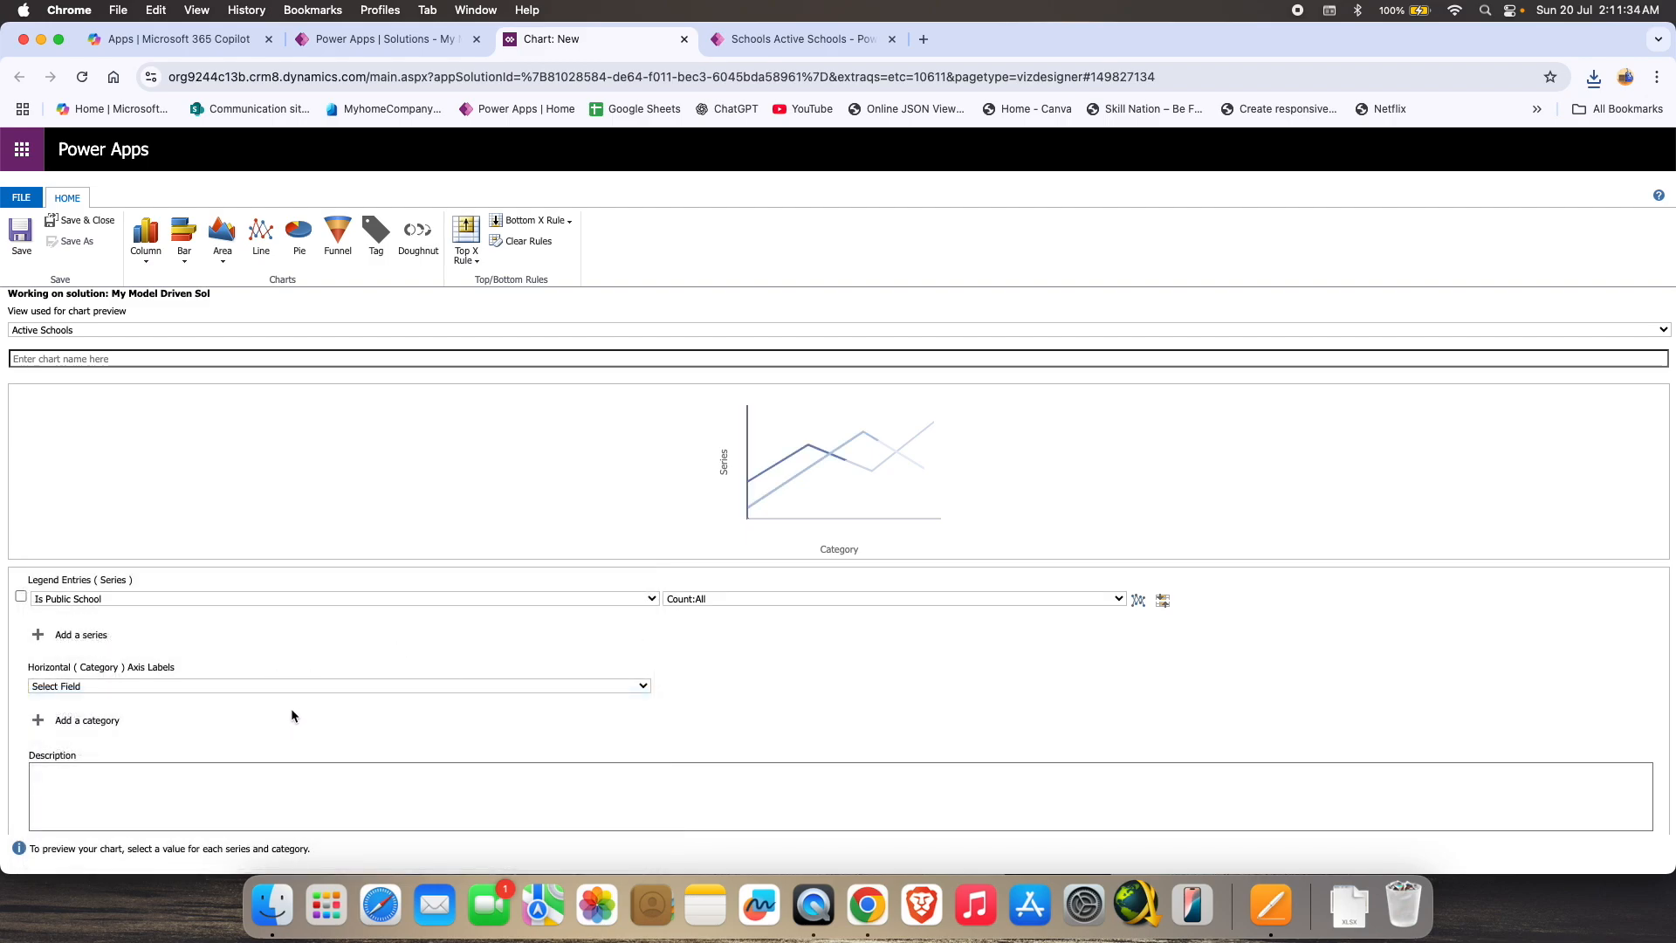
left_click(311, 687)
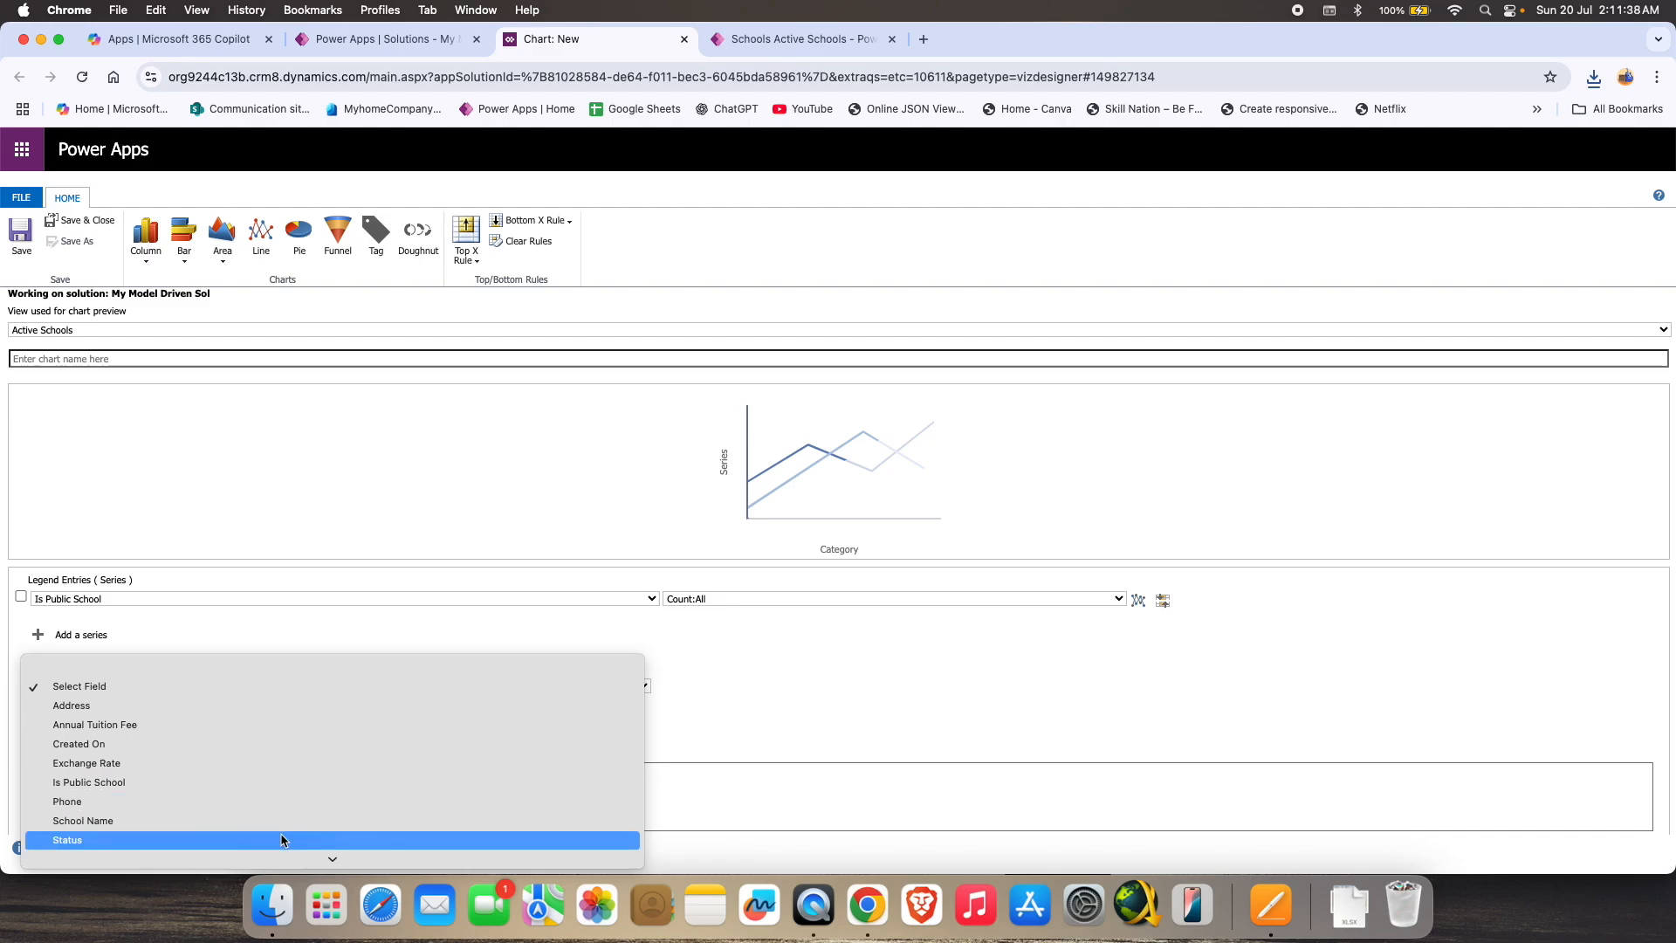
key("Escape")
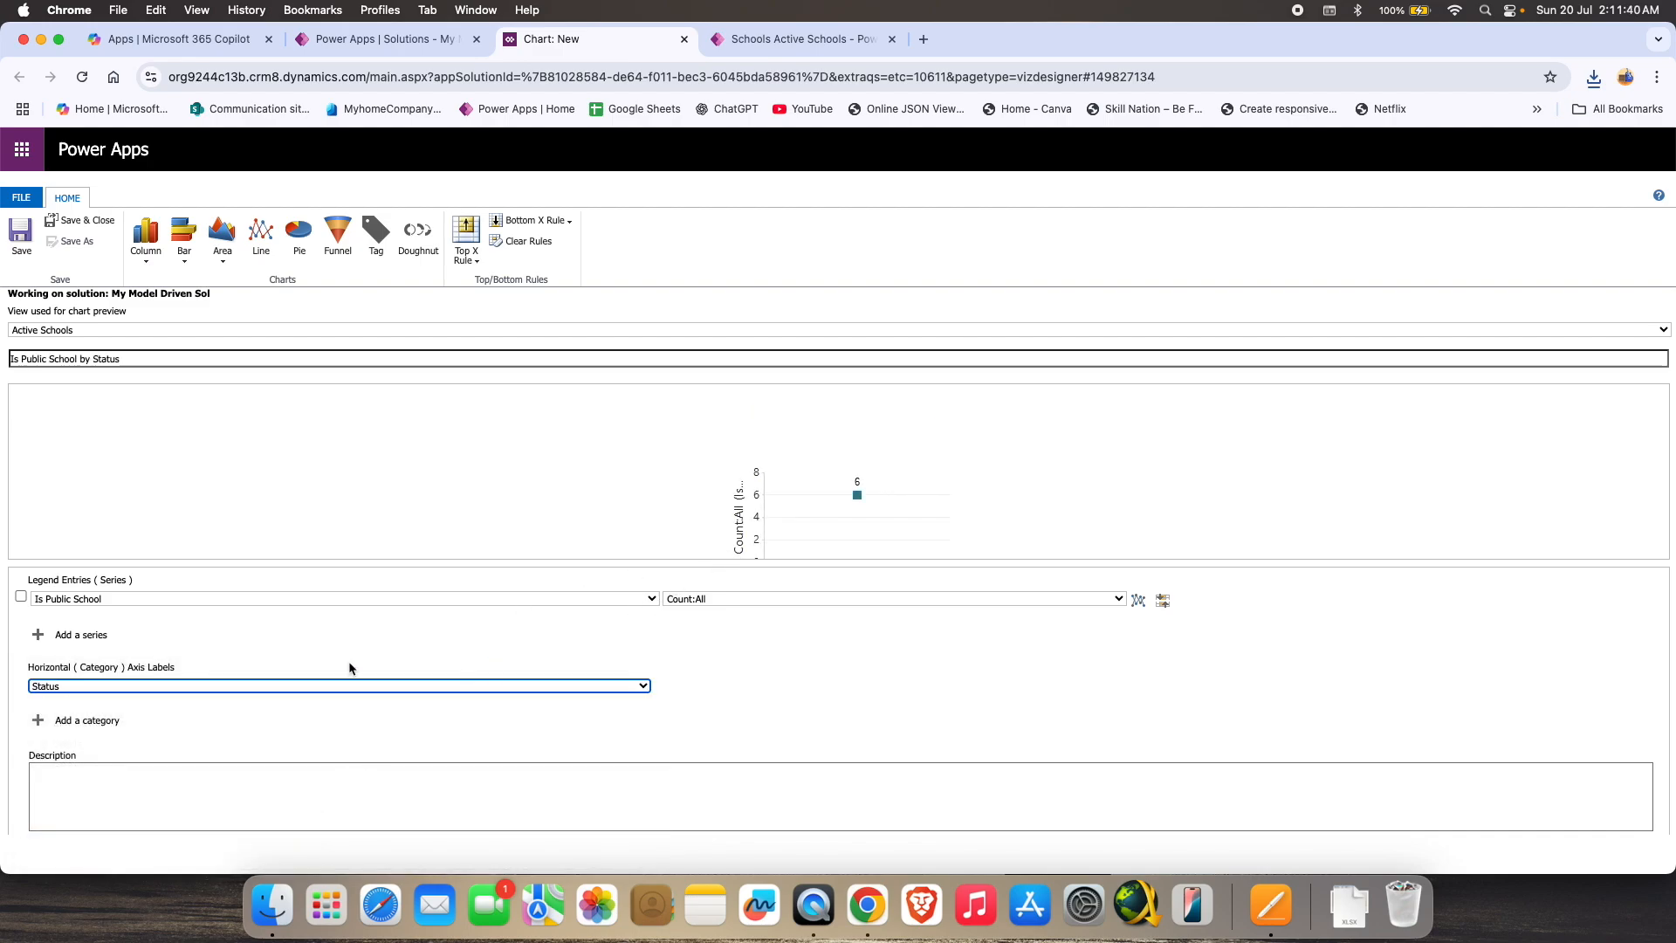
Set the line chart's category to School Name, save and close it, and refresh the School table's charts list.
left_click(232, 685)
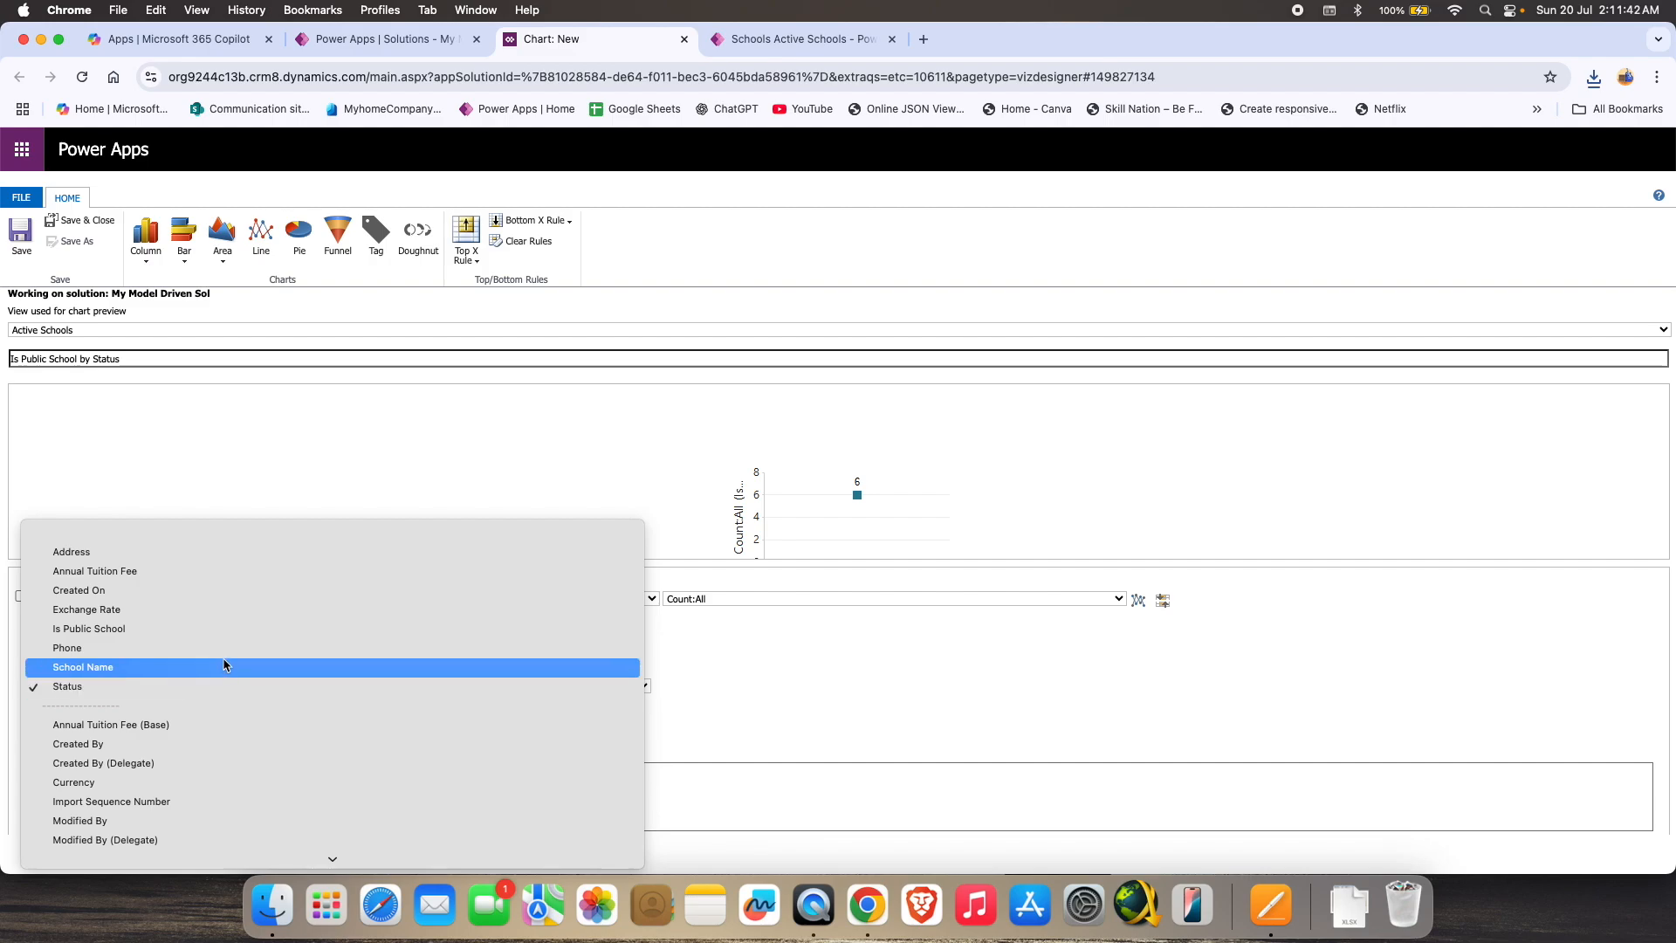
left_click(224, 666)
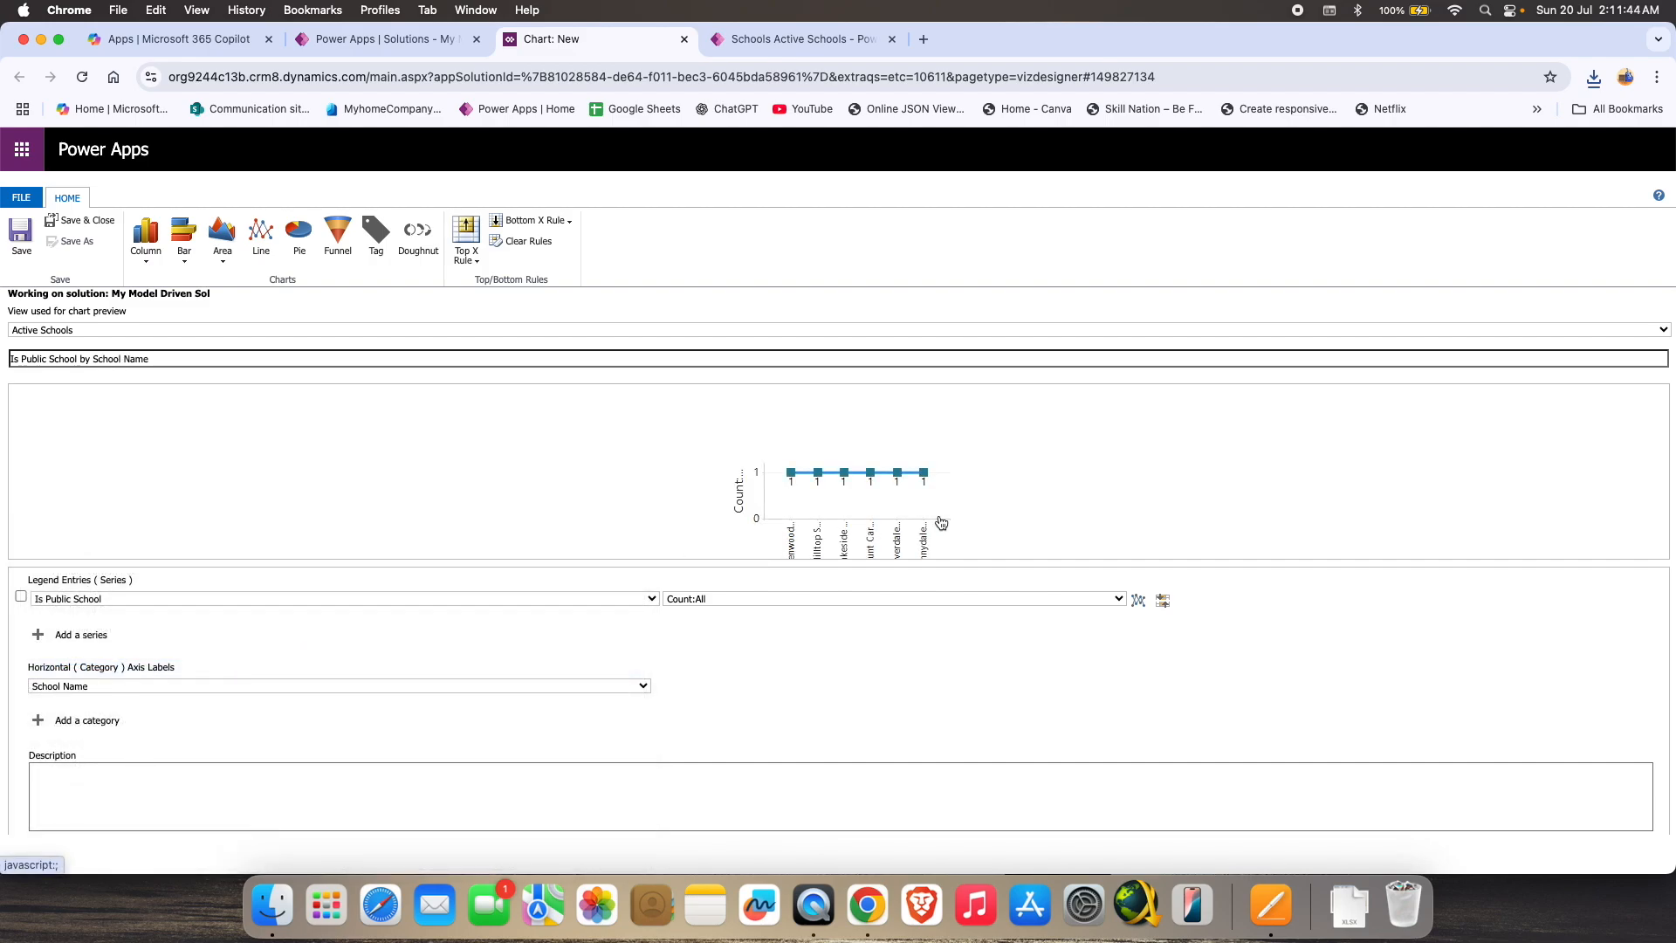
left_click(85, 220)
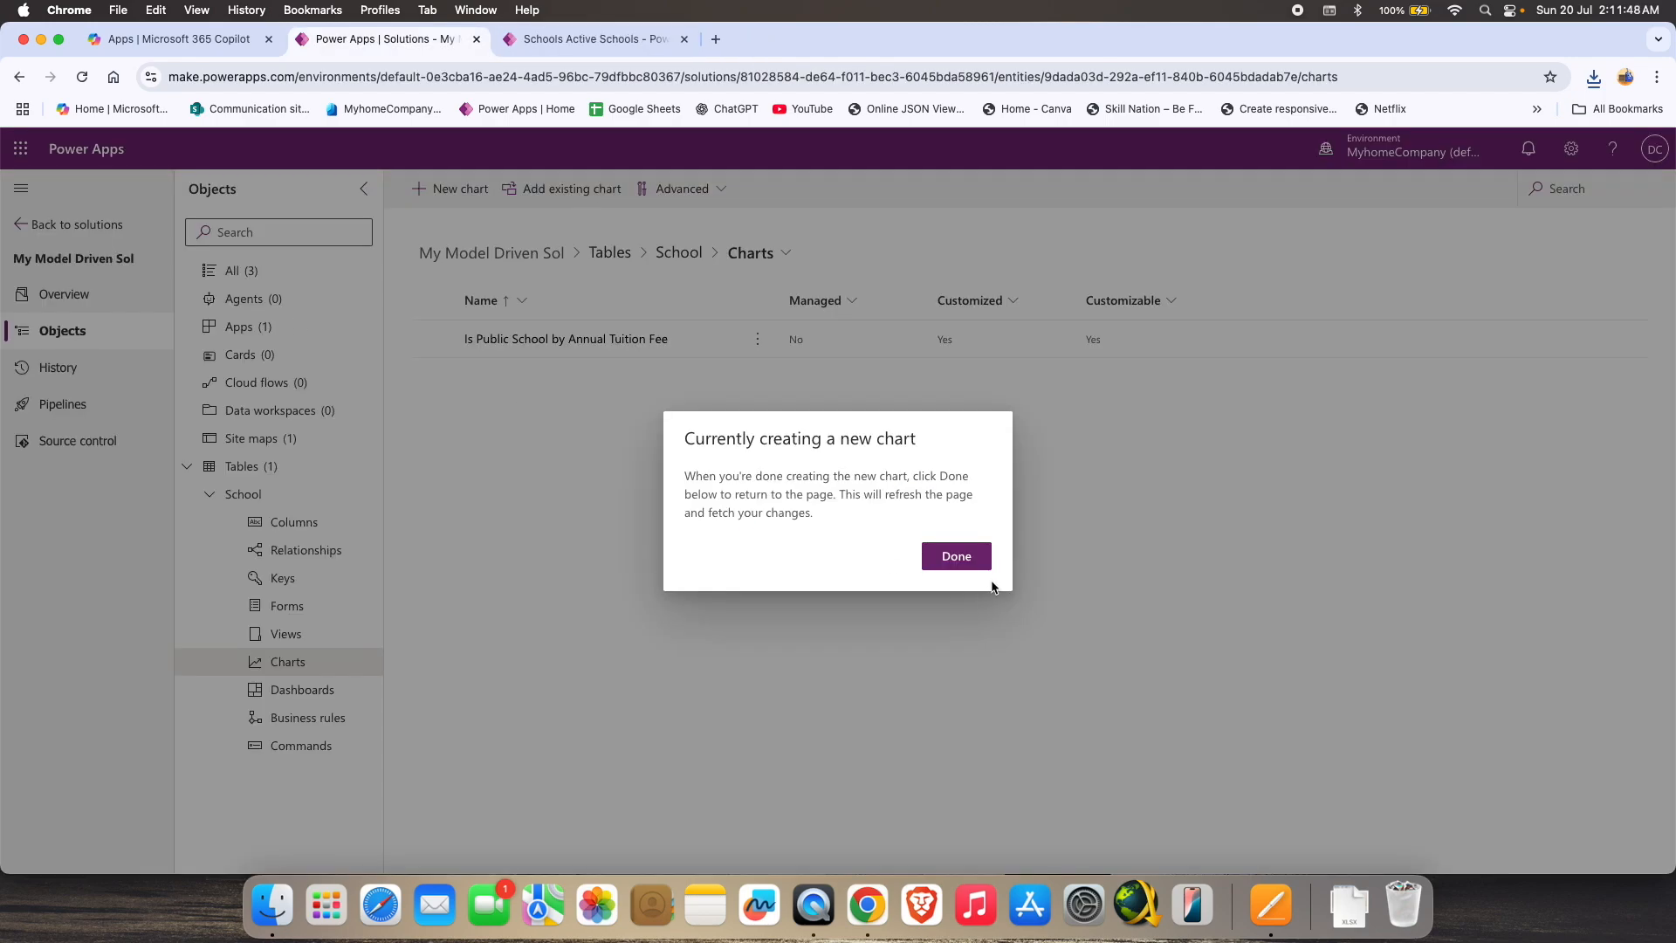
left_click(974, 565)
left_click(974, 566)
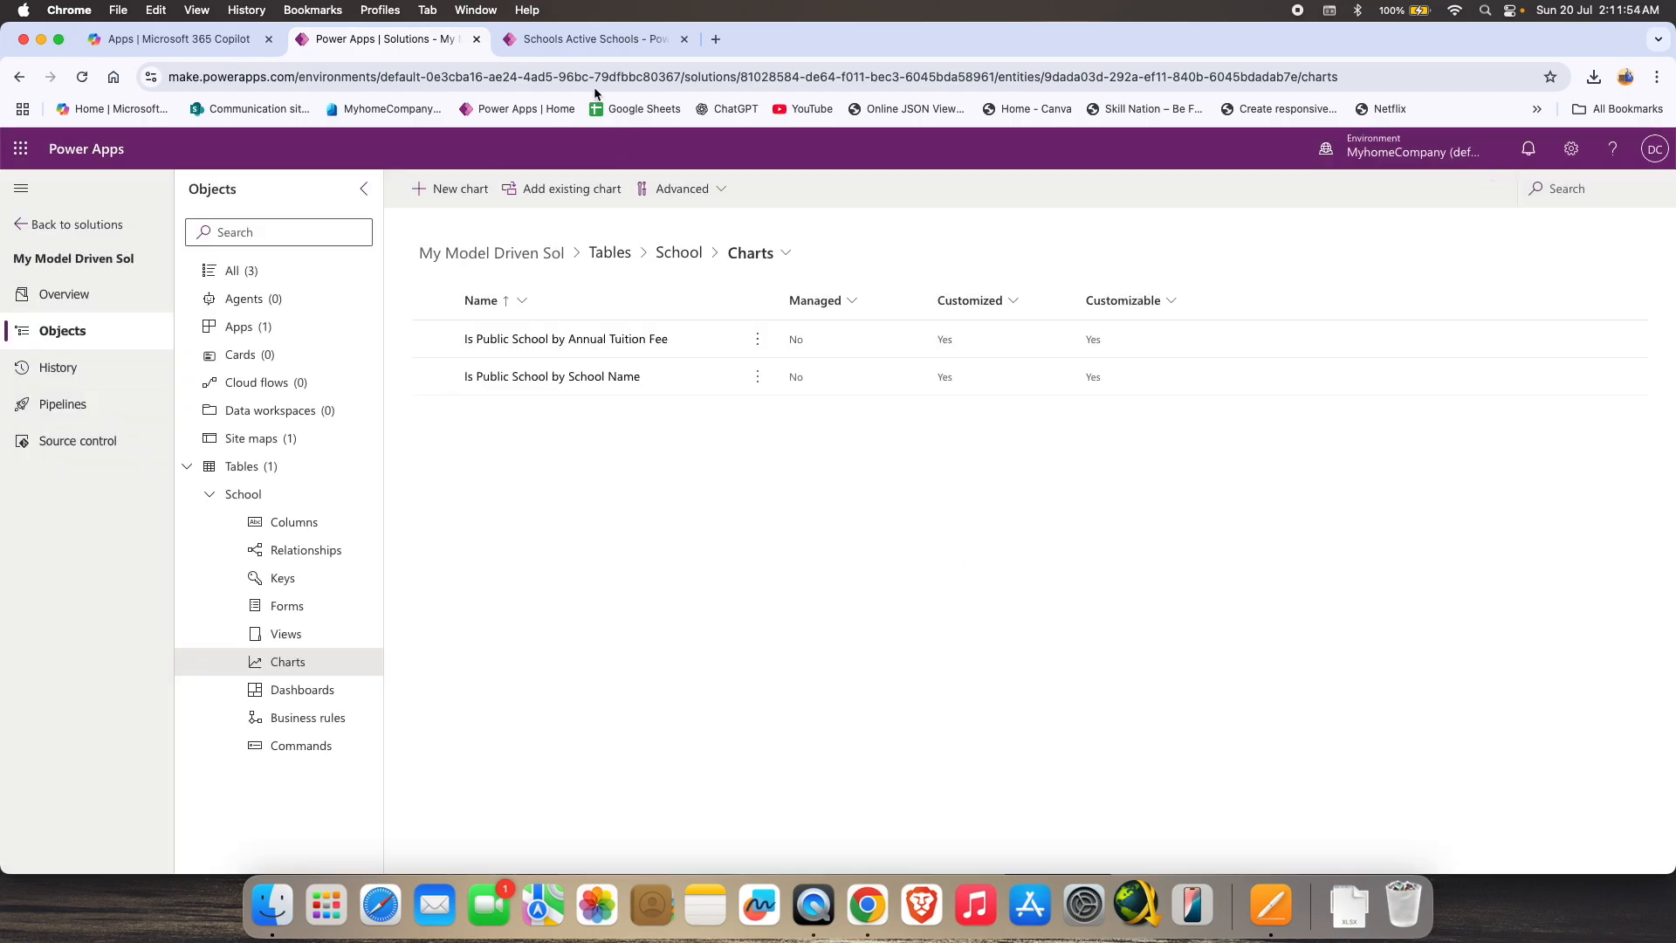
Reload the Demo Model Driven App and show the Is Public School by School Name chart beside the Active Schools list.
left_click(614, 42)
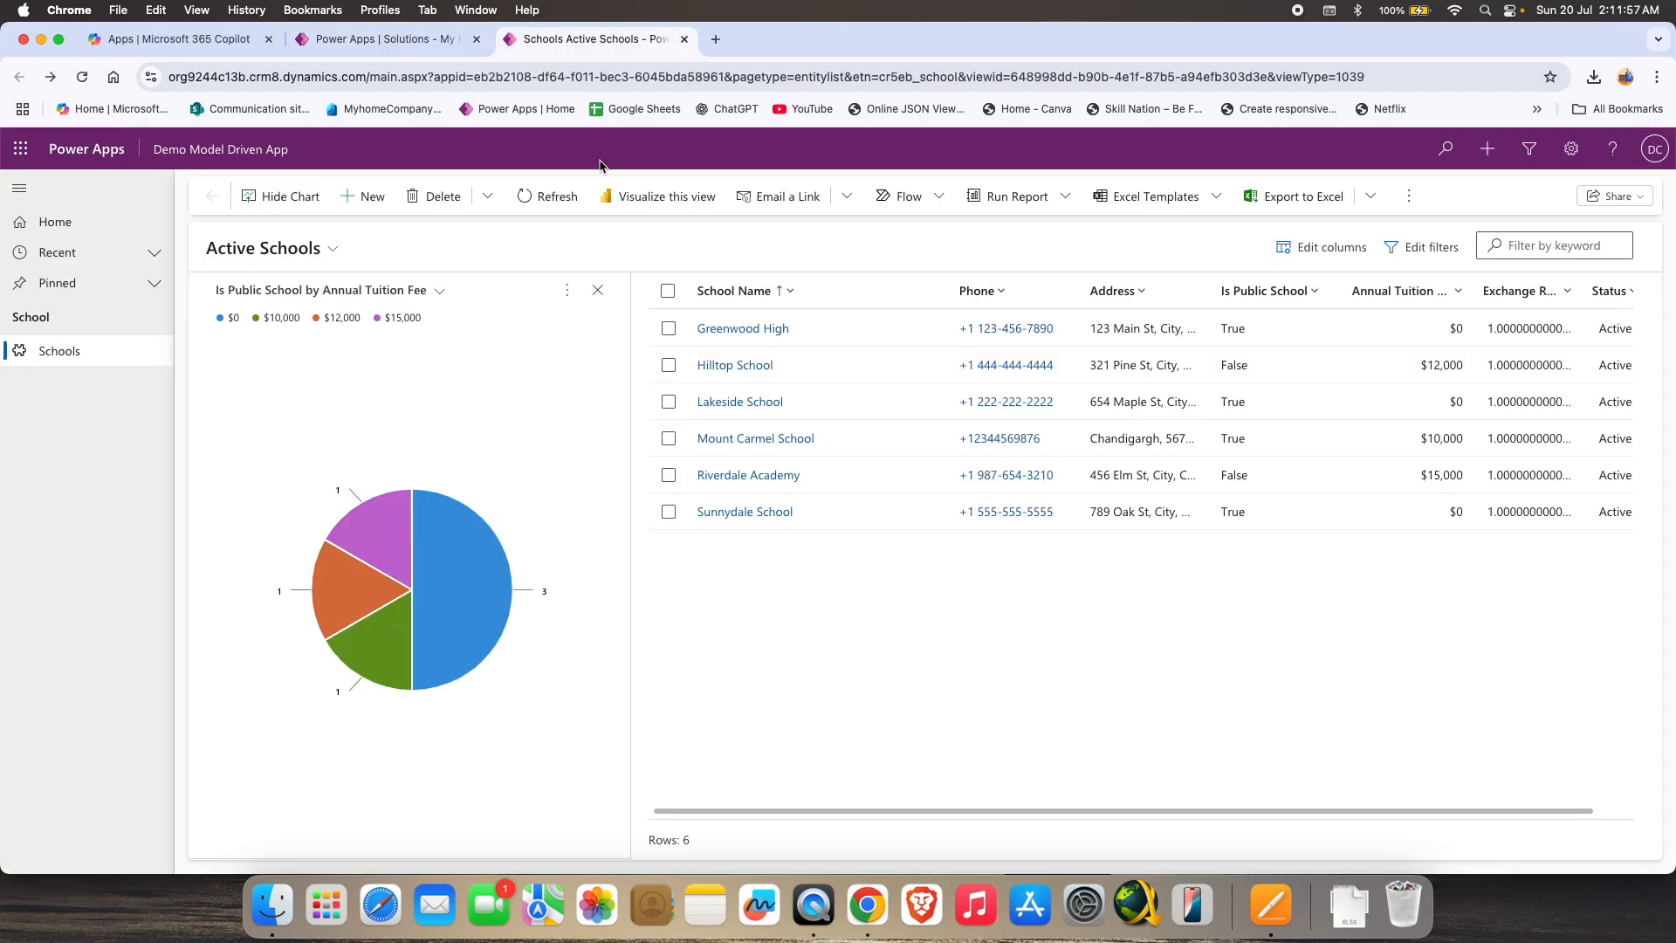
left_click(444, 302)
left_click(478, 382)
left_click(81, 77)
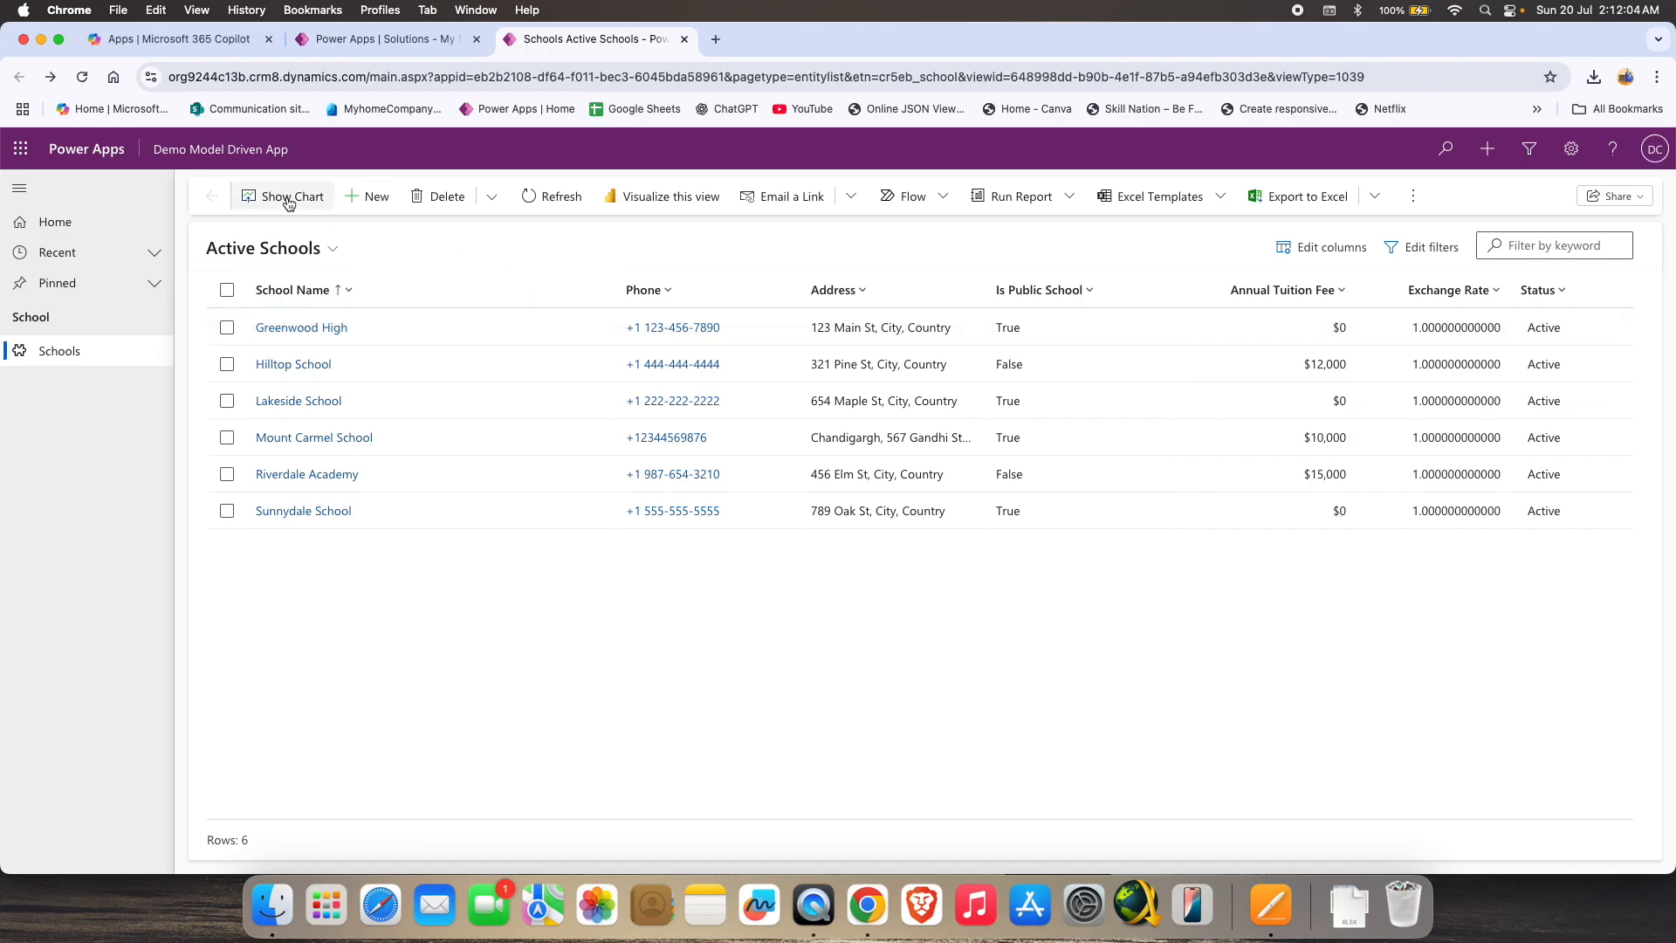
left_click(289, 200)
left_click(441, 291)
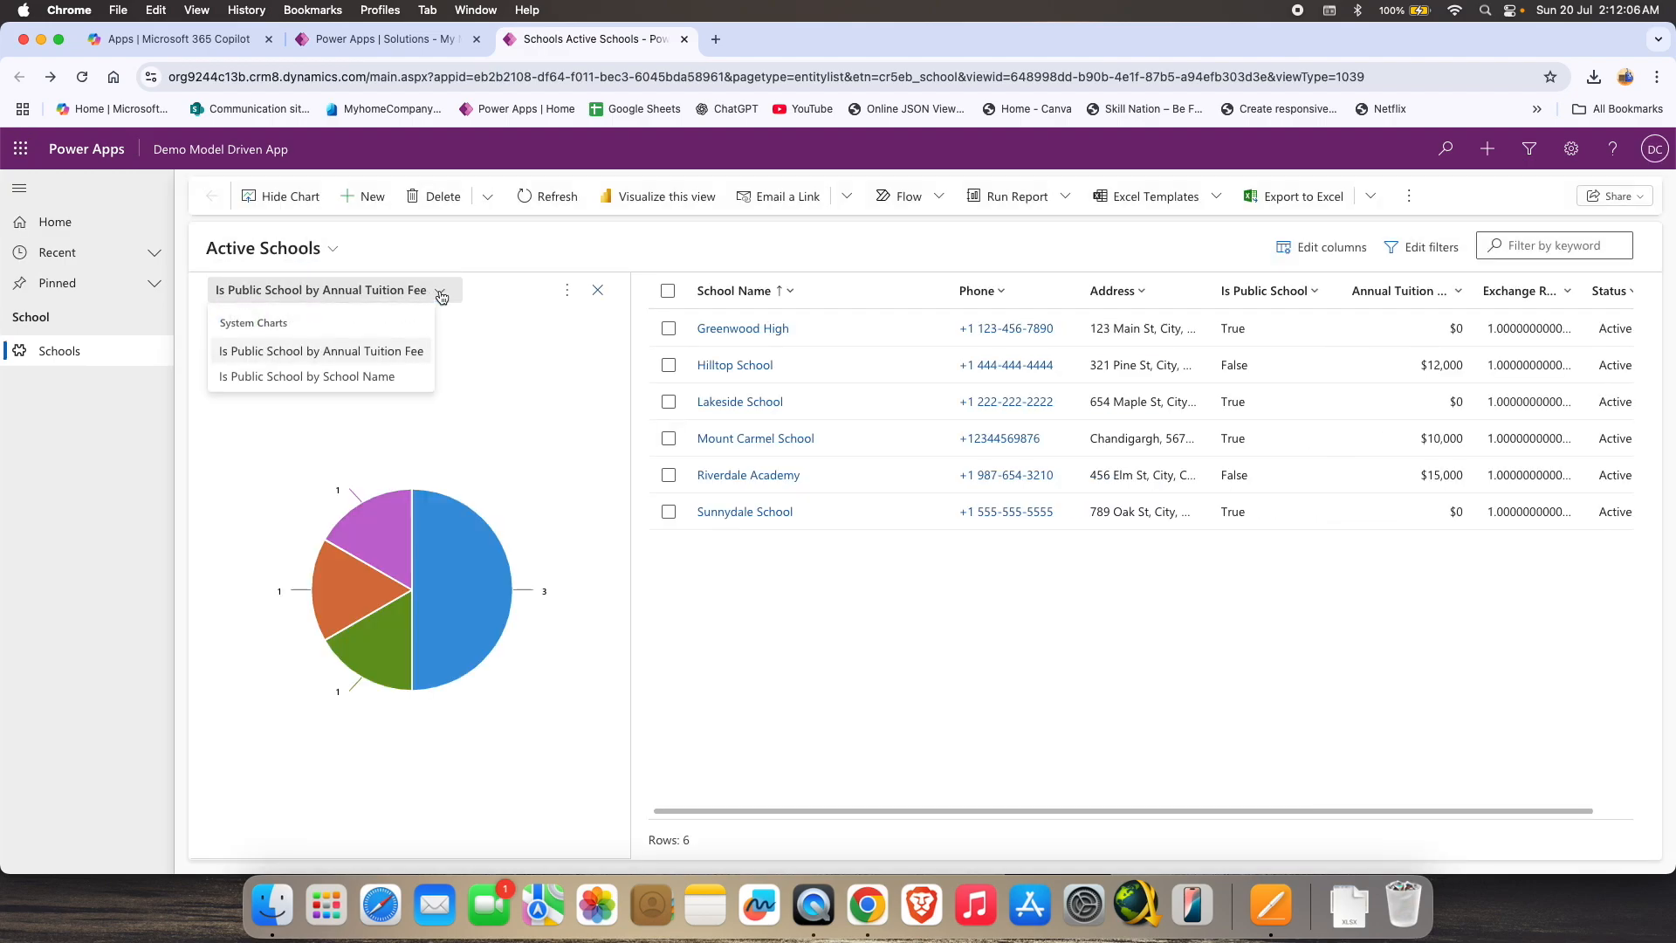
left_click(389, 376)
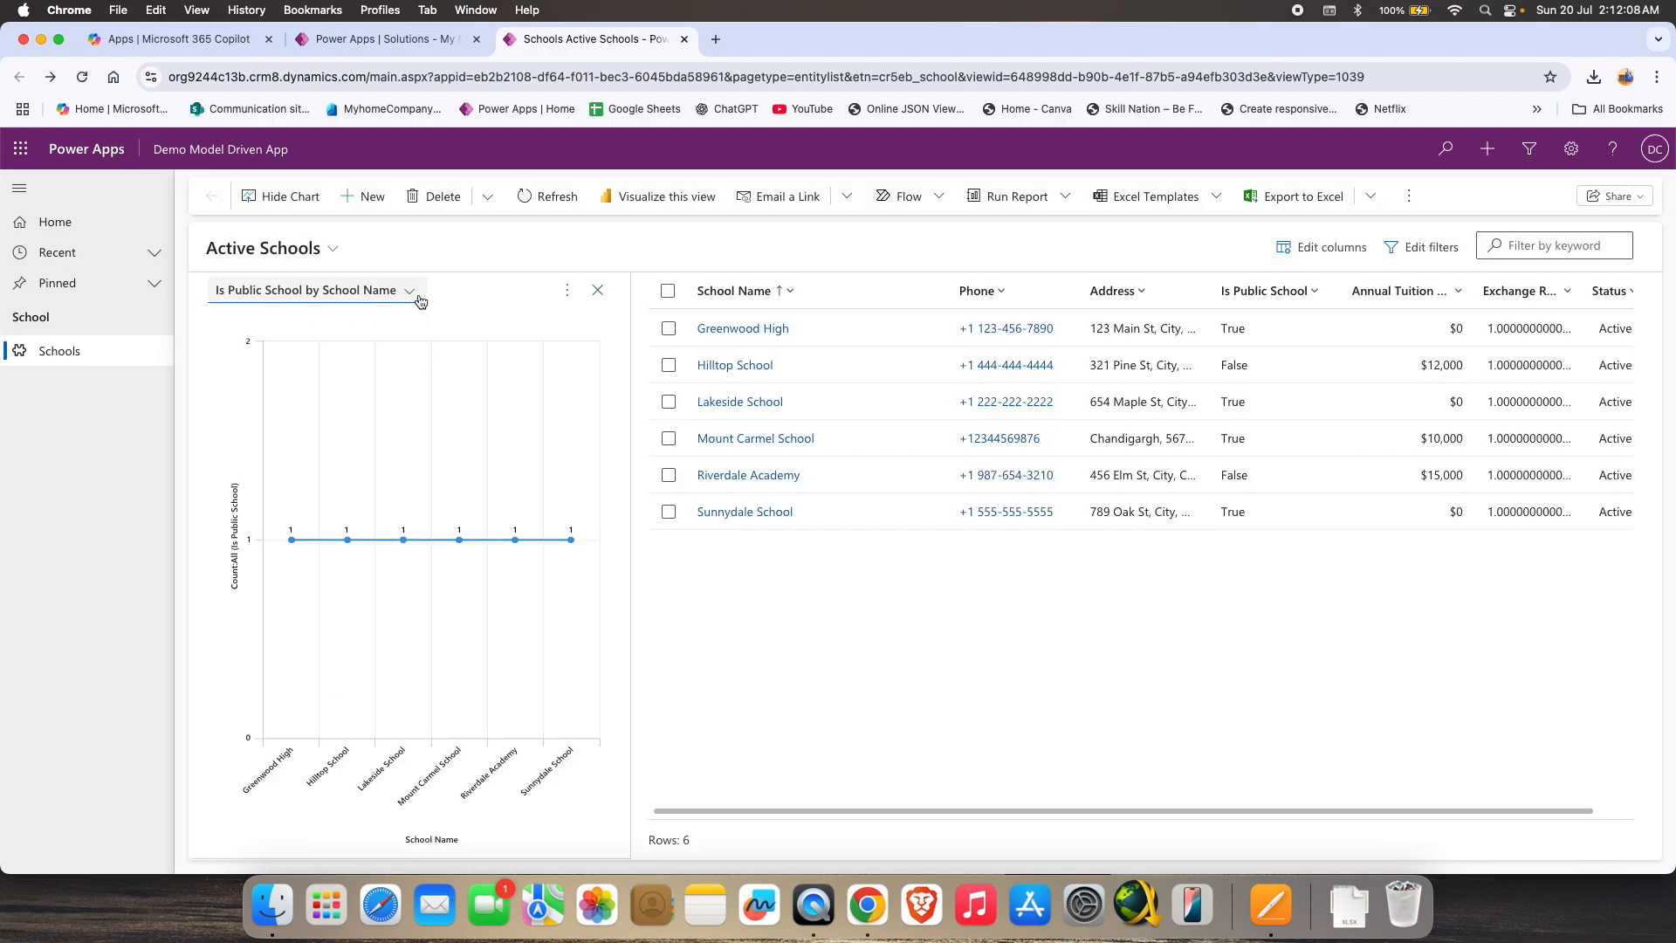
Switch back to the Is Public School by Annual Tuition Fee chart, and close the chart pane.
left_click(420, 299)
left_click(384, 358)
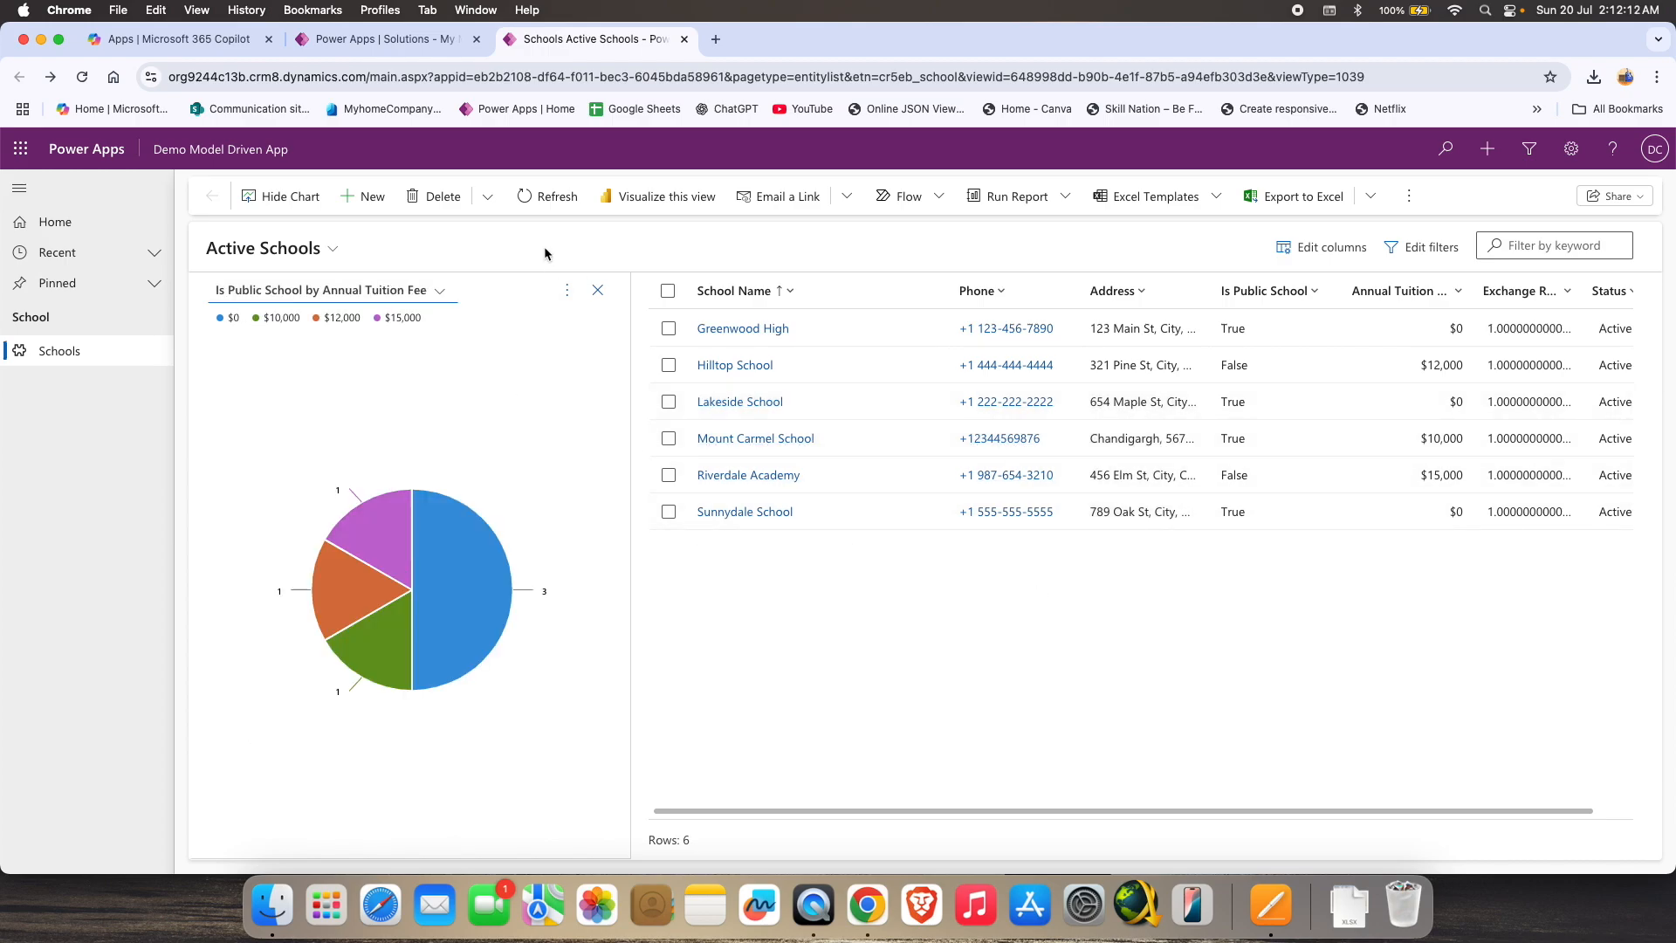
left_click(598, 290)
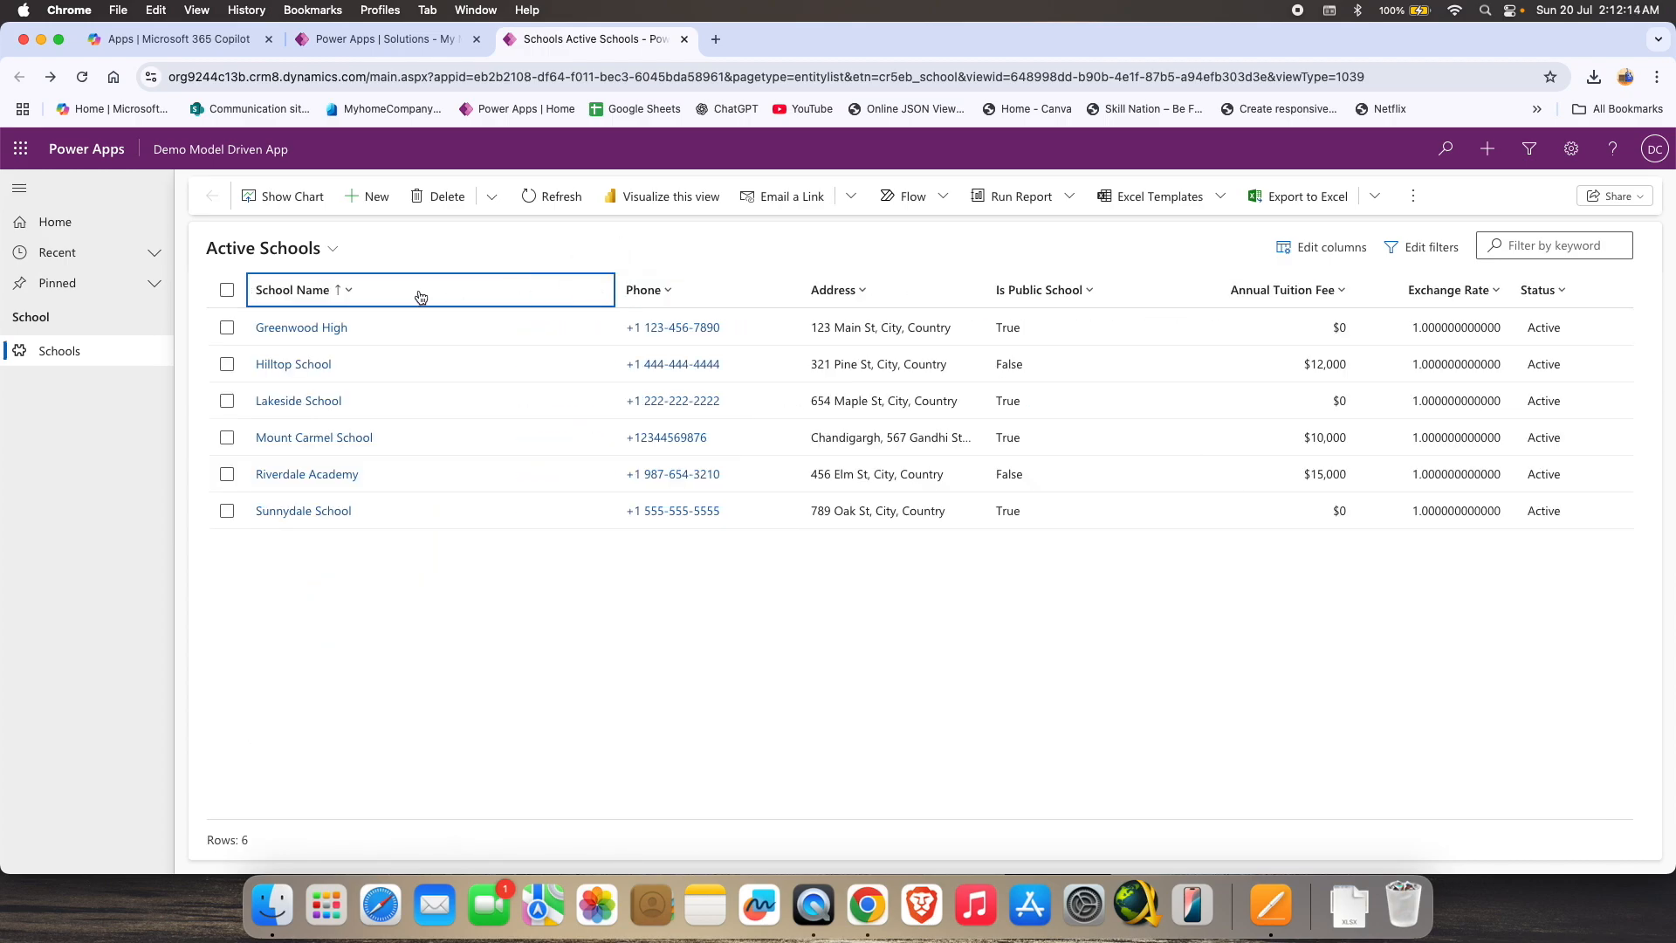